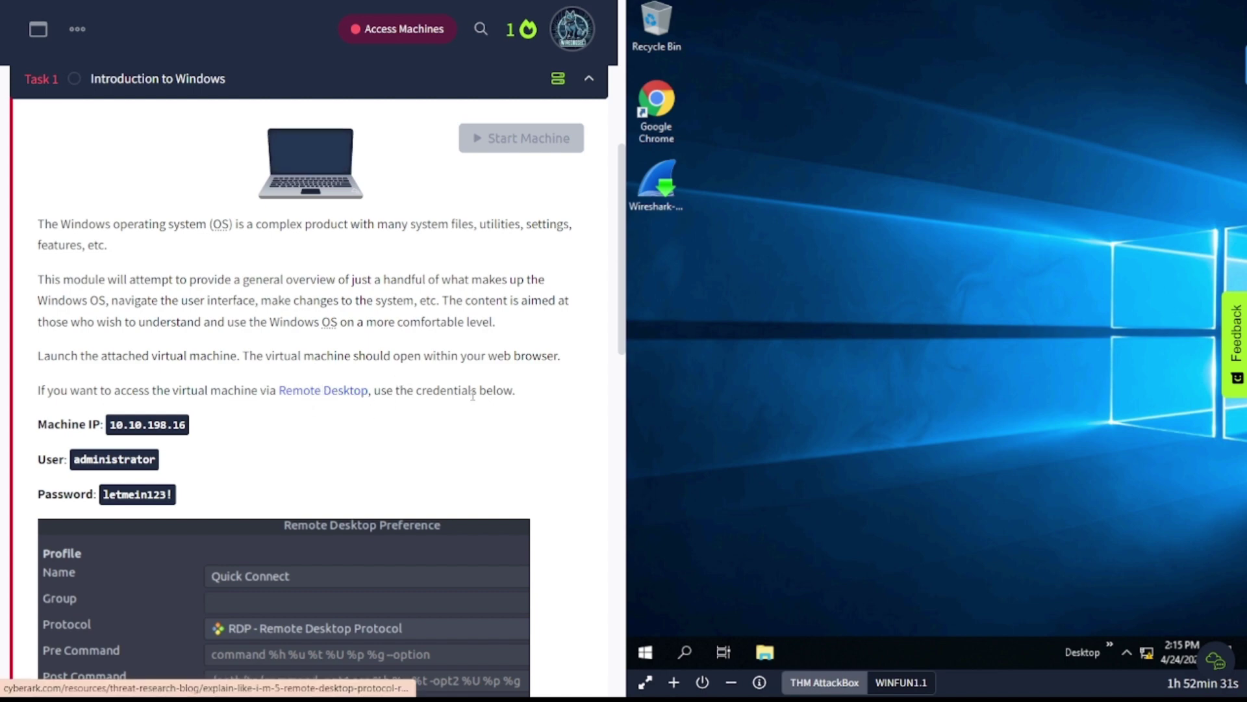
# Mark Task 1's question as complete.
pyautogui.scroll(-4, 363, 389)
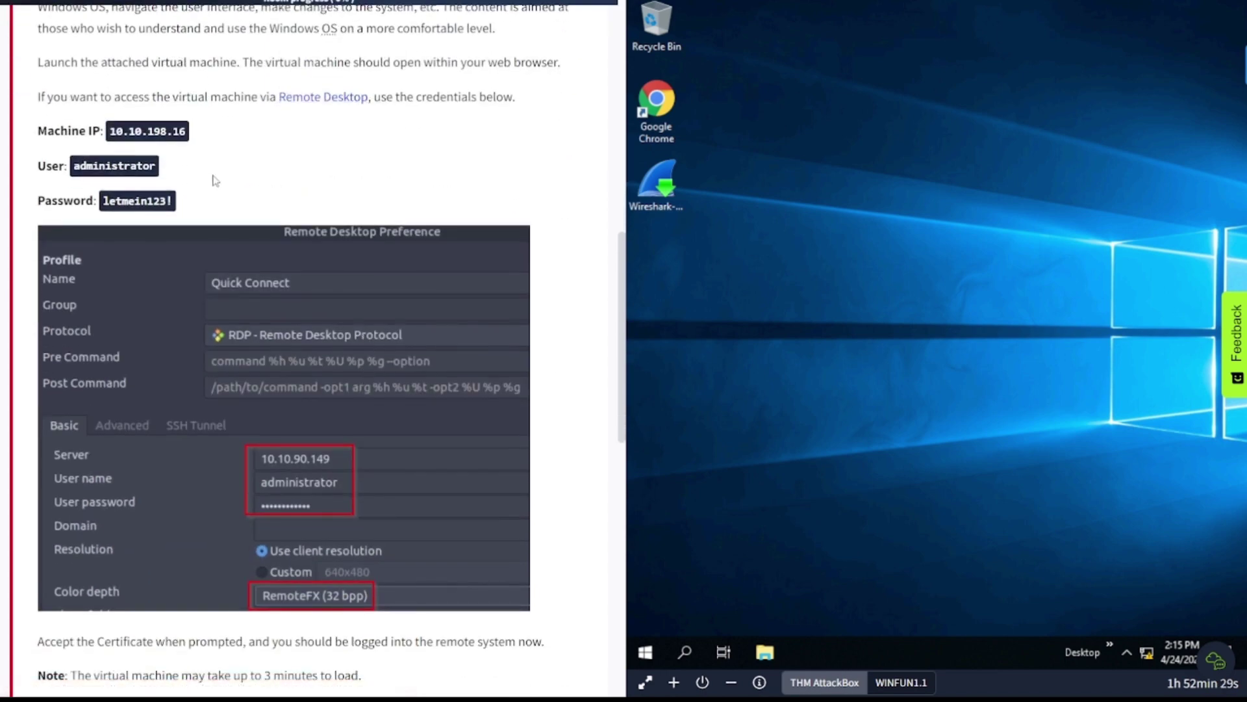
pyautogui.scroll(-5, 324, 391)
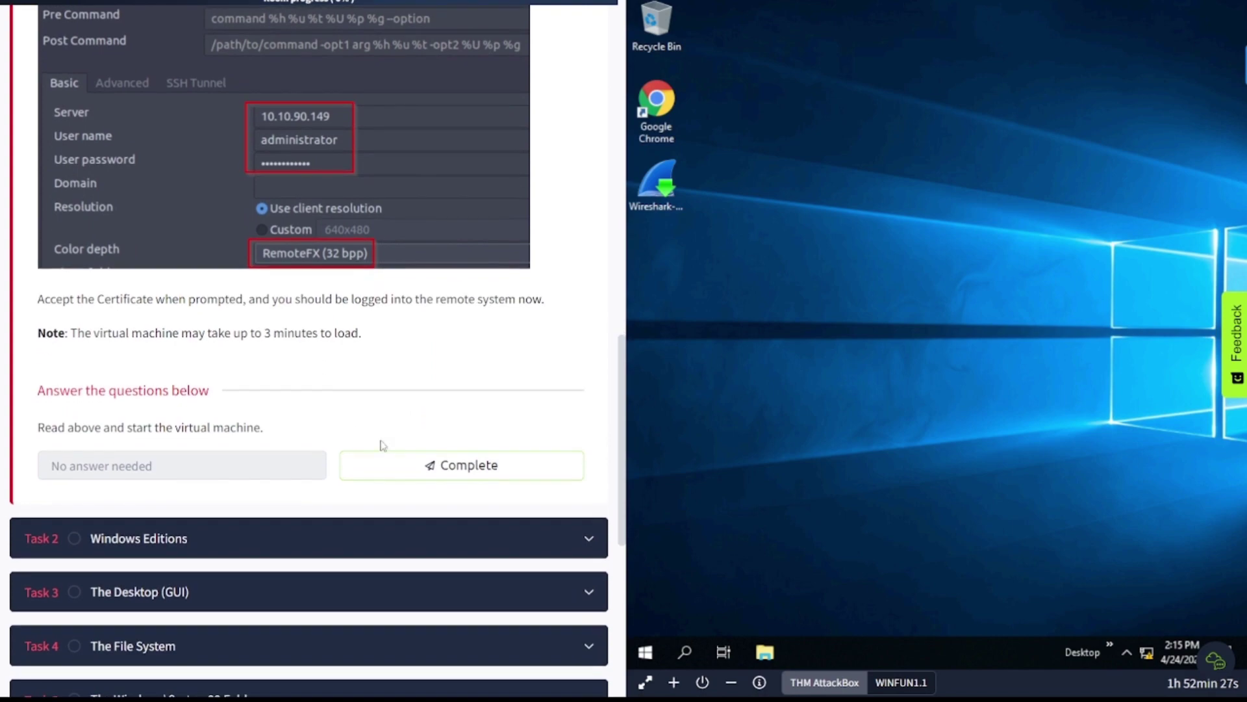
pyautogui.click(393, 465)
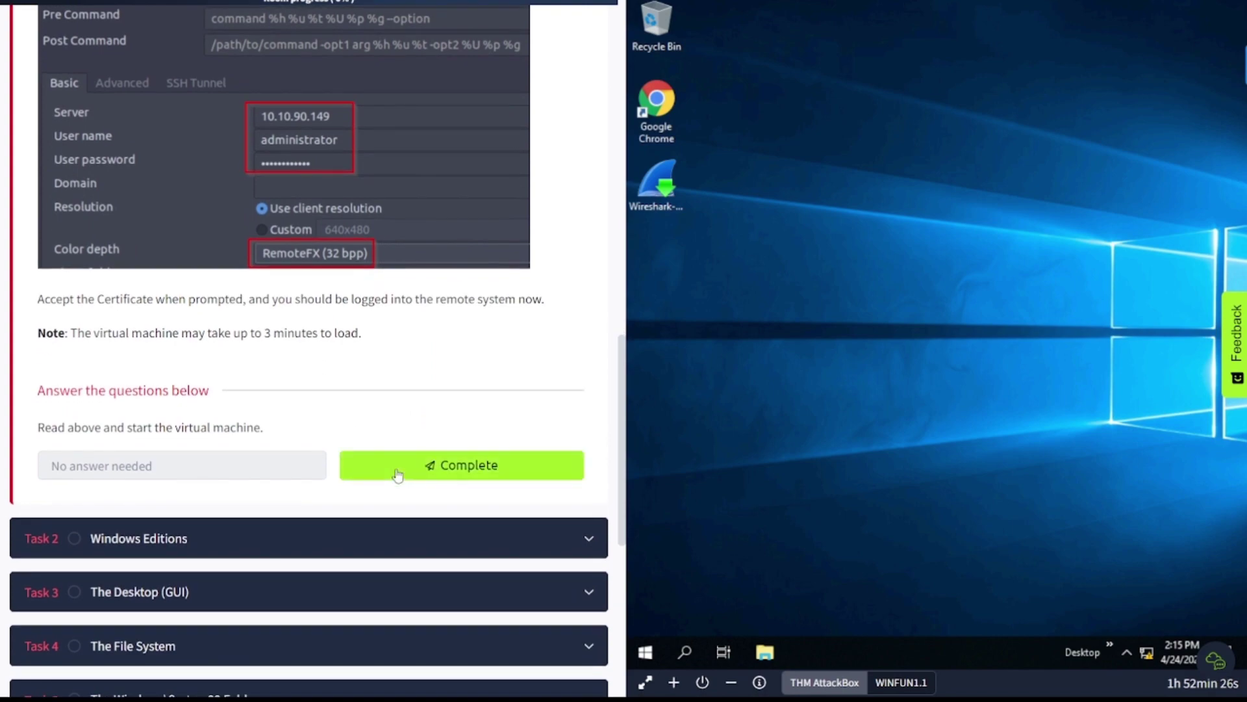
# Expand Task 2, Windows Editions, and read down to the Pro-only encryption question.
pyautogui.click(231, 536)
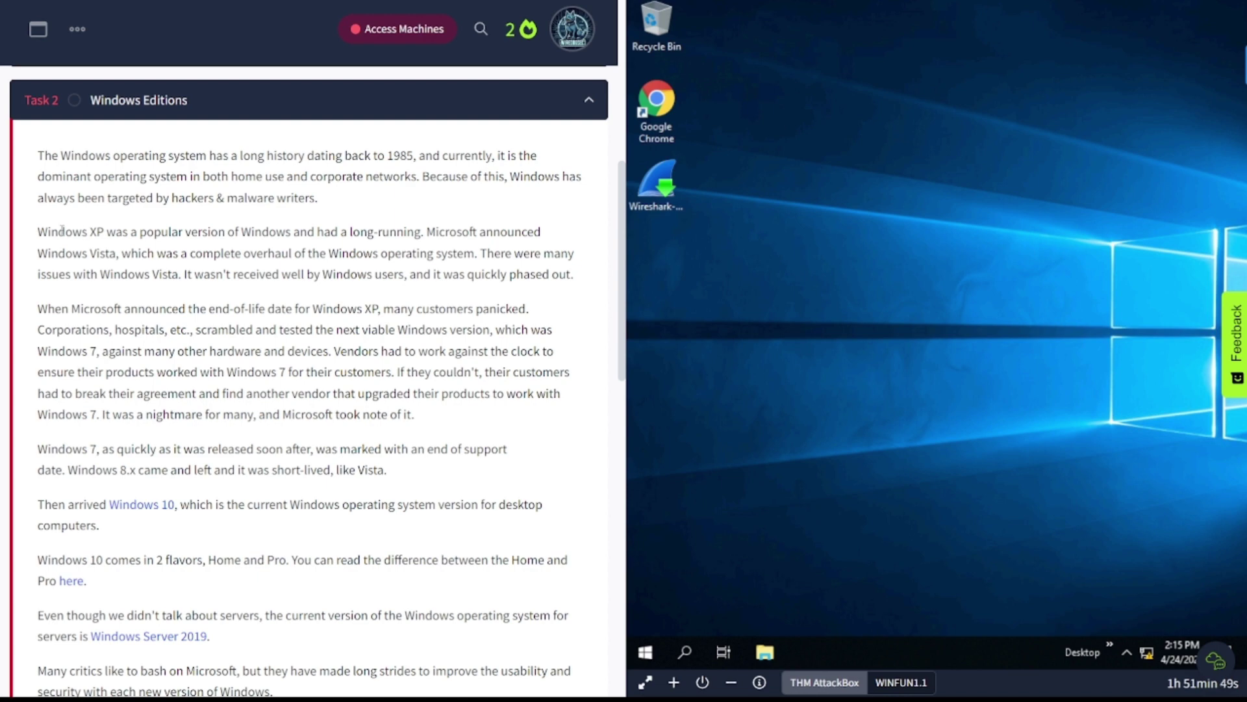
pyautogui.scroll(-2, 126, 257)
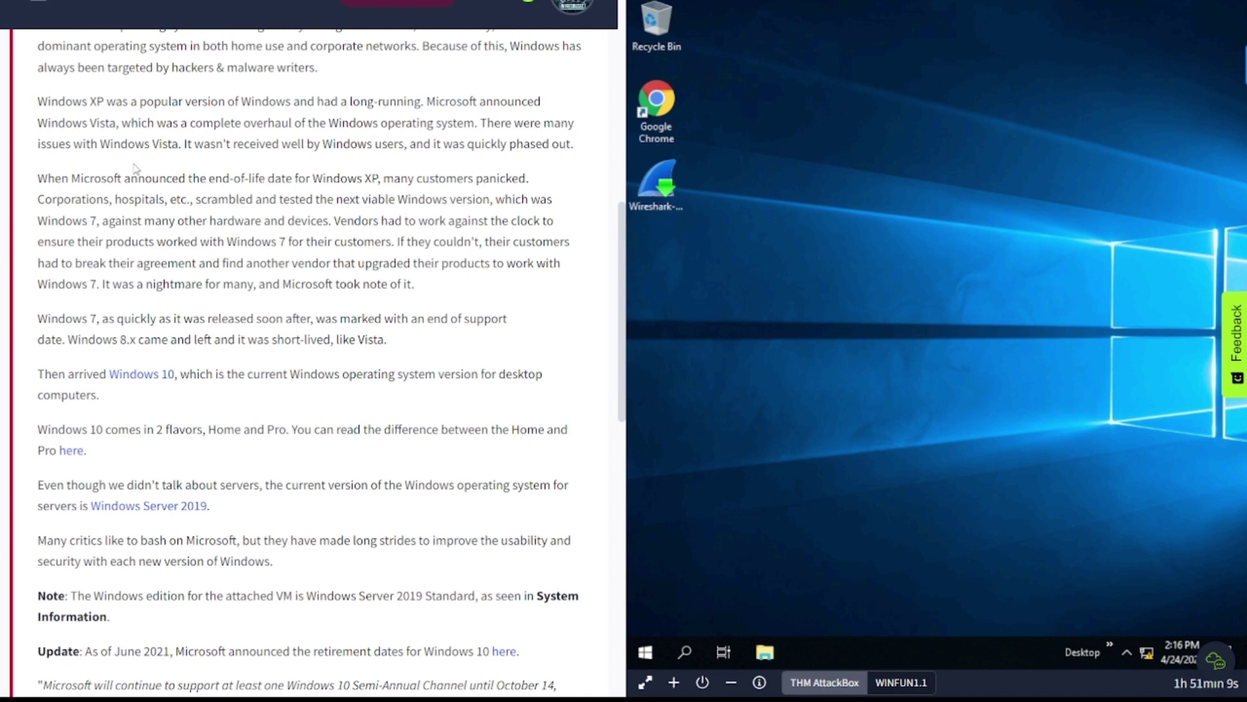
pyautogui.scroll(-3, 160, 328)
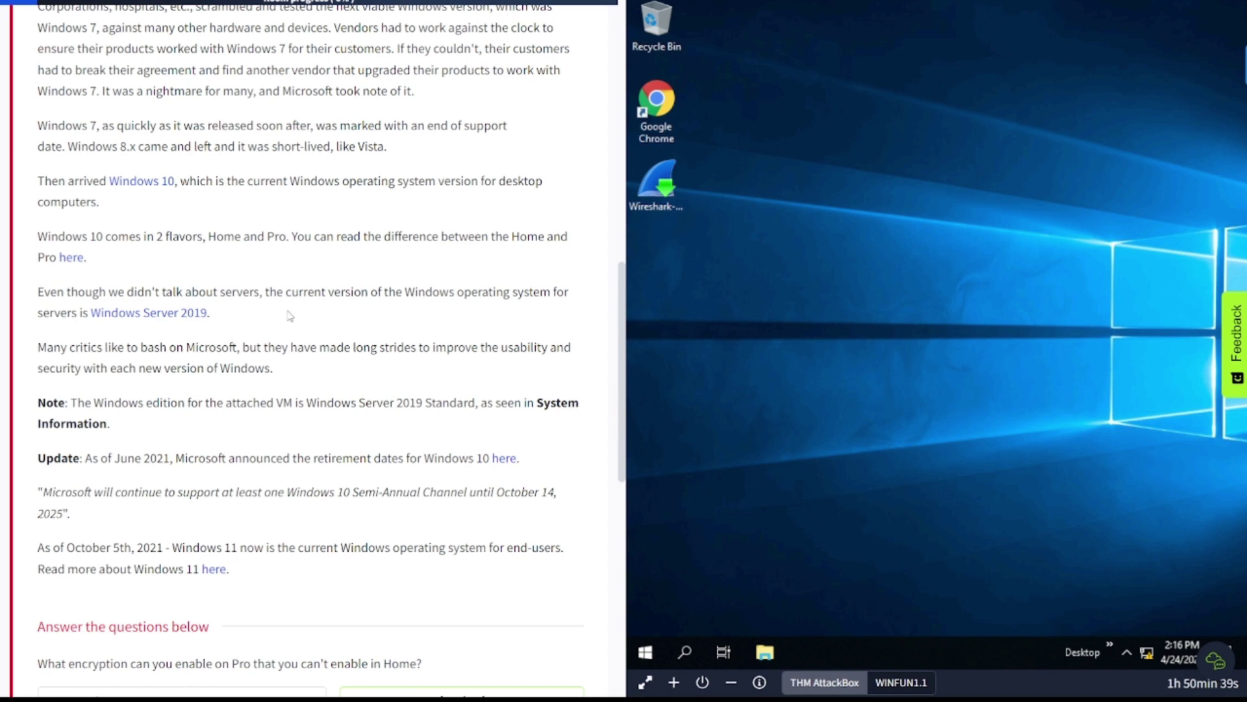
# Submit 'bitlocker' for Task 2's encryption question, then expand Task 3, The Desktop (GUI).
pyautogui.scroll(-1, 289, 316)
pyautogui.scroll(-3, 289, 315)
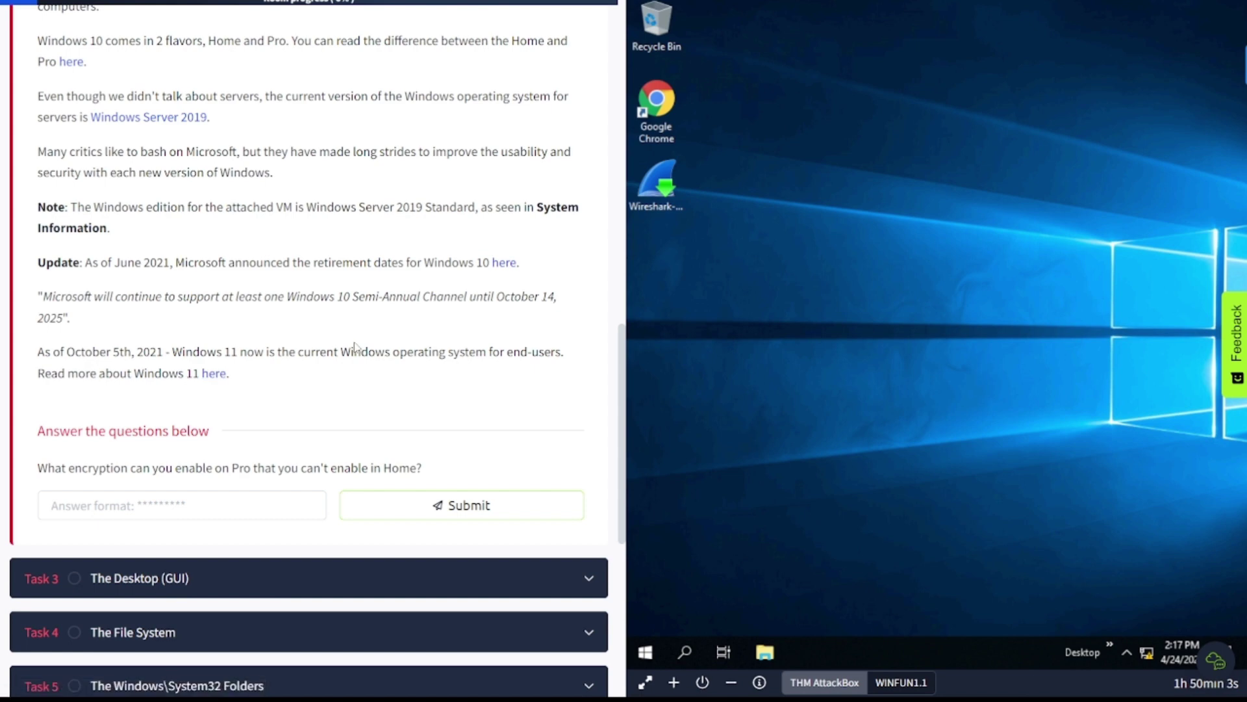
pyautogui.scroll(-2, 355, 347)
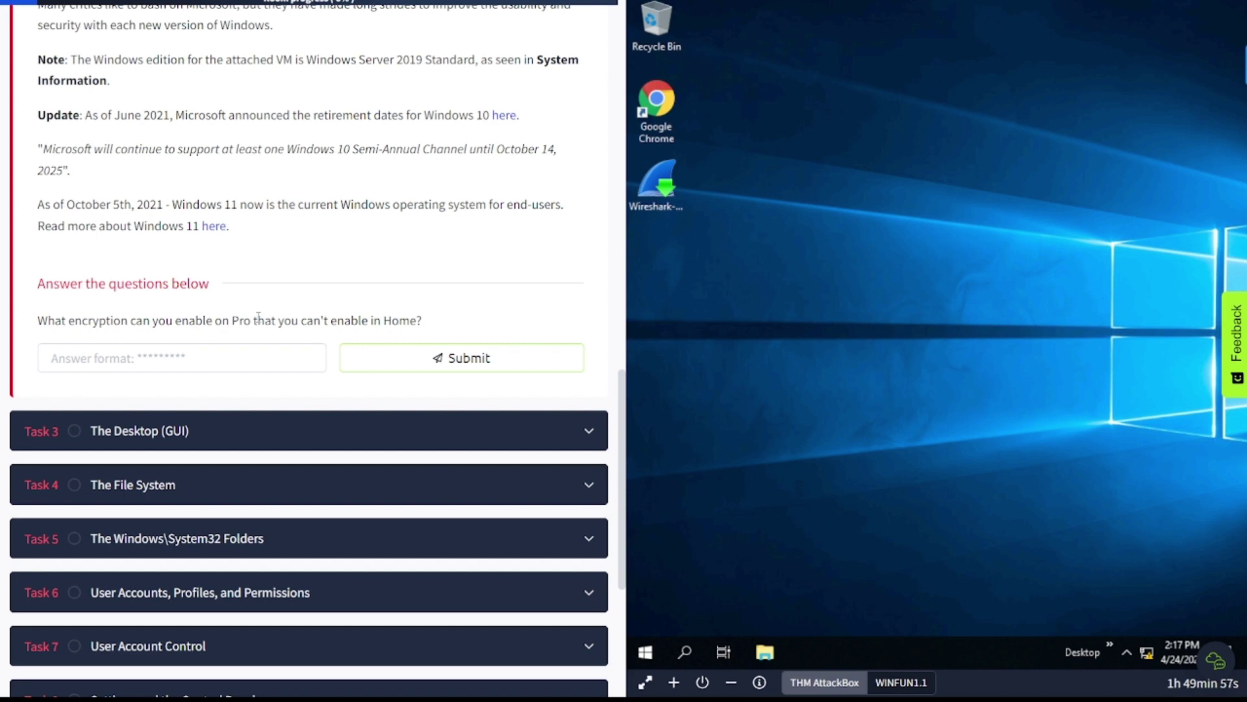
pyautogui.click(229, 357)
pyautogui.write('bit')
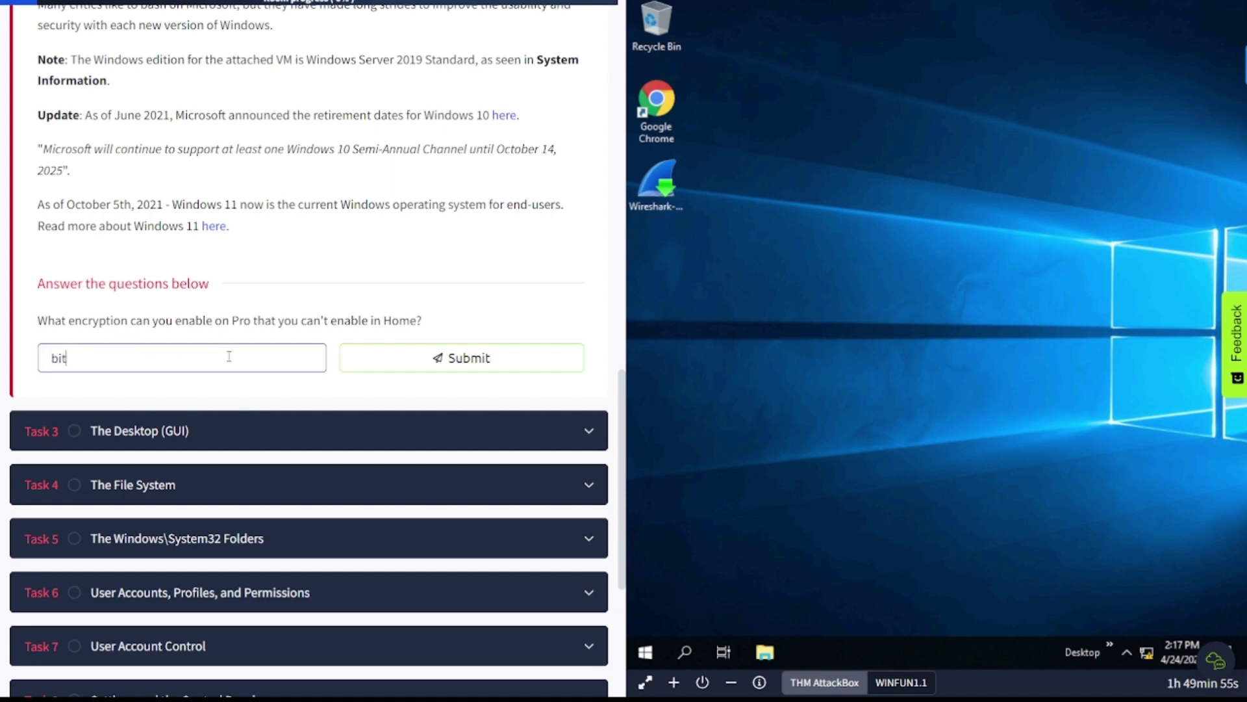
pyautogui.write('locker')
pyautogui.press('Return')
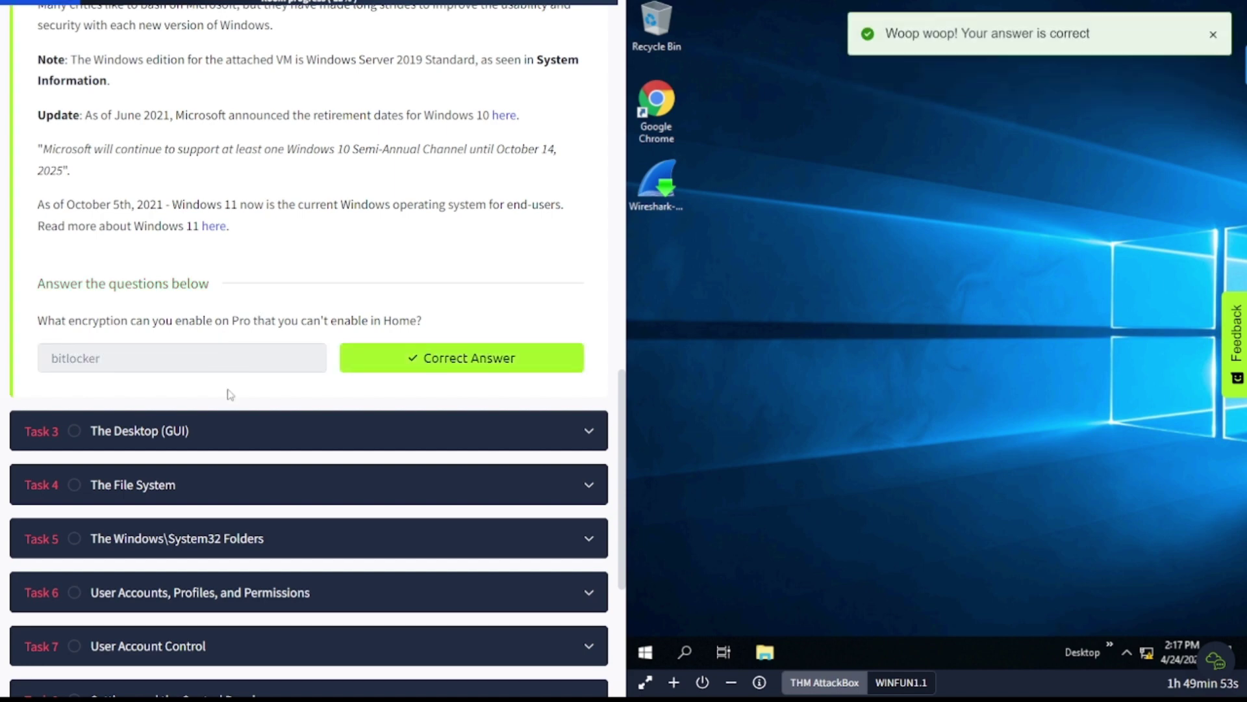
pyautogui.click(232, 431)
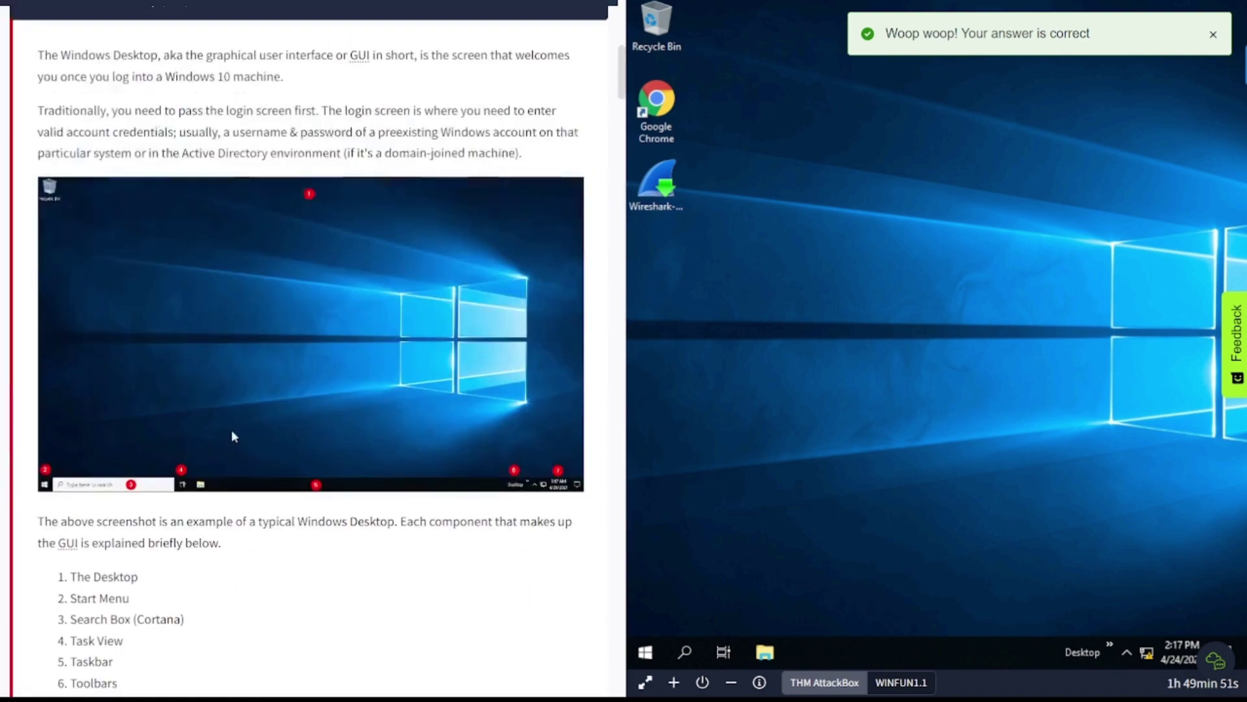
pyautogui.scroll(2, 231, 430)
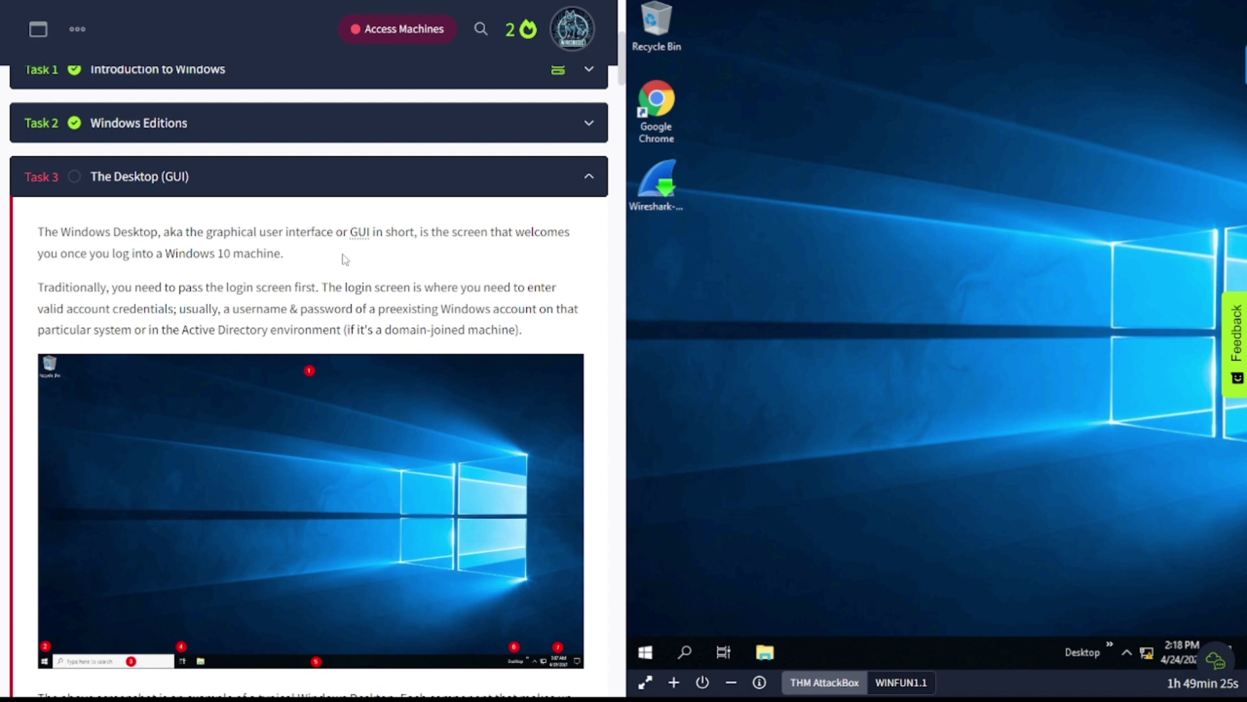
pyautogui.scroll(-5, 345, 259)
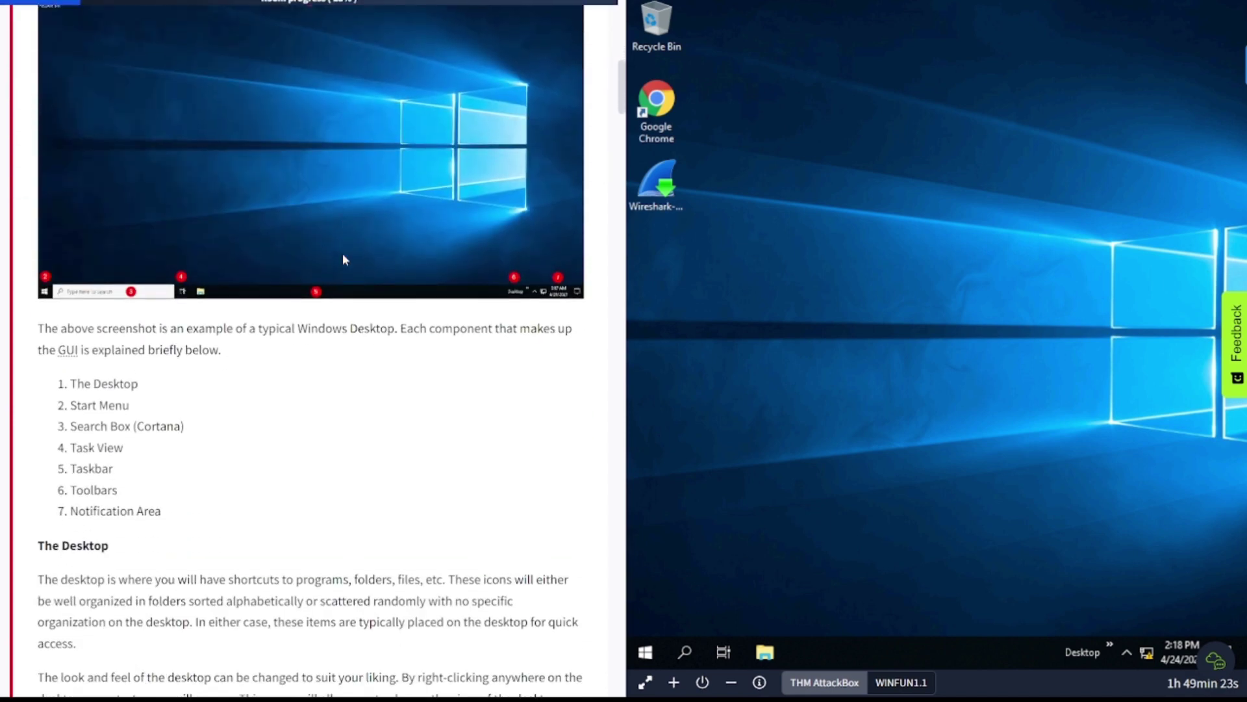
pyautogui.scroll(-3, 345, 258)
pyautogui.scroll(3, 345, 259)
pyautogui.scroll(1, 235, 355)
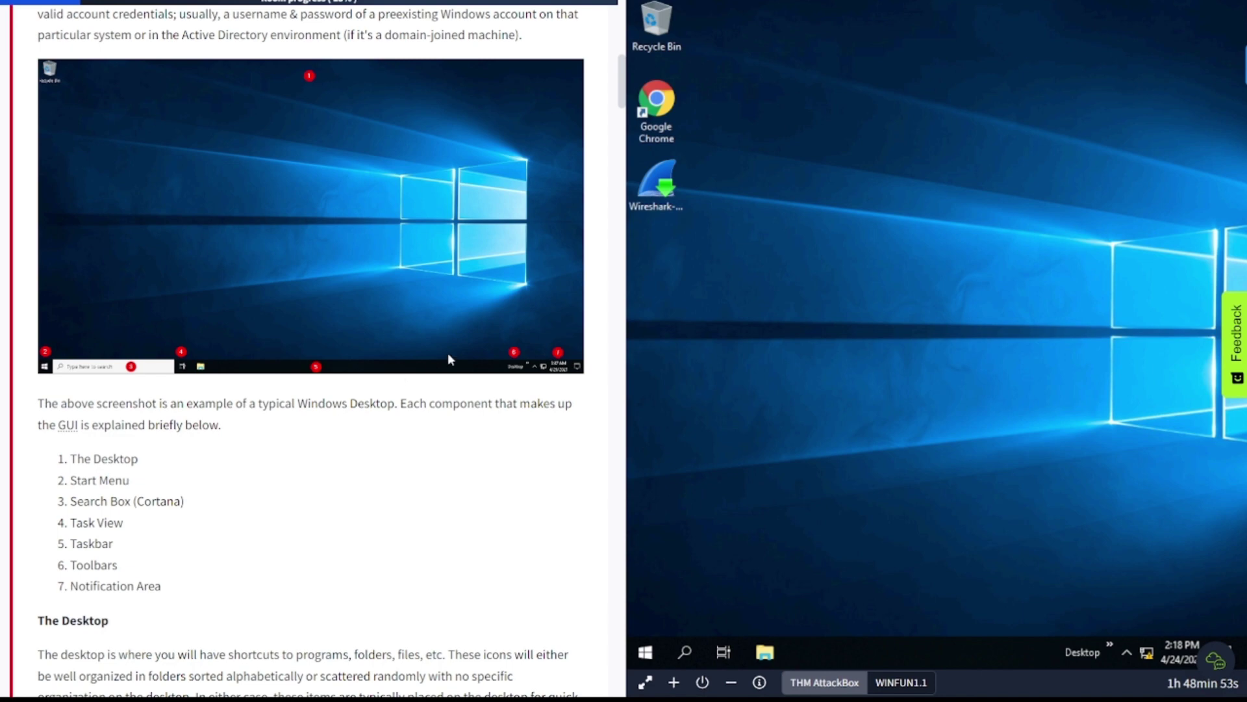
# Check the Desktop toolbar list, then show the desktop menu with Display settings and Personalize.
pyautogui.click(1107, 642)
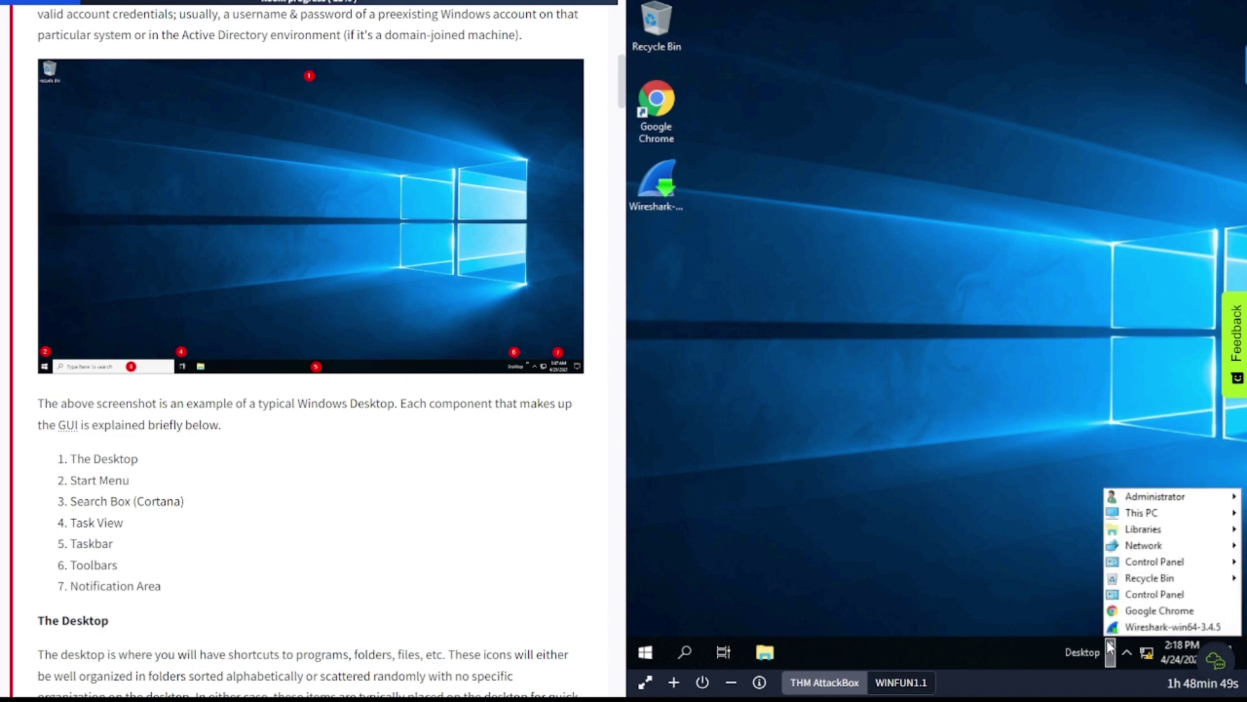
pyautogui.click(1085, 470)
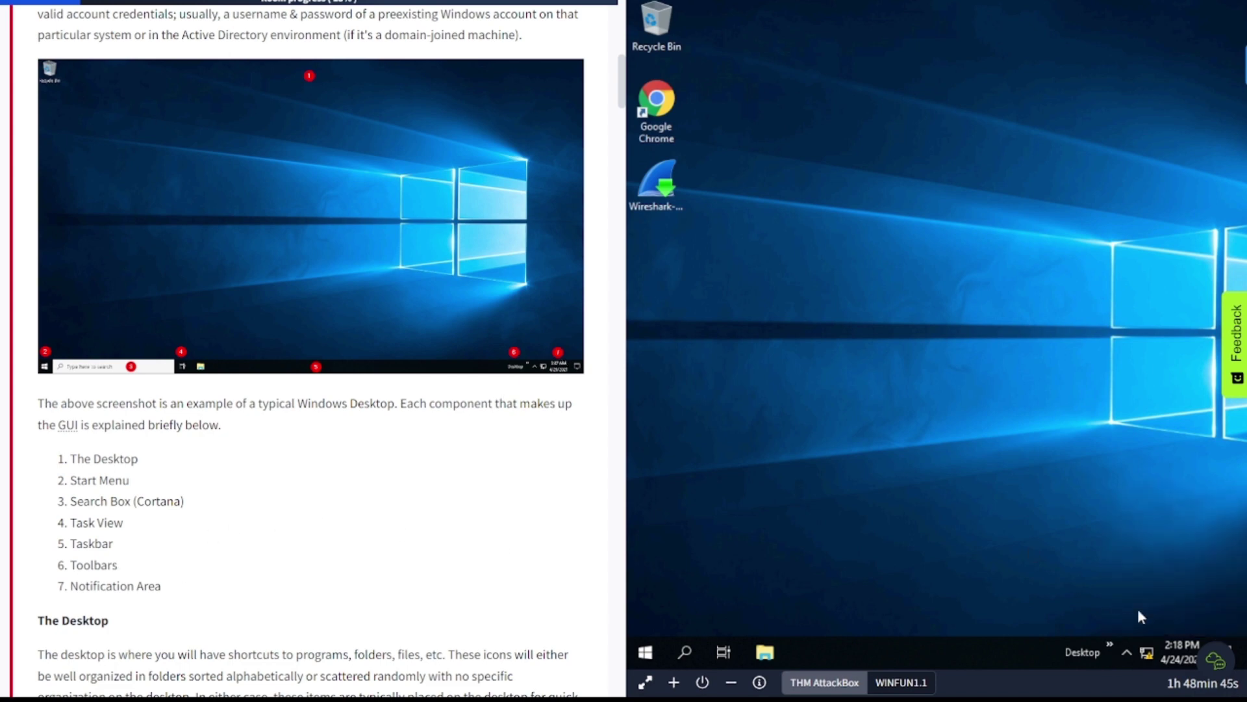
pyautogui.scroll(-3, 441, 496)
pyautogui.scroll(-4, 440, 496)
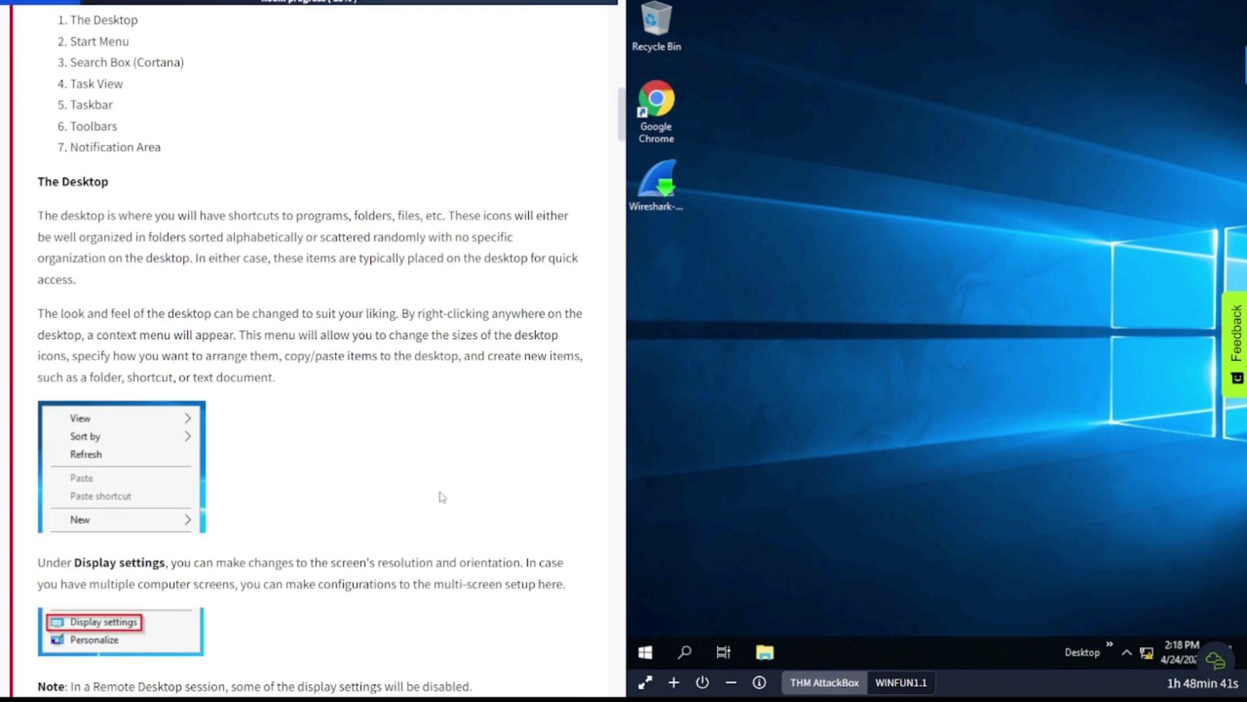
pyautogui.scroll(-1, 441, 496)
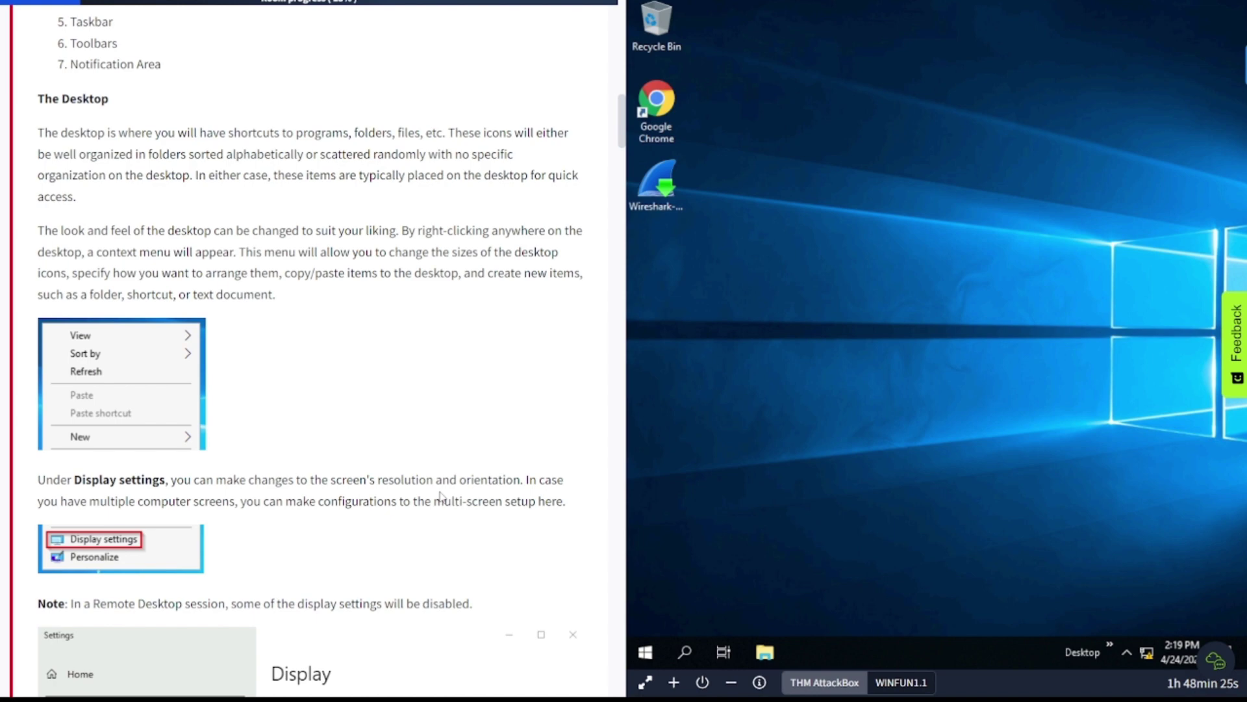
pyautogui.scroll(-2, 440, 497)
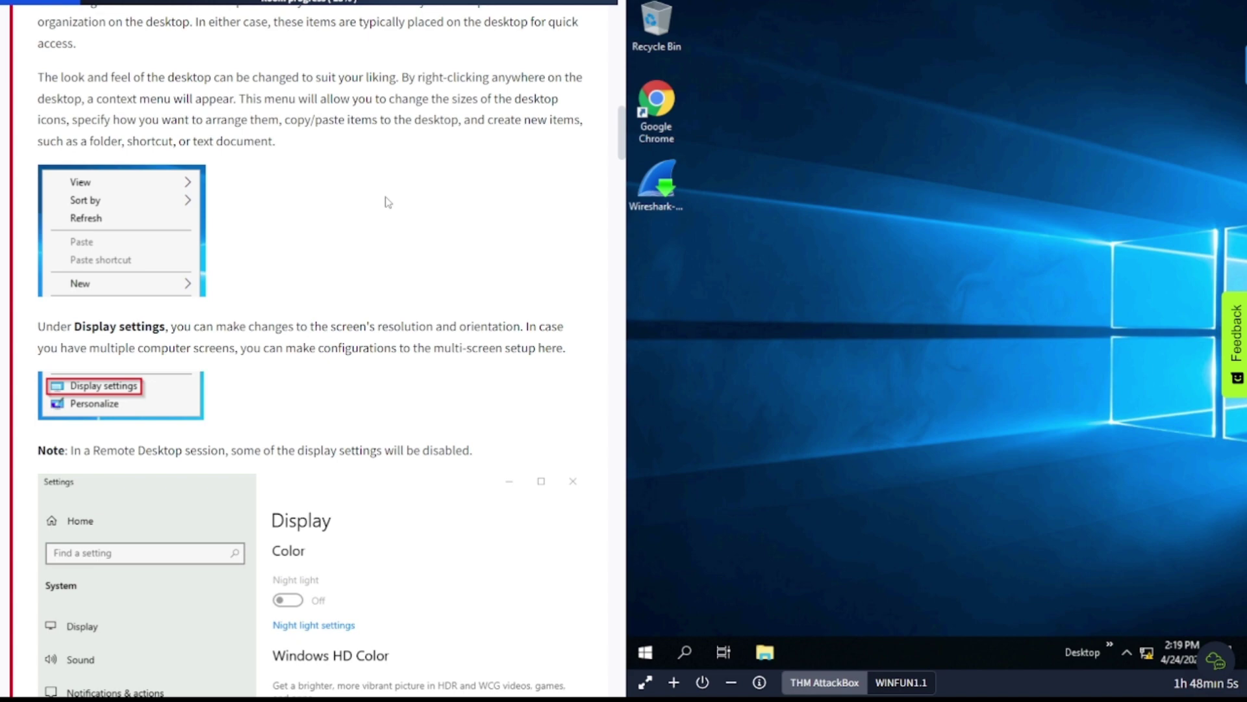
pyautogui.rightClick(784, 237)
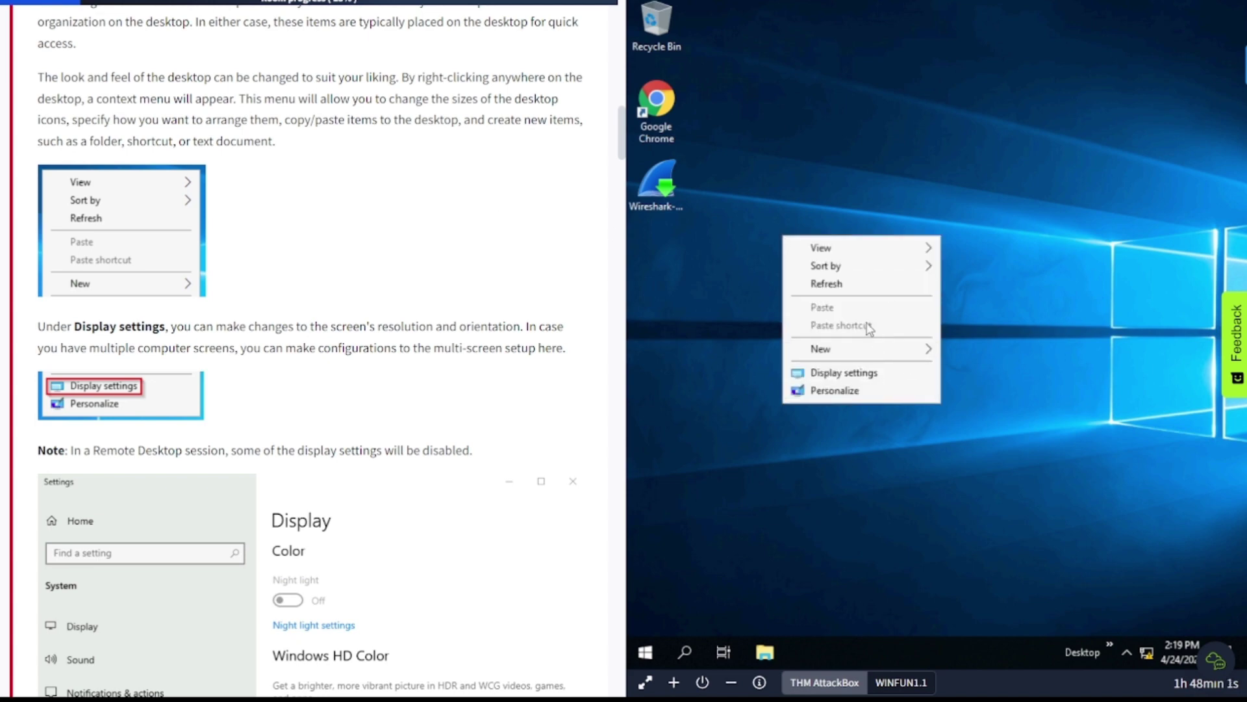
pyautogui.scroll(-3, 439, 352)
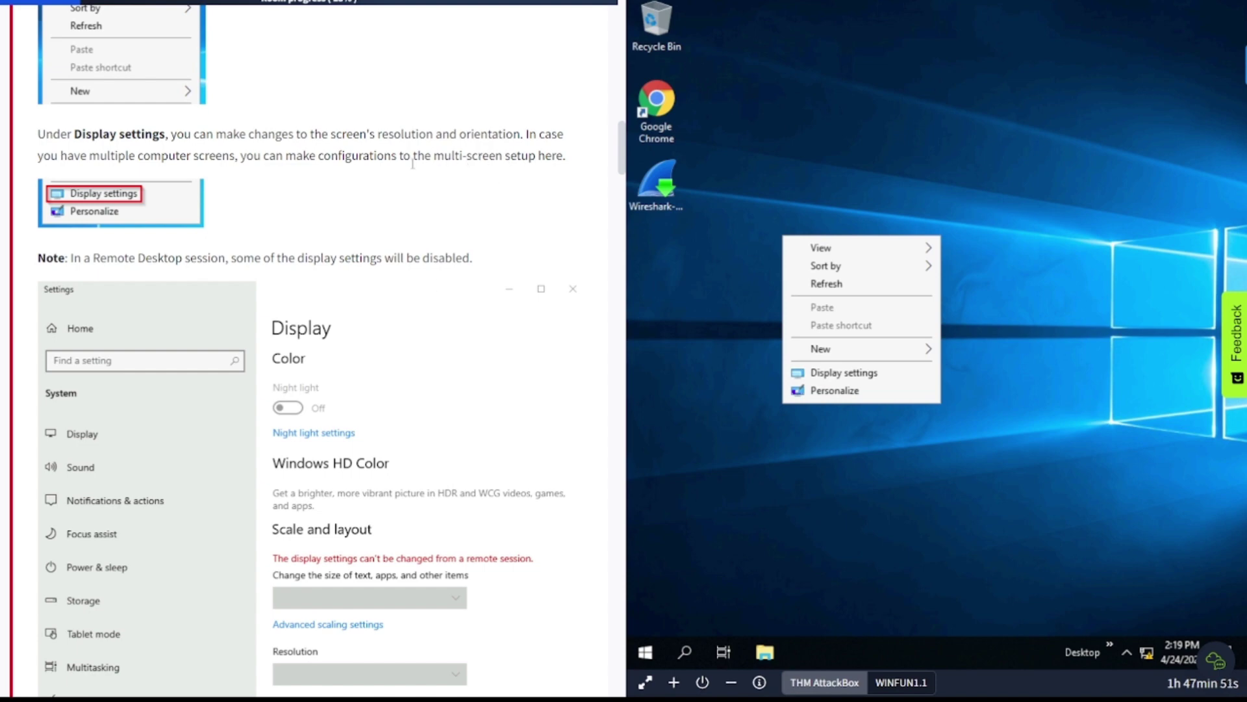
# Find 'dis' in Windows Settings to reach Display, and read its remote-session Scale and layout notice.
pyautogui.click(649, 656)
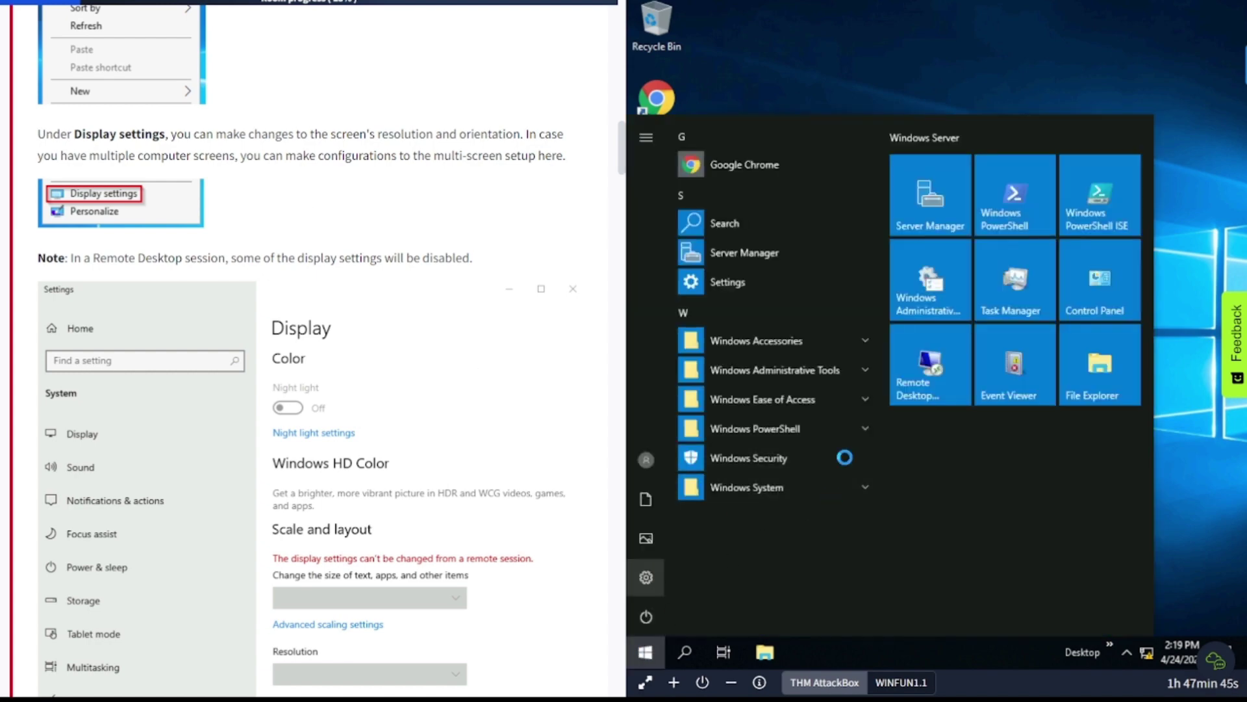
pyautogui.click(648, 576)
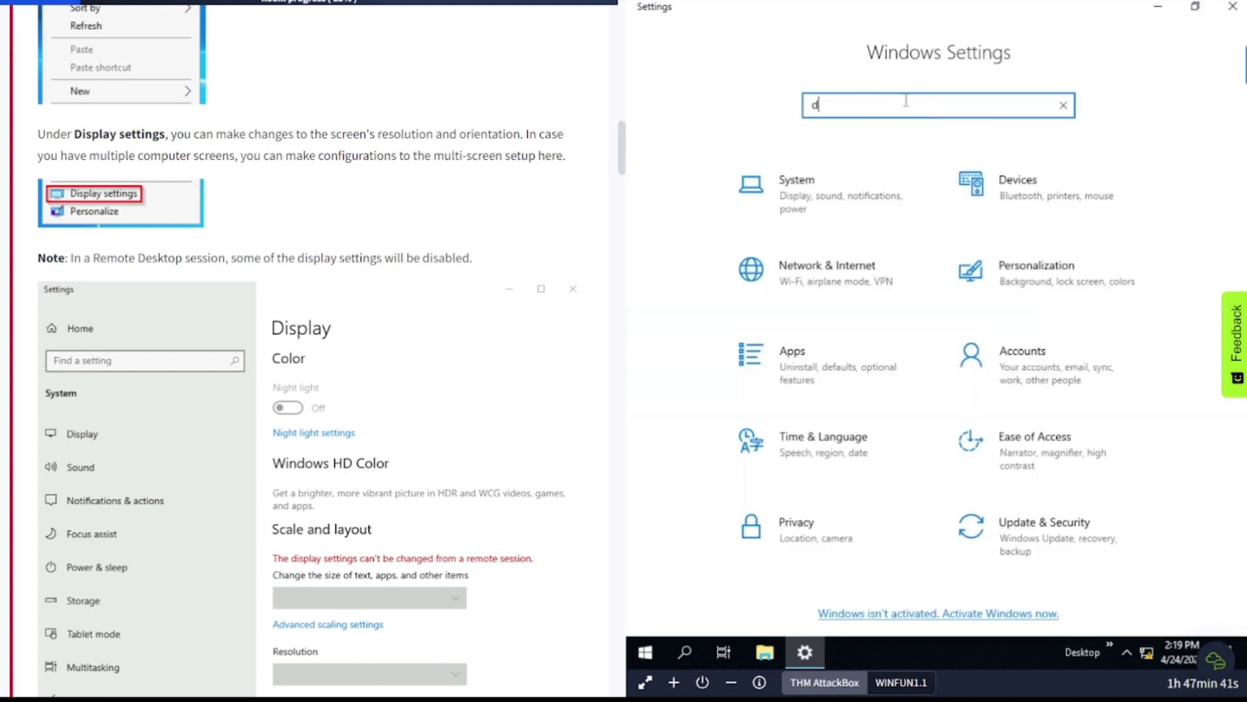
pyautogui.write('dis')
pyautogui.click(860, 142)
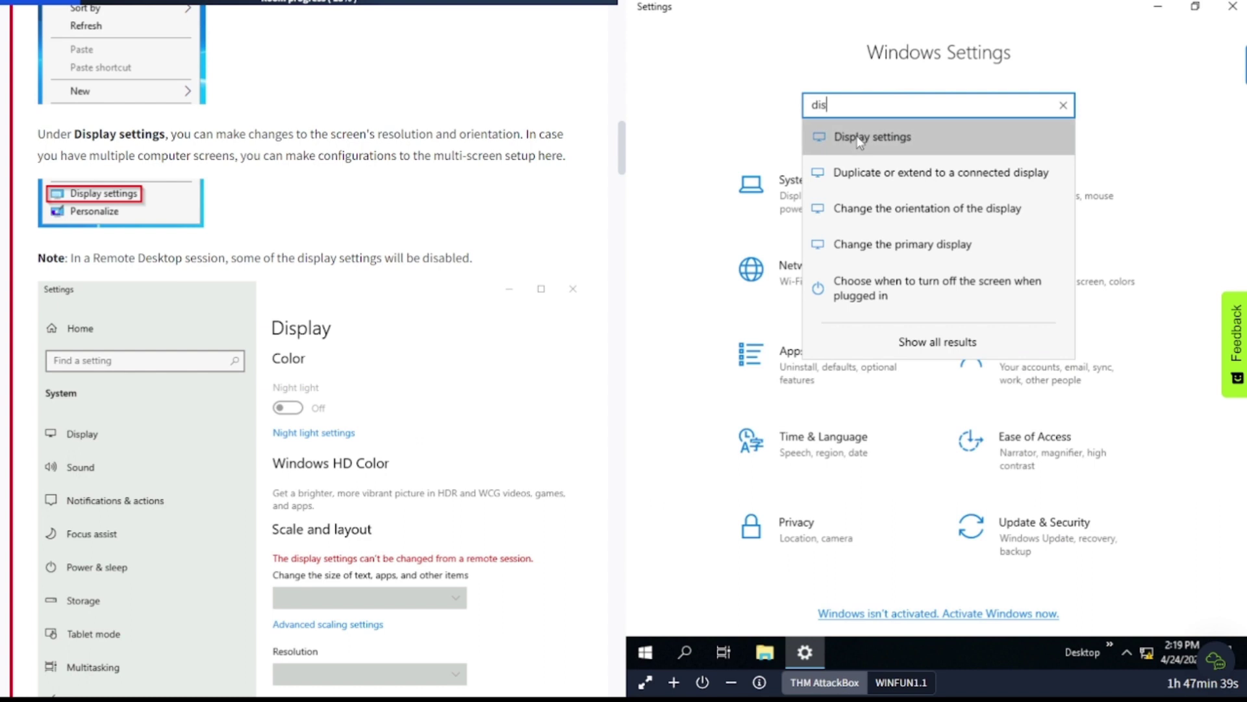
pyautogui.scroll(-2, 374, 401)
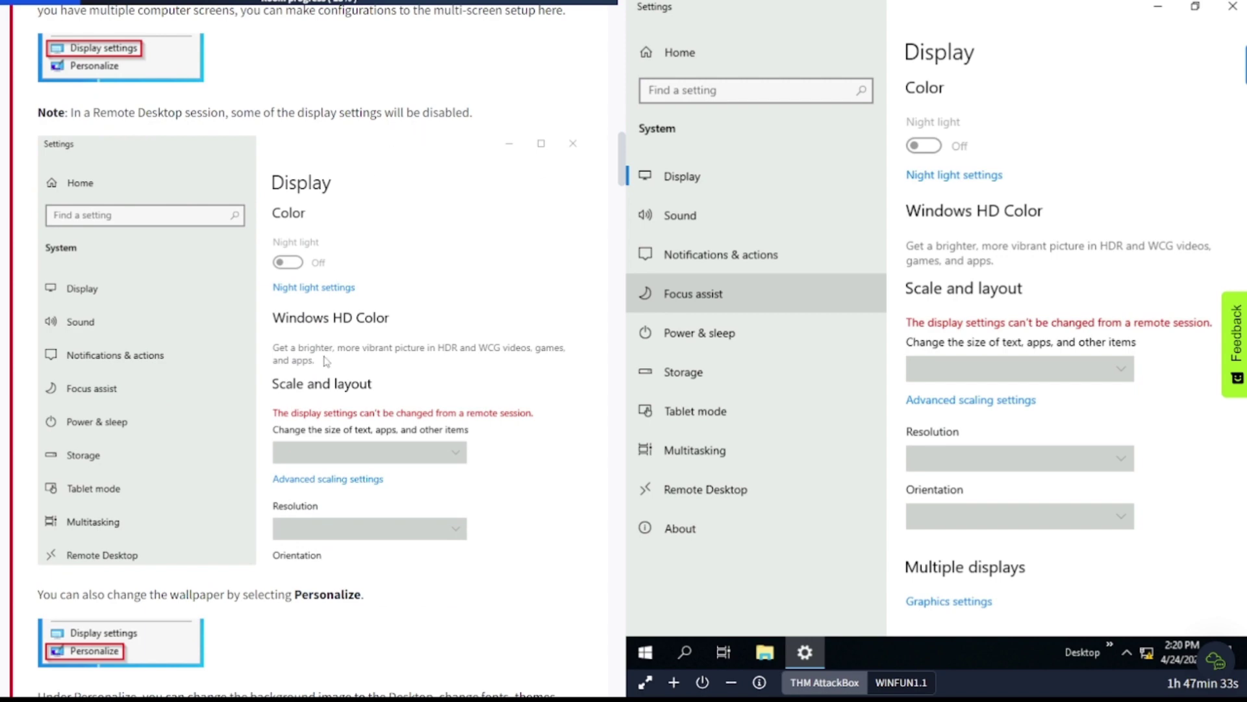
pyautogui.scroll(-6, 326, 361)
pyautogui.scroll(-1, 326, 361)
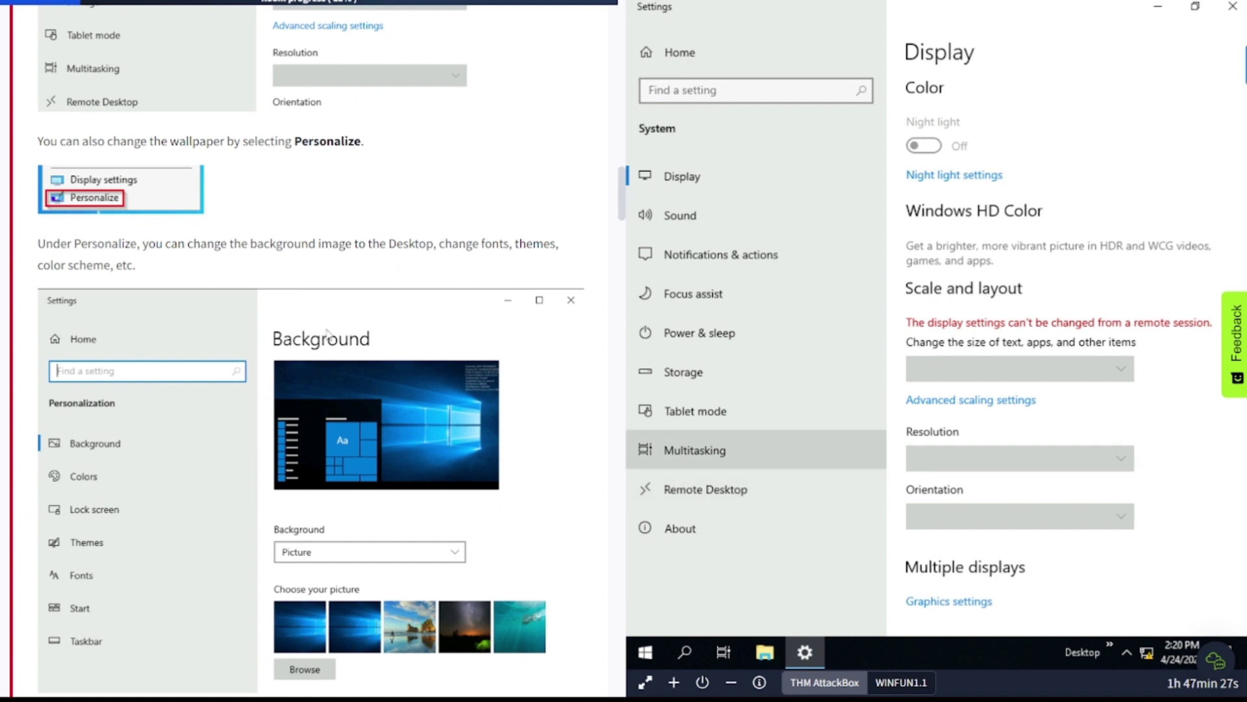
pyautogui.scroll(-2, 325, 327)
pyautogui.scroll(-2, 300, 263)
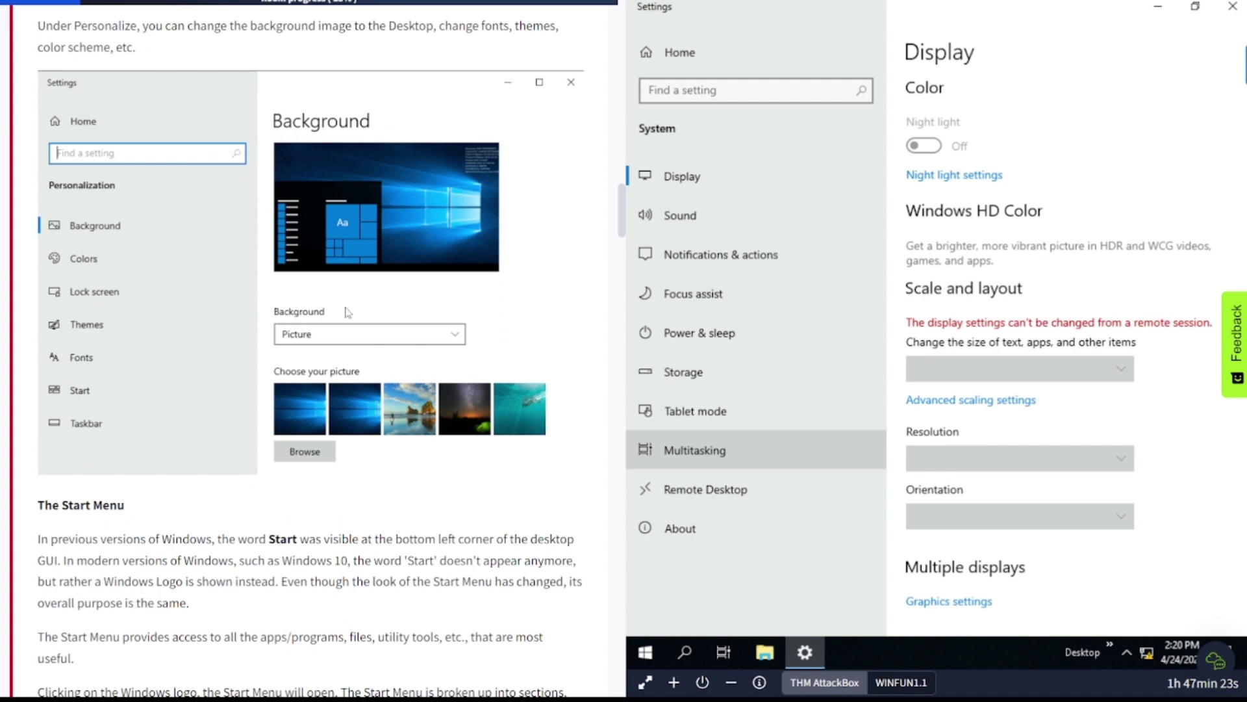
pyautogui.scroll(-2, 403, 323)
pyautogui.scroll(-5, 382, 369)
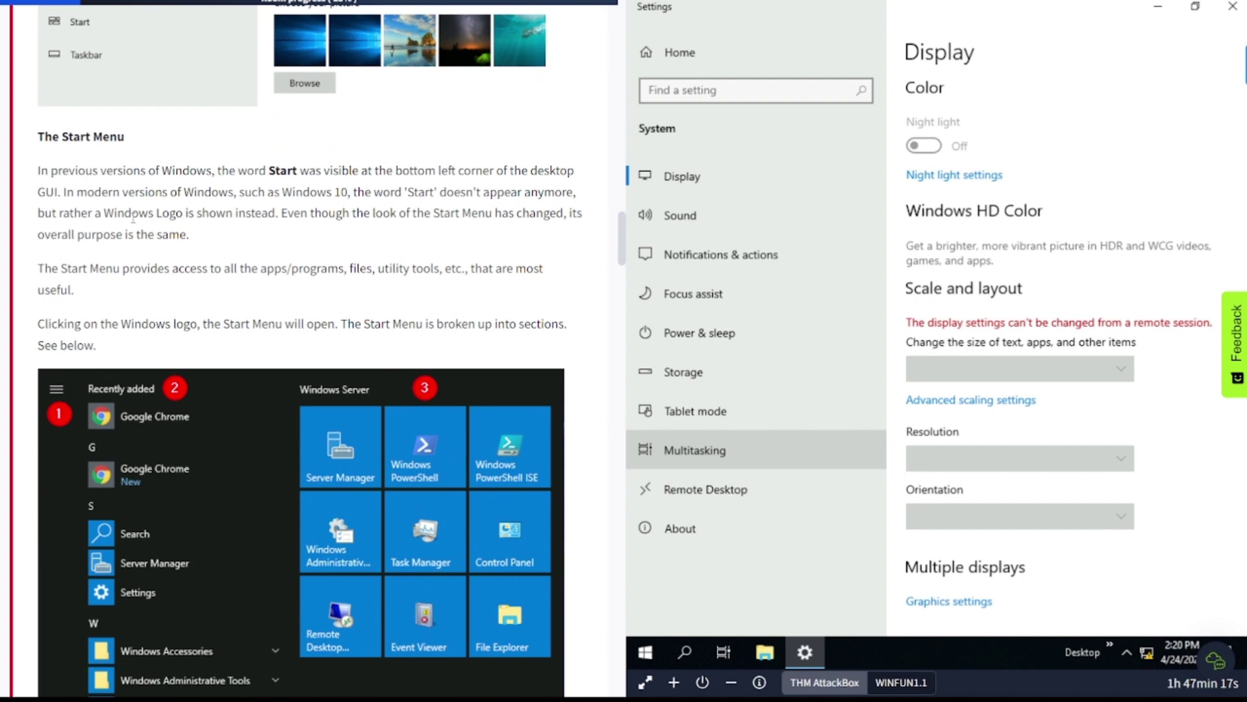
pyautogui.scroll(-1, 133, 219)
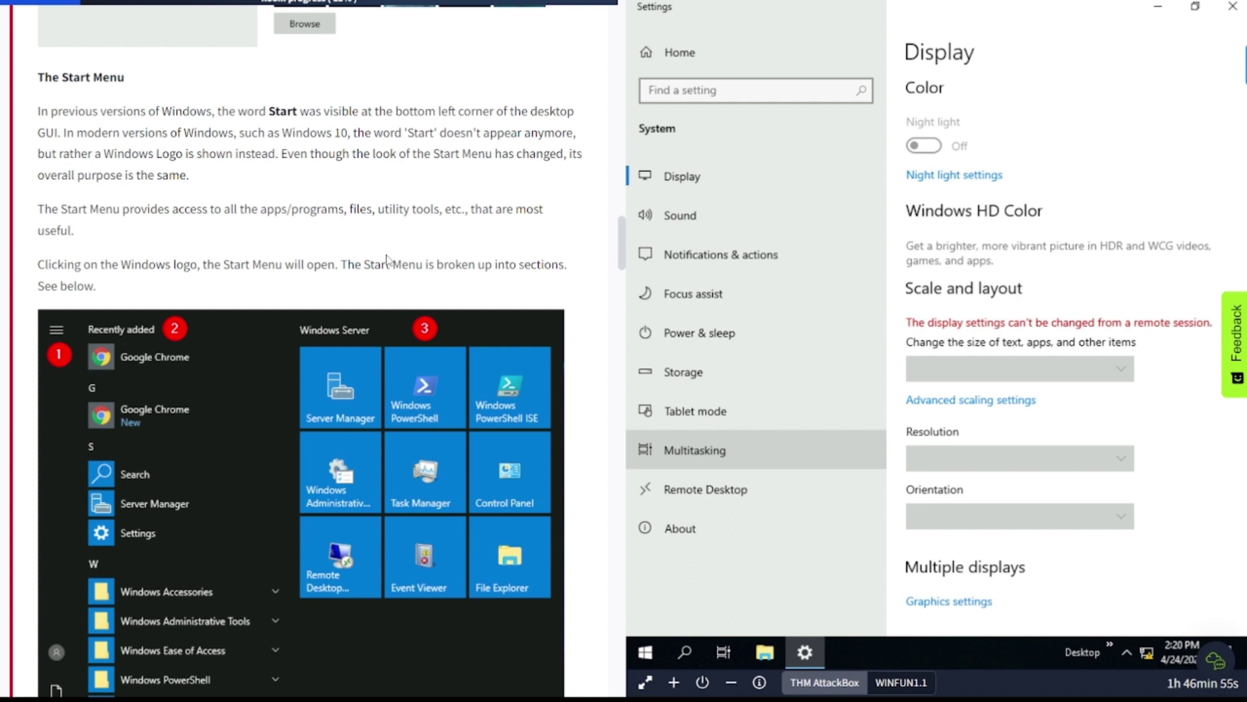
pyautogui.scroll(-3, 442, 206)
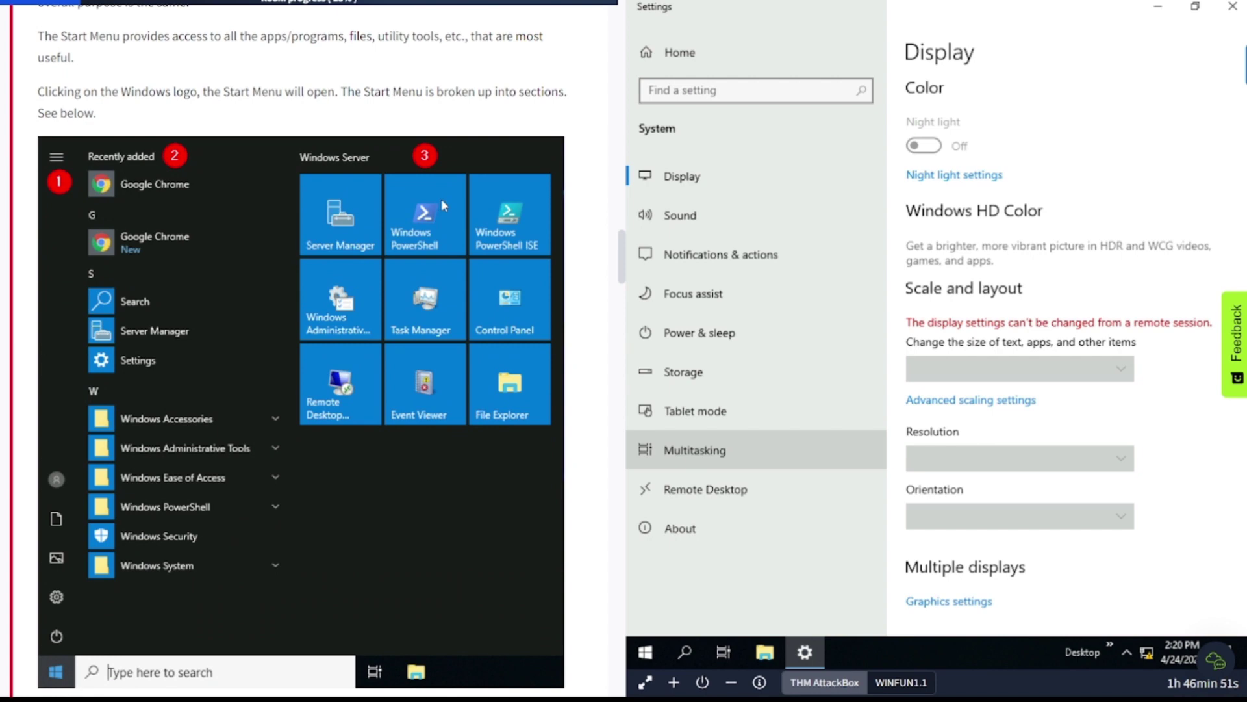
pyautogui.scroll(-2, 442, 198)
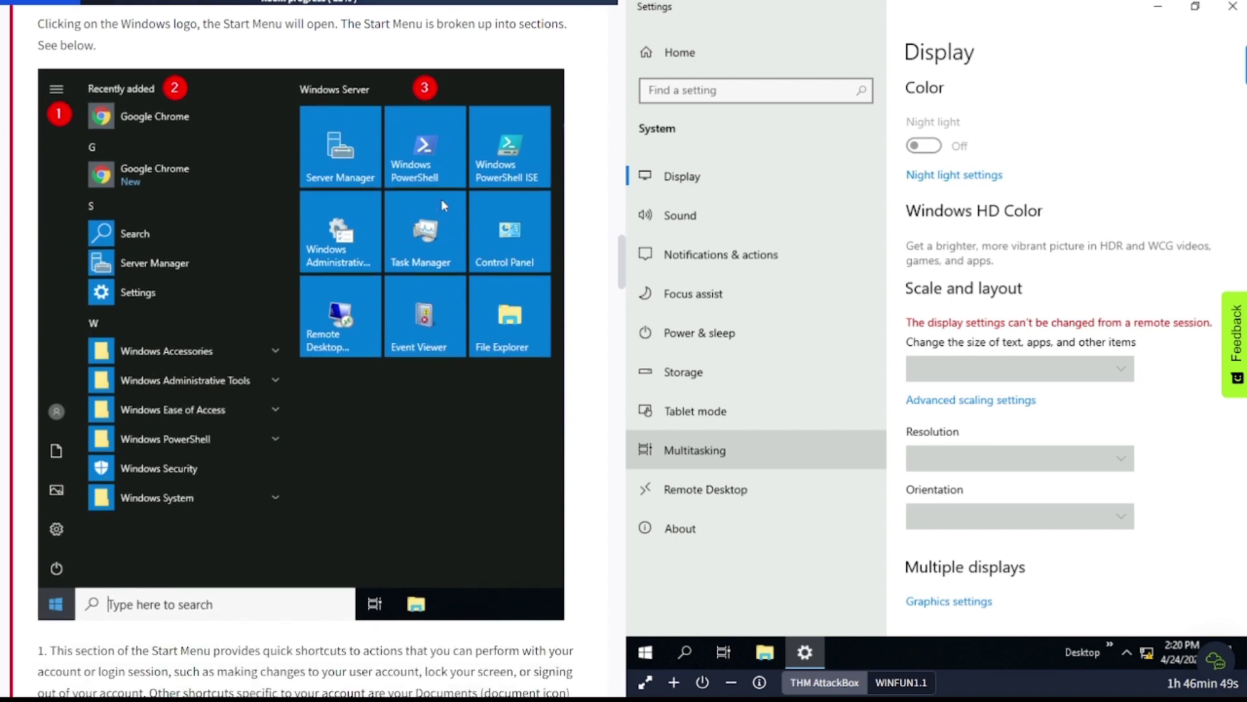
# Close Settings and open the Start menu to browse its installed apps and tiles.
pyautogui.click(1233, 8)
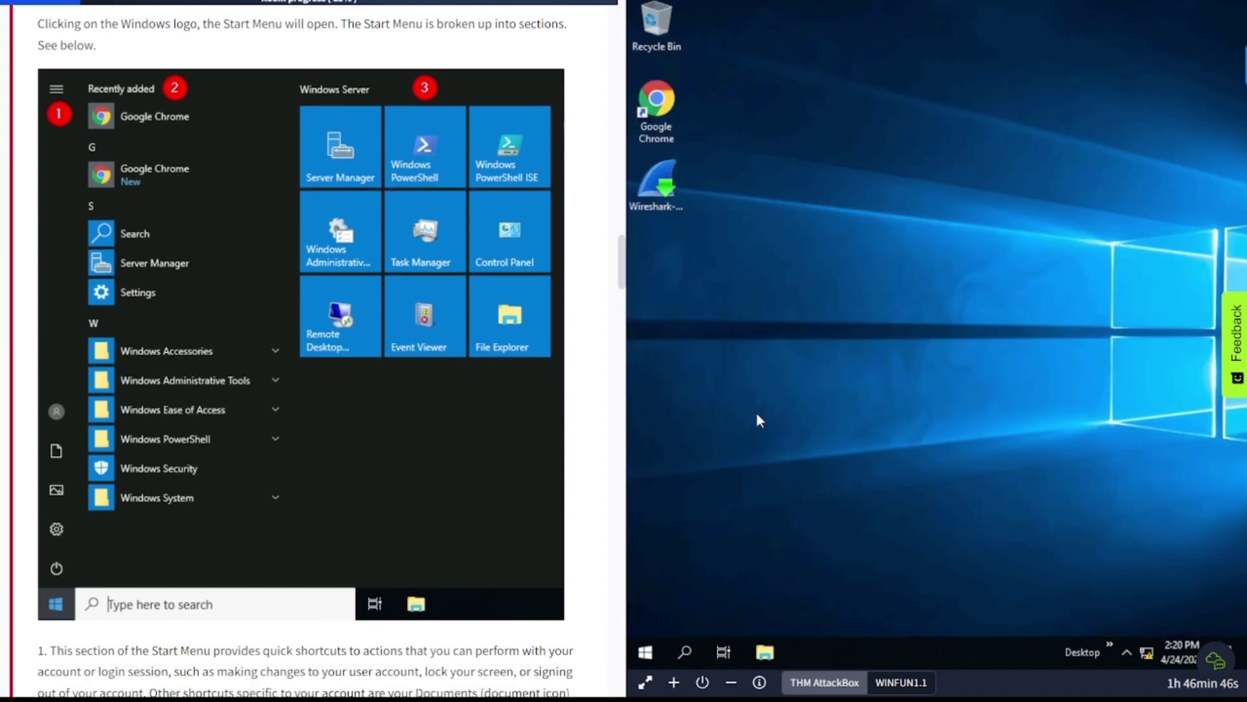
pyautogui.click(647, 652)
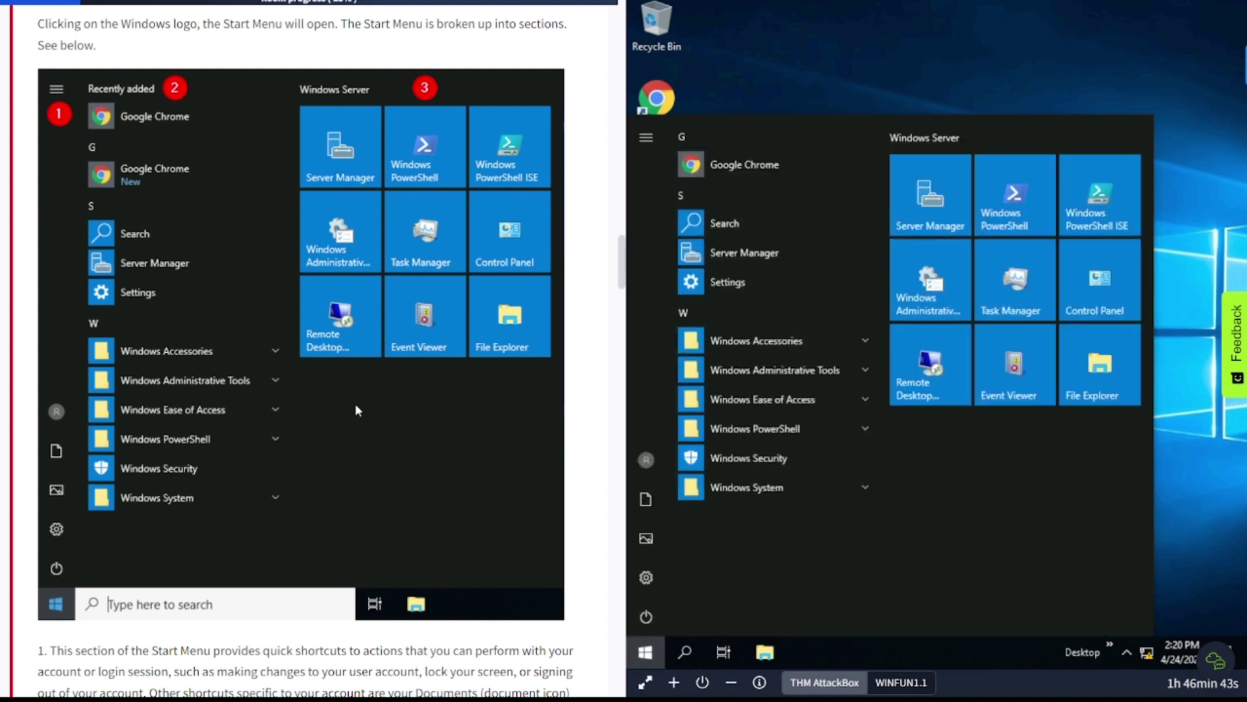
pyautogui.scroll(-6, 356, 406)
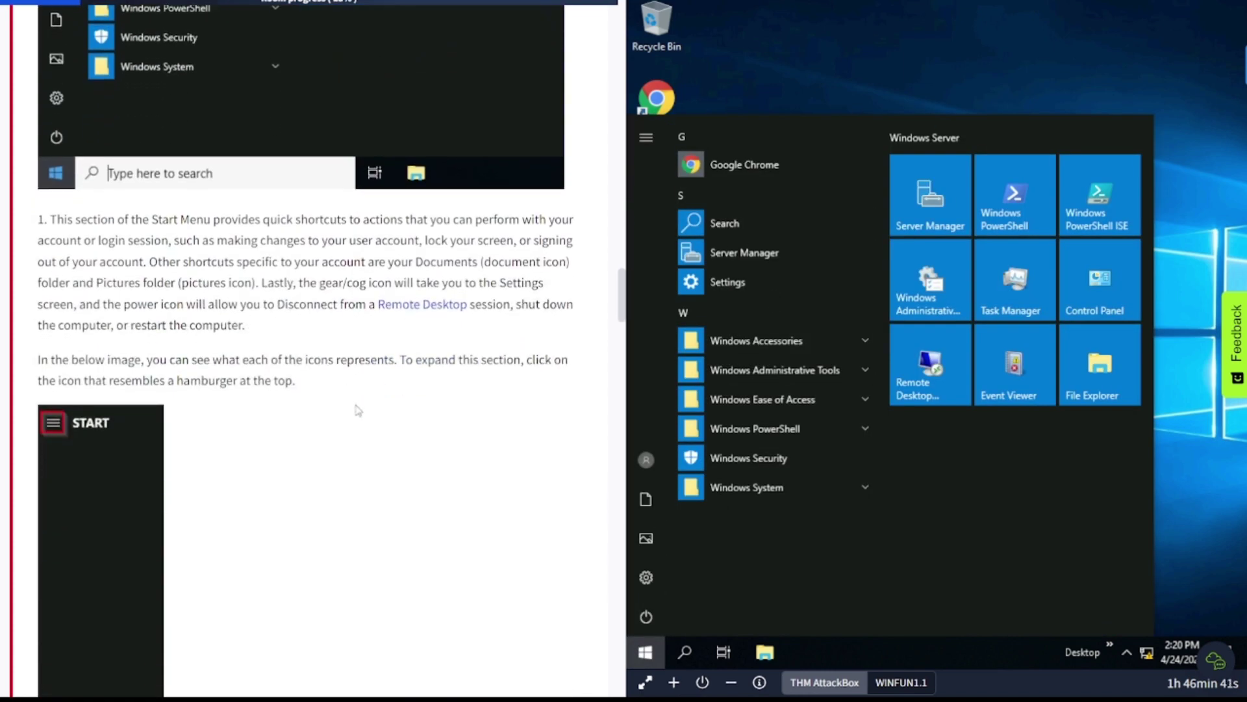
pyautogui.scroll(5, 356, 409)
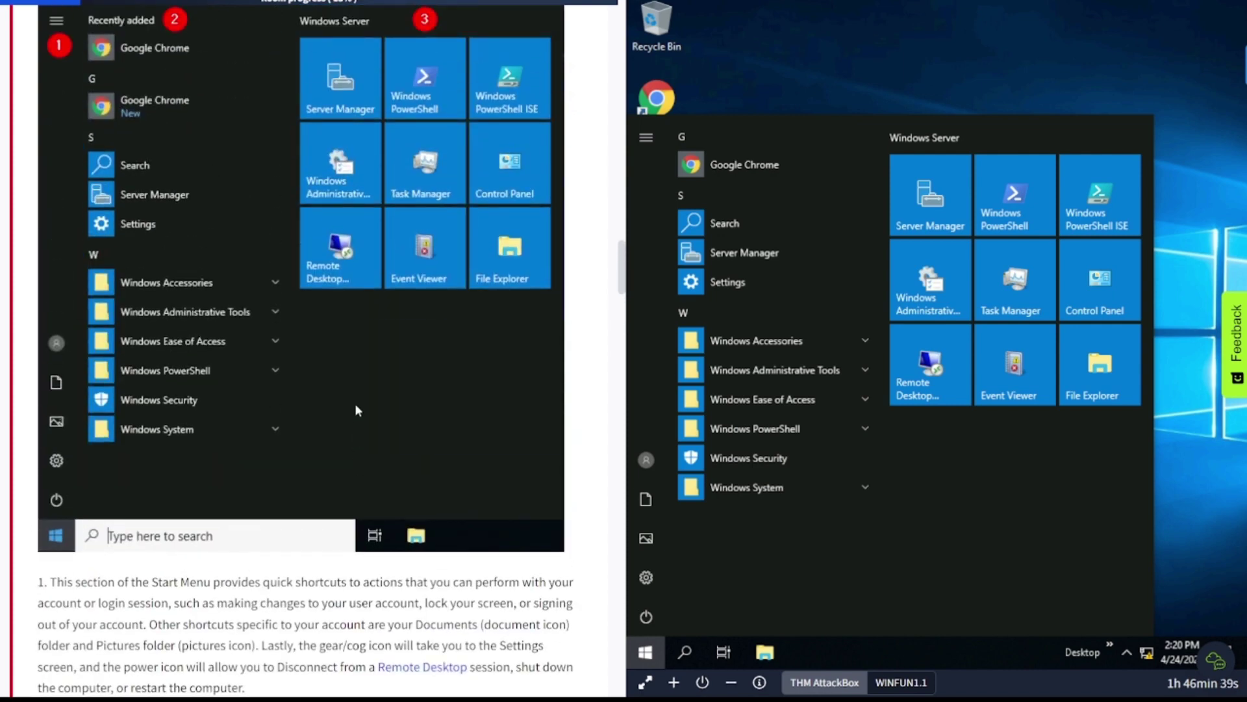
pyautogui.scroll(-1, 355, 410)
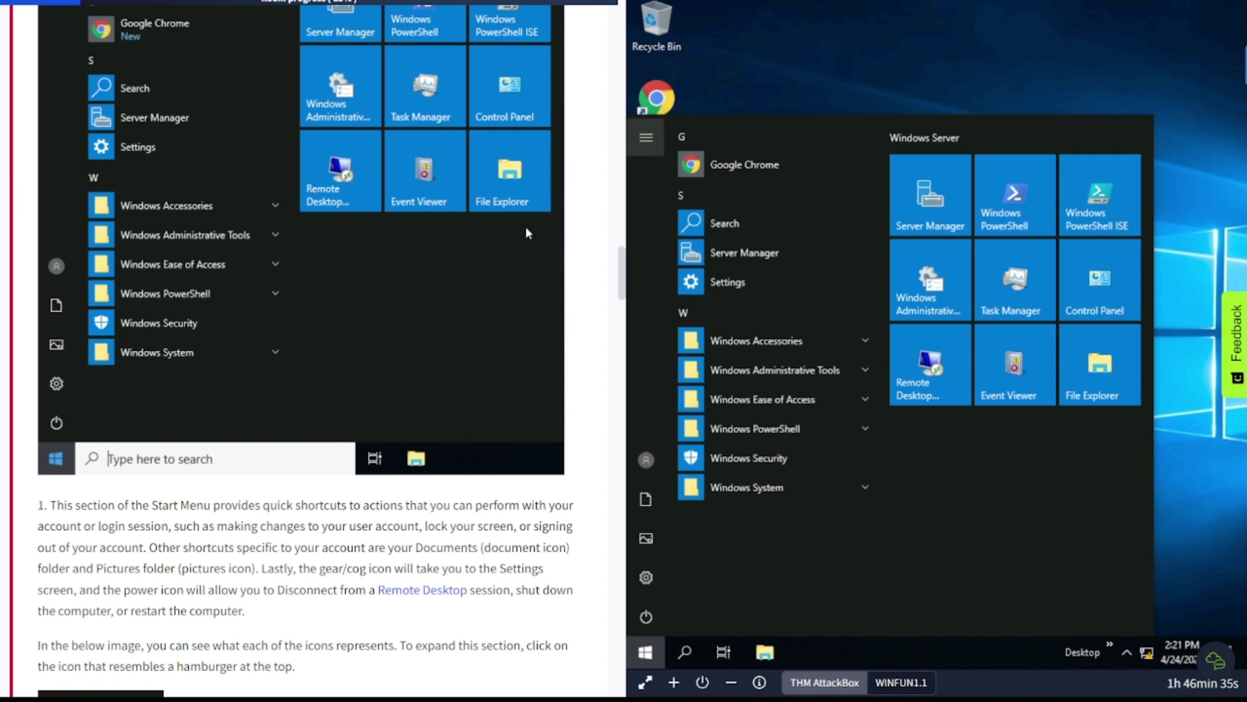
pyautogui.scroll(-1, 361, 371)
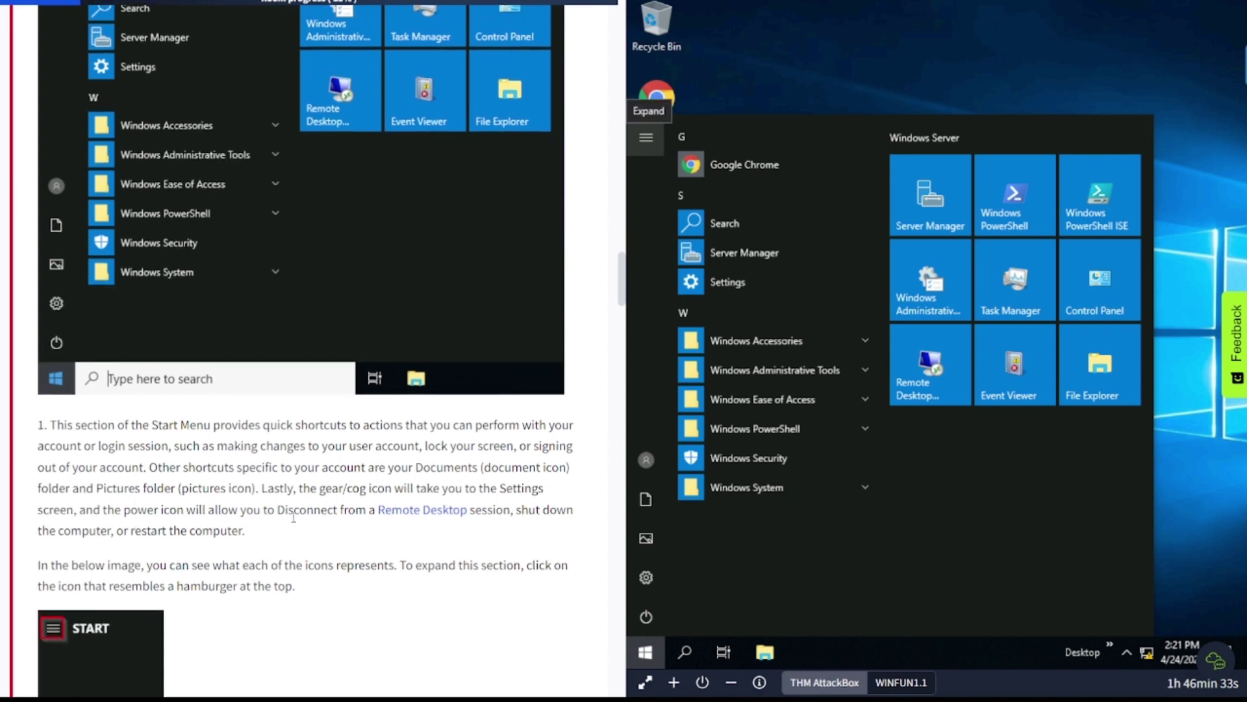
pyautogui.scroll(-2, 312, 545)
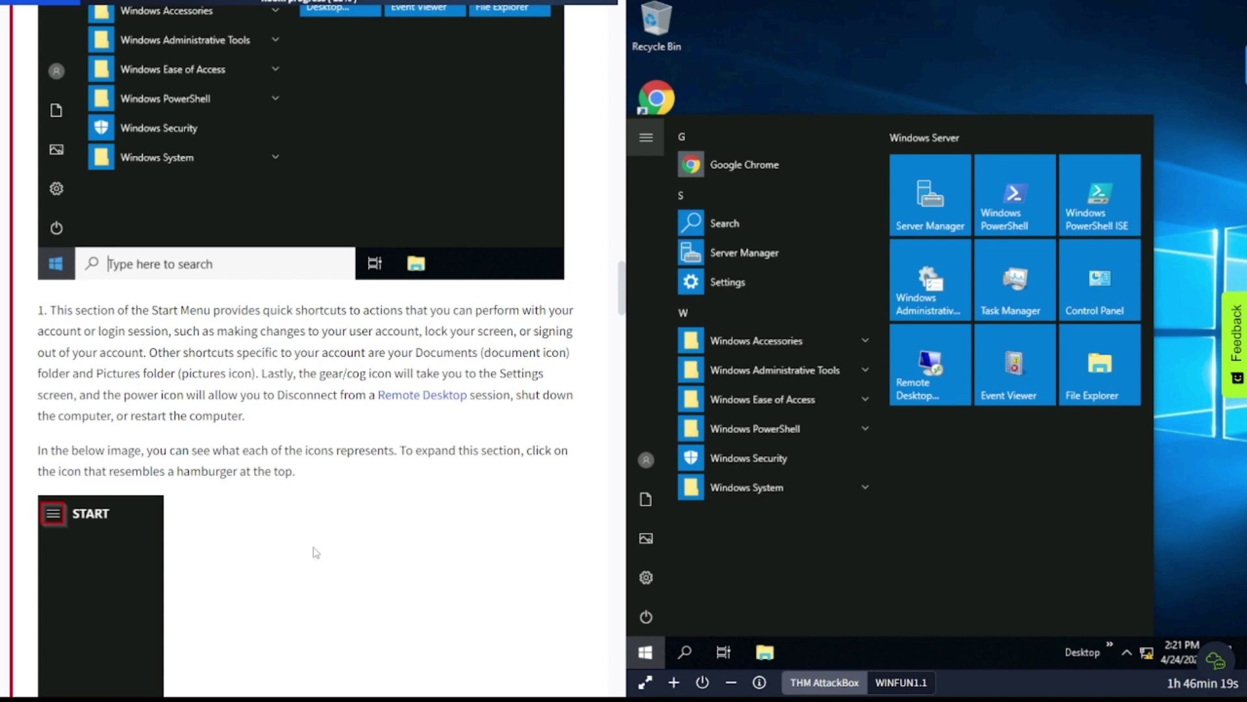
pyautogui.scroll(-2, 315, 552)
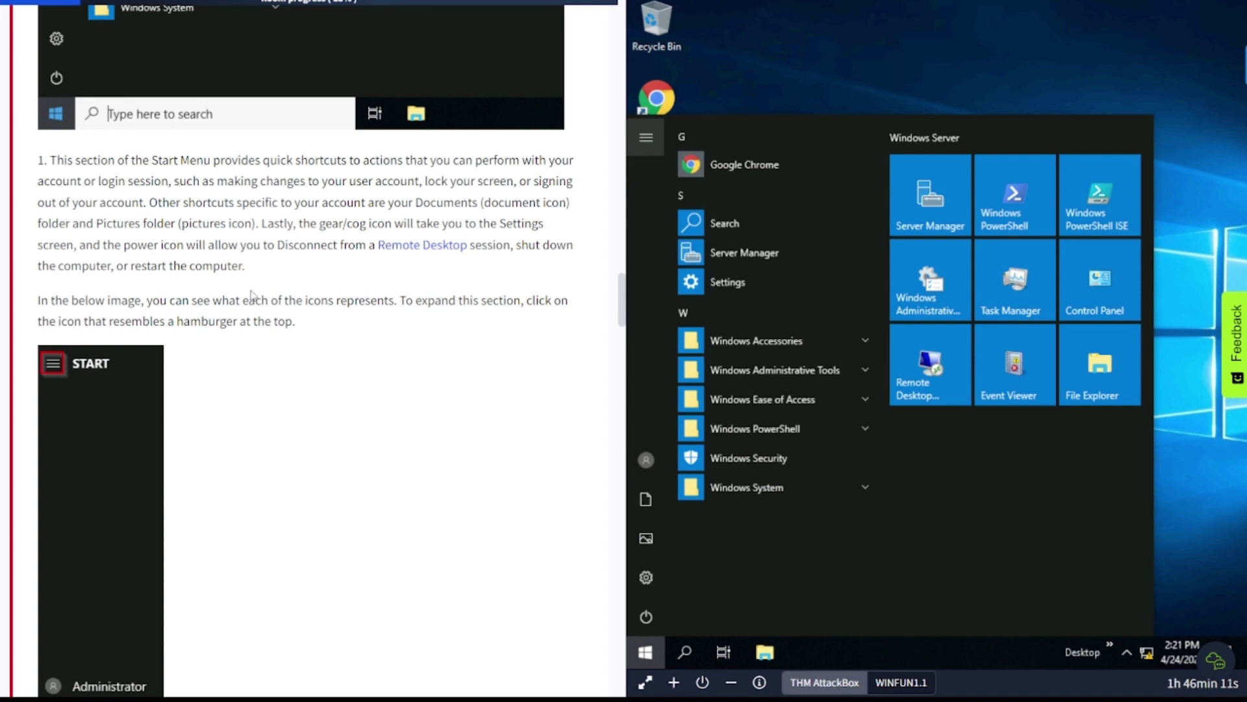
pyautogui.scroll(-1, 312, 349)
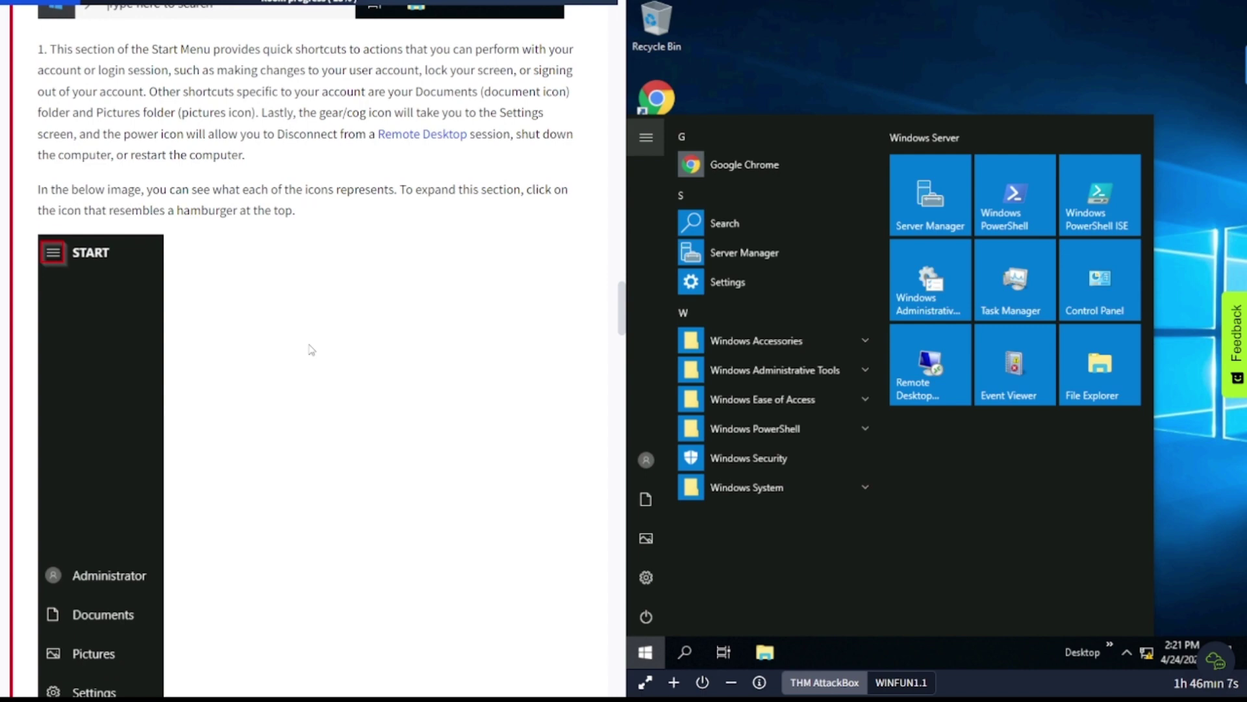
pyautogui.scroll(-1, 311, 350)
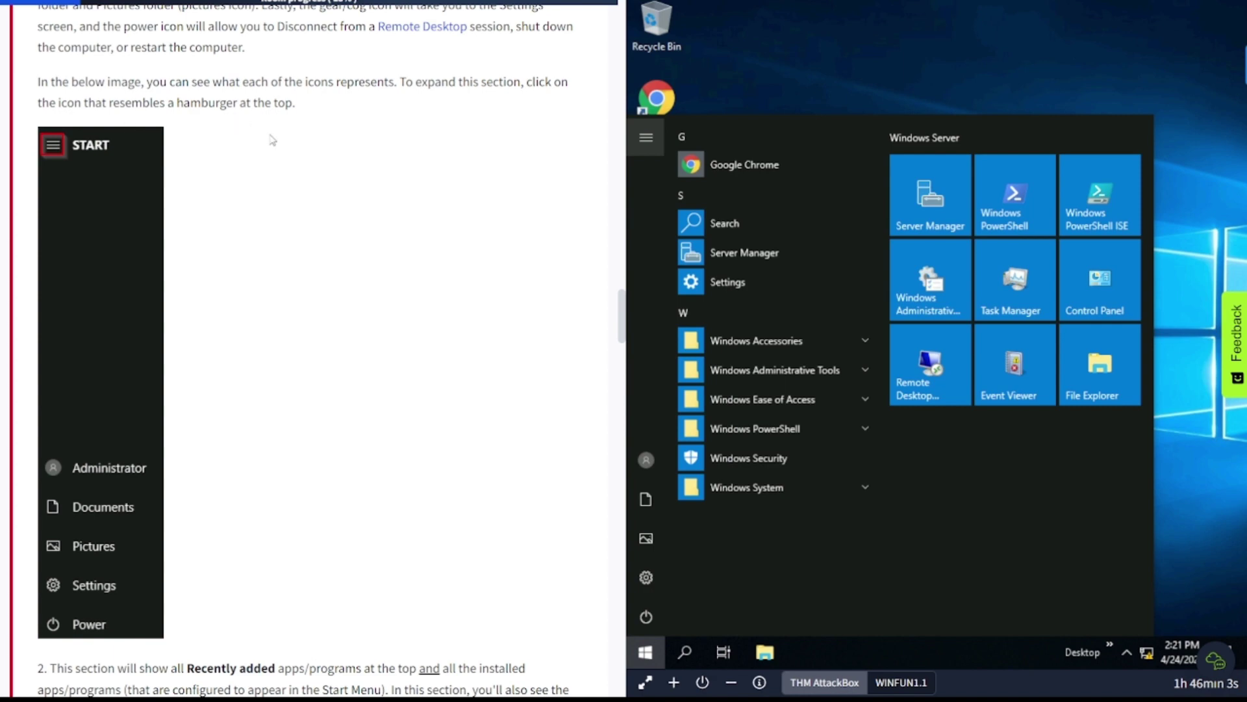
# Expand the Start menu side panel showing Administrator, Documents, Pictures, Settings and Power.
pyautogui.click(644, 148)
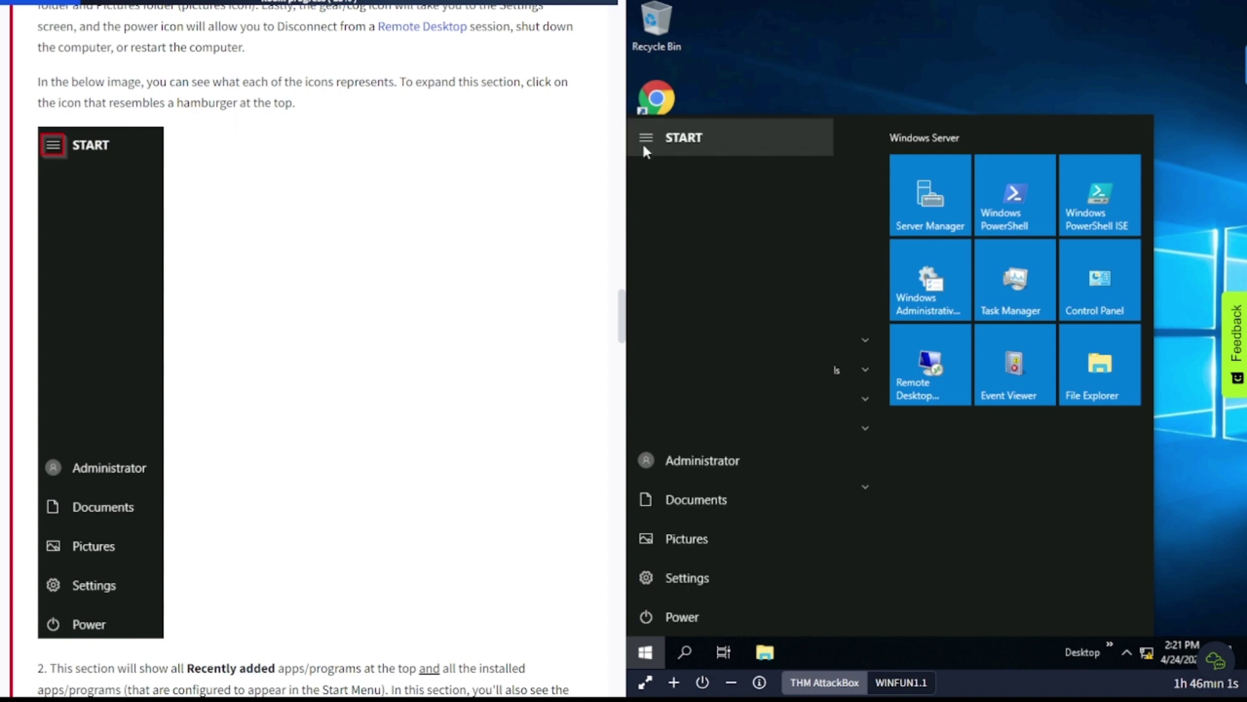
pyautogui.scroll(-1, 415, 486)
pyautogui.scroll(-5, 416, 486)
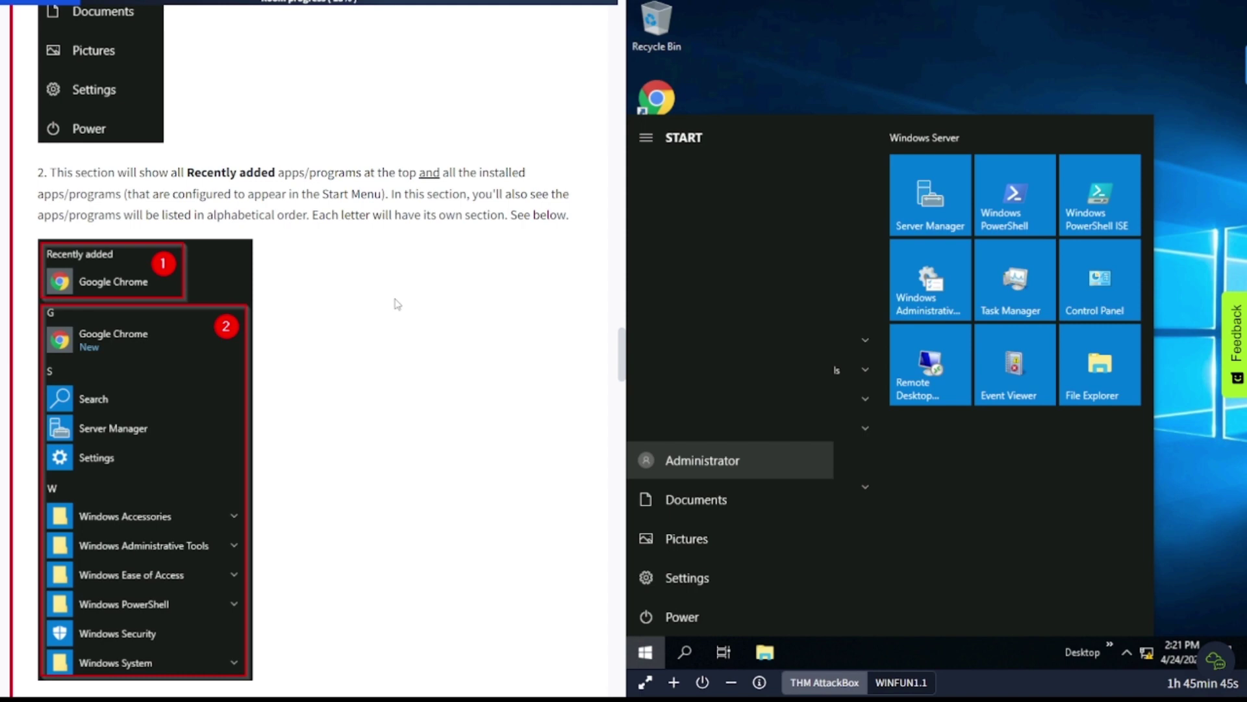
pyautogui.scroll(-3, 397, 304)
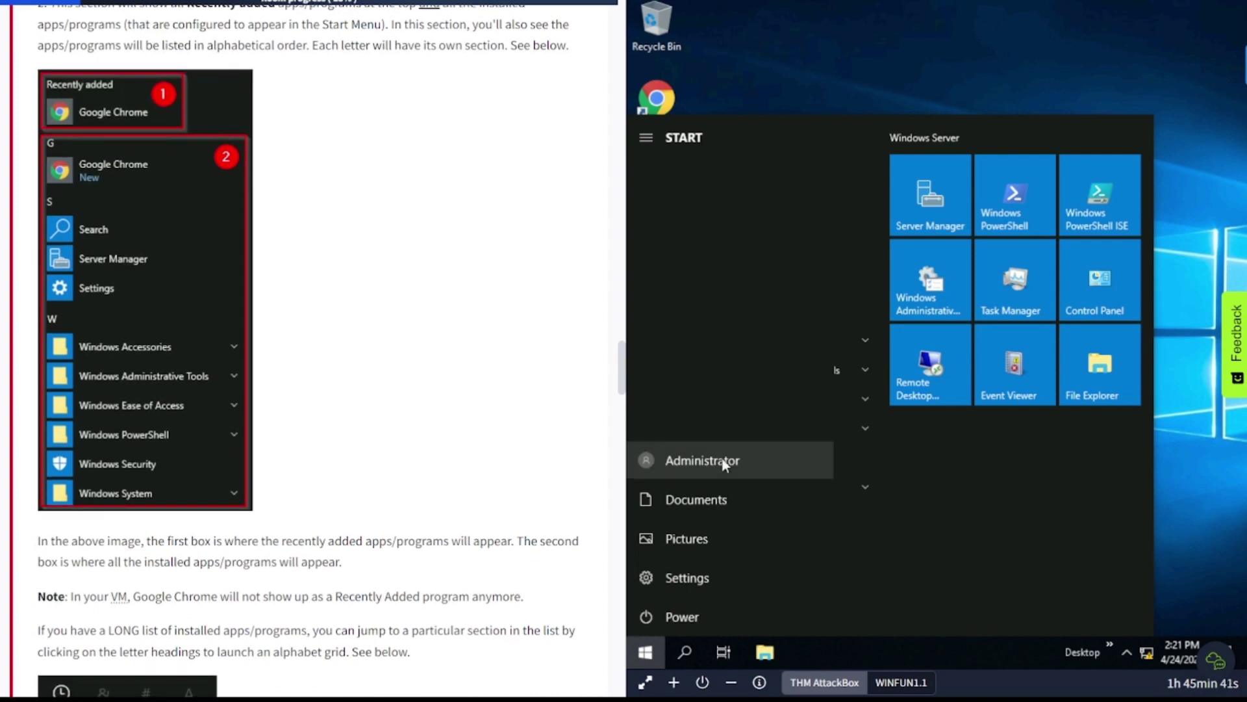
pyautogui.scroll(1, 508, 341)
pyautogui.scroll(2, 507, 341)
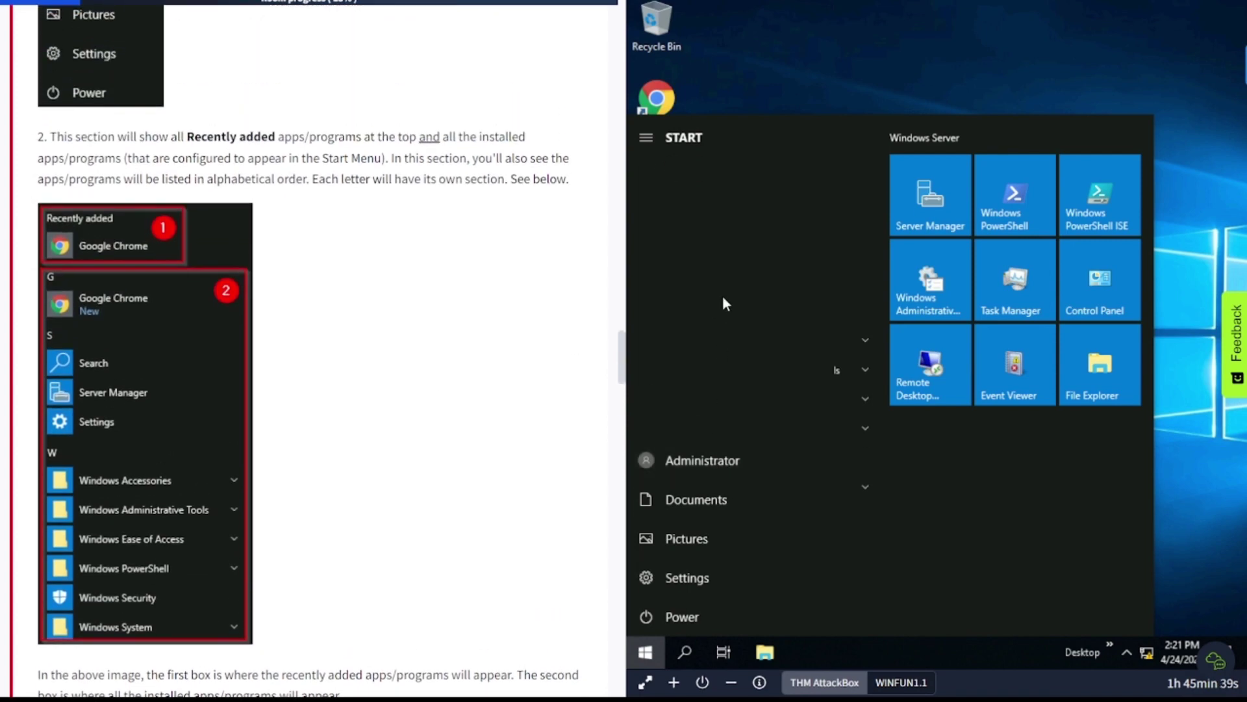
# Collapse the side panel back to the app list and the nine Windows Server tiles.
pyautogui.click(647, 140)
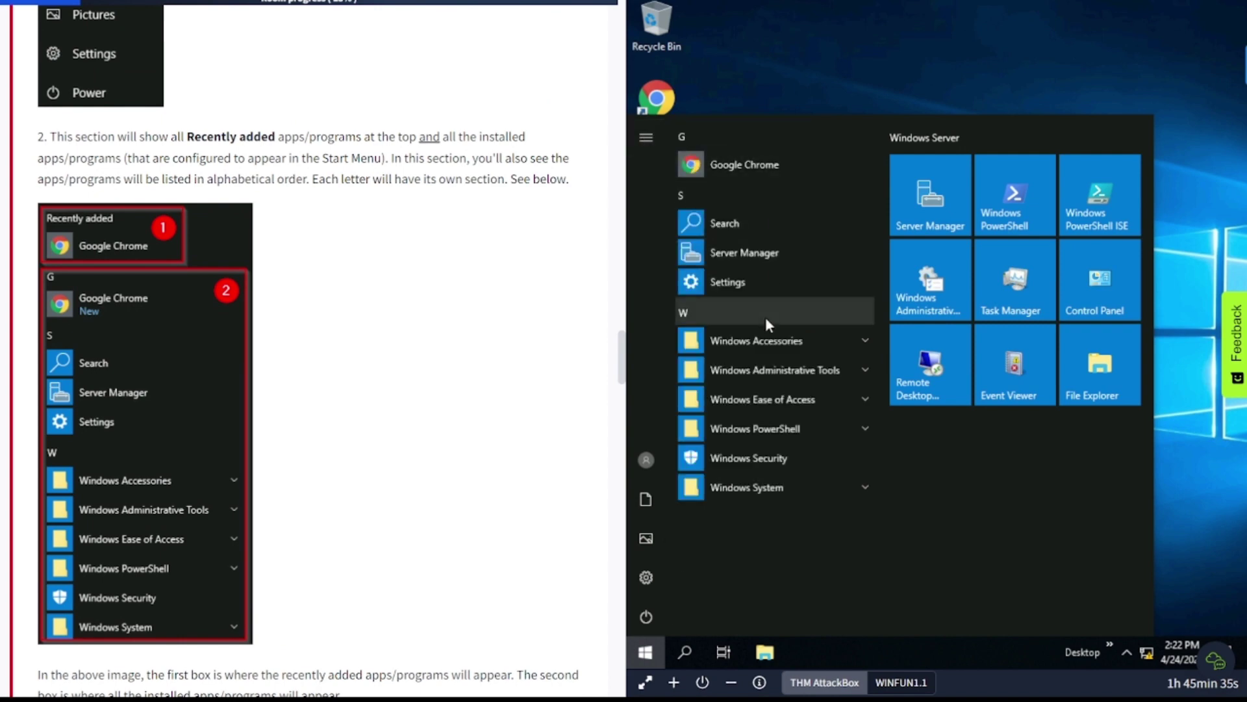
pyautogui.scroll(-4, 385, 366)
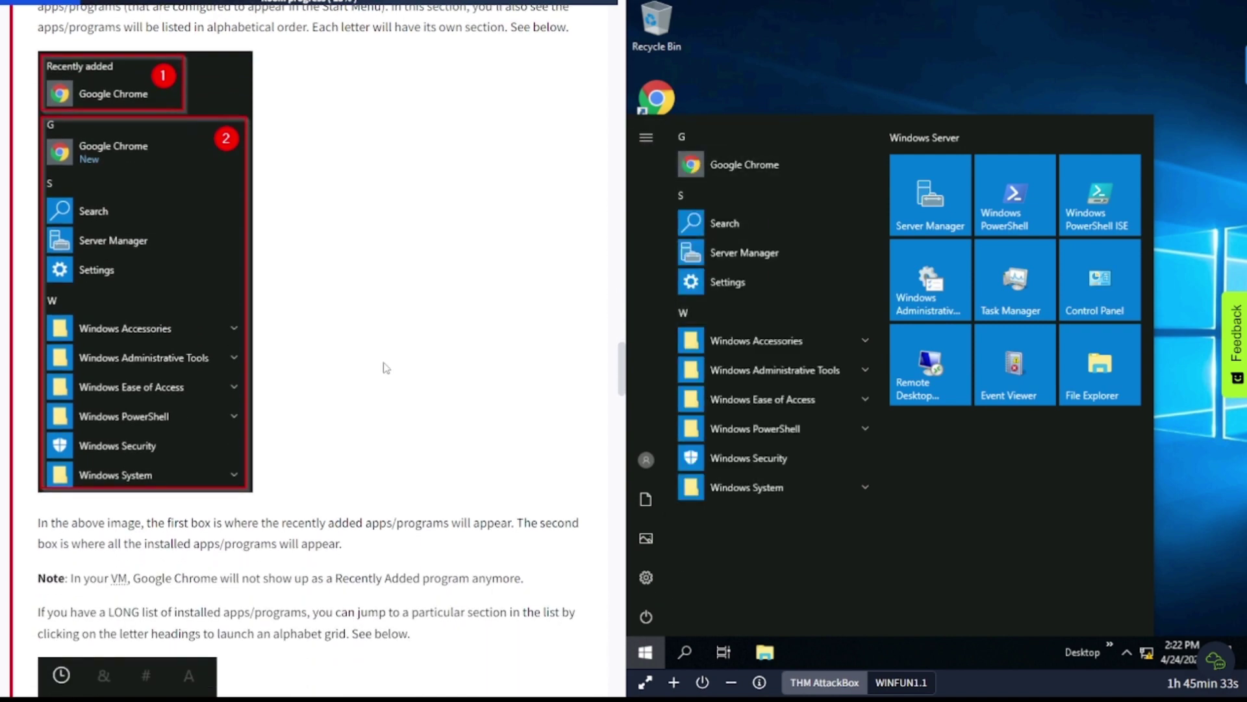
pyautogui.scroll(-3, 385, 367)
pyautogui.scroll(-3, 386, 366)
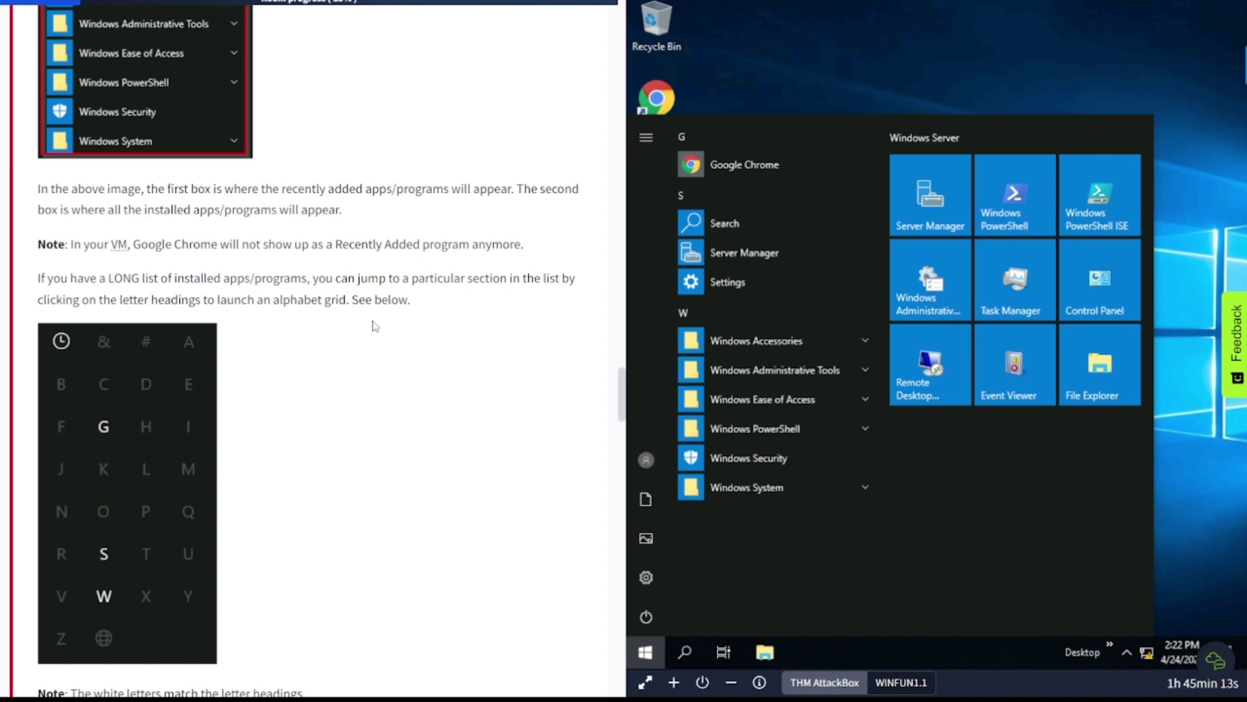
pyautogui.scroll(-1, 357, 395)
pyautogui.scroll(-2, 357, 395)
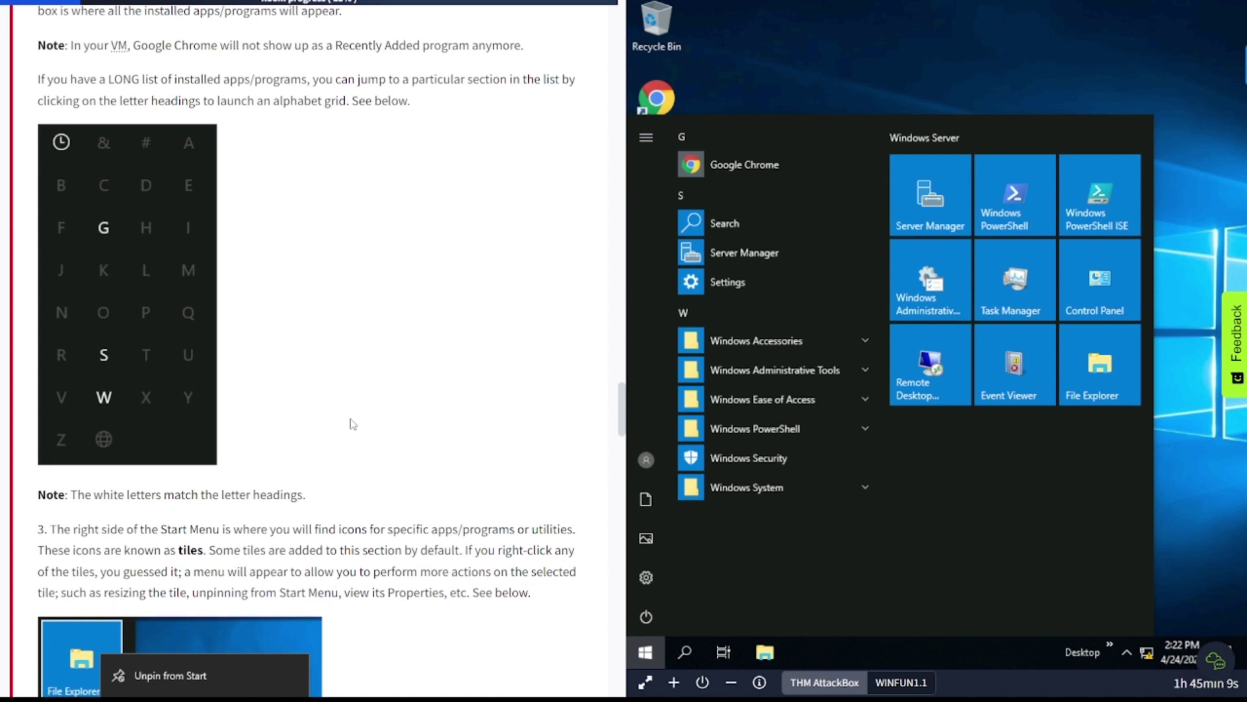
pyautogui.scroll(-3, 352, 423)
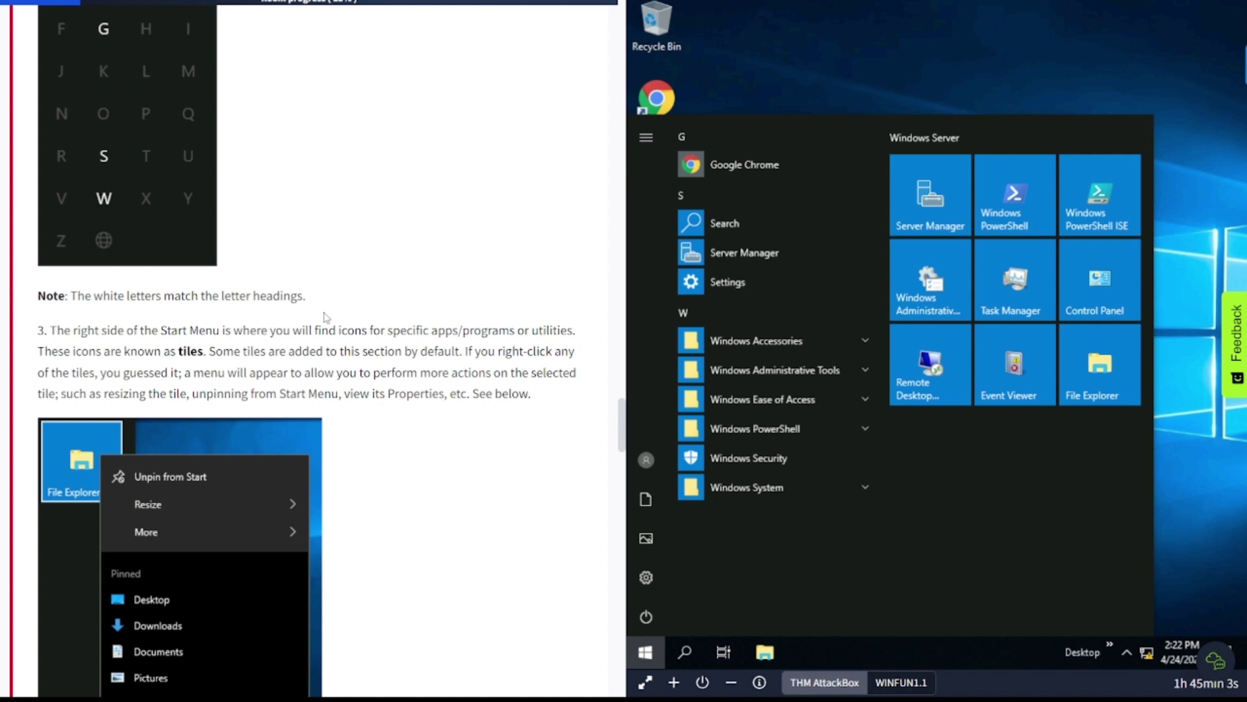
pyautogui.scroll(-1, 324, 318)
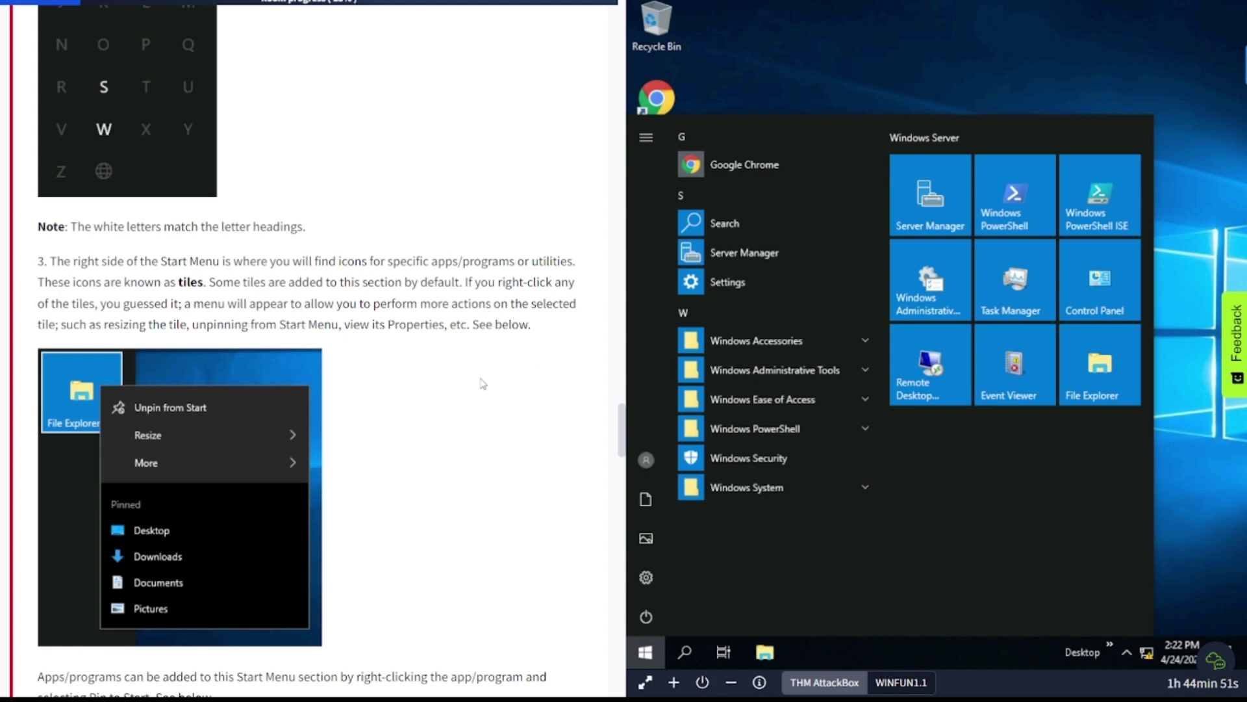
pyautogui.scroll(-2, 483, 383)
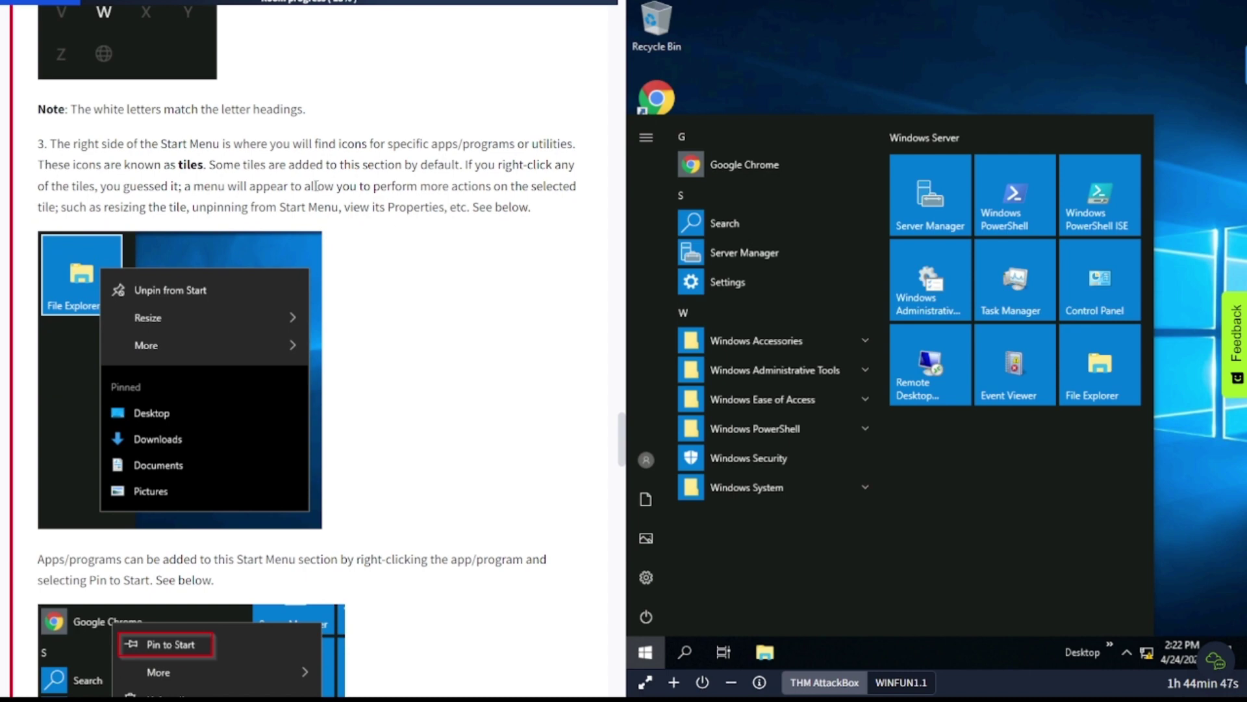
# View the Server Manager tile's Unpin from Start, Resize and More options, then dismiss them.
pyautogui.rightClick(936, 195)
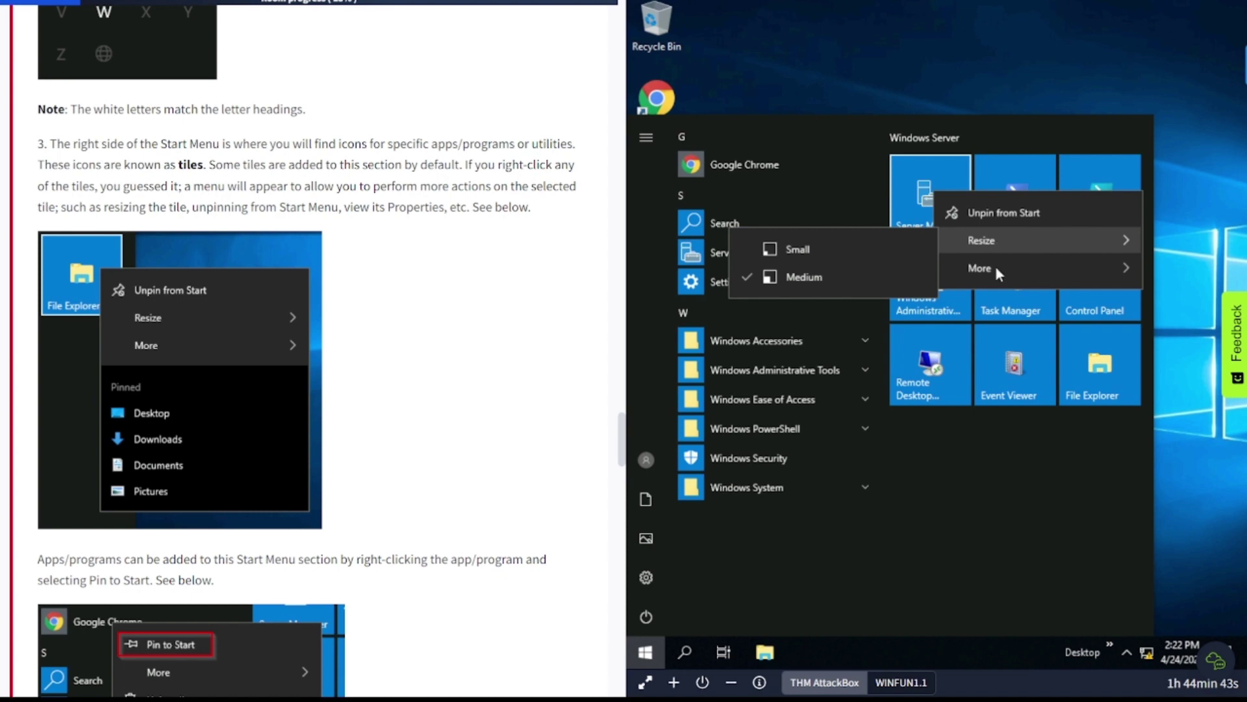
pyautogui.moveTo(996, 267)
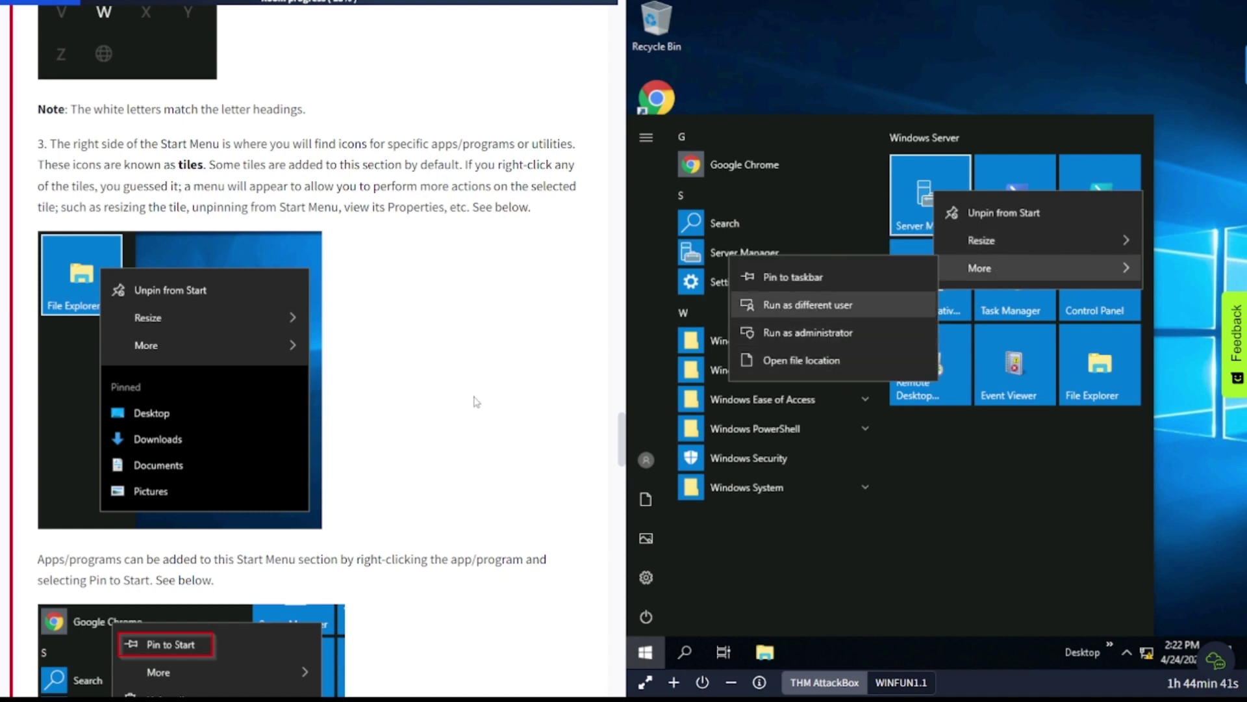
pyautogui.scroll(-7, 460, 404)
pyautogui.scroll(-1, 460, 404)
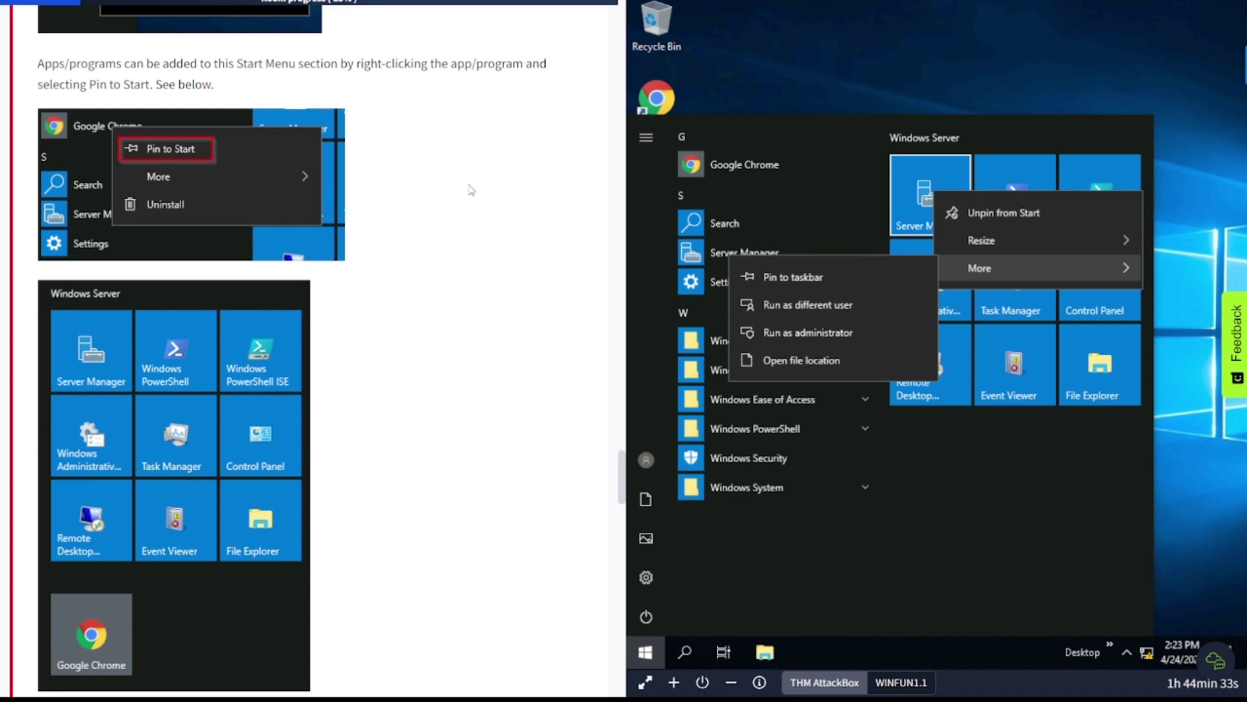
pyautogui.click(996, 462)
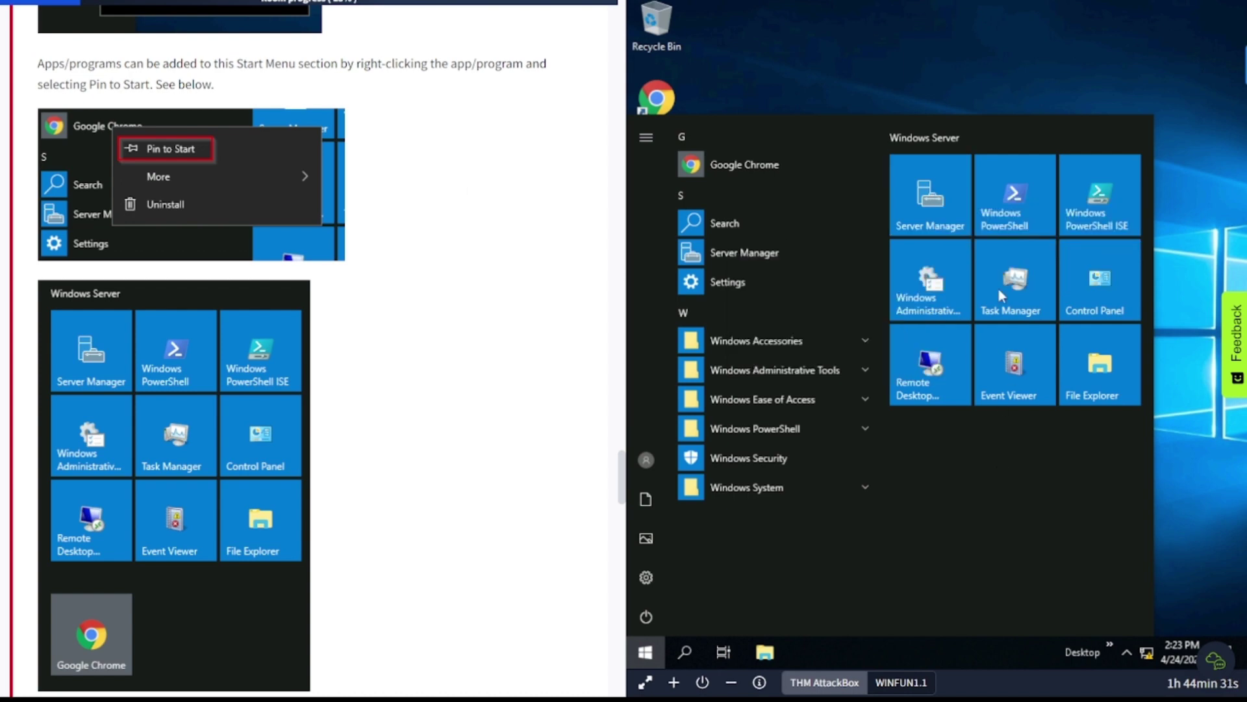
# Unpin the Windows PowerShell tile, then pin it again from the app list as a new tile.
pyautogui.rightClick(1025, 210)
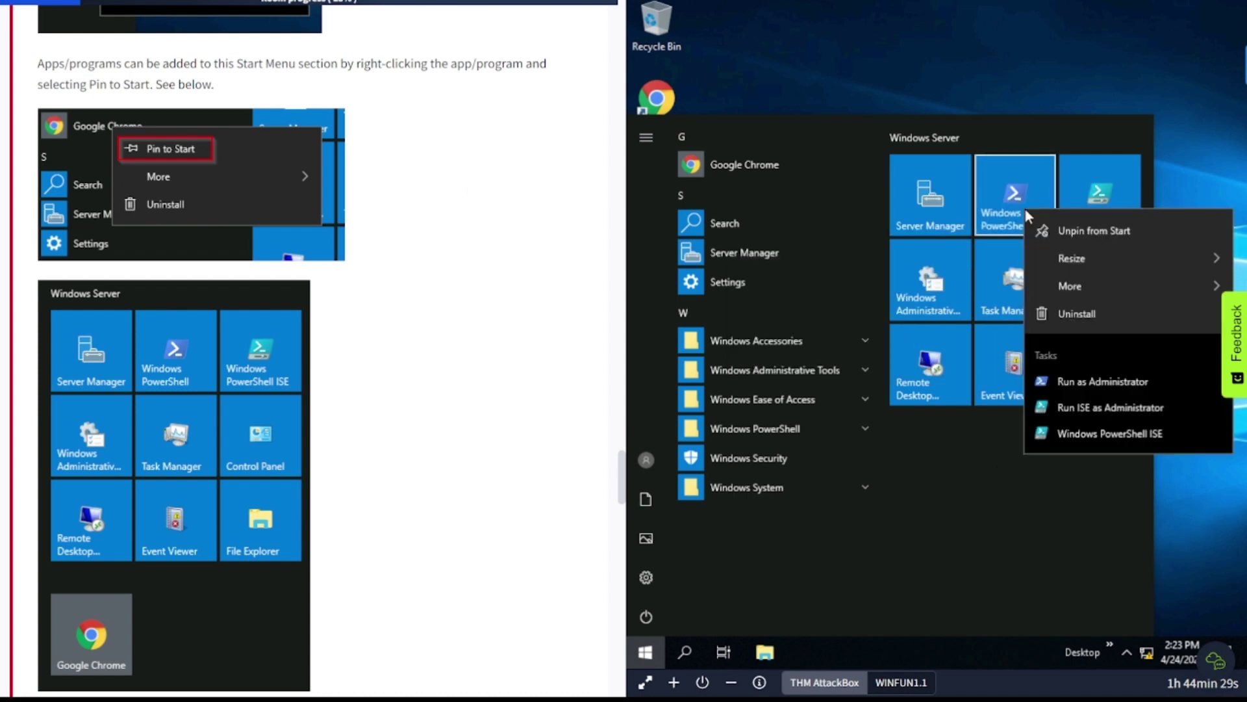
pyautogui.click(1105, 231)
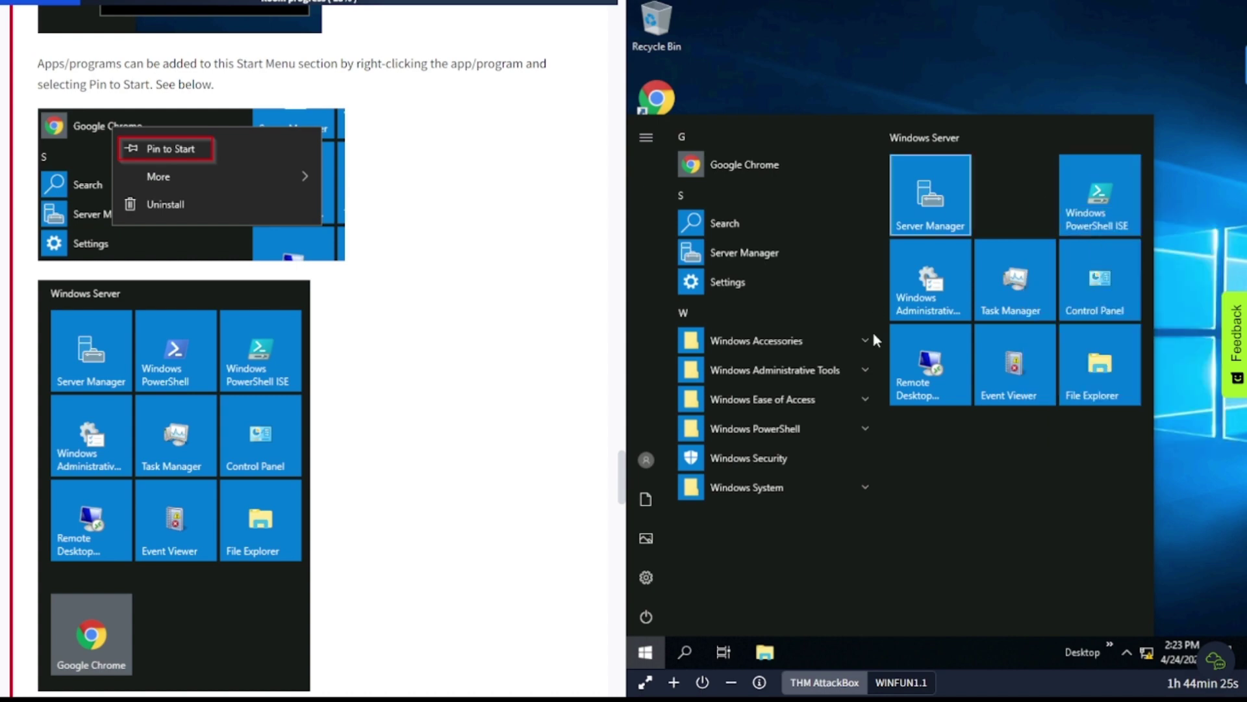
pyautogui.click(856, 434)
pyautogui.rightClick(772, 464)
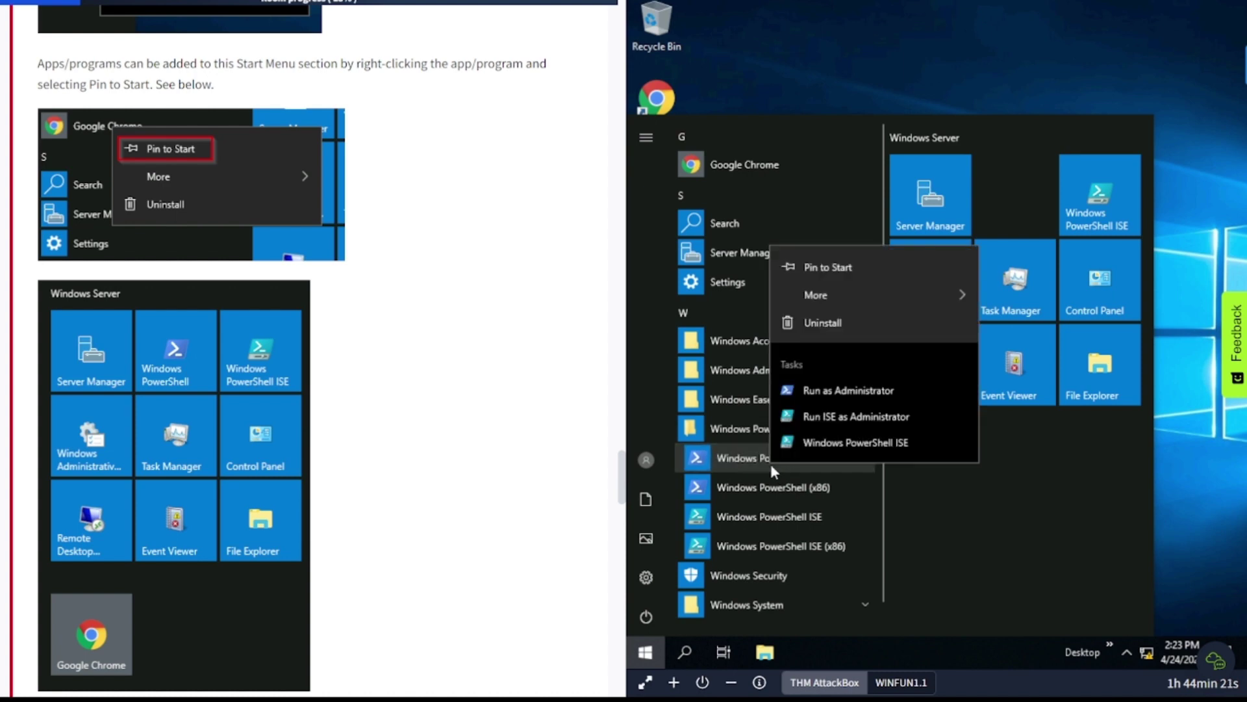
pyautogui.click(829, 268)
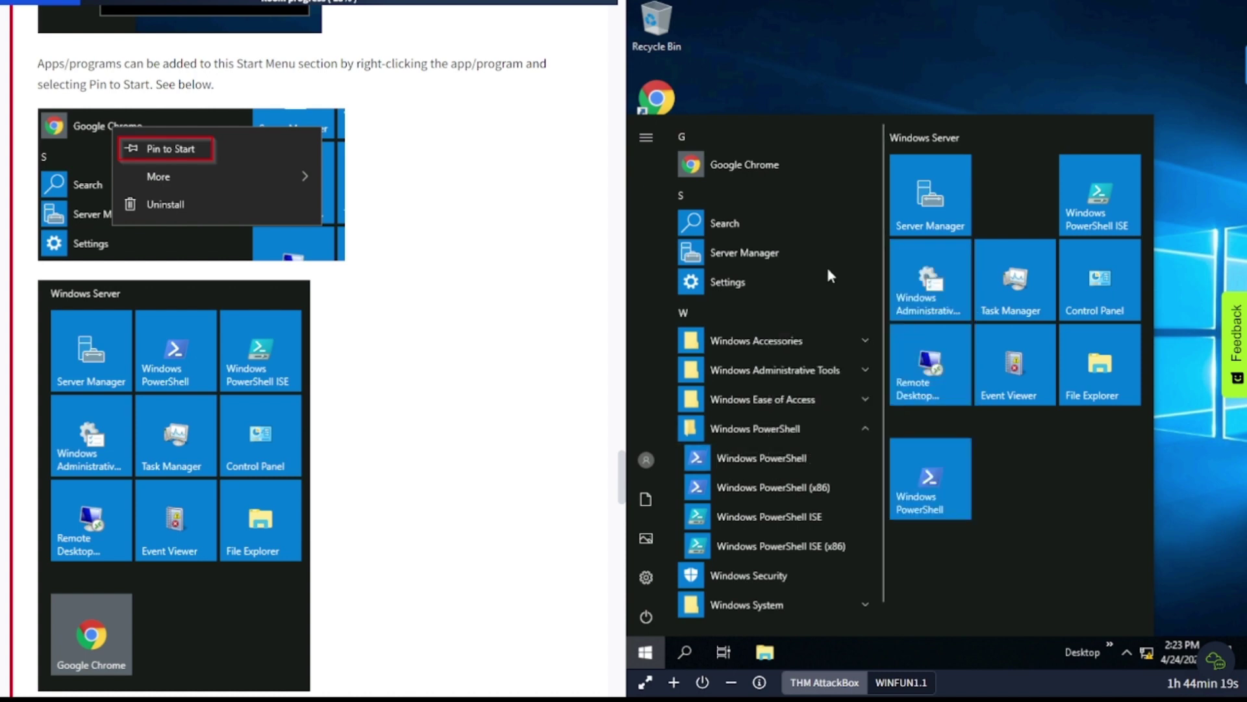
# Read The Taskbar section, then open Taskbar settings from the VM taskbar's context menu.
pyautogui.scroll(-8, 195, 455)
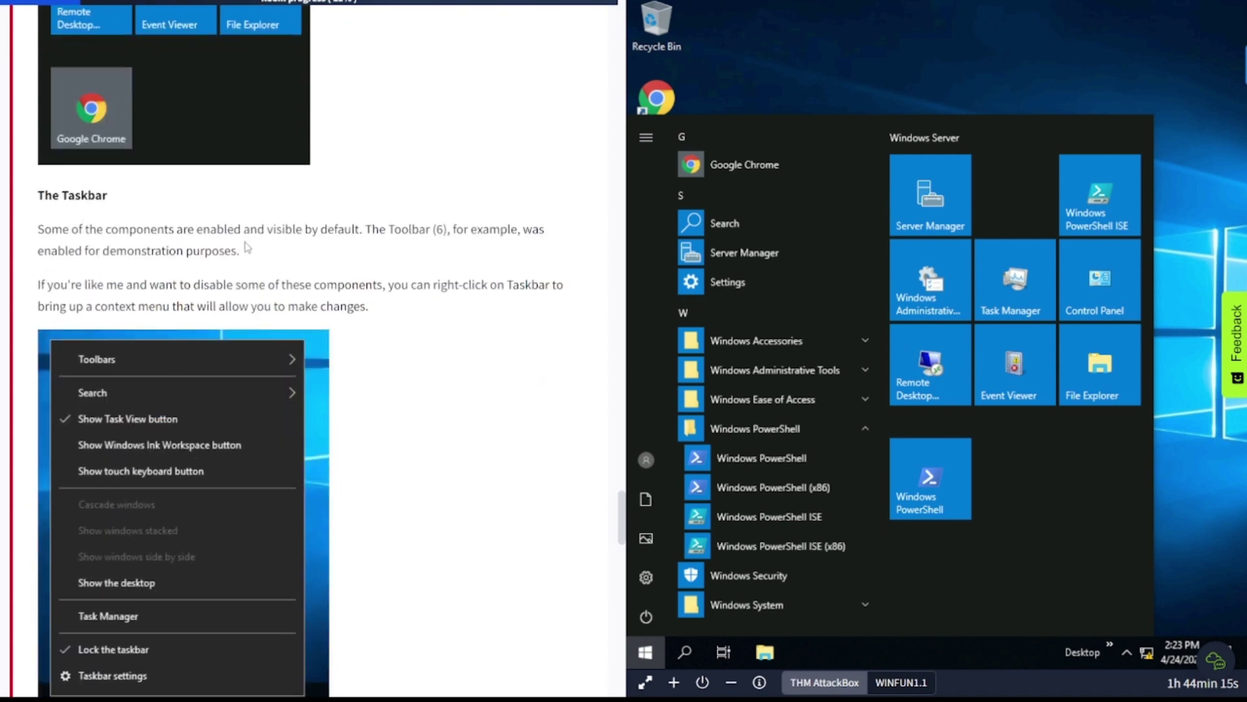
pyautogui.scroll(-3, 247, 248)
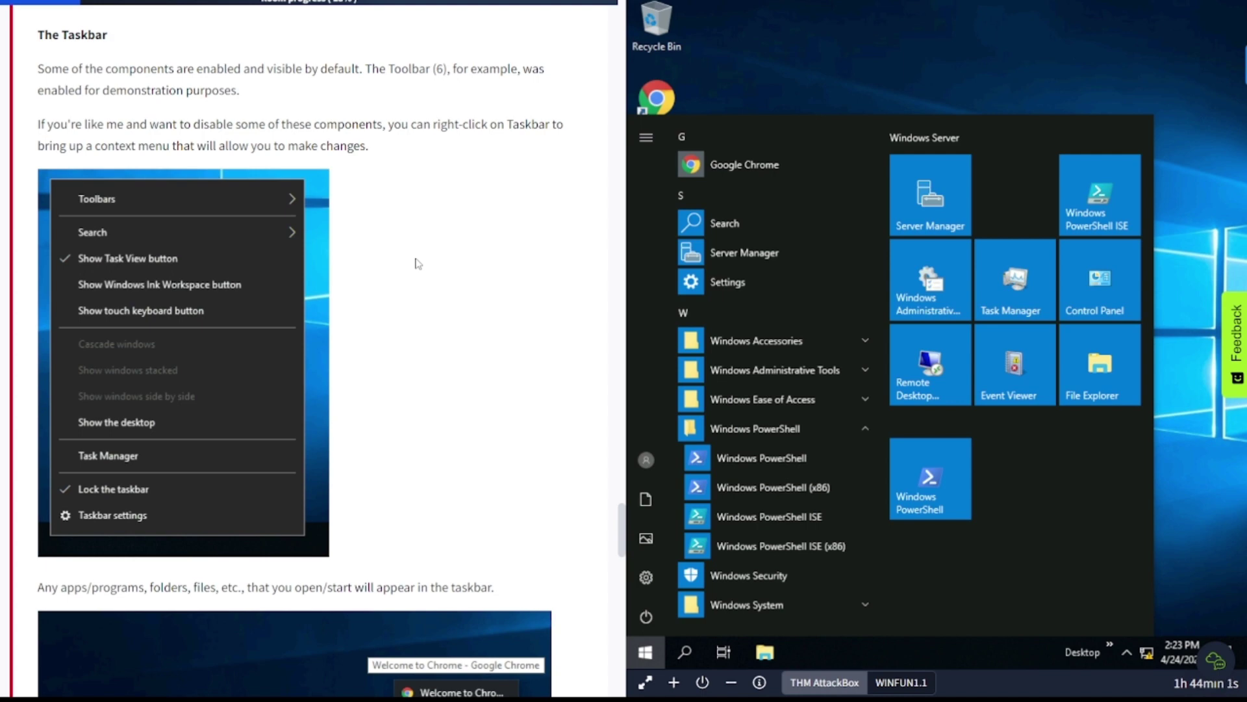
pyautogui.rightClick(981, 677)
pyautogui.click(1156, 591)
pyautogui.rightClick(923, 648)
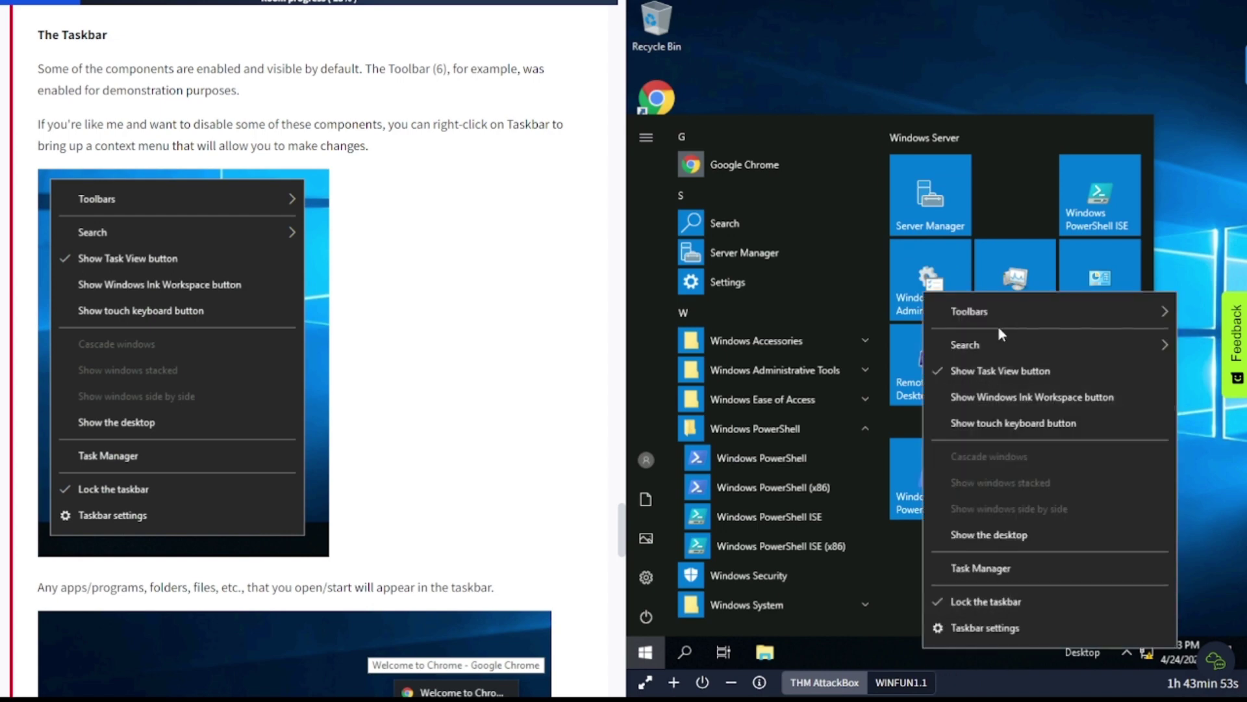
pyautogui.moveTo(1008, 303)
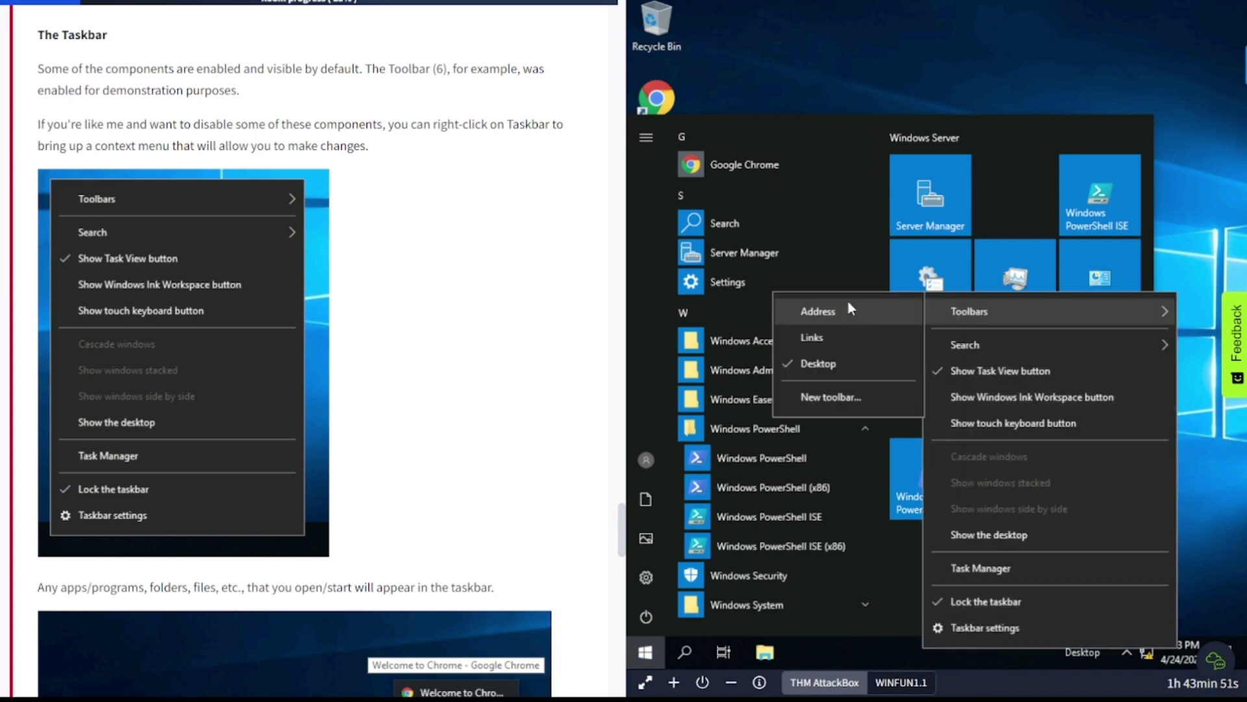
pyautogui.click(987, 627)
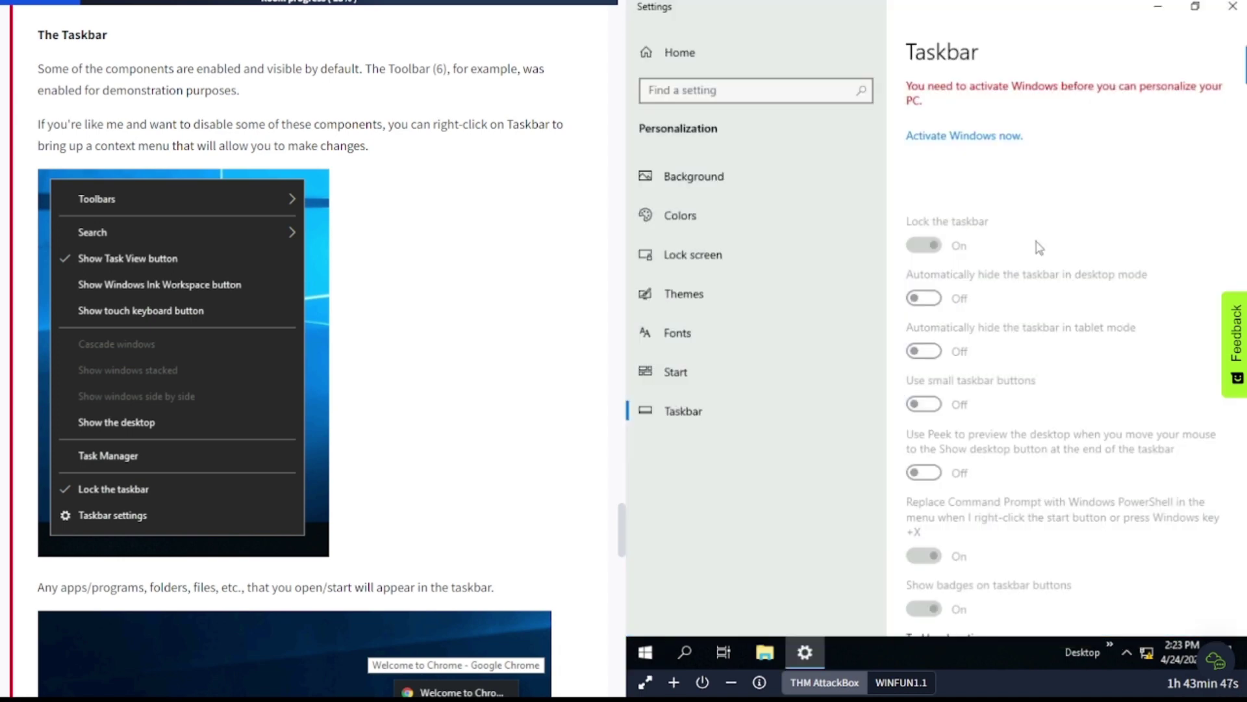
# Close Taskbar settings and pin the Google Chrome desktop shortcut to the taskbar.
pyautogui.hotkey('alt', 'F4')
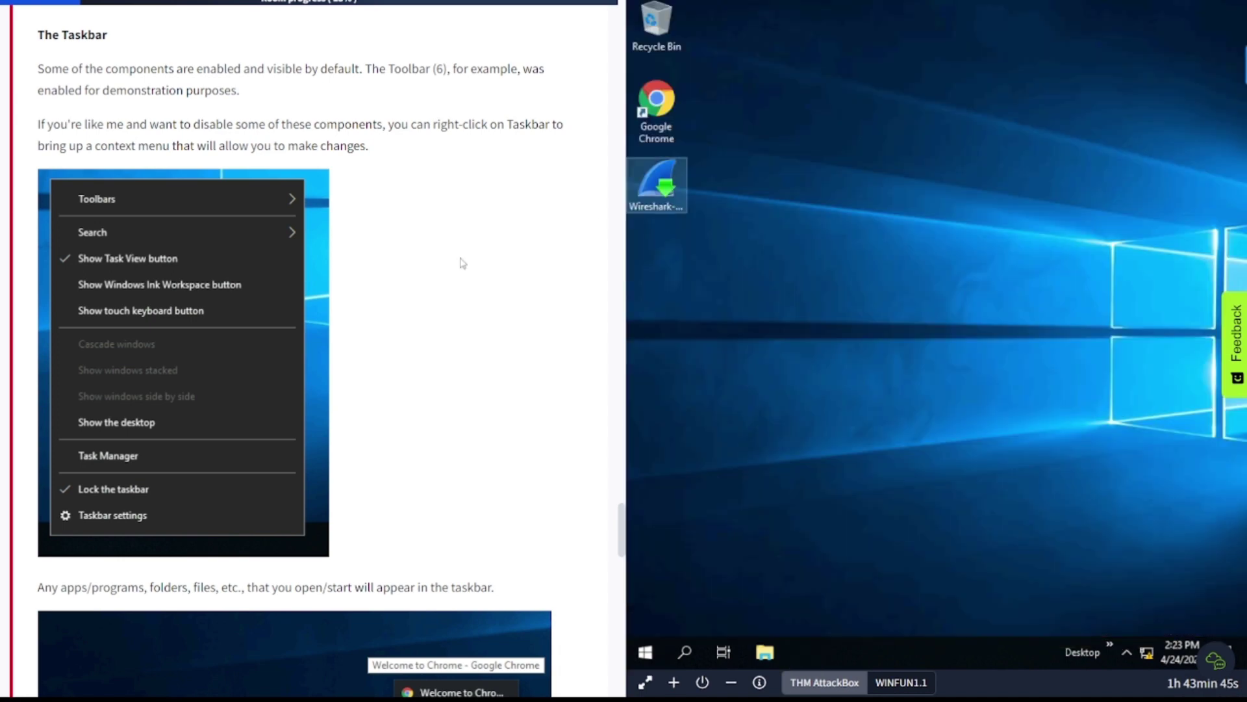
pyautogui.scroll(-7, 462, 263)
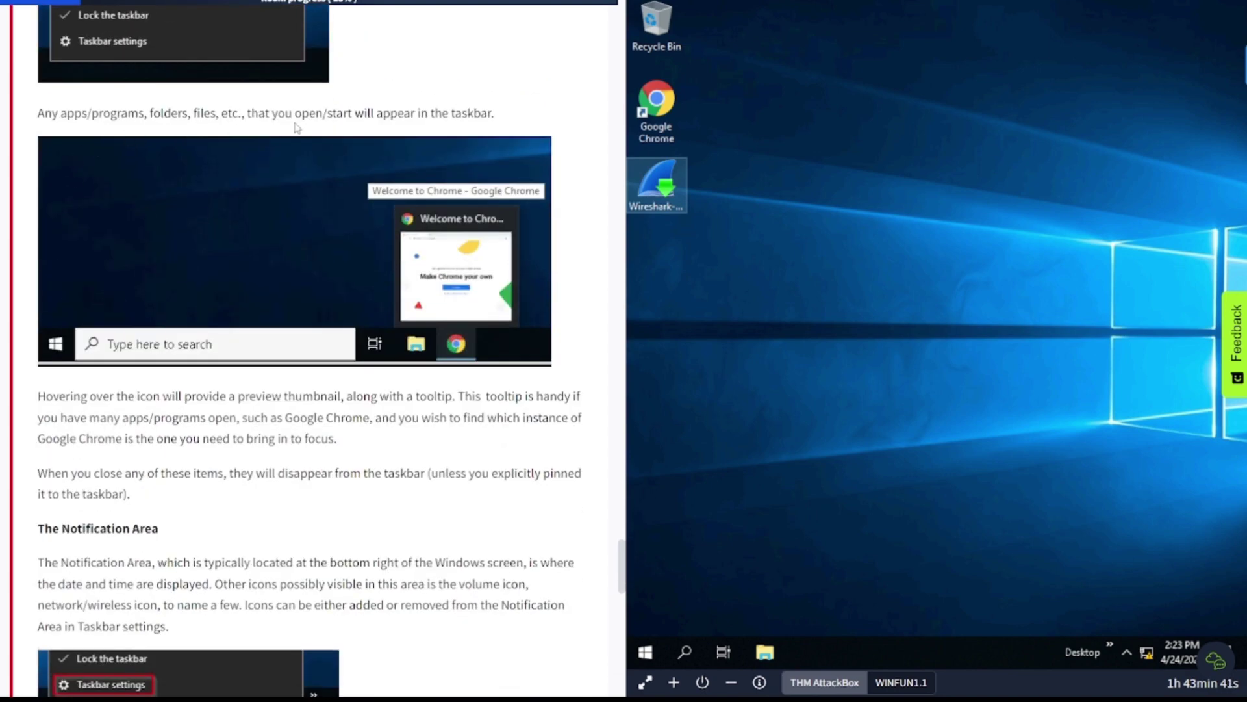
pyautogui.scroll(-2, 345, 415)
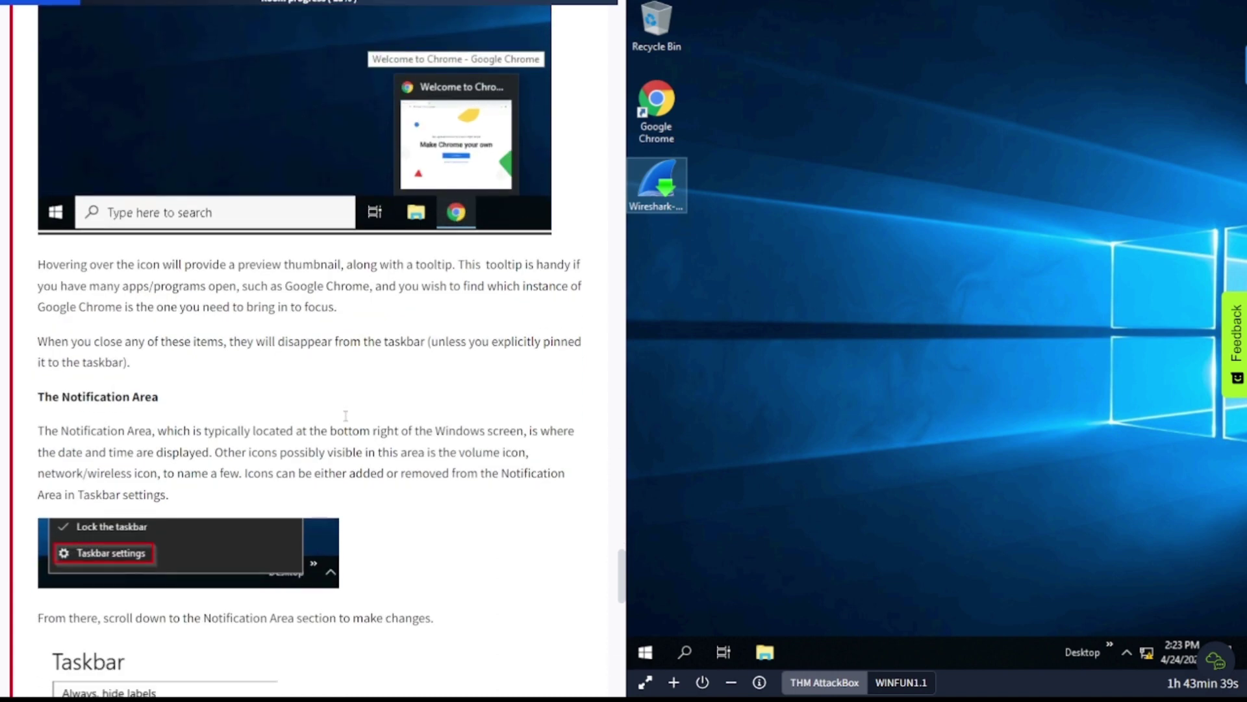
pyautogui.rightClick(663, 117)
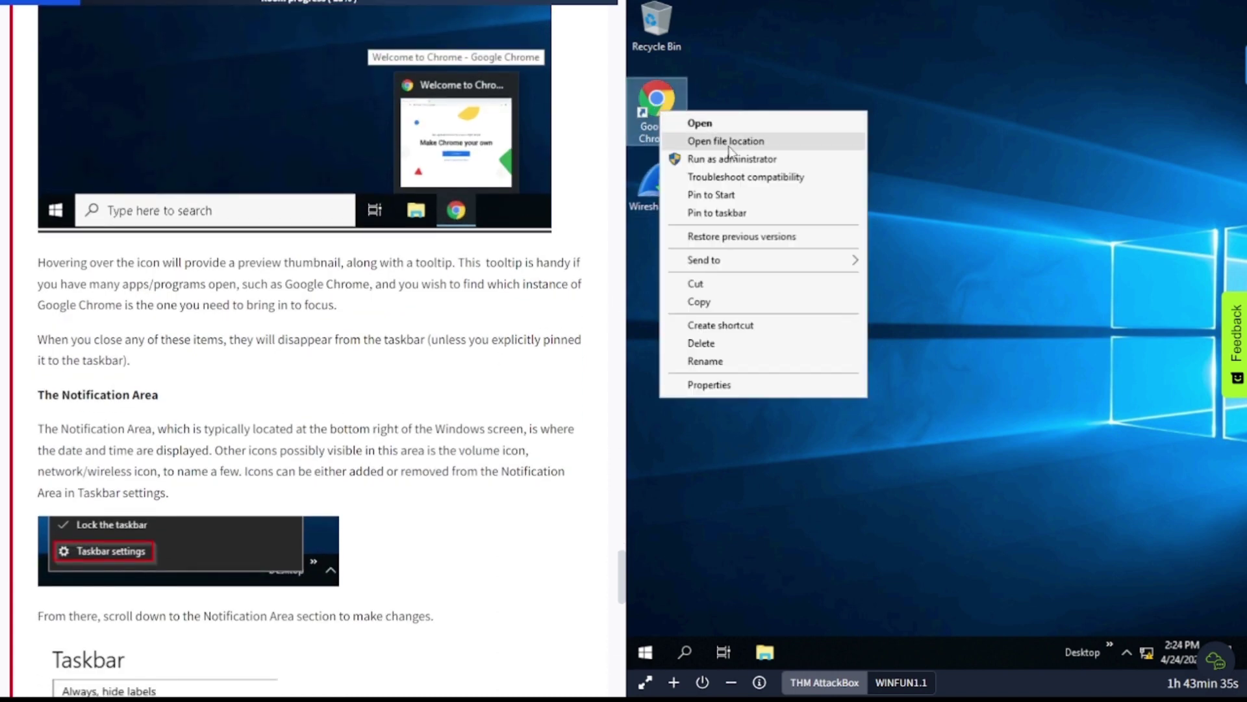
pyautogui.click(730, 213)
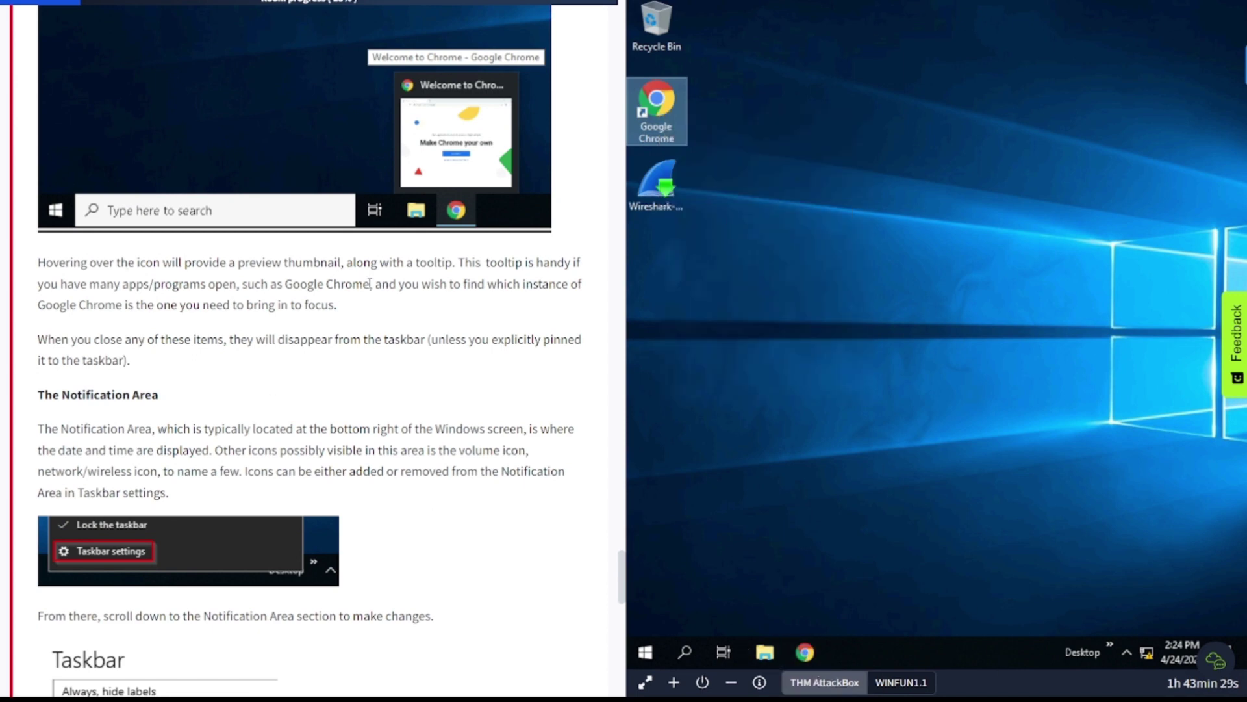
# Scroll the room's Taskbar section down to its questions.
pyautogui.scroll(-1, 370, 283)
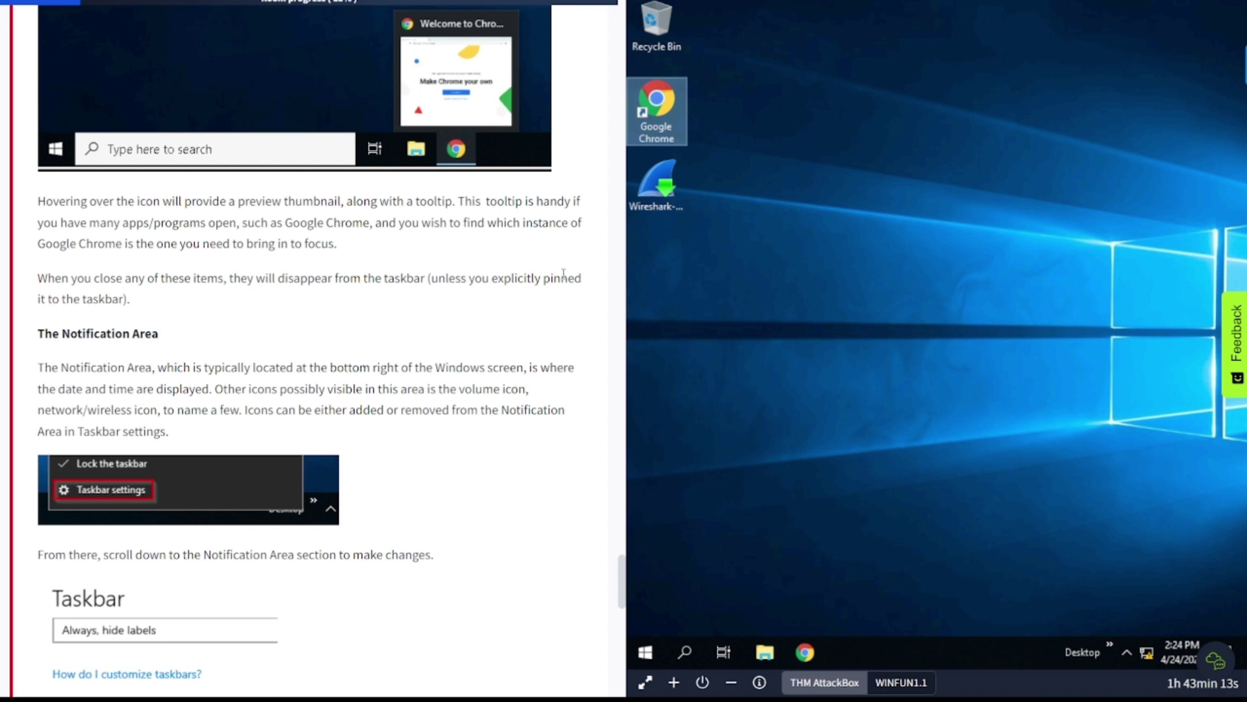
pyautogui.scroll(-1, 286, 366)
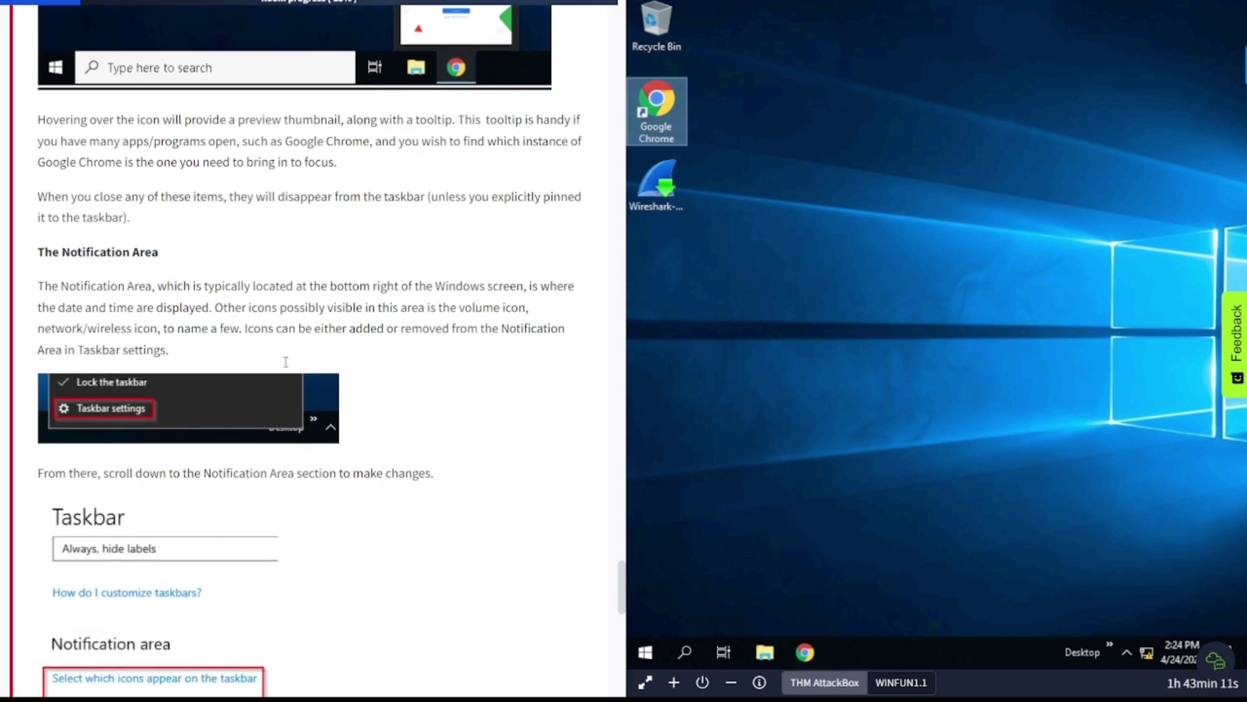
pyautogui.scroll(-2, 286, 366)
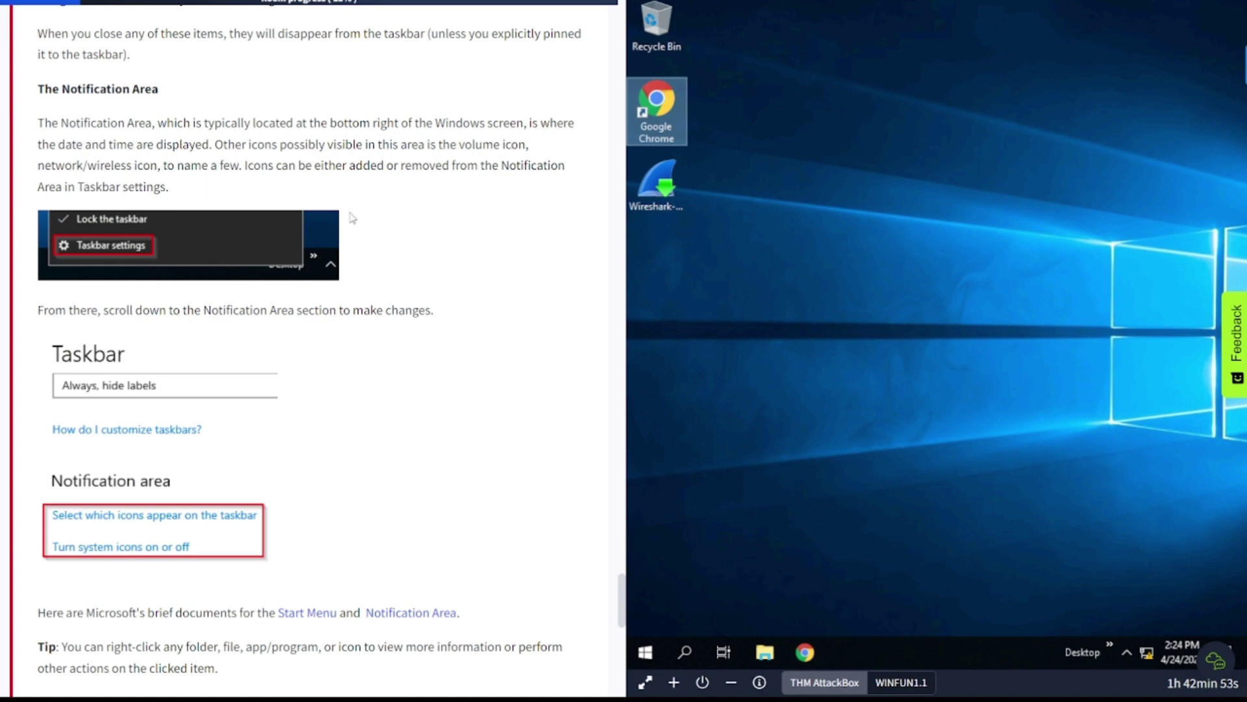
pyautogui.scroll(-1, 351, 218)
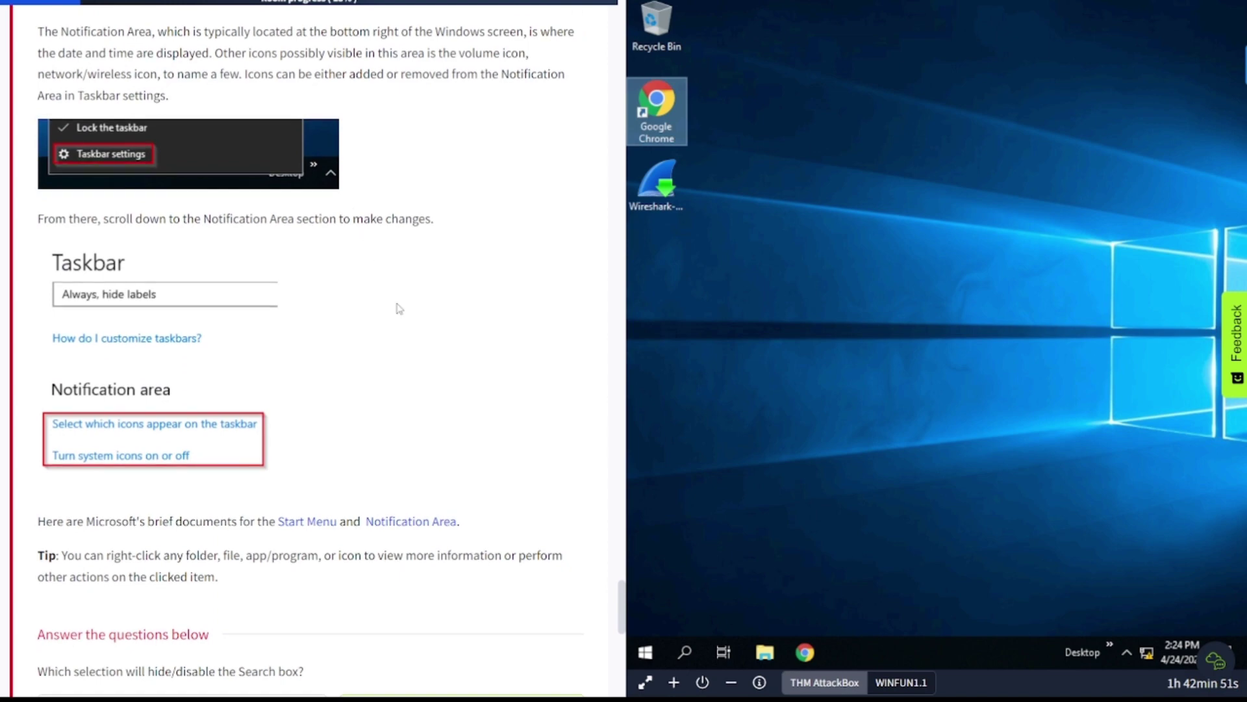
pyautogui.scroll(-1, 450, 414)
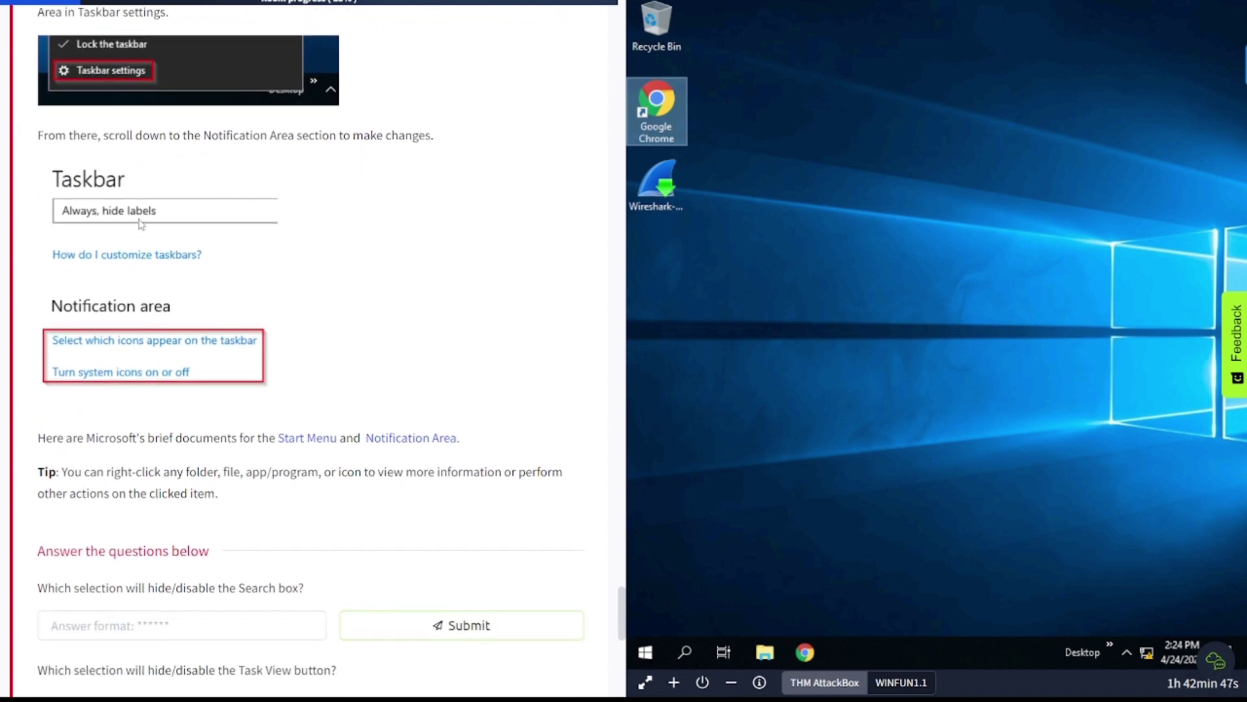
pyautogui.scroll(-1, 141, 224)
pyautogui.scroll(-1, 141, 224)
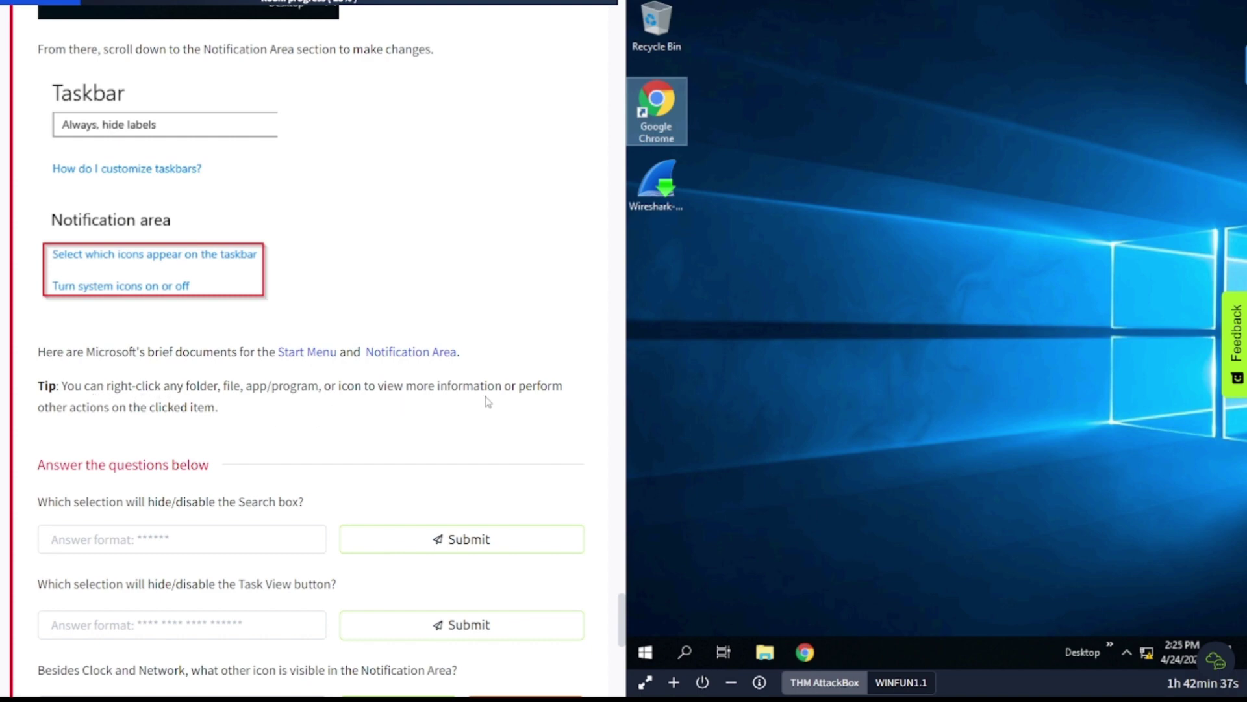
pyautogui.scroll(-1, 356, 423)
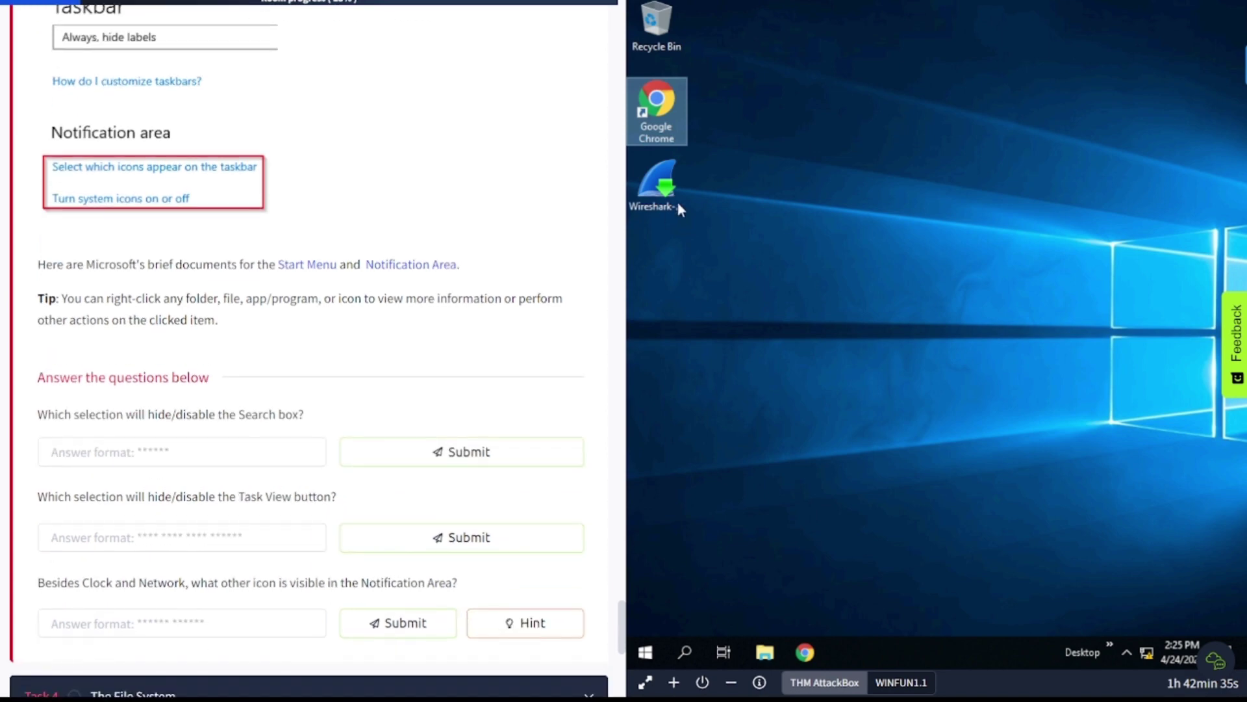
# Show the Wireshark shortcut's context menu, then dismiss it and scroll on.
pyautogui.rightClick(670, 181)
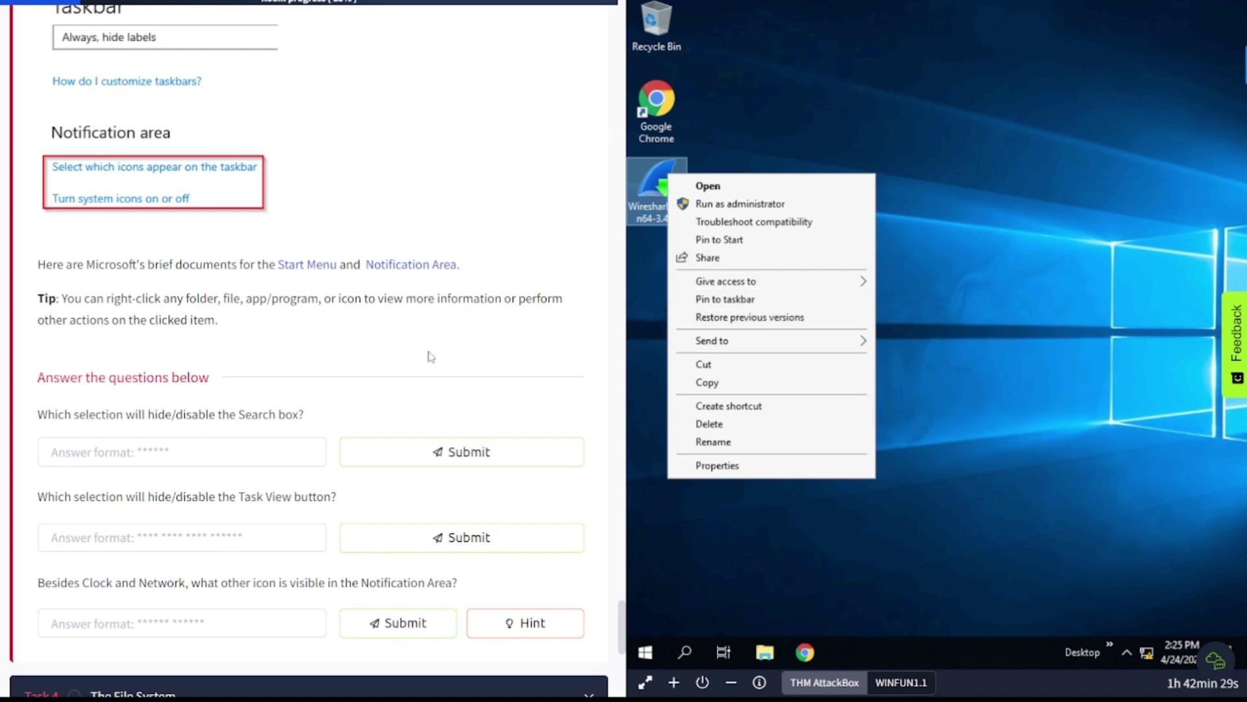
pyautogui.scroll(-1, 291, 380)
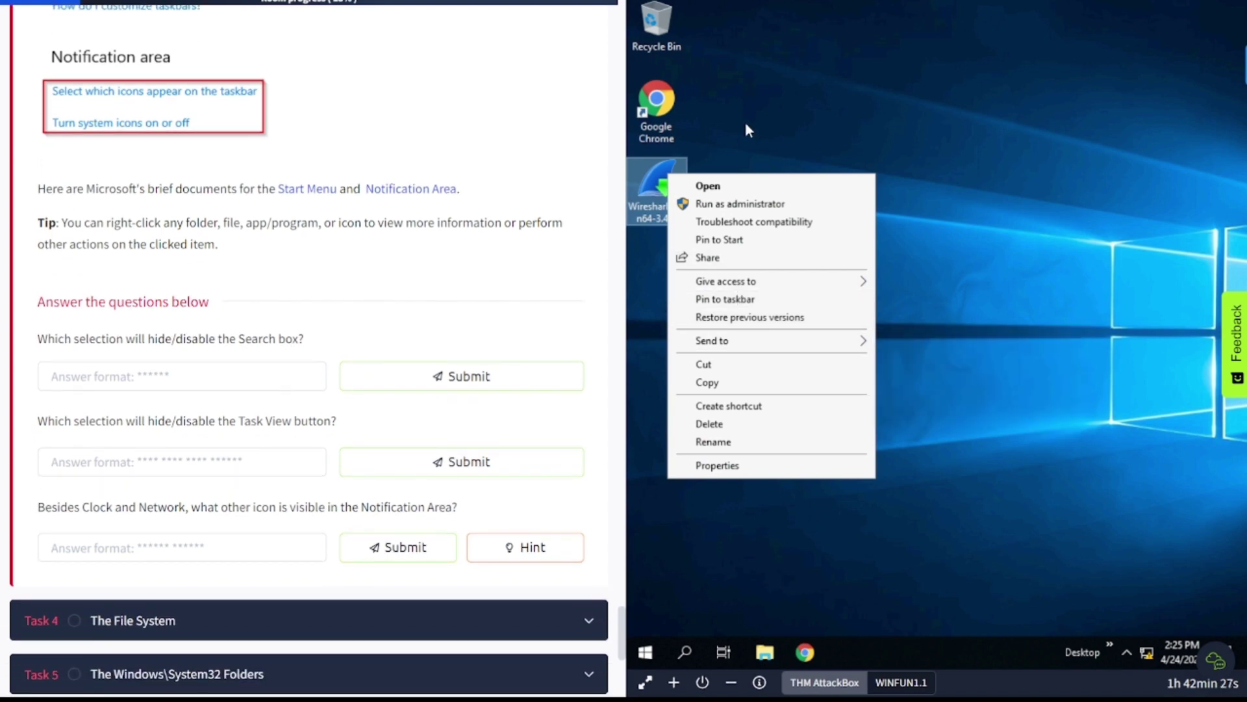
pyautogui.click(746, 130)
pyautogui.scroll(-1, 169, 351)
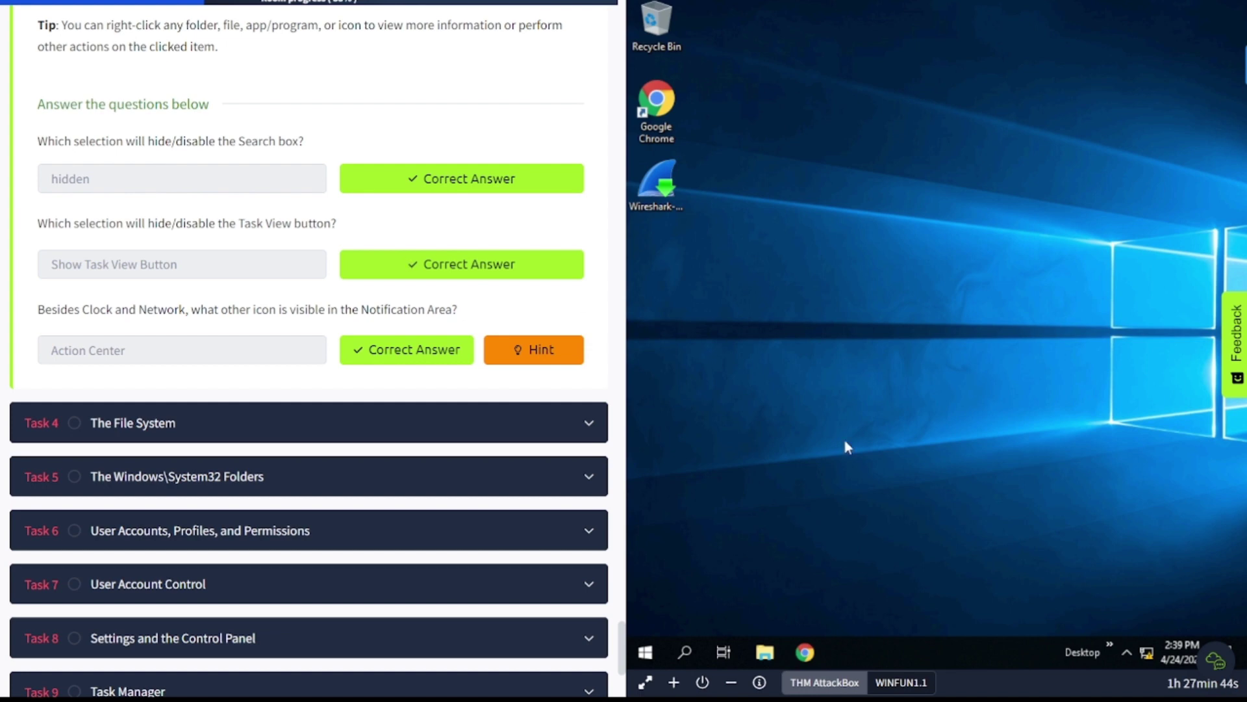
# Hide the taskbar search box, then set search back to showing as an icon.
pyautogui.rightClick(864, 649)
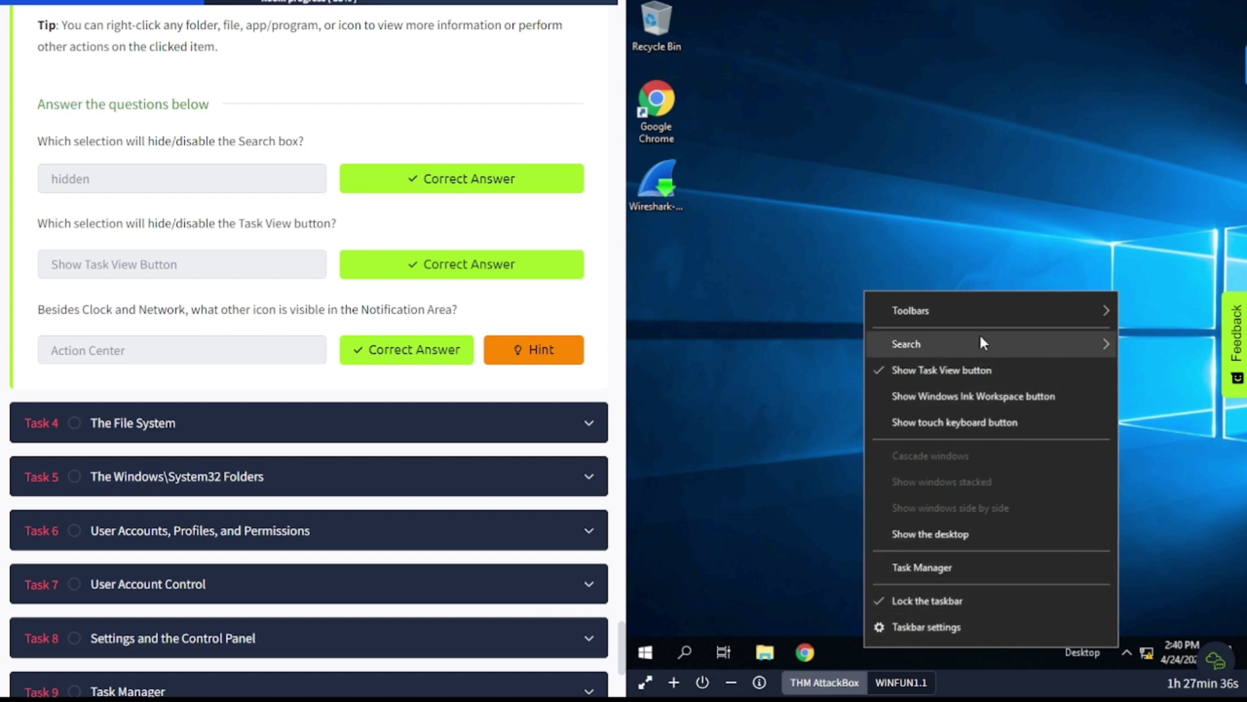
pyautogui.moveTo(980, 334)
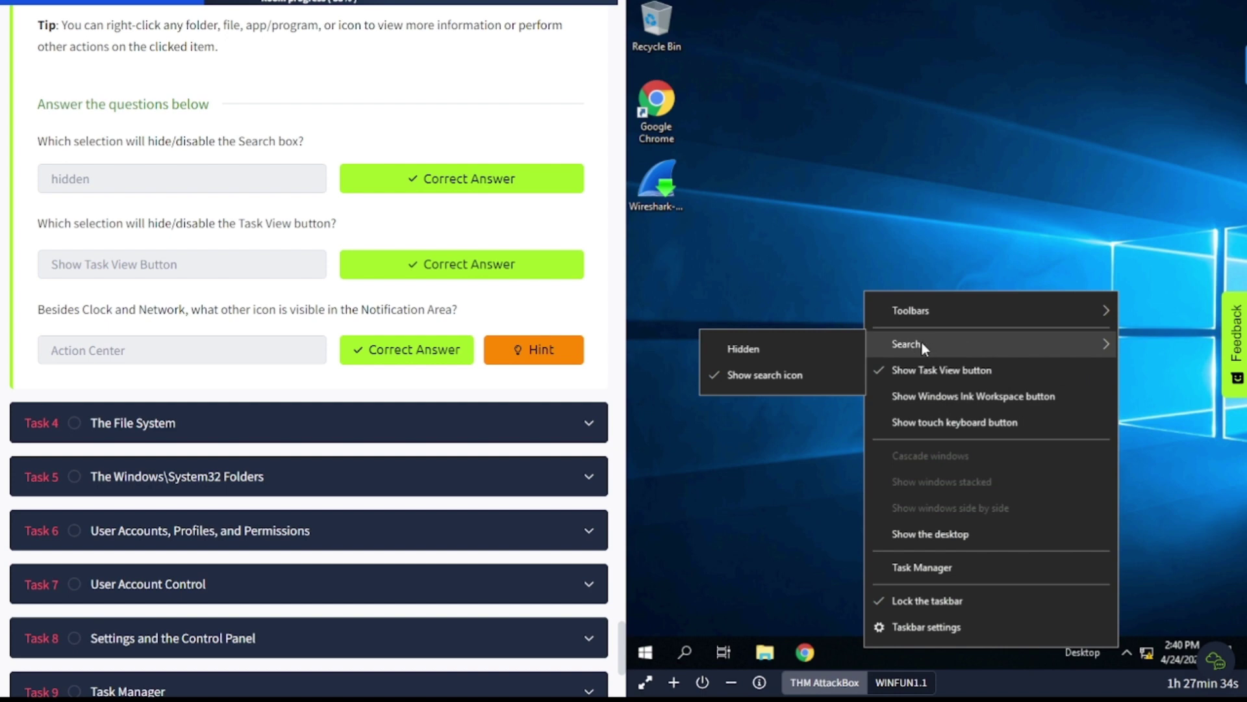
pyautogui.click(805, 351)
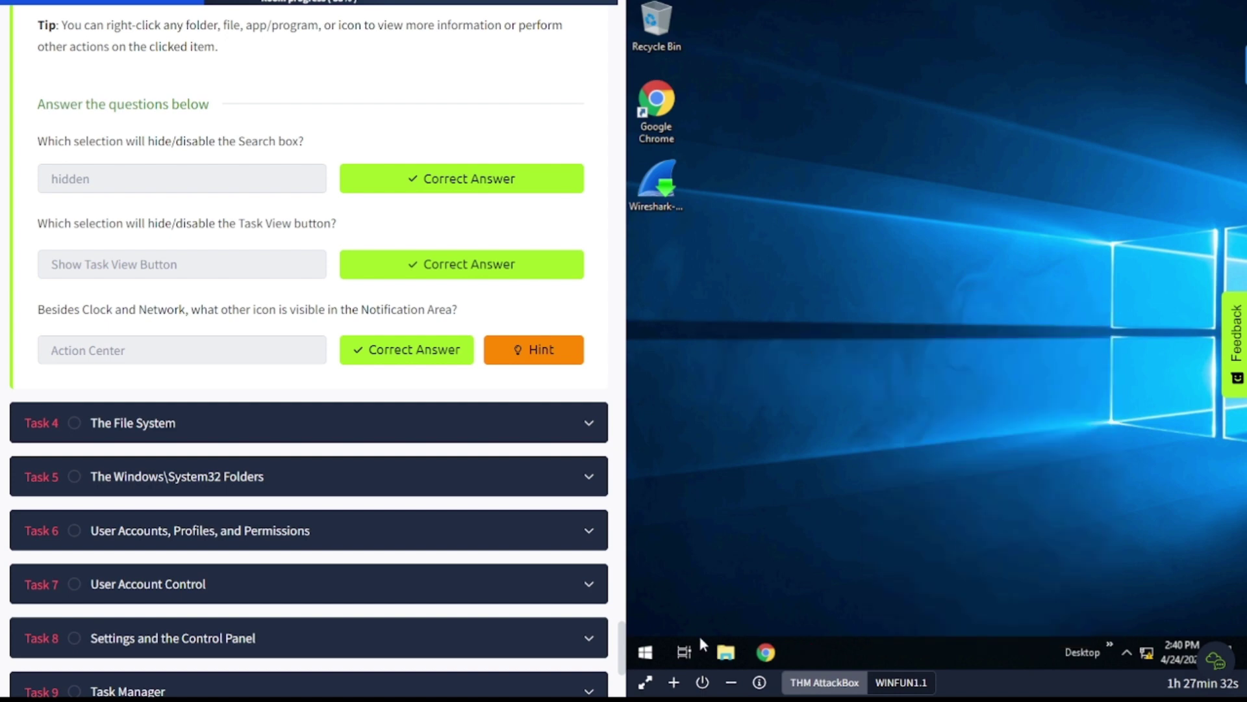
pyautogui.rightClick(839, 646)
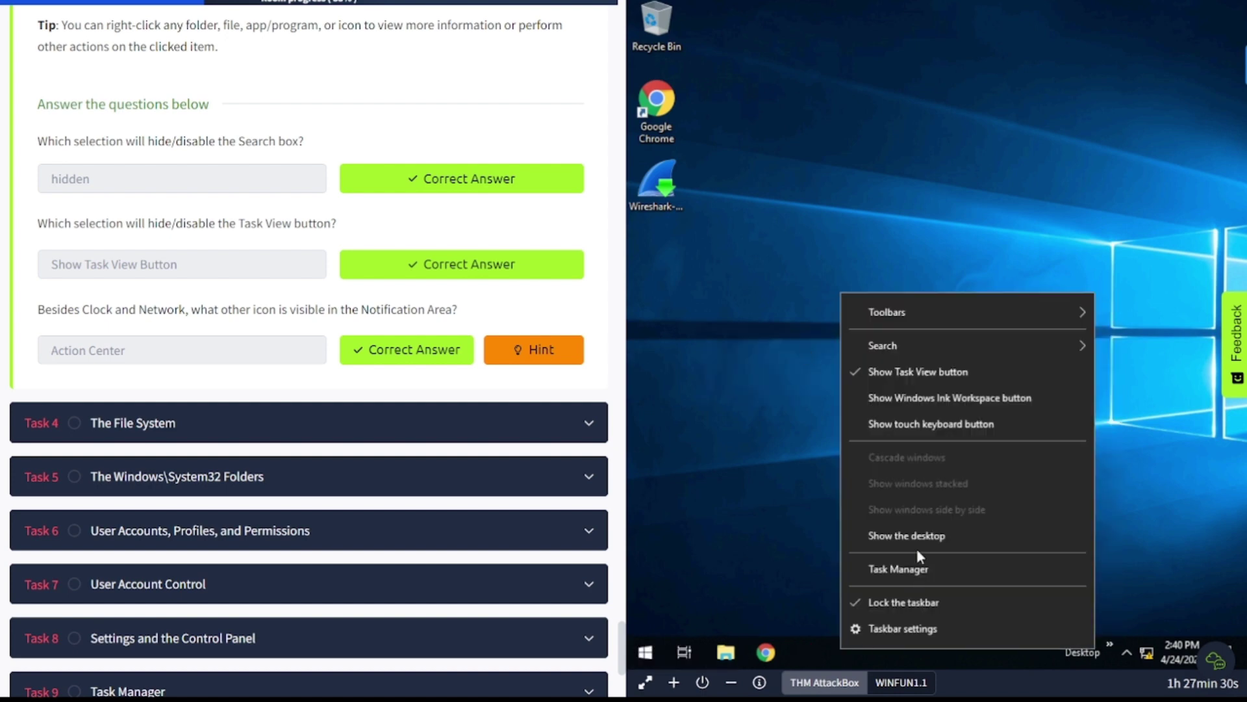
pyautogui.moveTo(895, 341)
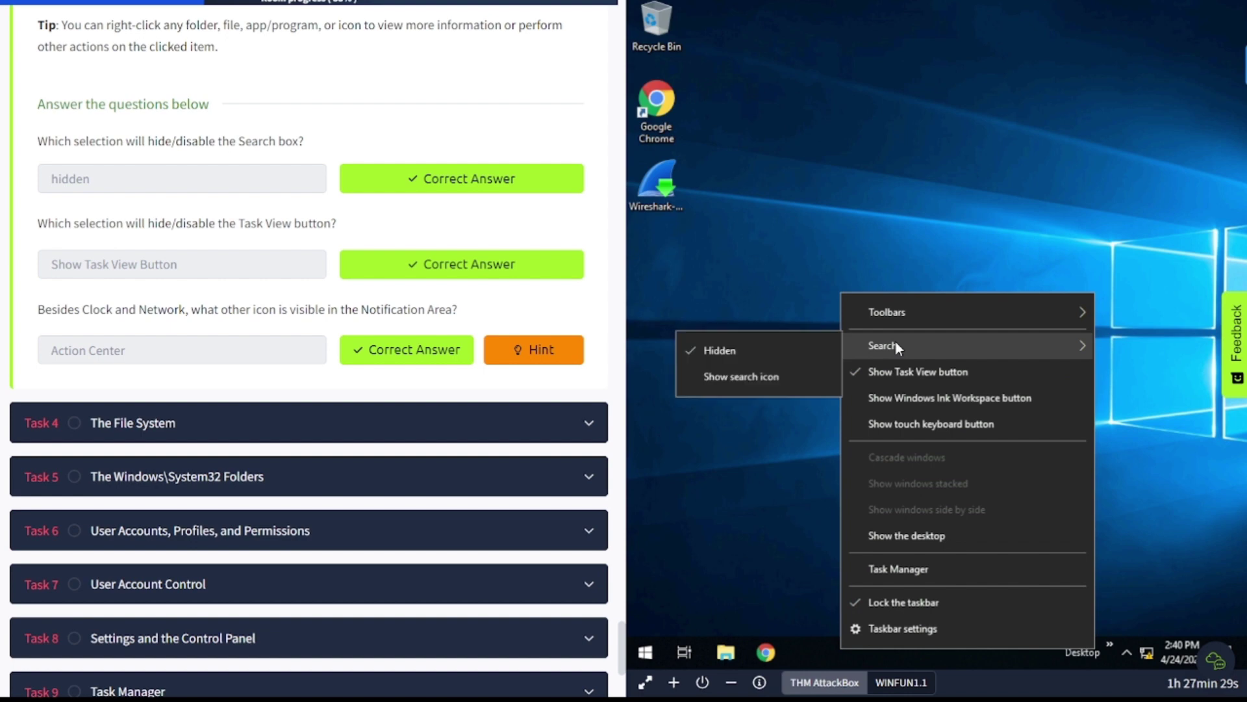
pyautogui.click(768, 351)
pyautogui.rightClick(833, 645)
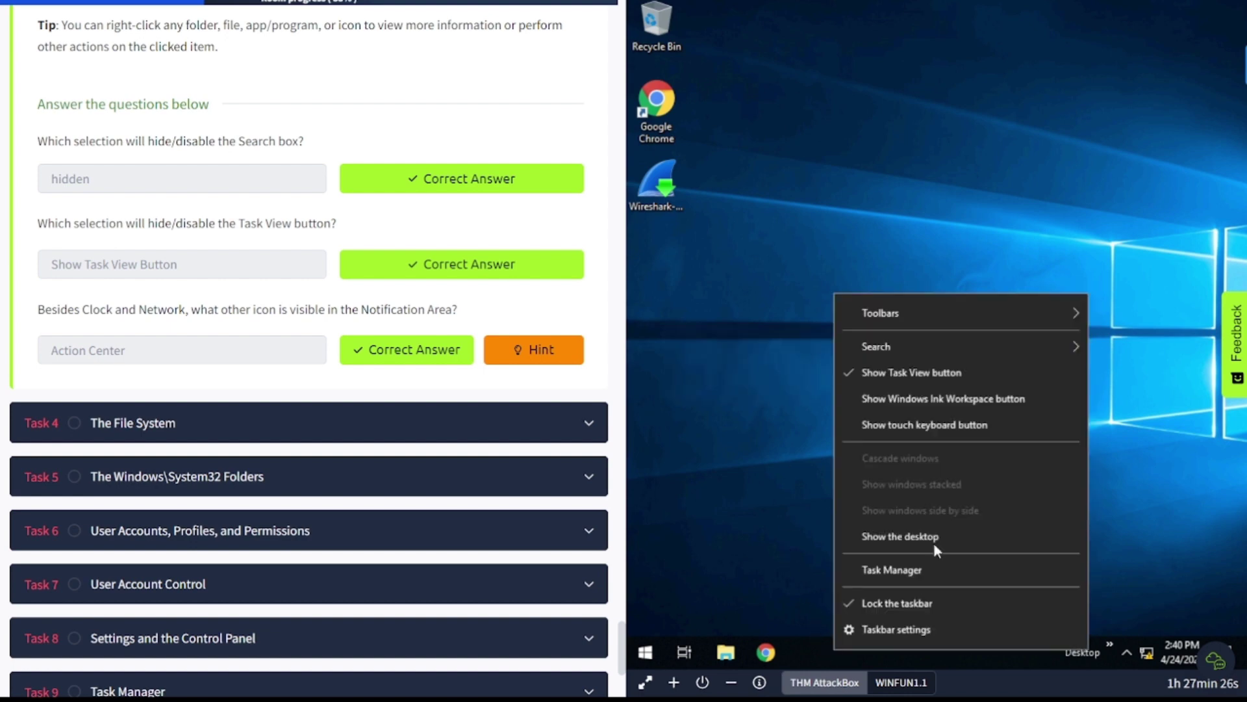
pyautogui.moveTo(897, 345)
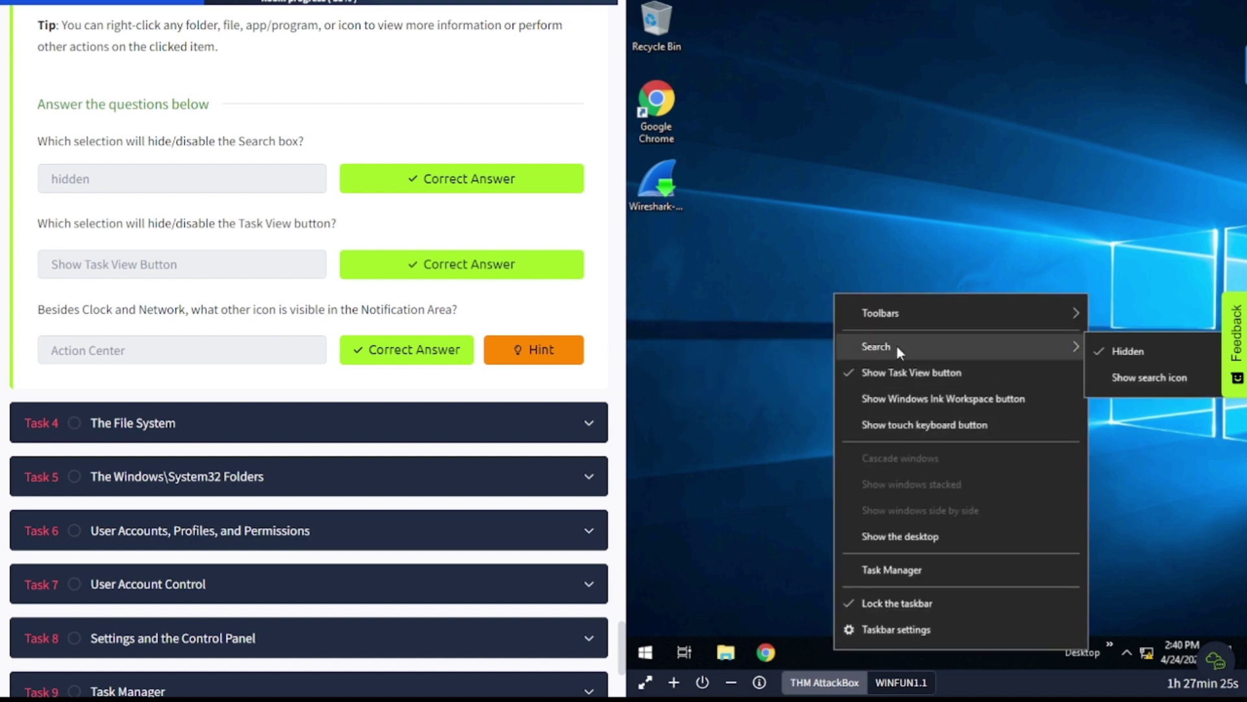
pyautogui.click(1128, 377)
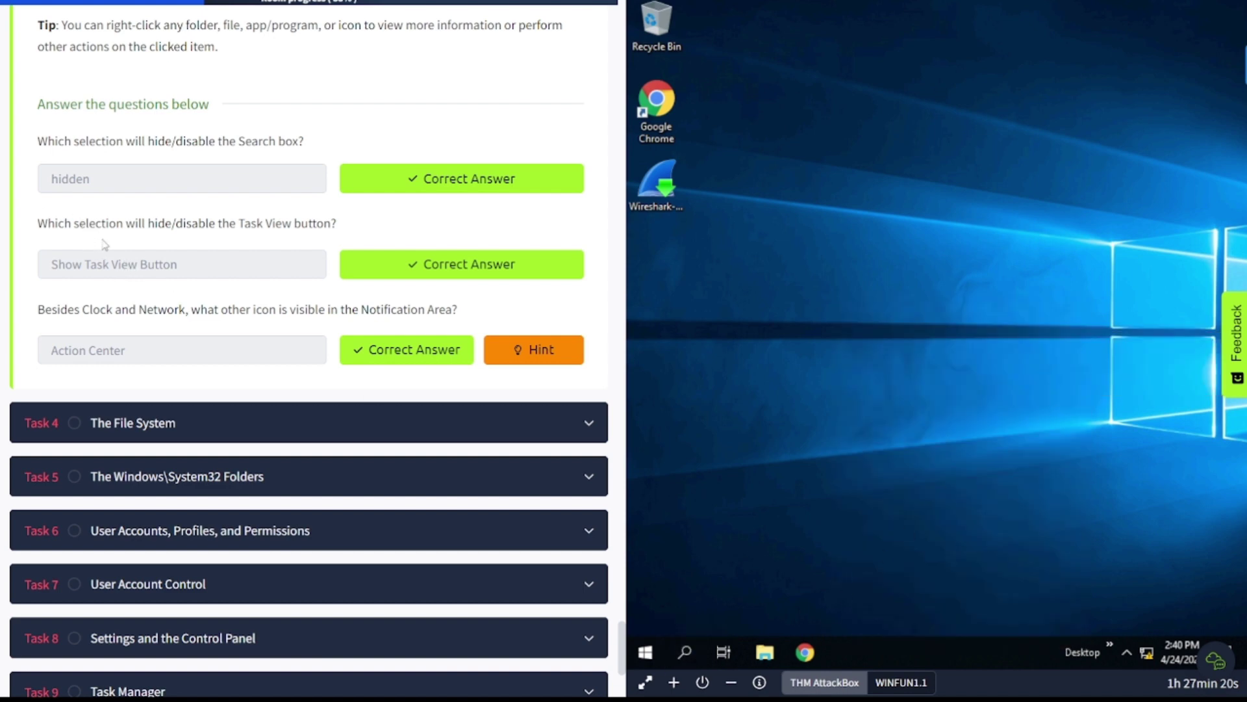
# Hide the Task View button on the taskbar, then restore it.
pyautogui.rightClick(880, 645)
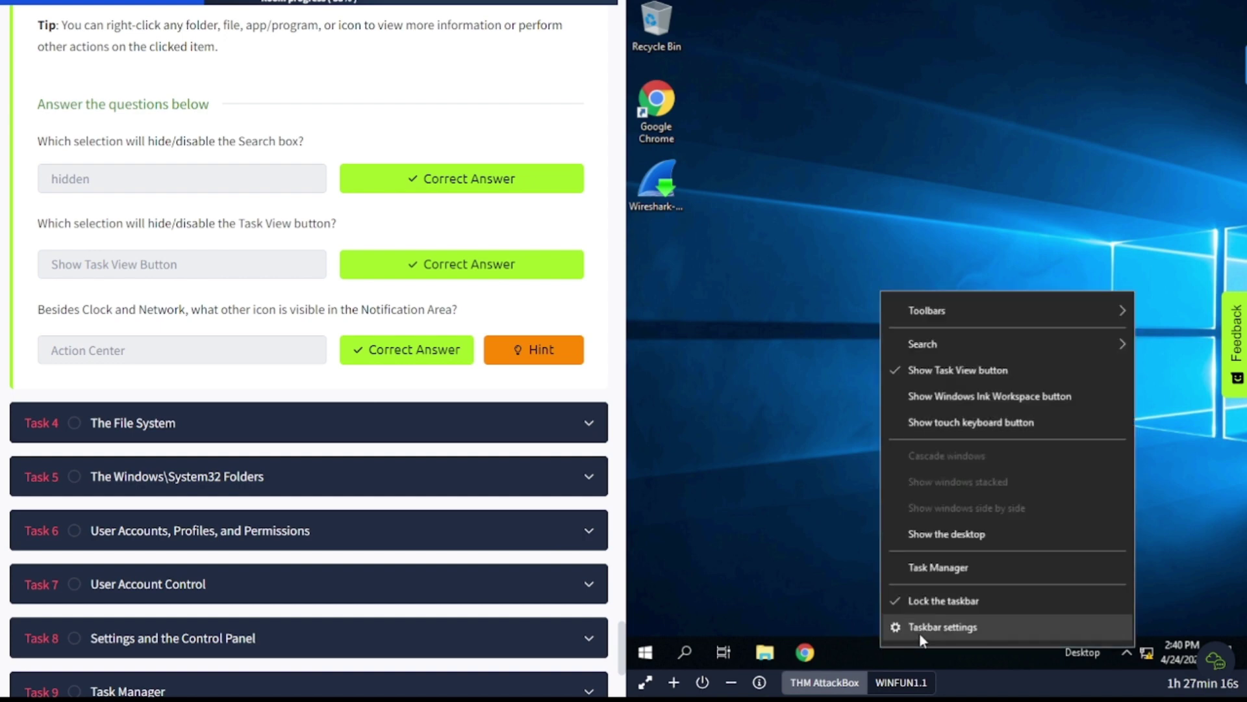
pyautogui.click(972, 375)
pyautogui.rightClick(844, 650)
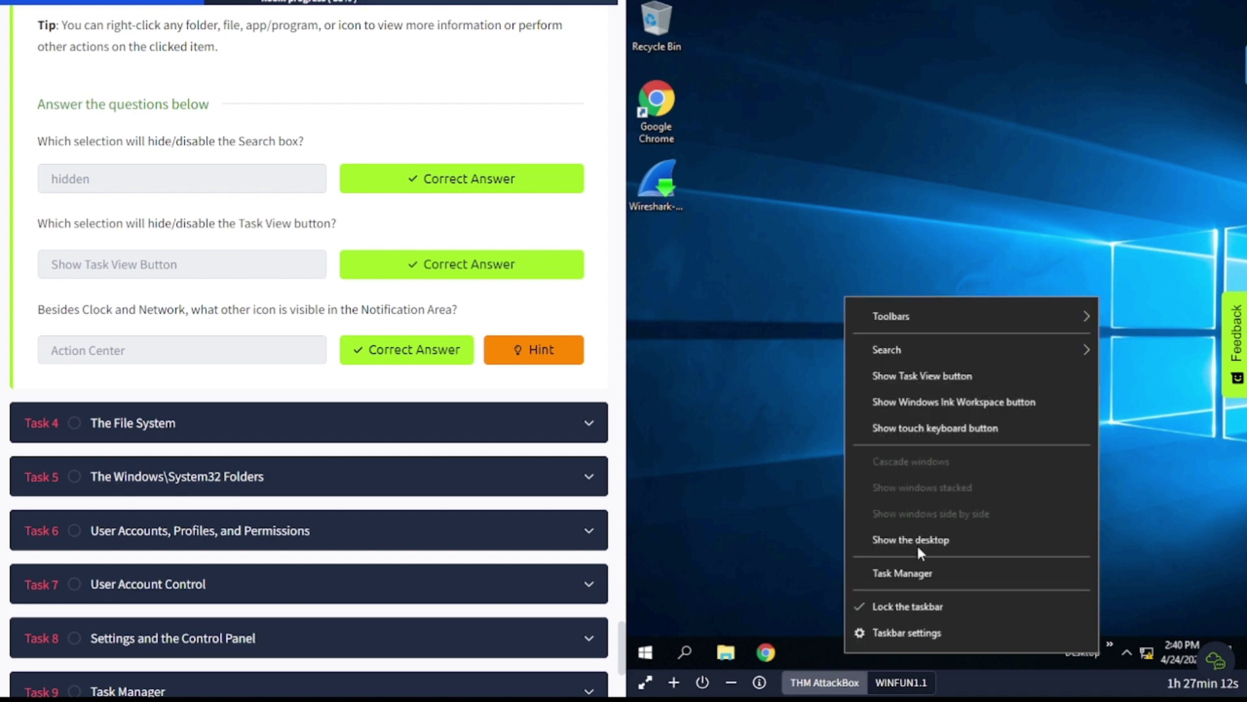
pyautogui.click(915, 376)
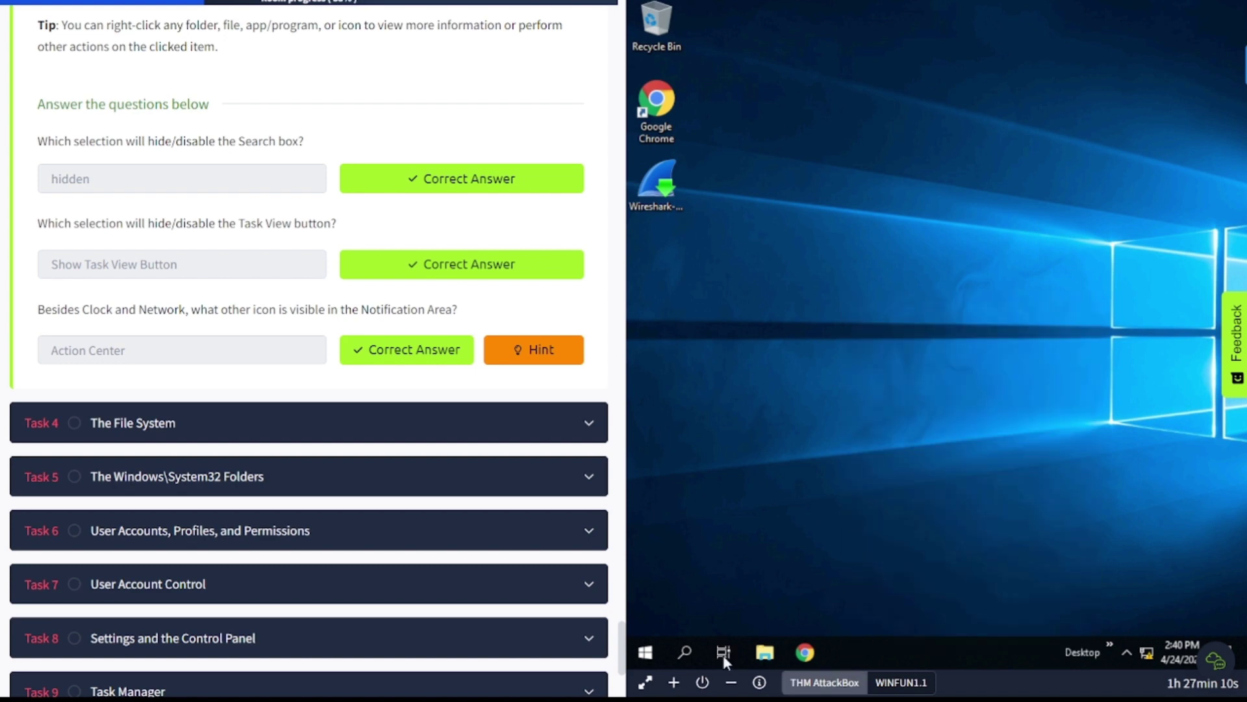
# Open and close Action Center from the tray icon, then reopen it via the icon's menu.
pyautogui.rightClick(1231, 647)
pyautogui.press('Escape')
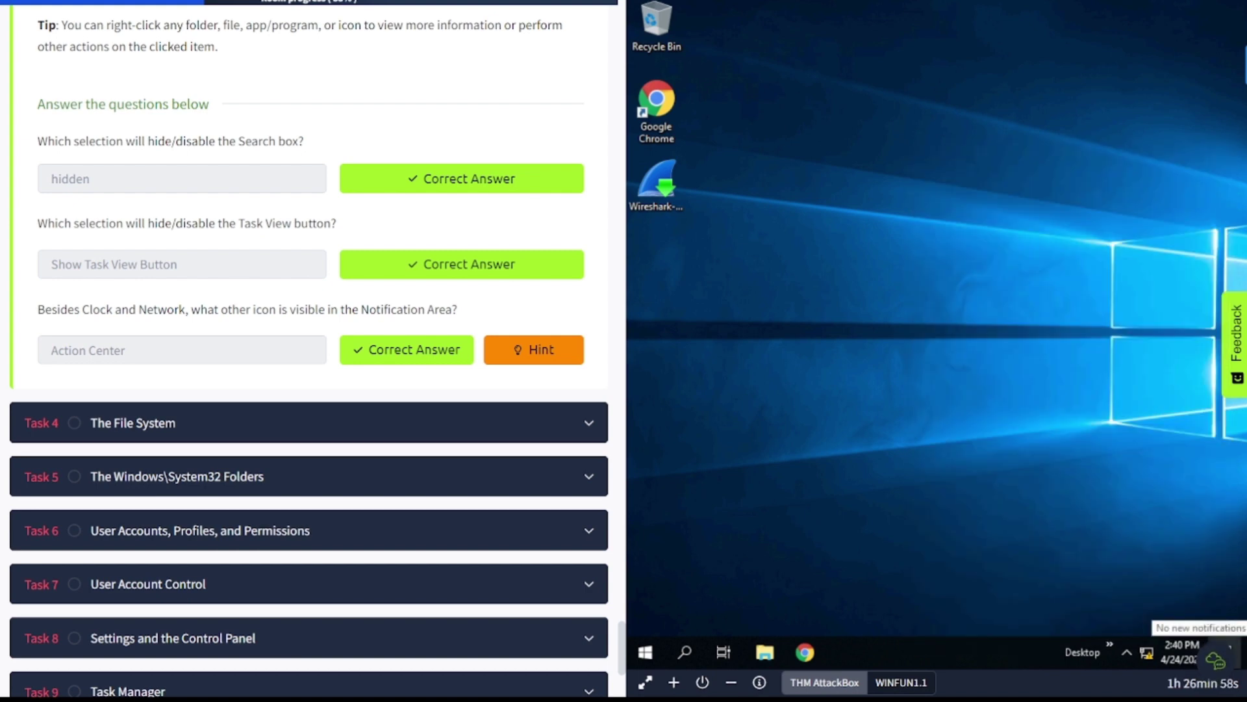
pyautogui.click(1234, 650)
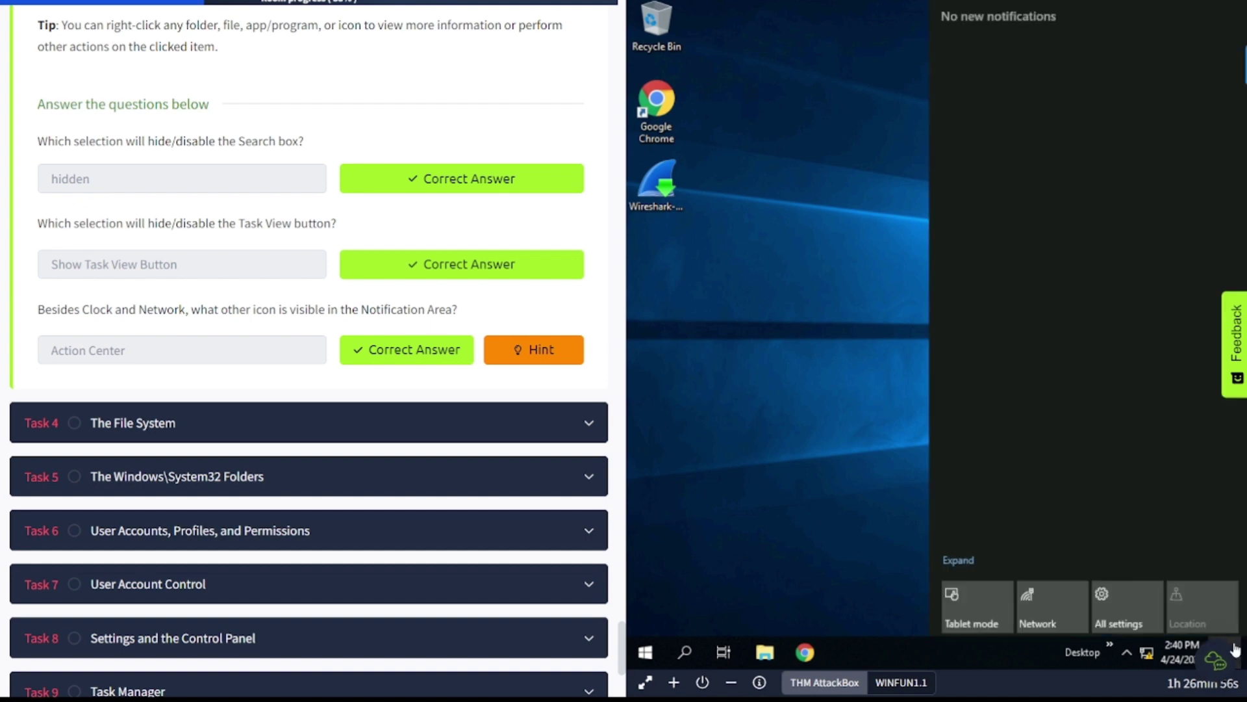
pyautogui.click(794, 492)
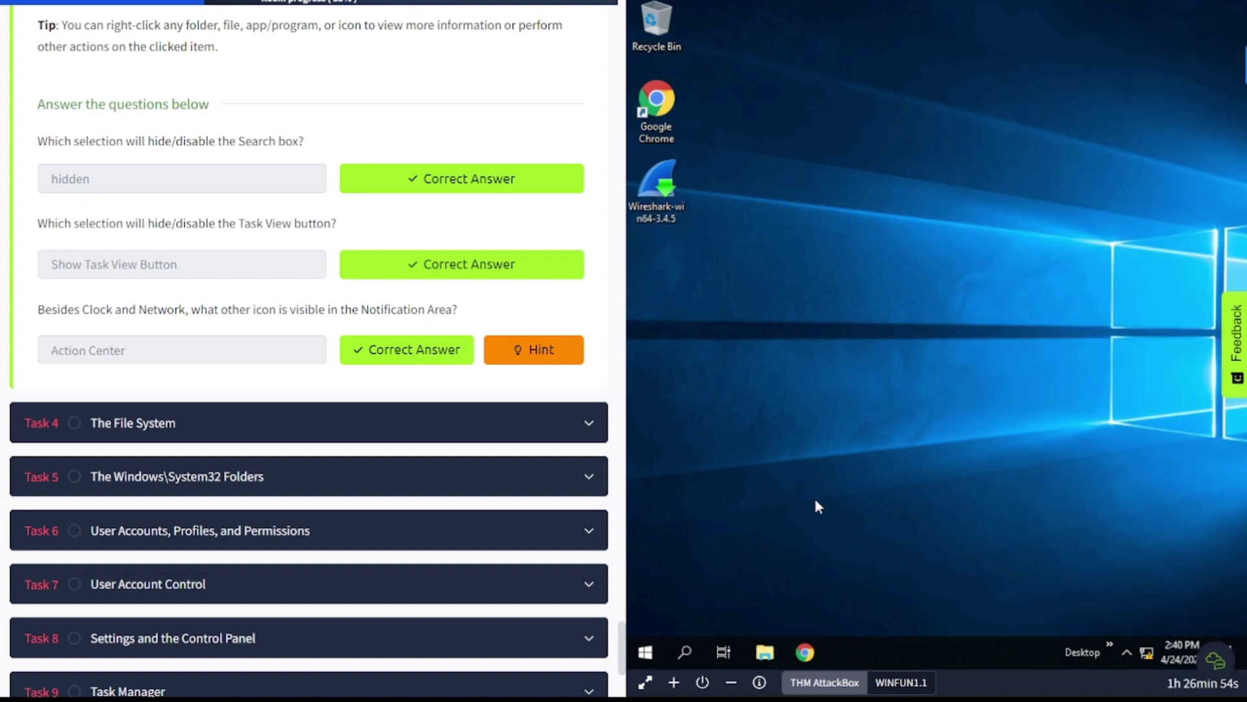
pyautogui.rightClick(1241, 649)
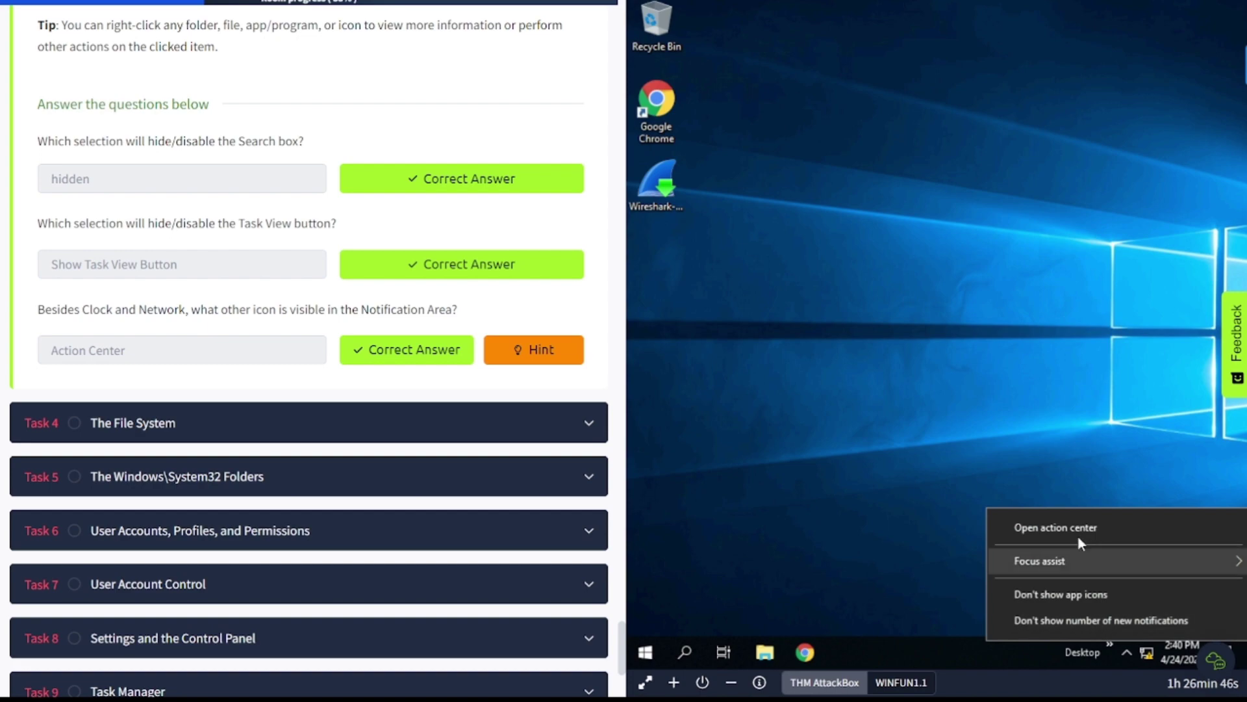
pyautogui.click(1039, 527)
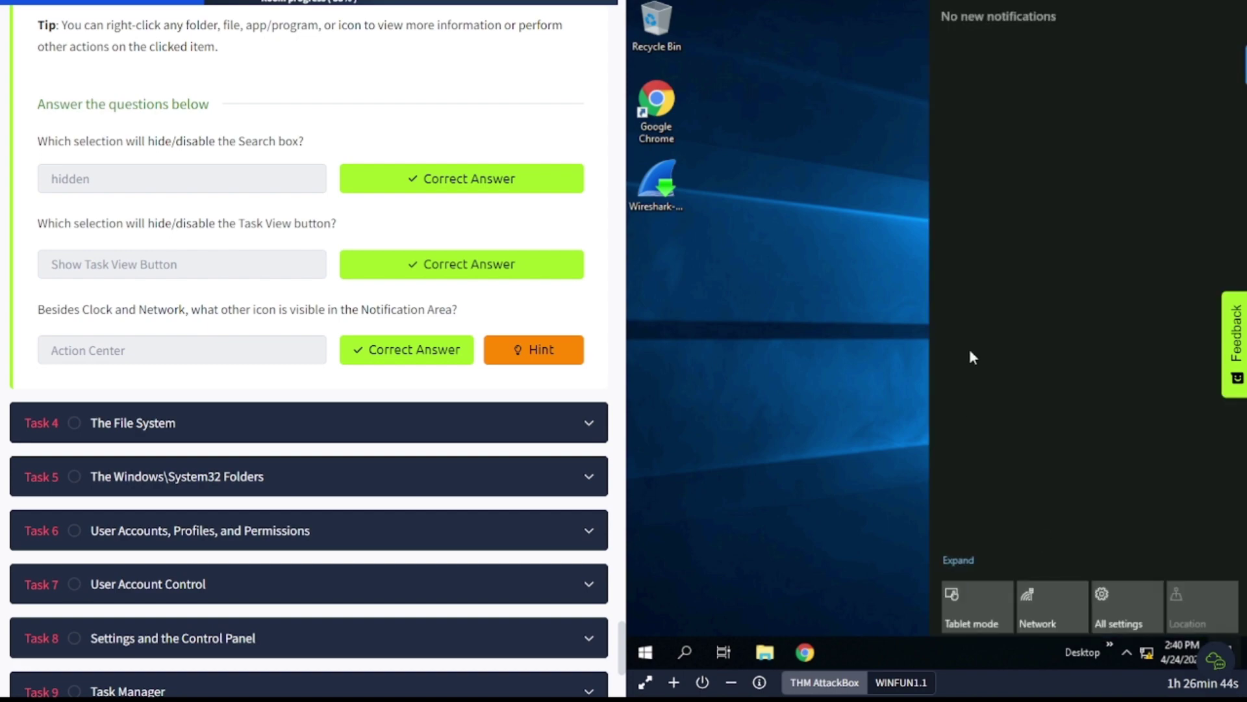
# Expand Task 4, The File System, and read its NTFS introduction down to the File Explorer GIF.
pyautogui.click(228, 422)
pyautogui.scroll(20, 228, 422)
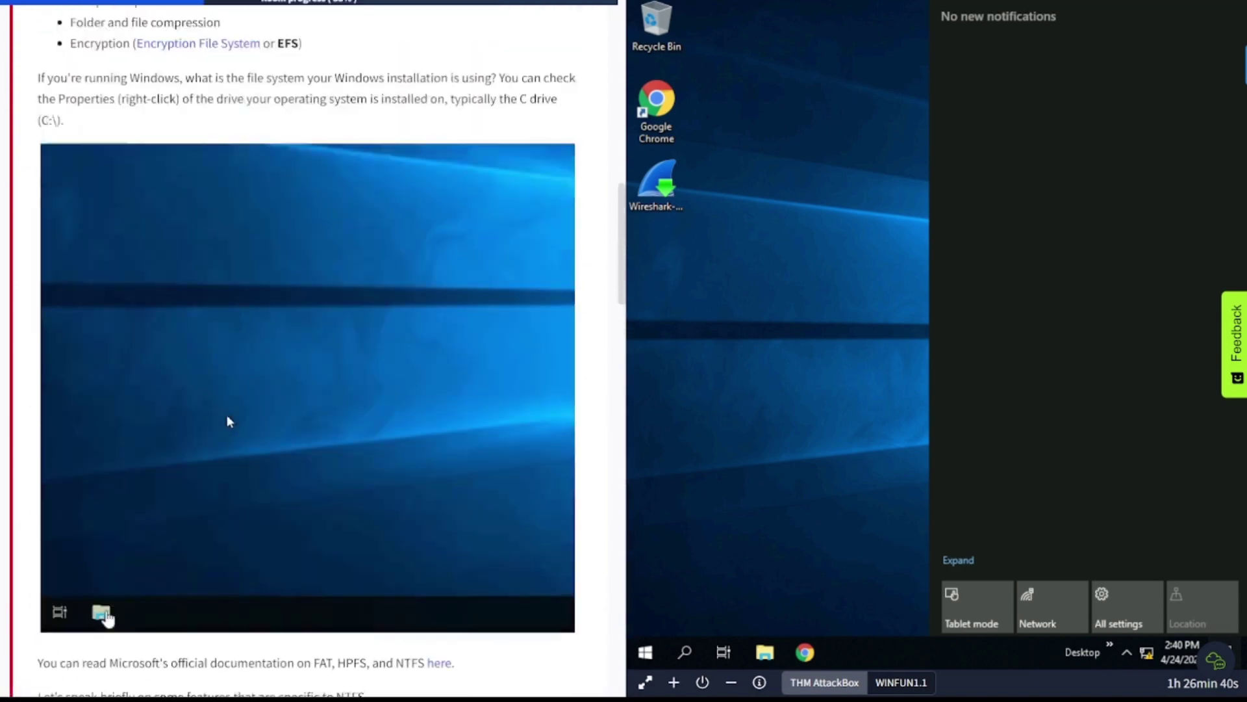
pyautogui.scroll(10, 228, 422)
pyautogui.scroll(-8, 228, 423)
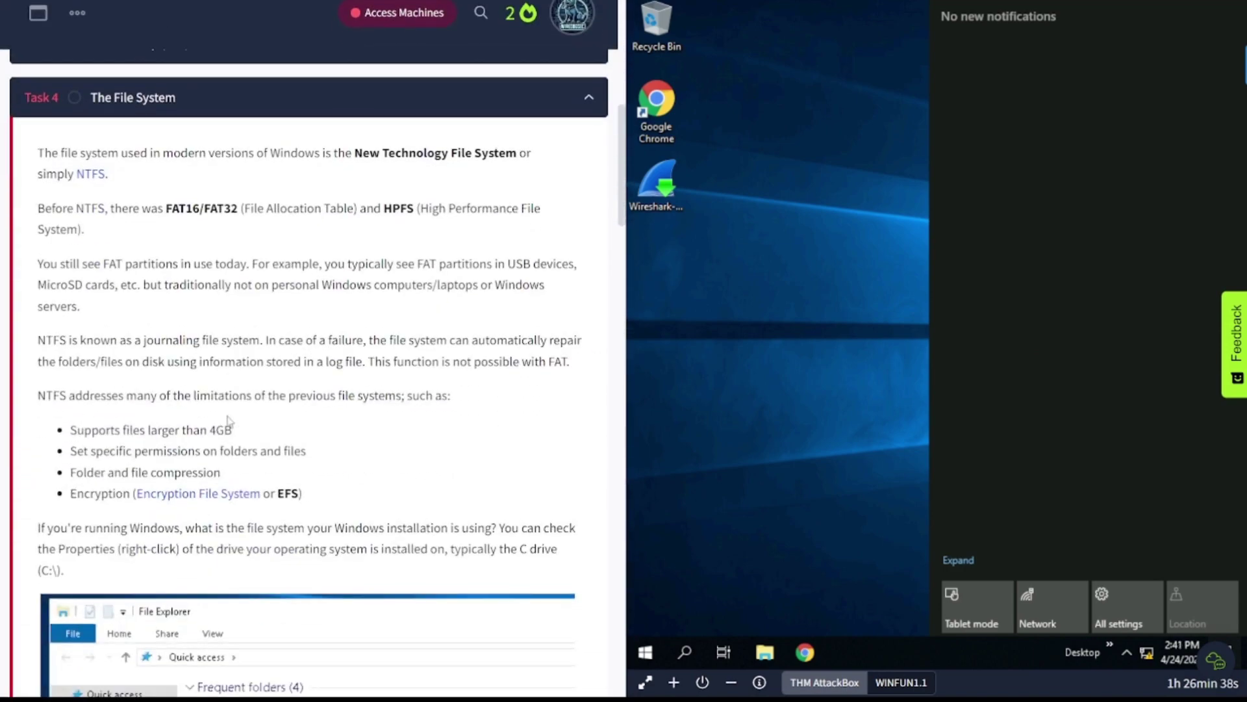
pyautogui.scroll(-1, 228, 422)
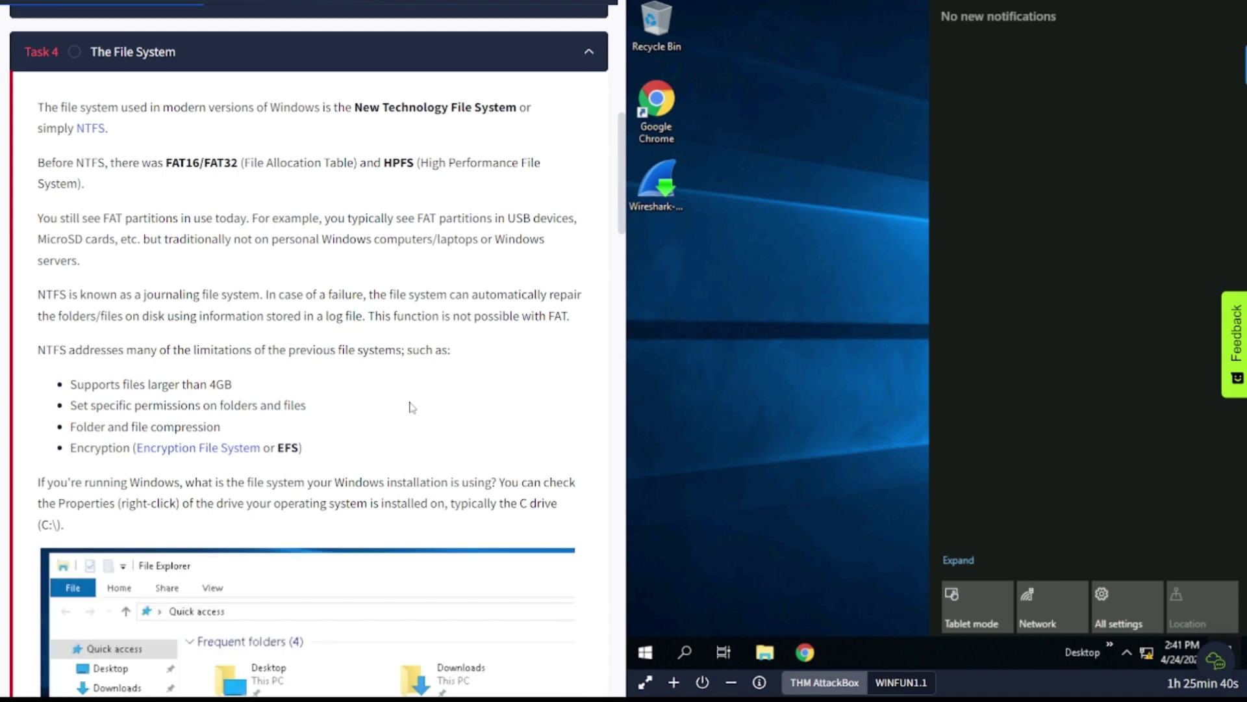
pyautogui.scroll(-6, 411, 408)
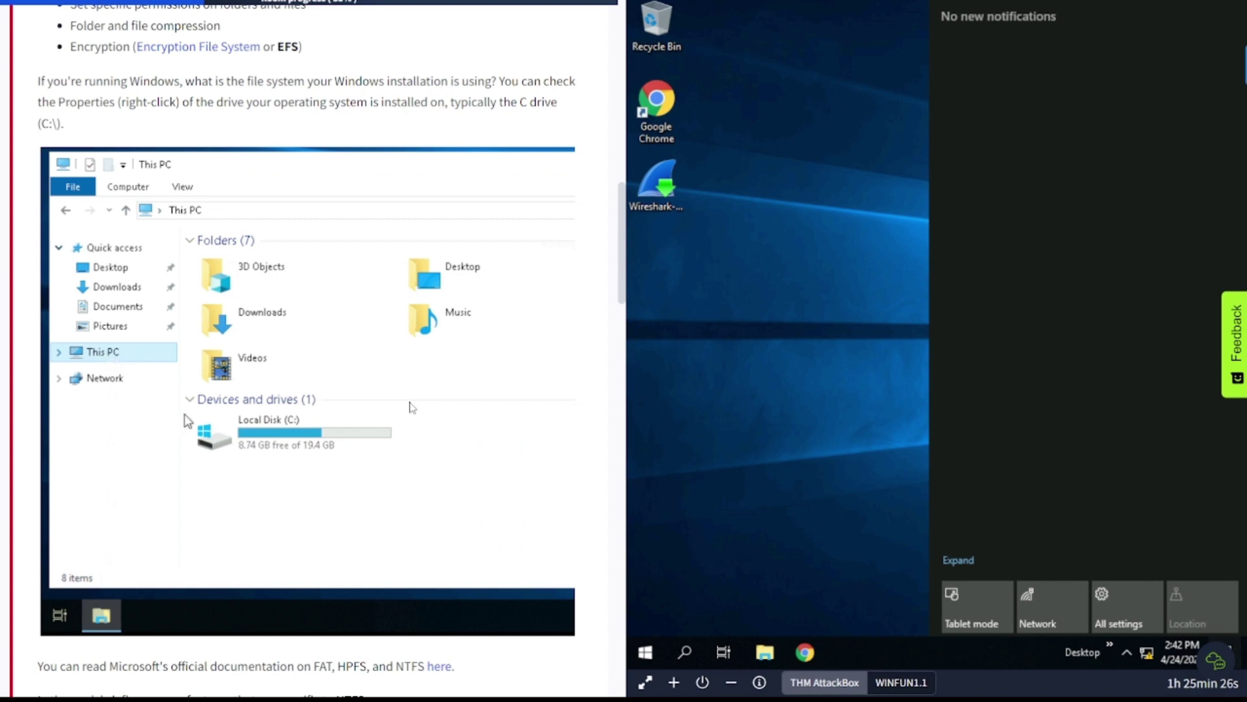
# Close Action Center and open Local Disk (C:) Properties from This PC, showing NTFS.
pyautogui.click(830, 642)
pyautogui.click(764, 651)
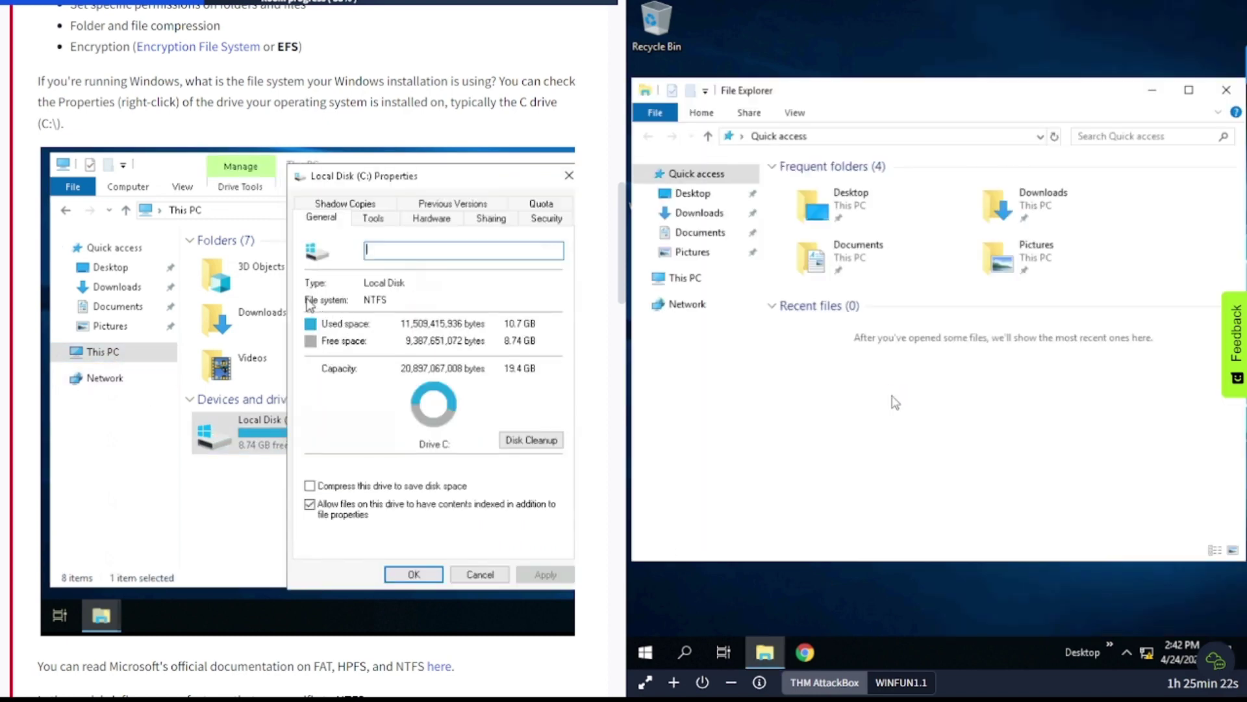
pyautogui.click(687, 281)
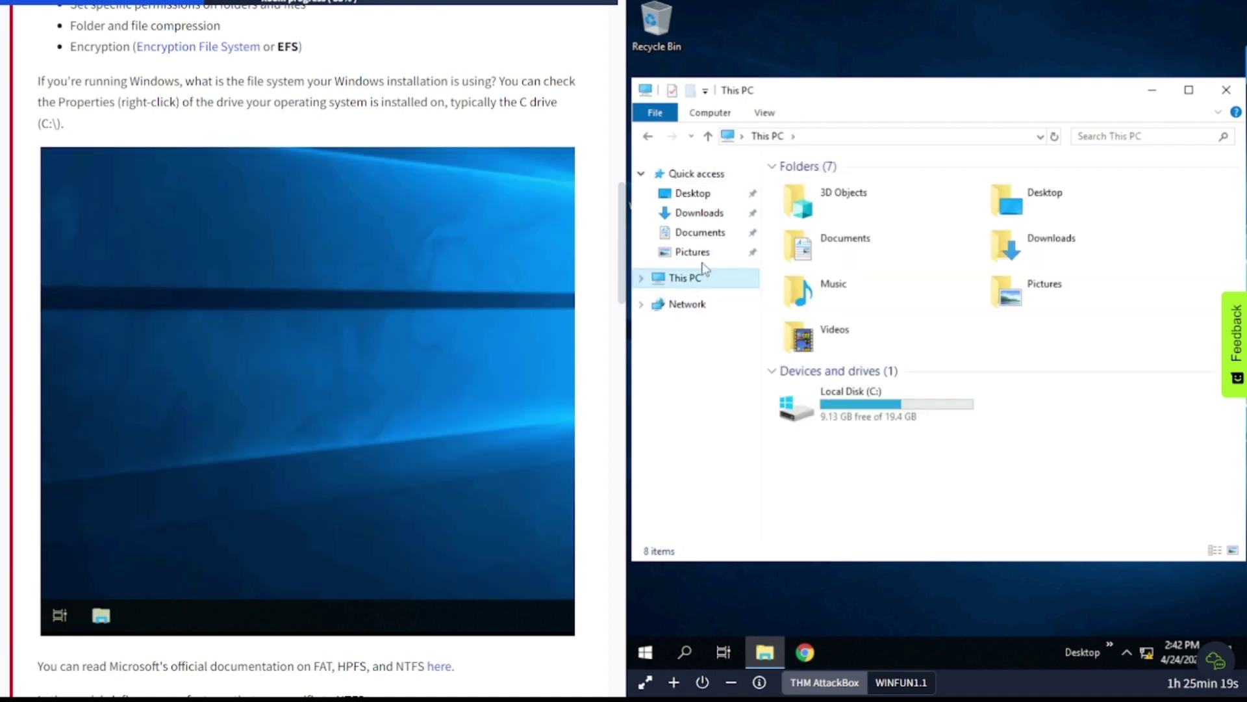
pyautogui.rightClick(847, 413)
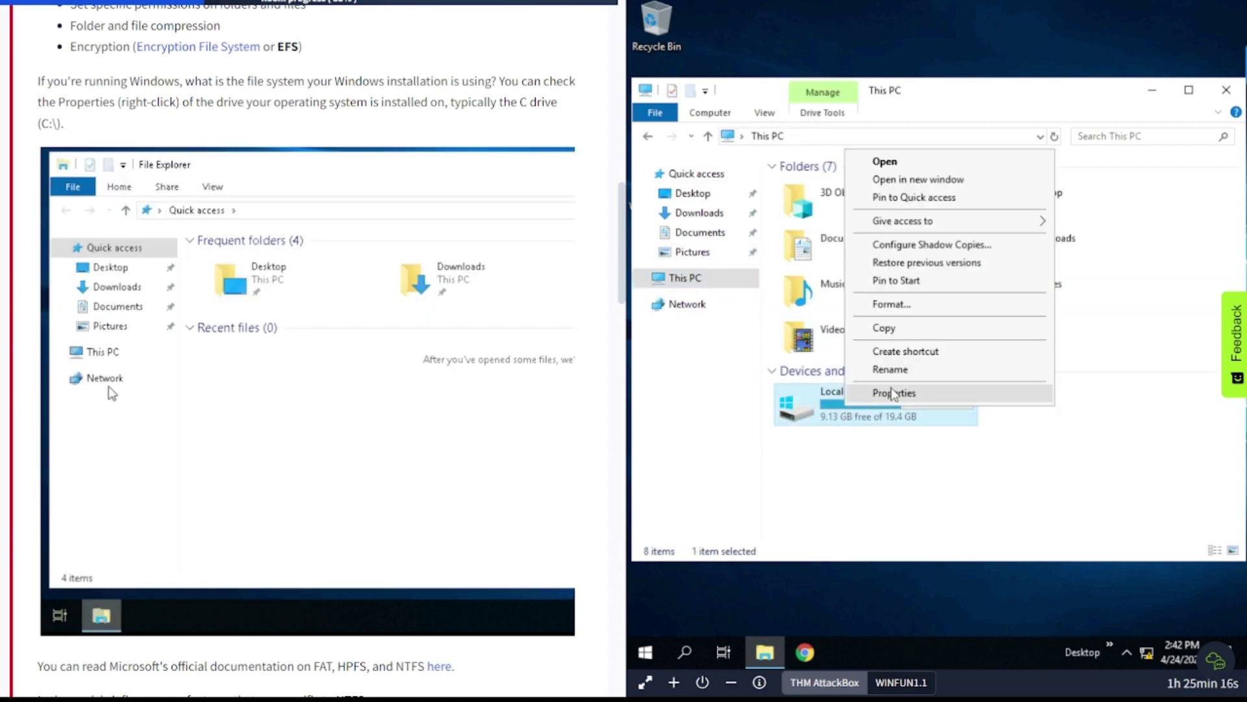
pyautogui.click(894, 393)
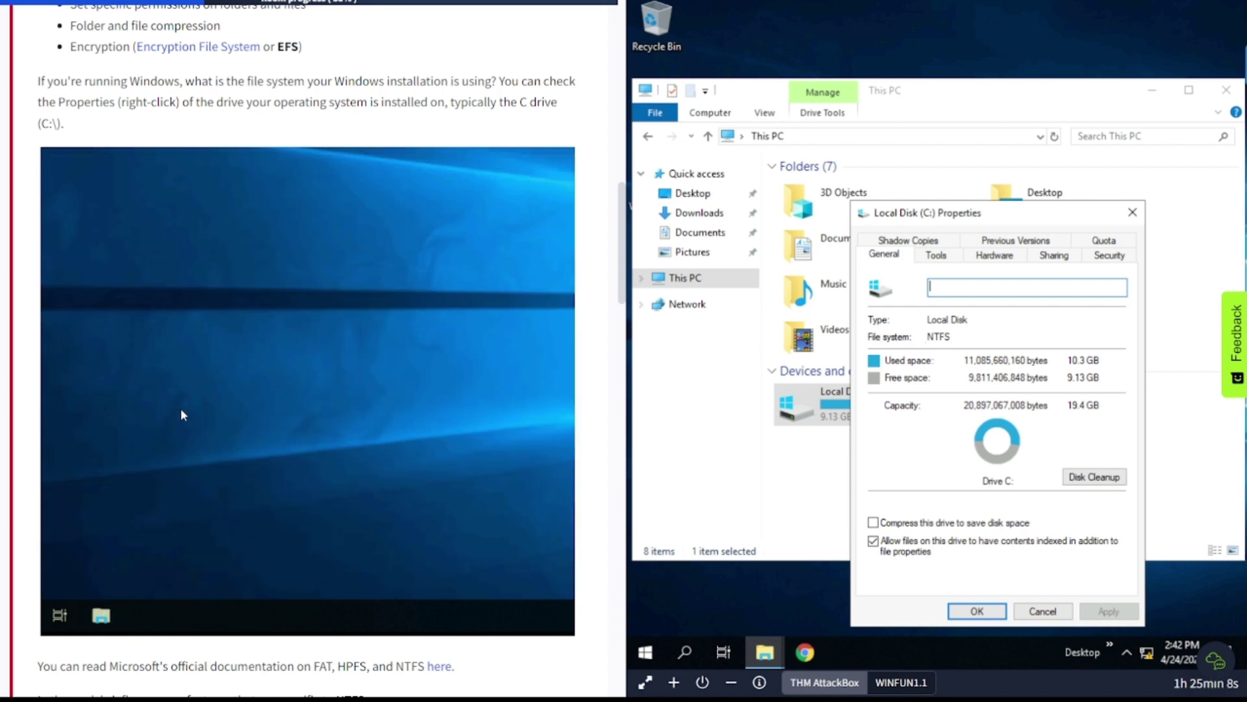
# Scroll Task 4 through the NTFS permissions list and table to the Security tab screenshot.
pyautogui.scroll(-8, 180, 408)
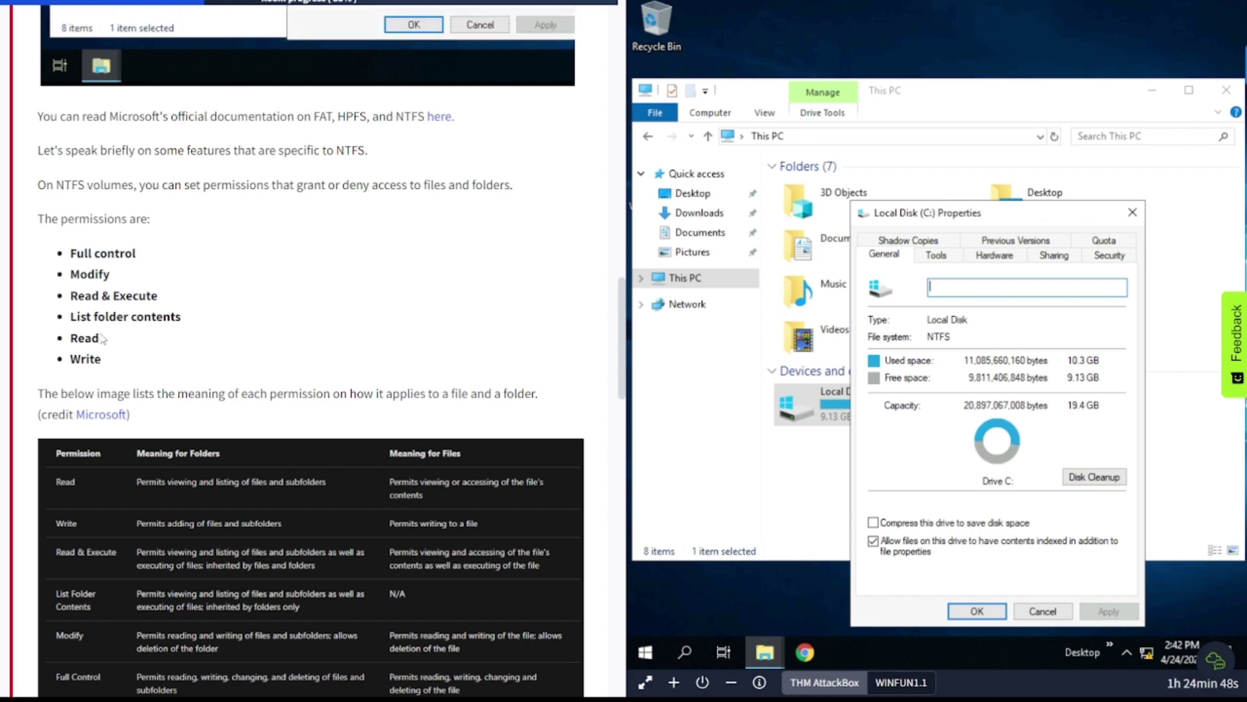
pyautogui.scroll(-4, 183, 380)
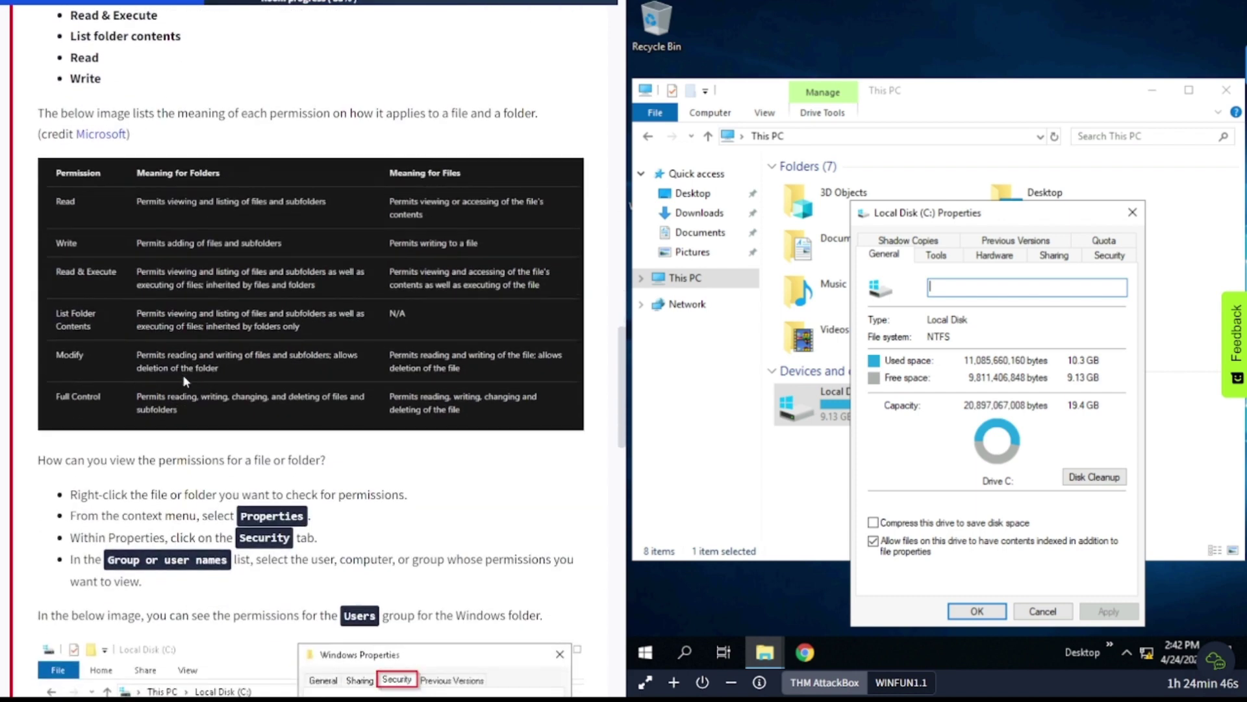
pyautogui.scroll(-1, 184, 380)
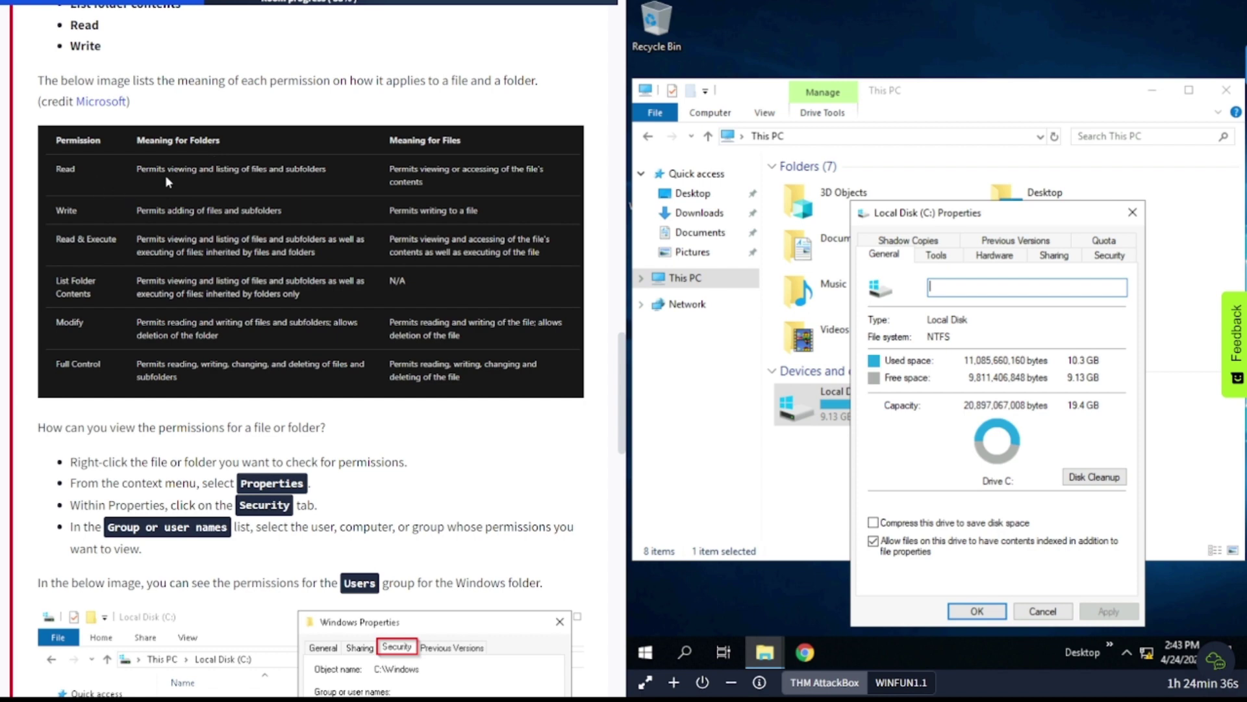
pyautogui.scroll(-5, 271, 317)
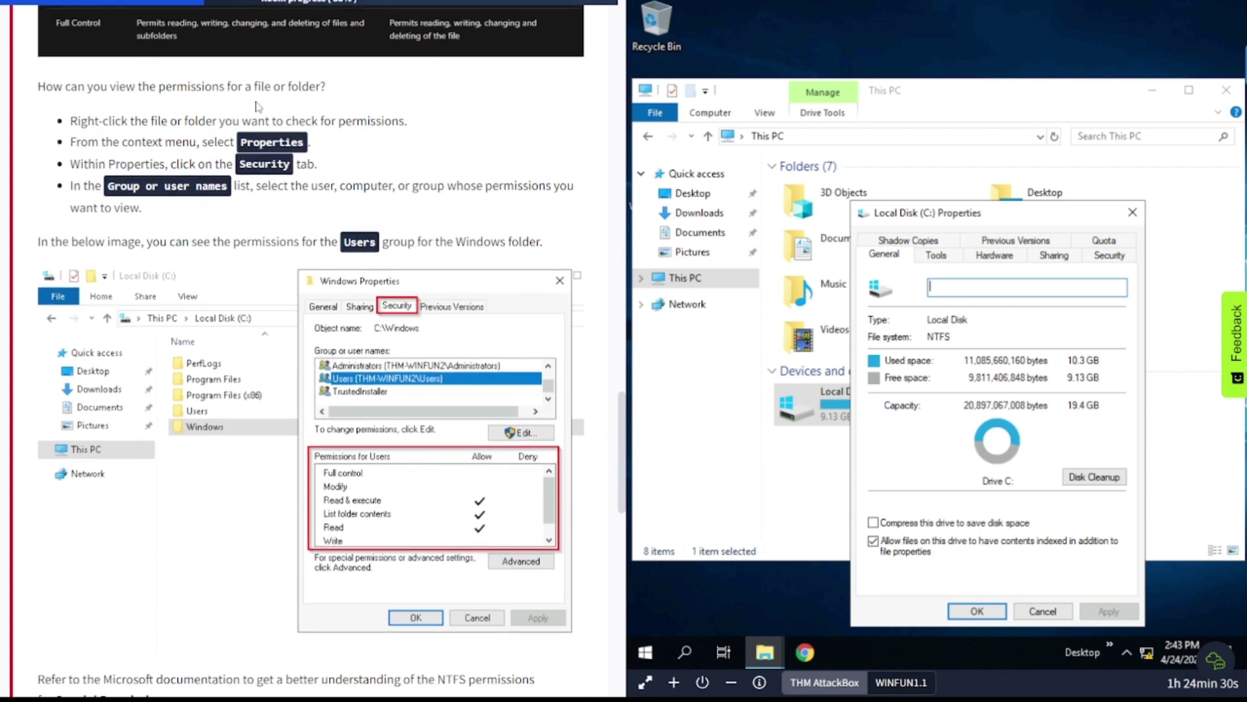
# Open the Videos folder's properties and view its Advanced Sharing settings without changing anything.
pyautogui.click(839, 505)
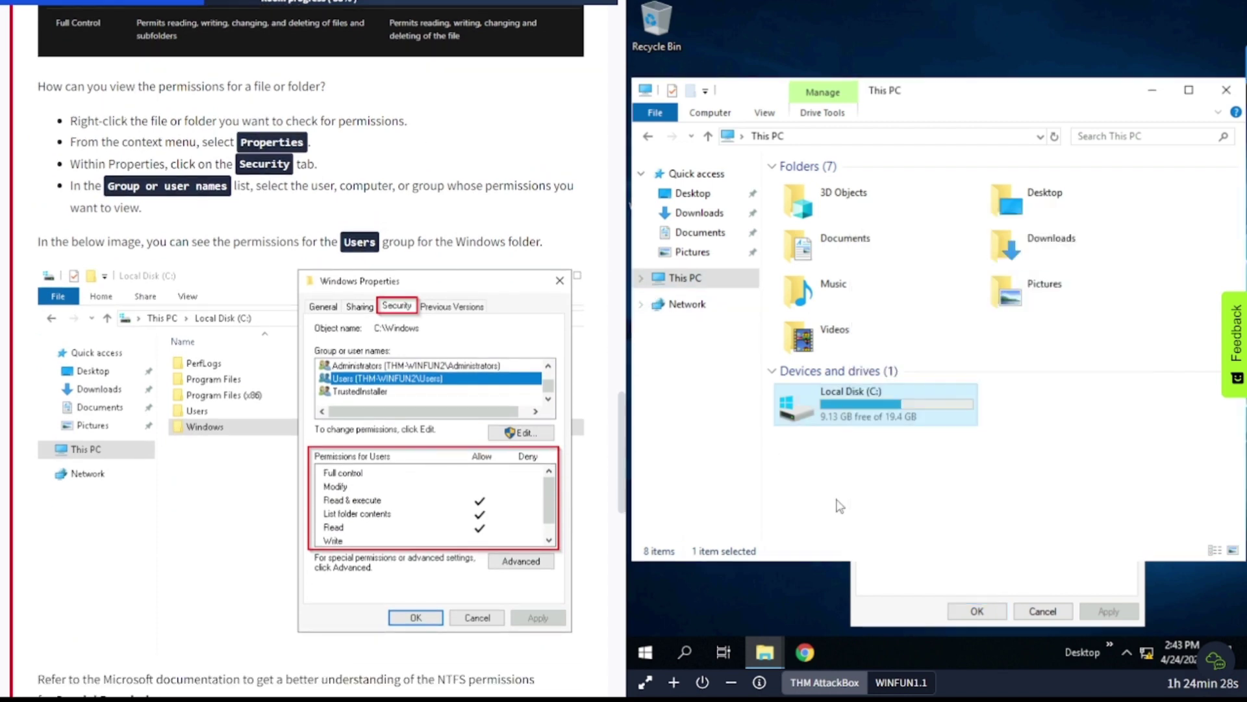
pyautogui.click(819, 332)
pyautogui.rightClick(817, 331)
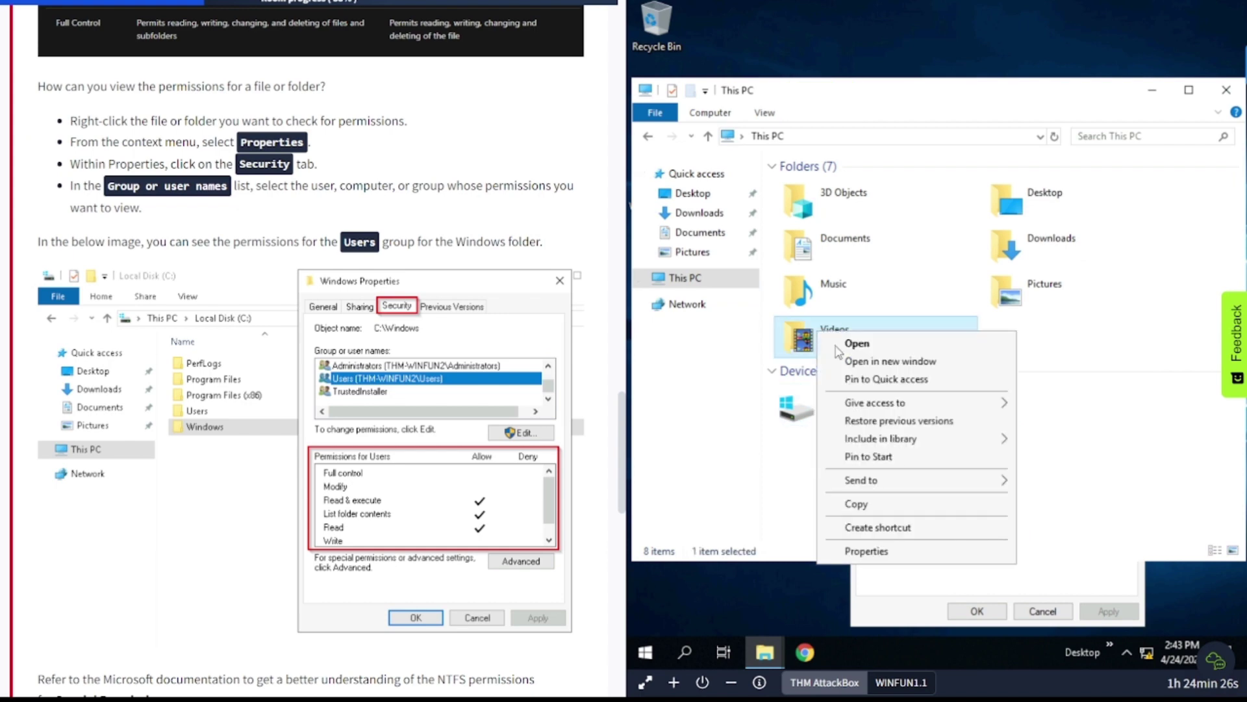
pyautogui.click(894, 551)
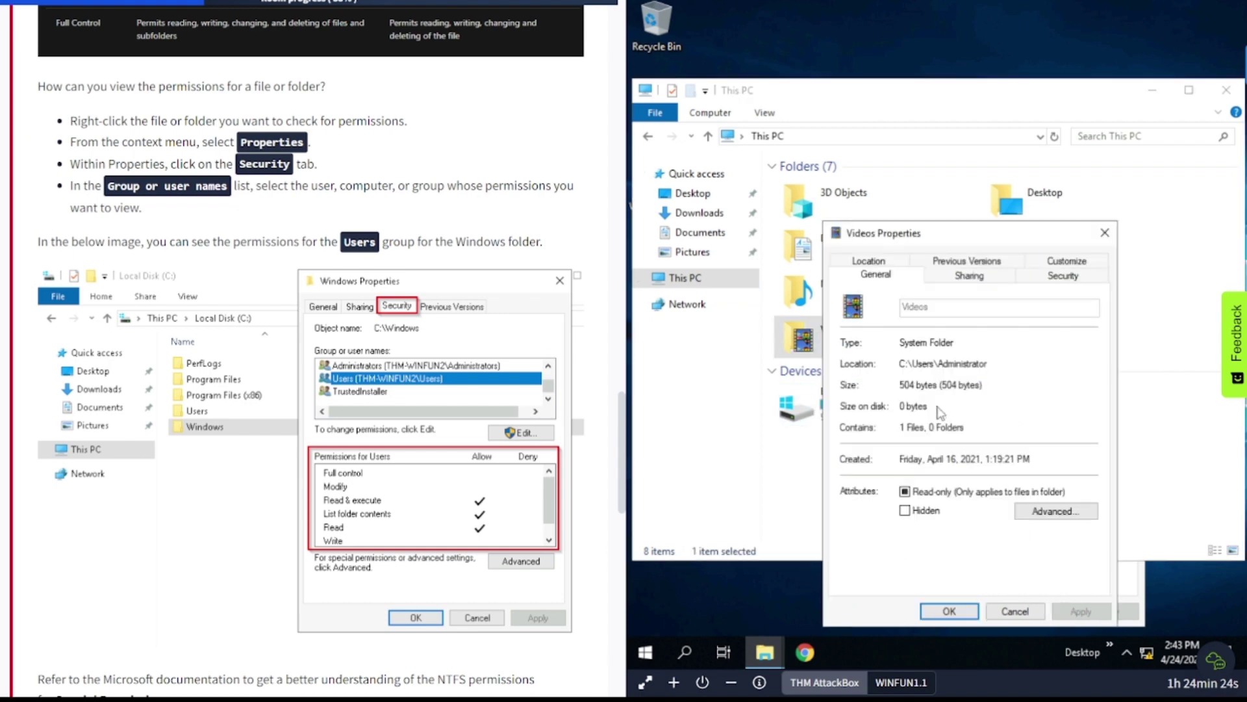
pyautogui.click(968, 276)
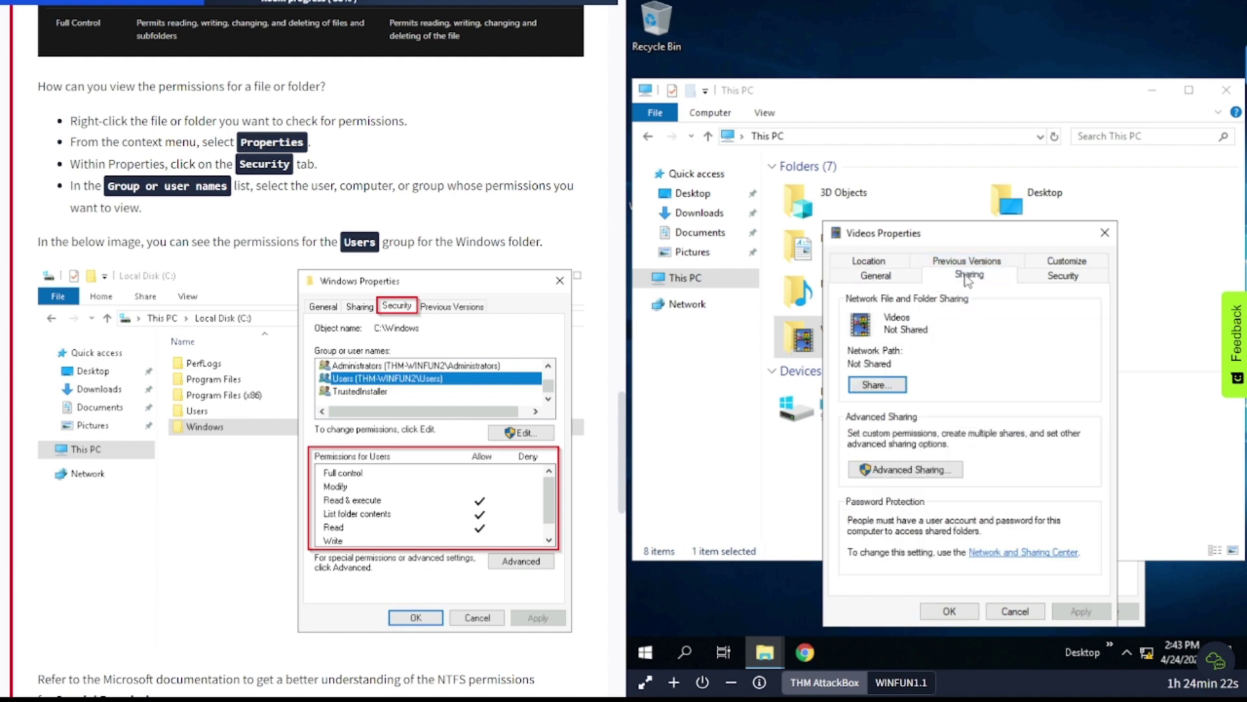
pyautogui.click(926, 471)
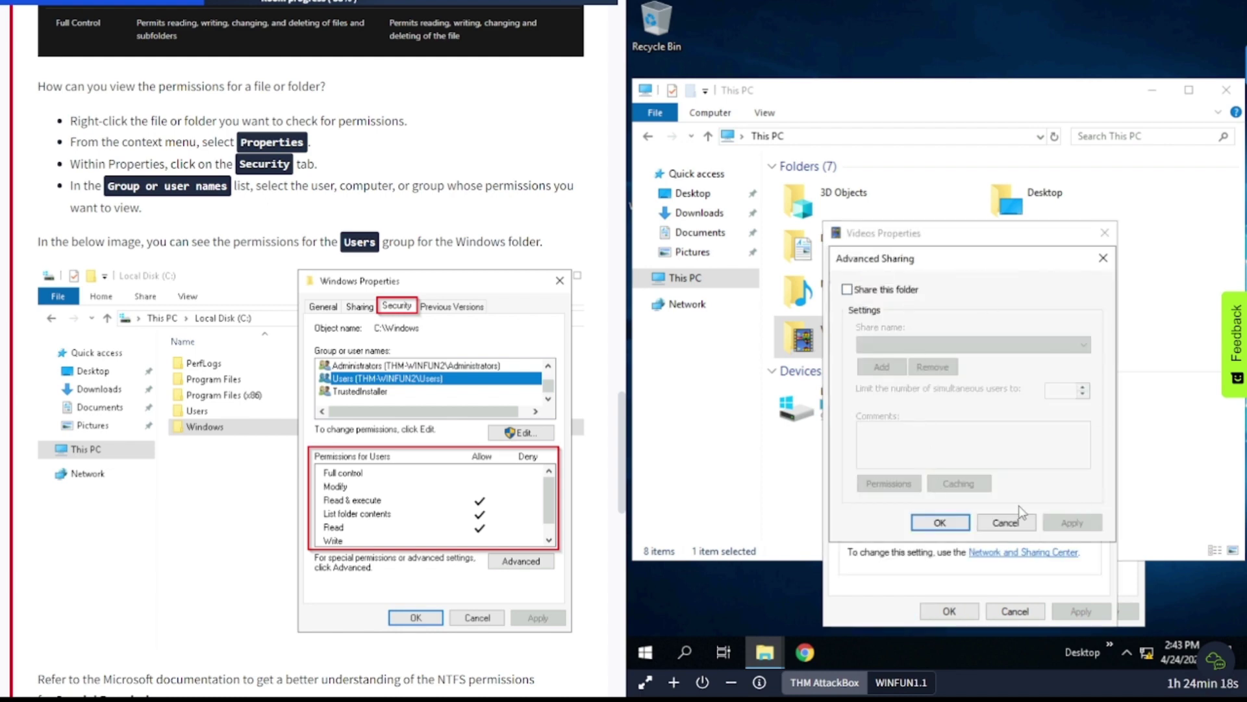
pyautogui.click(1010, 522)
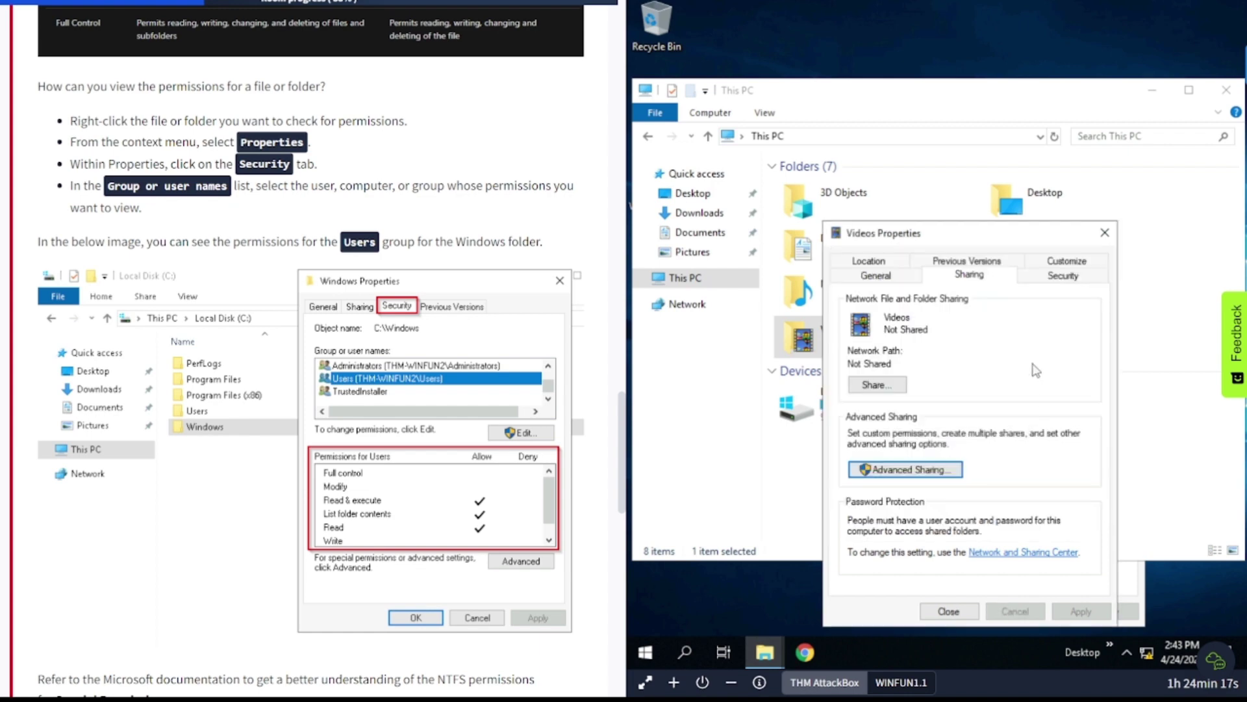
# Open the Videos folder's editable Security permissions, showing SYSTEM with Full control.
pyautogui.click(1051, 279)
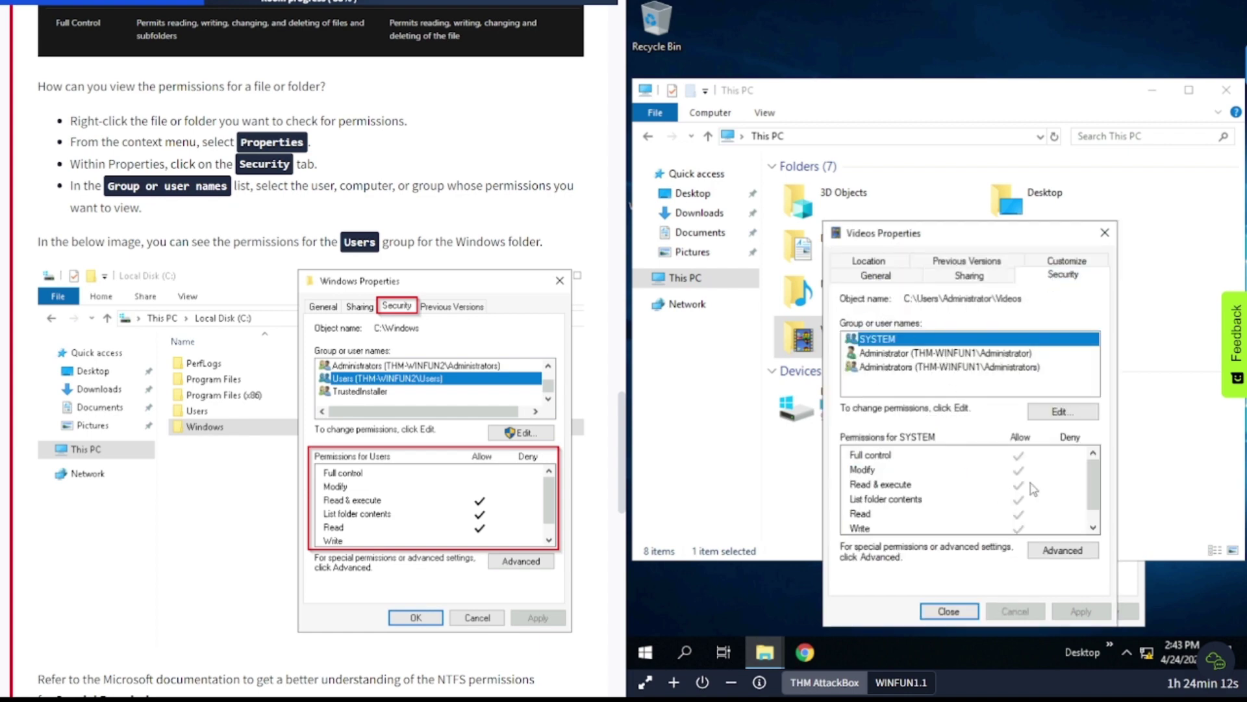
pyautogui.moveTo(1090, 466); pyautogui.dragTo(1086, 502)
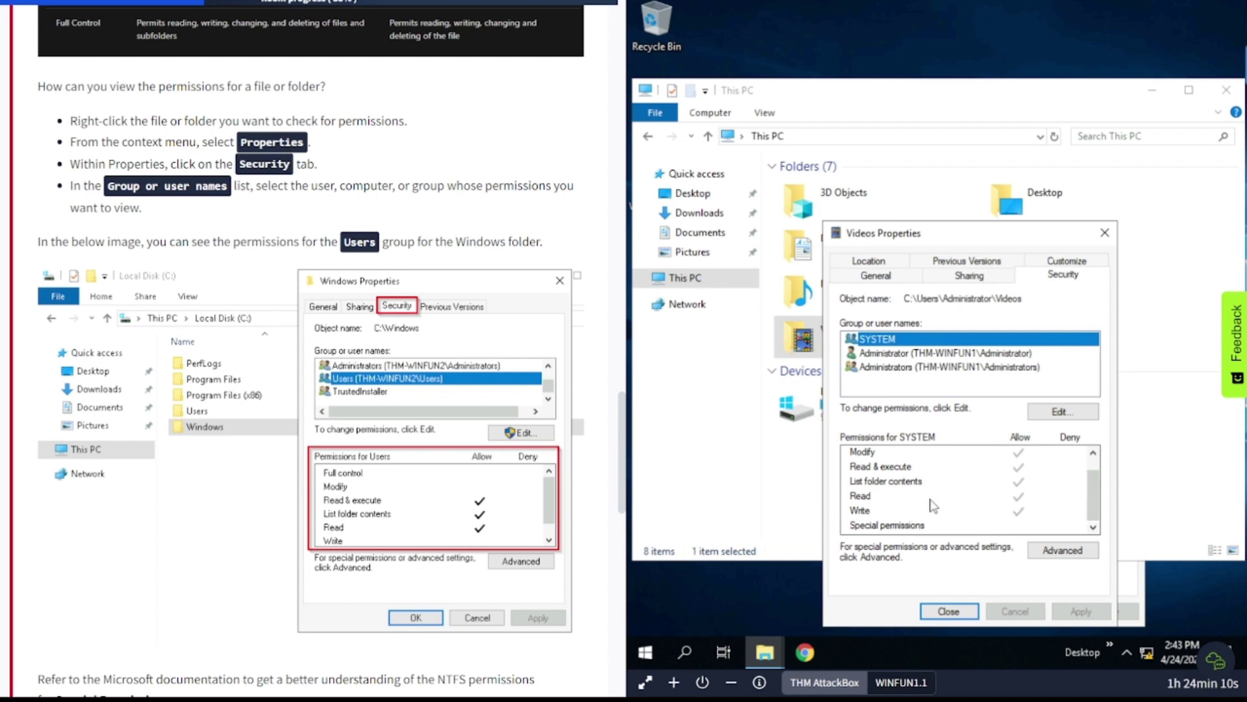
pyautogui.click(1063, 411)
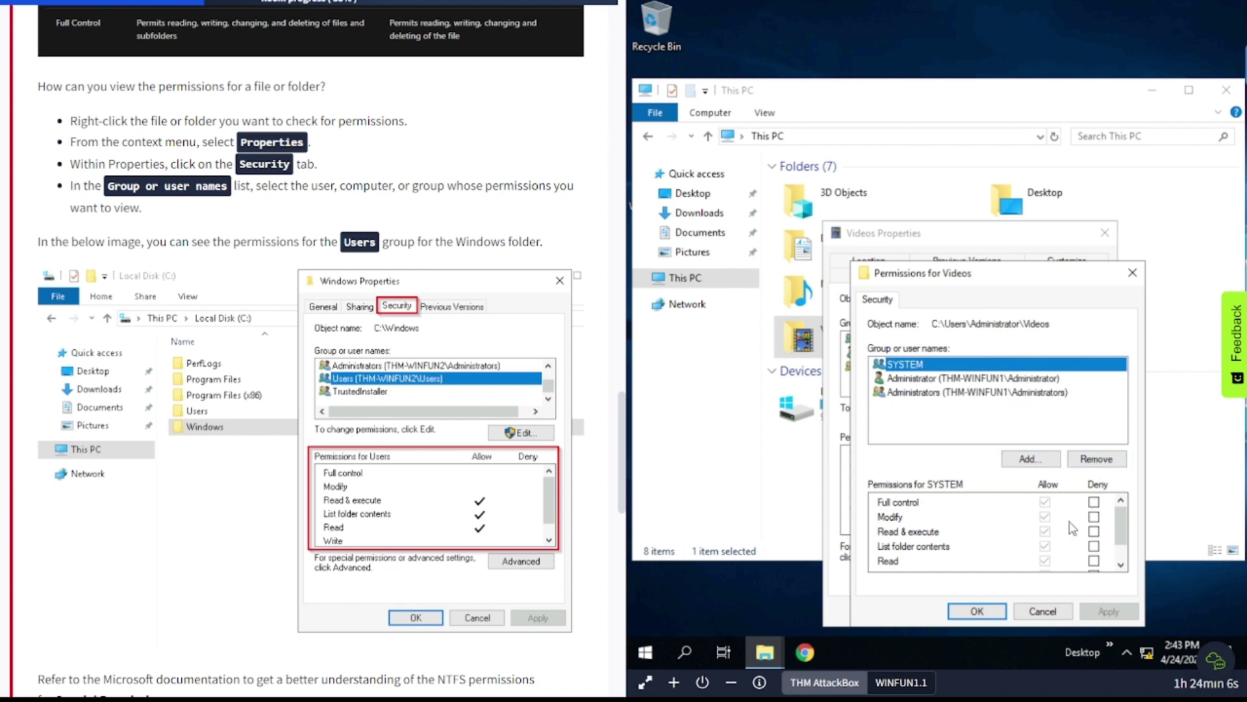
pyautogui.scroll(-1, 1073, 528)
pyautogui.scroll(-8, 96, 137)
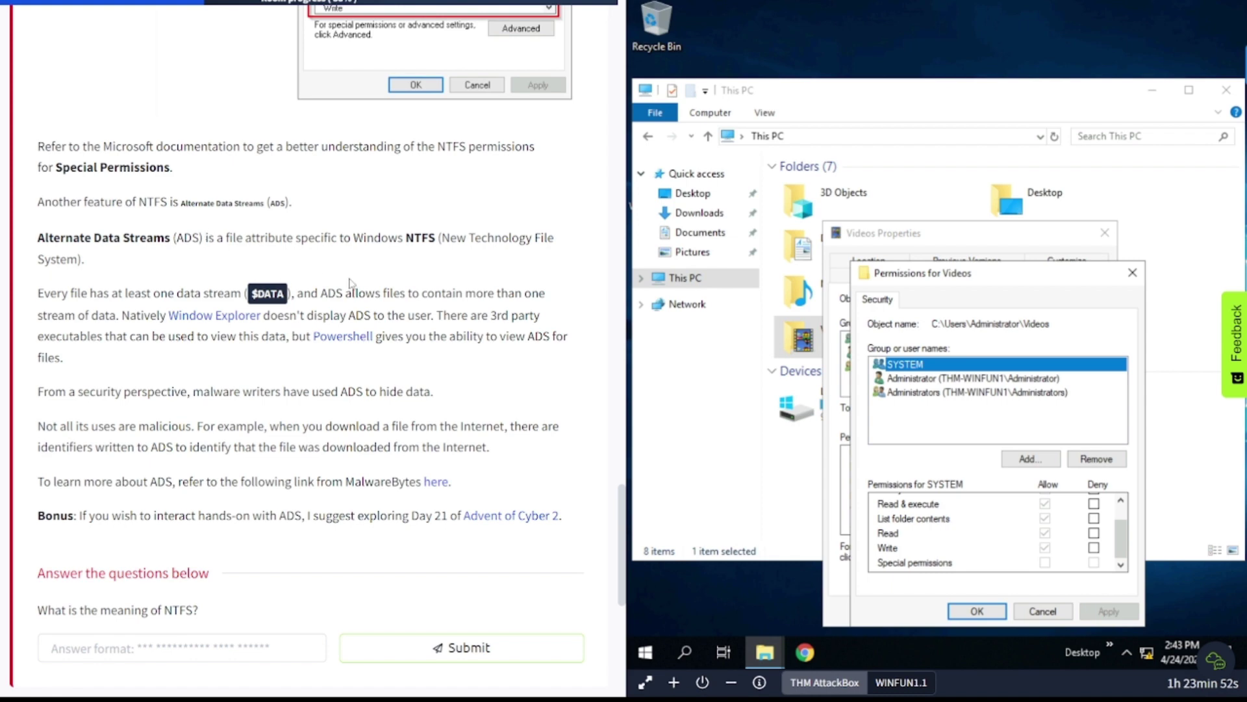
# Scroll Task 4 past the Alternate Data Streams section to the NTFS meaning question.
pyautogui.scroll(-2, 349, 280)
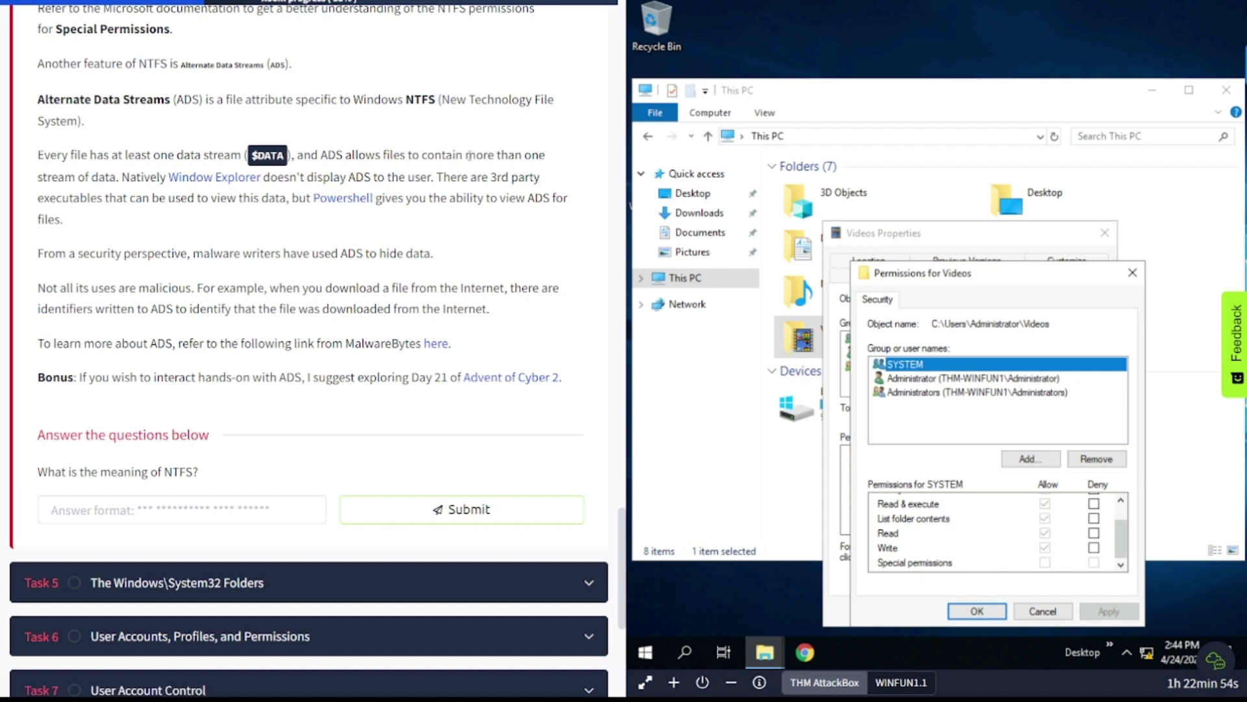
# Submit 'New Technology File System' as the meaning of NTFS and expand Task 5.
pyautogui.moveTo(442, 101); pyautogui.dragTo(78, 122)
pyautogui.hotkey('ctrl', 'c')
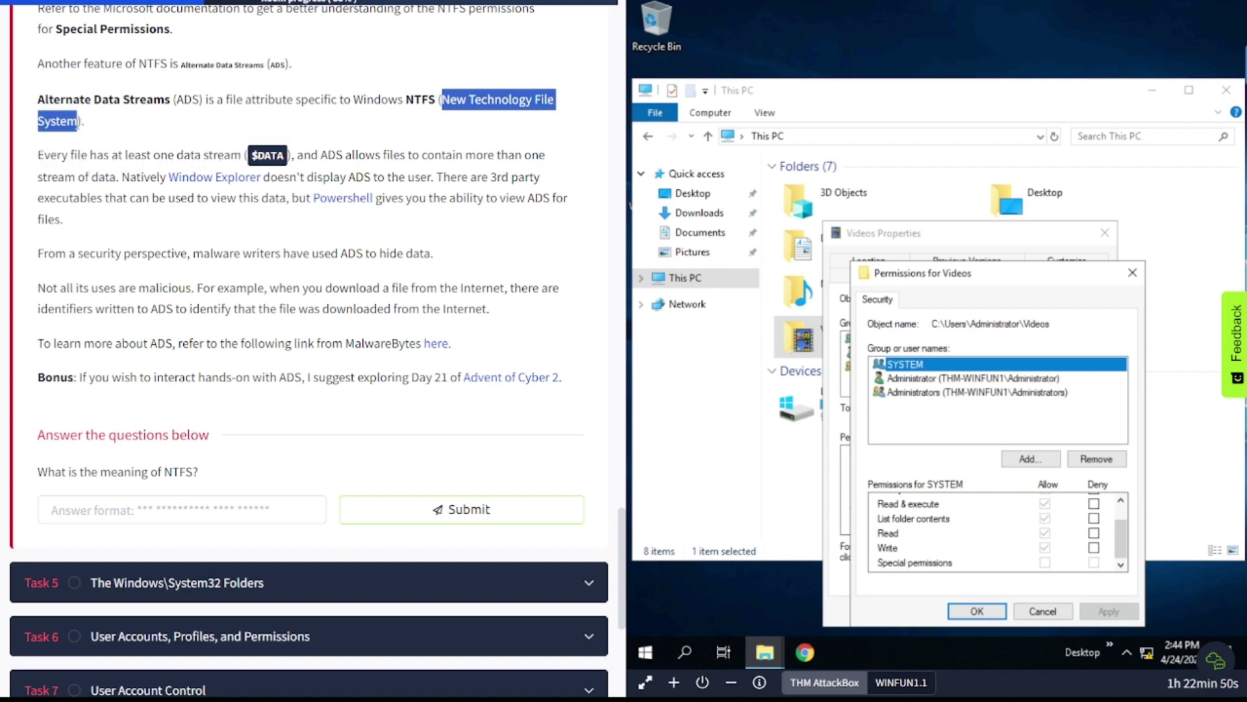
pyautogui.click(257, 506)
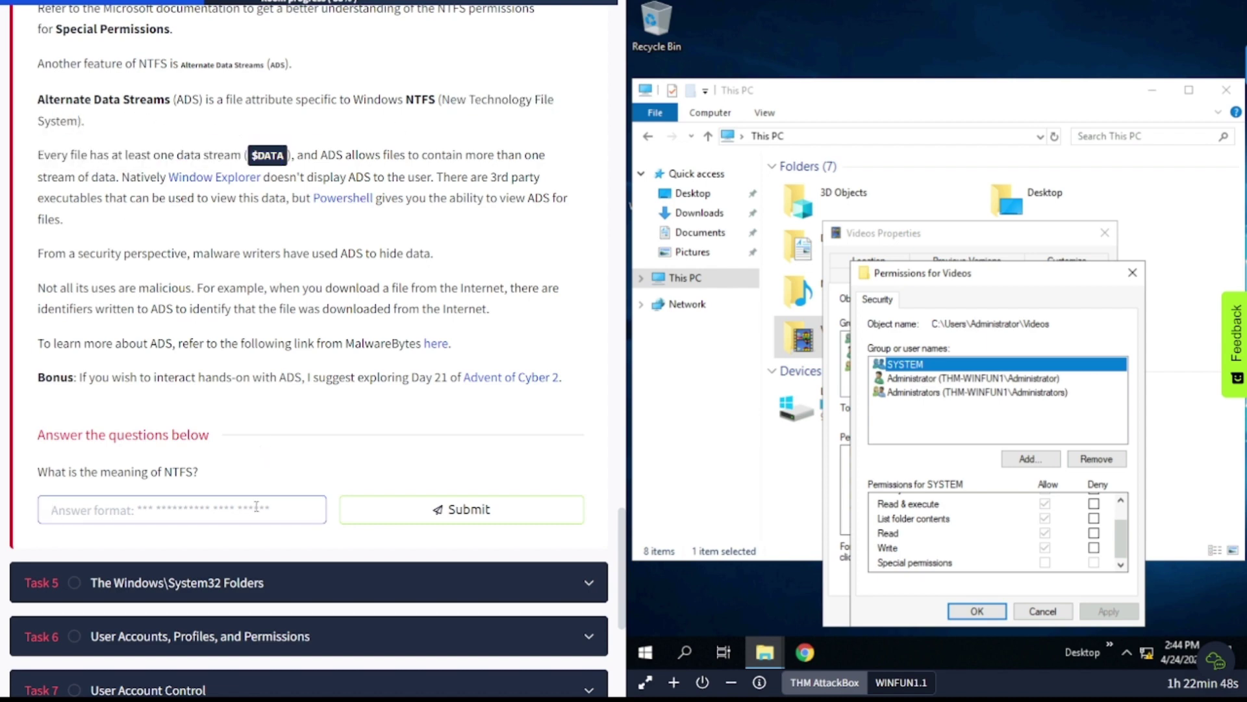
pyautogui.hotkey('ctrl', 'v')
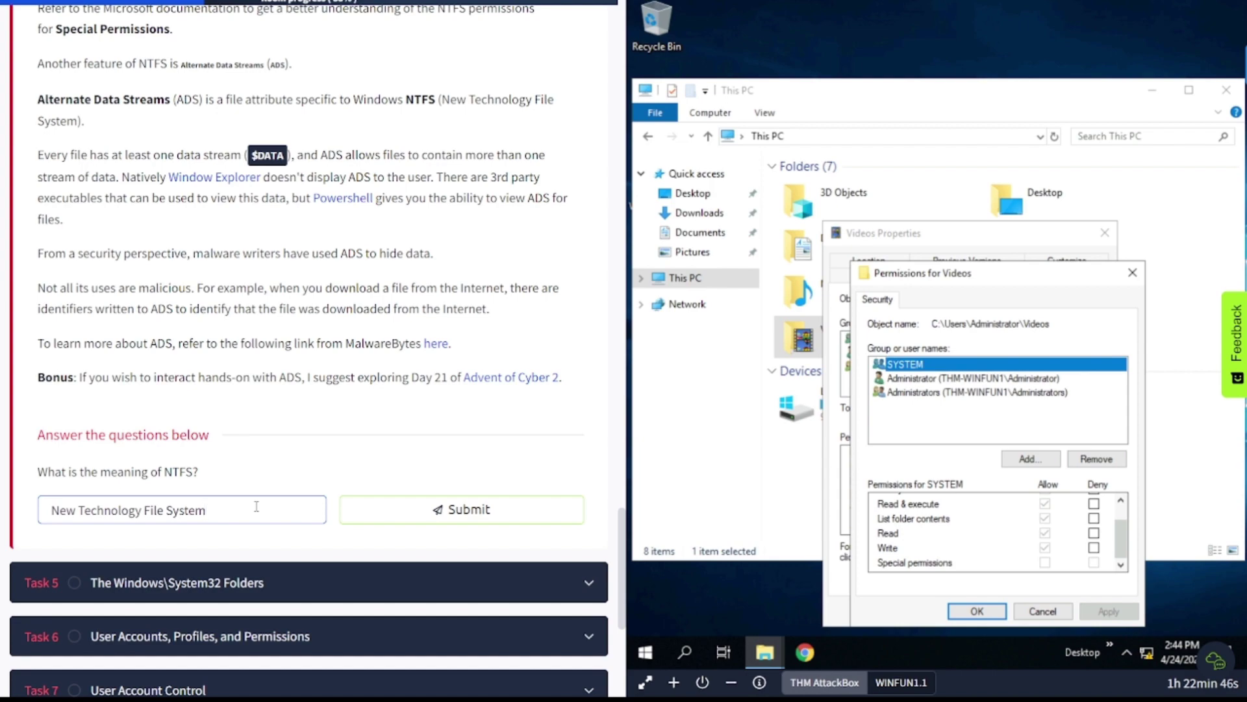
pyautogui.press('Return')
pyautogui.click(291, 583)
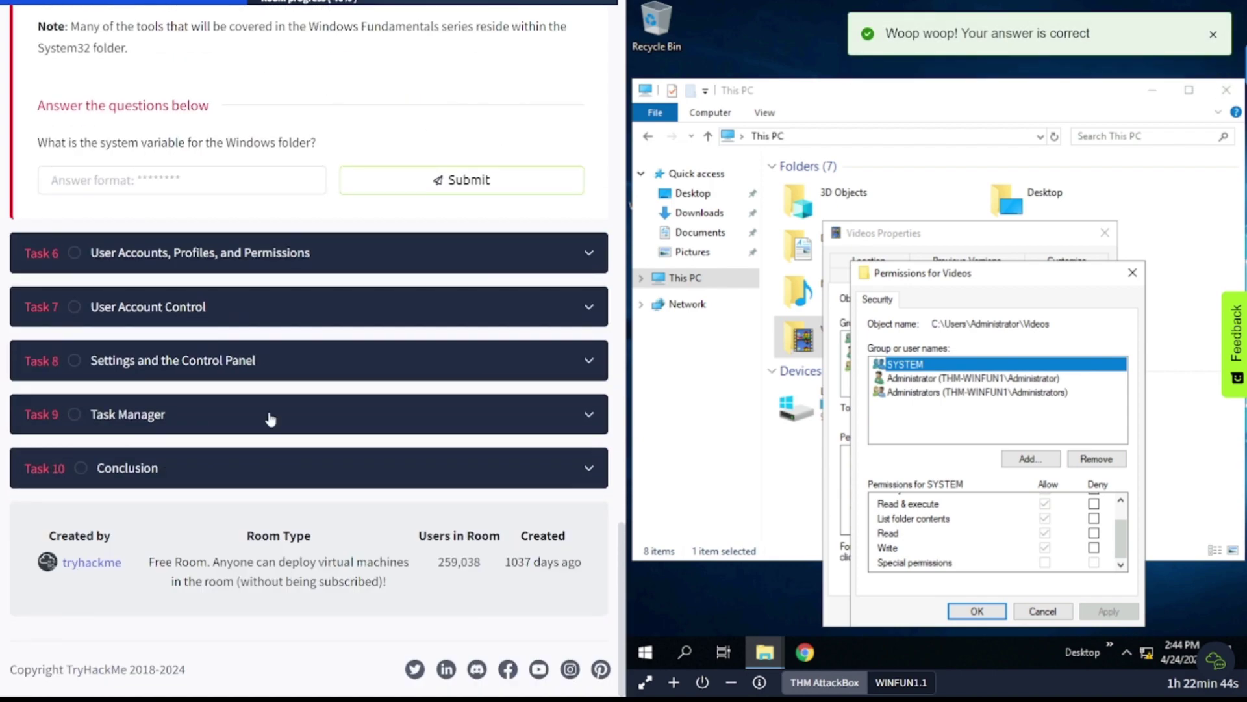
# Read through Task 5's Windows\System32 folder explanation.
pyautogui.scroll(18, 271, 419)
pyautogui.scroll(-3, 270, 413)
pyautogui.scroll(-1, 271, 413)
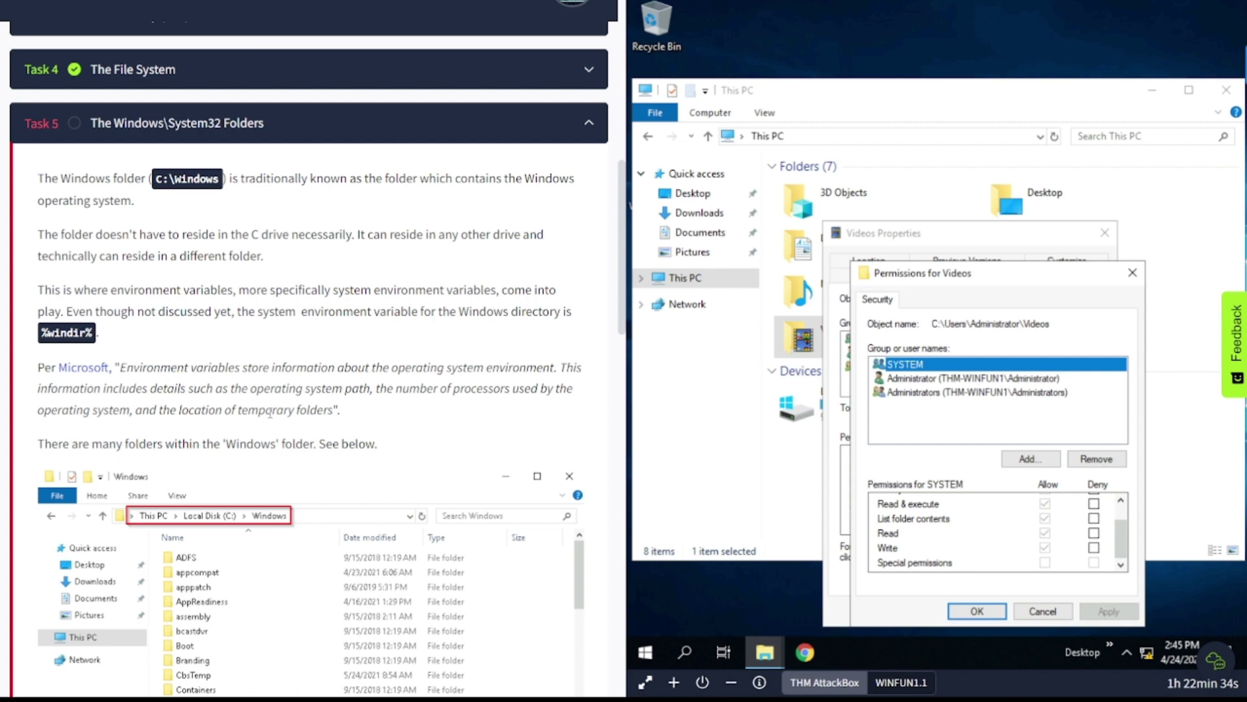
pyautogui.scroll(-2, 270, 413)
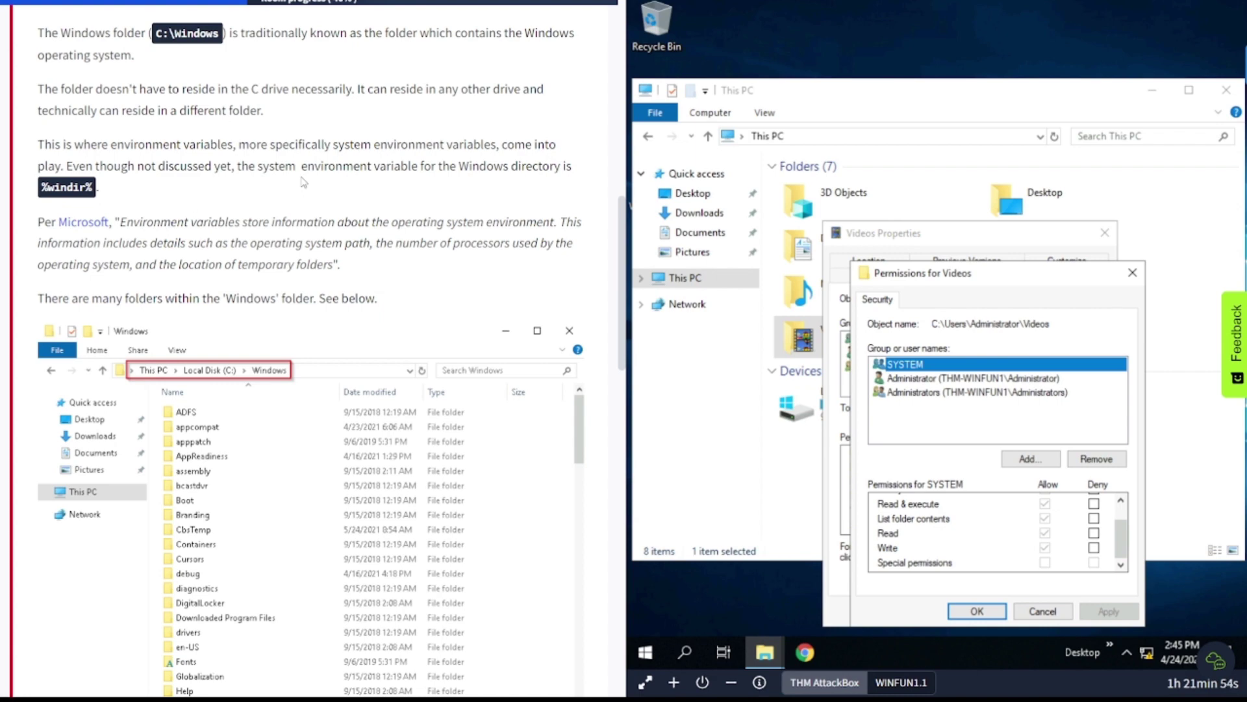
pyautogui.scroll(-4, 336, 388)
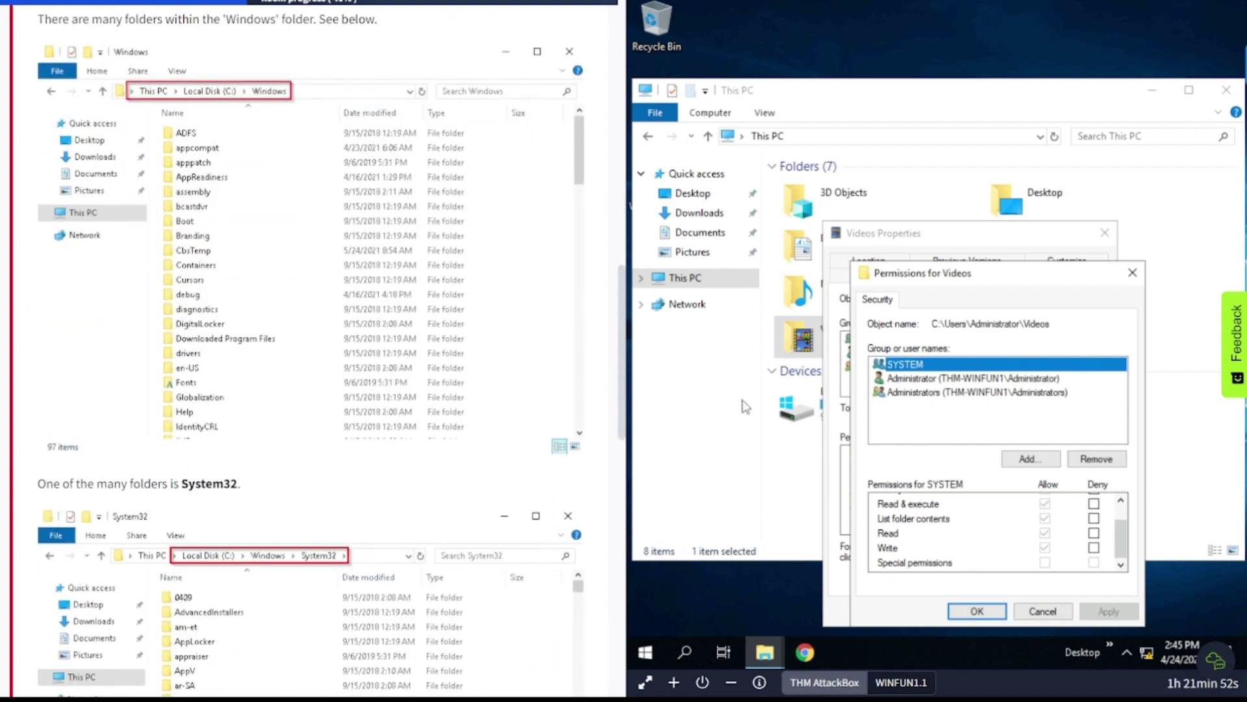
# Cancel the Videos Permissions dialog and close Videos Properties.
pyautogui.click(799, 464)
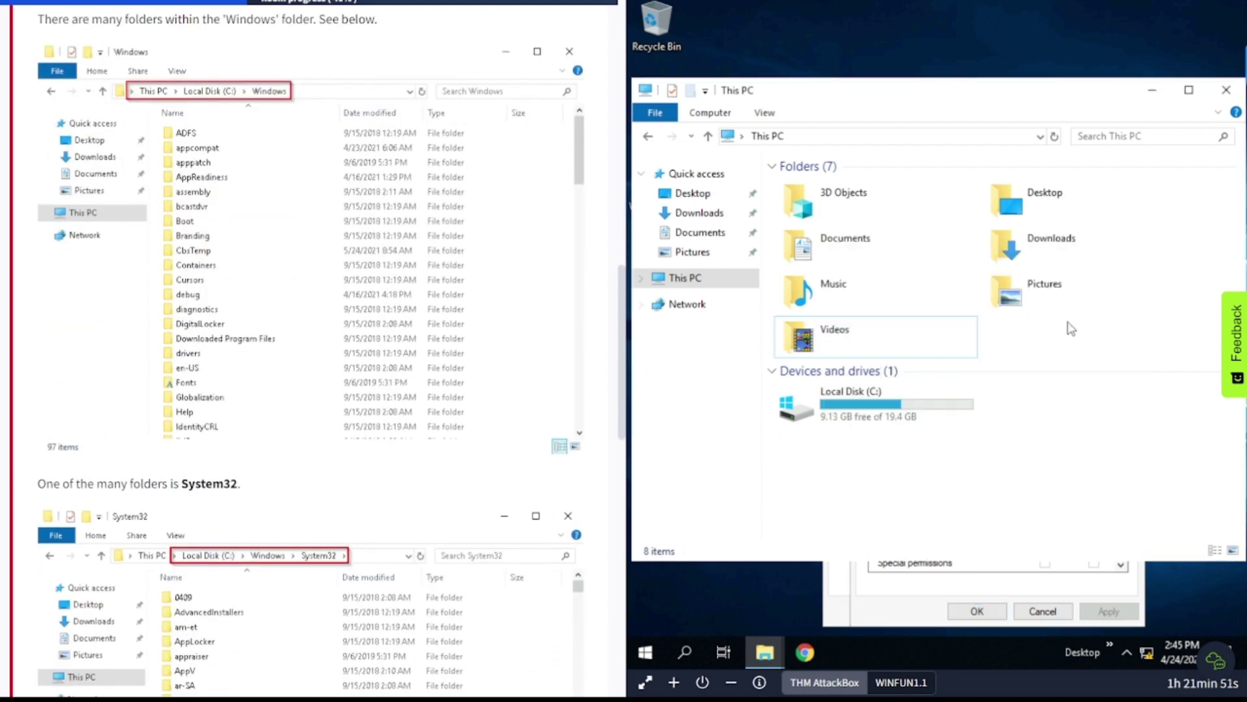
pyautogui.click(958, 588)
pyautogui.click(1043, 610)
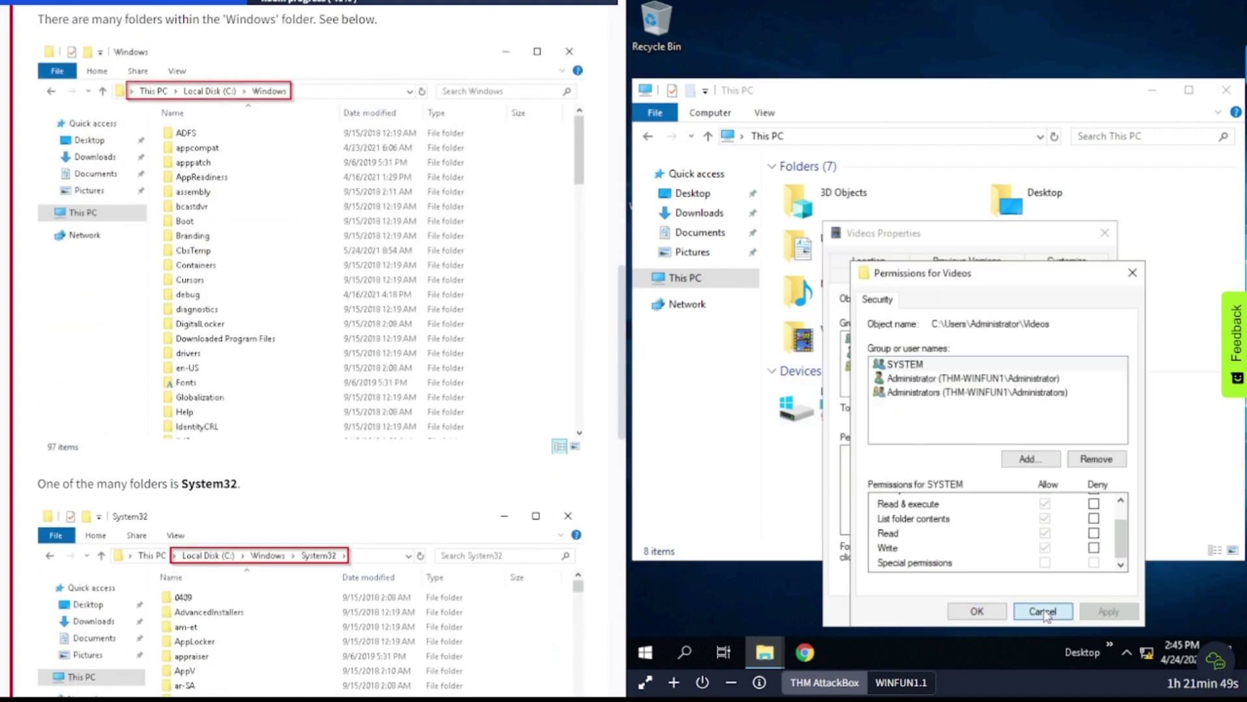
pyautogui.click(1105, 233)
# Browse from Local Disk (C:) into Windows and then System32, with 3,975 items.
pyautogui.doubleClick(838, 400)
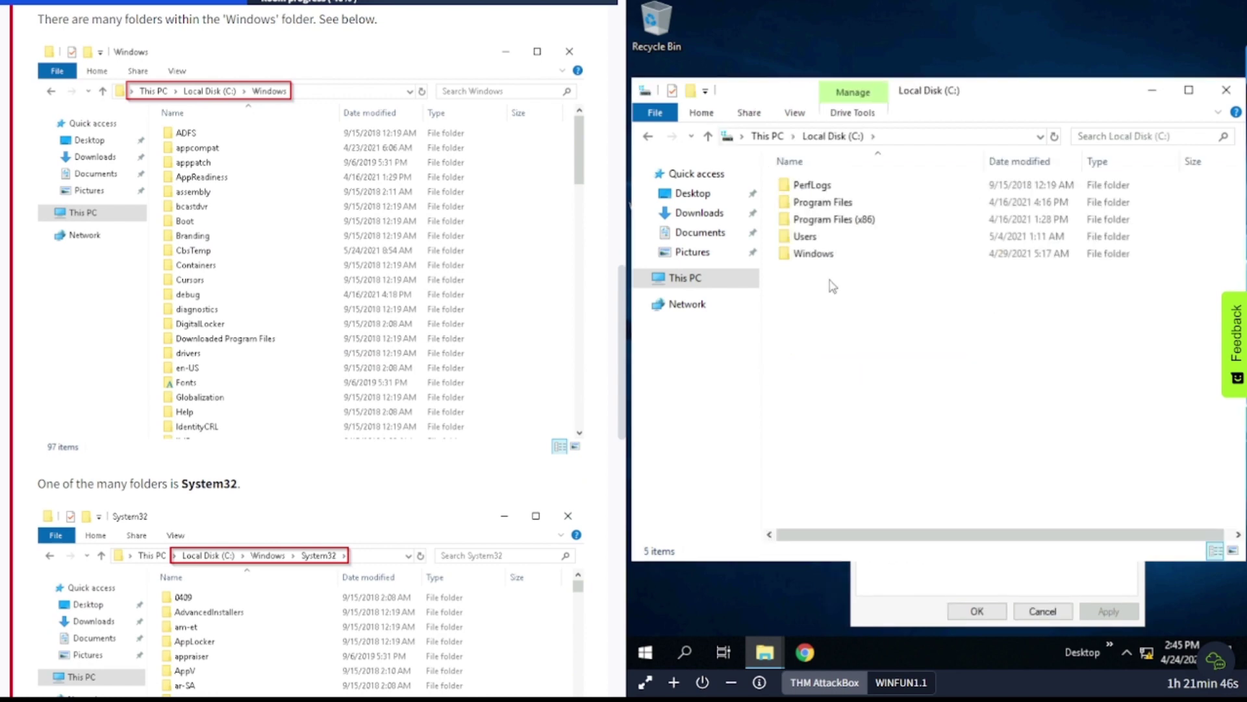
pyautogui.doubleClick(815, 254)
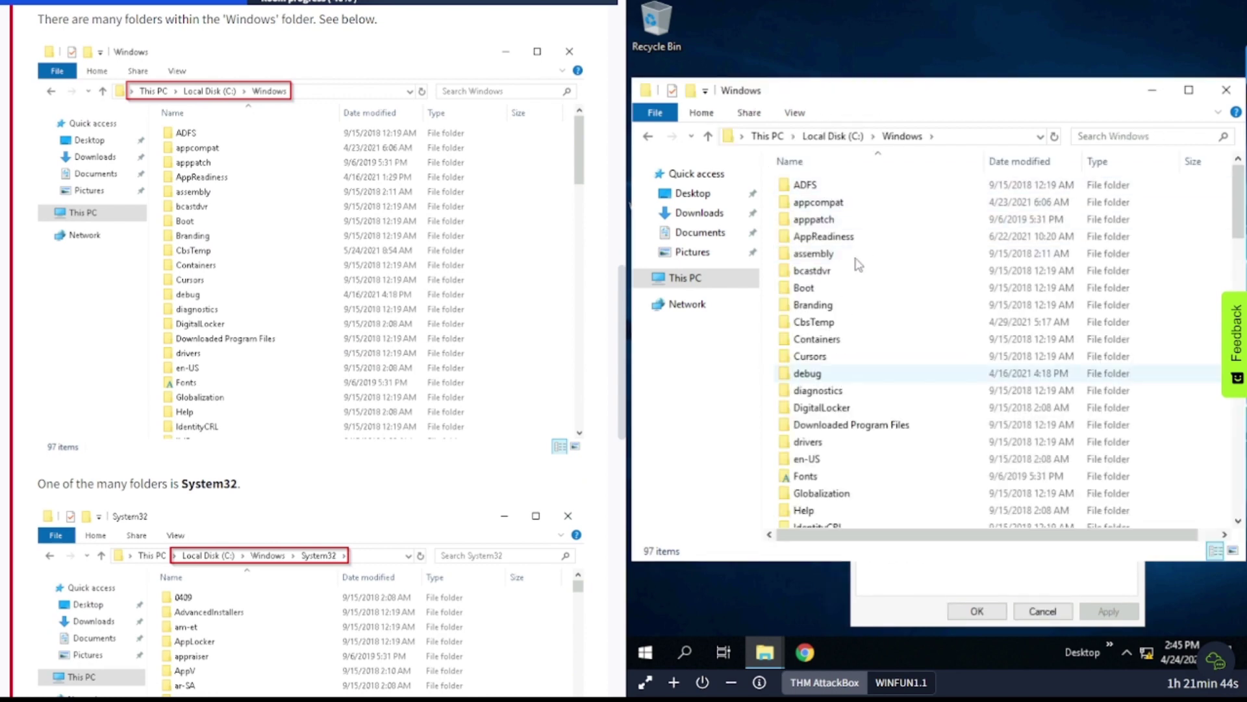
pyautogui.scroll(-1, 326, 331)
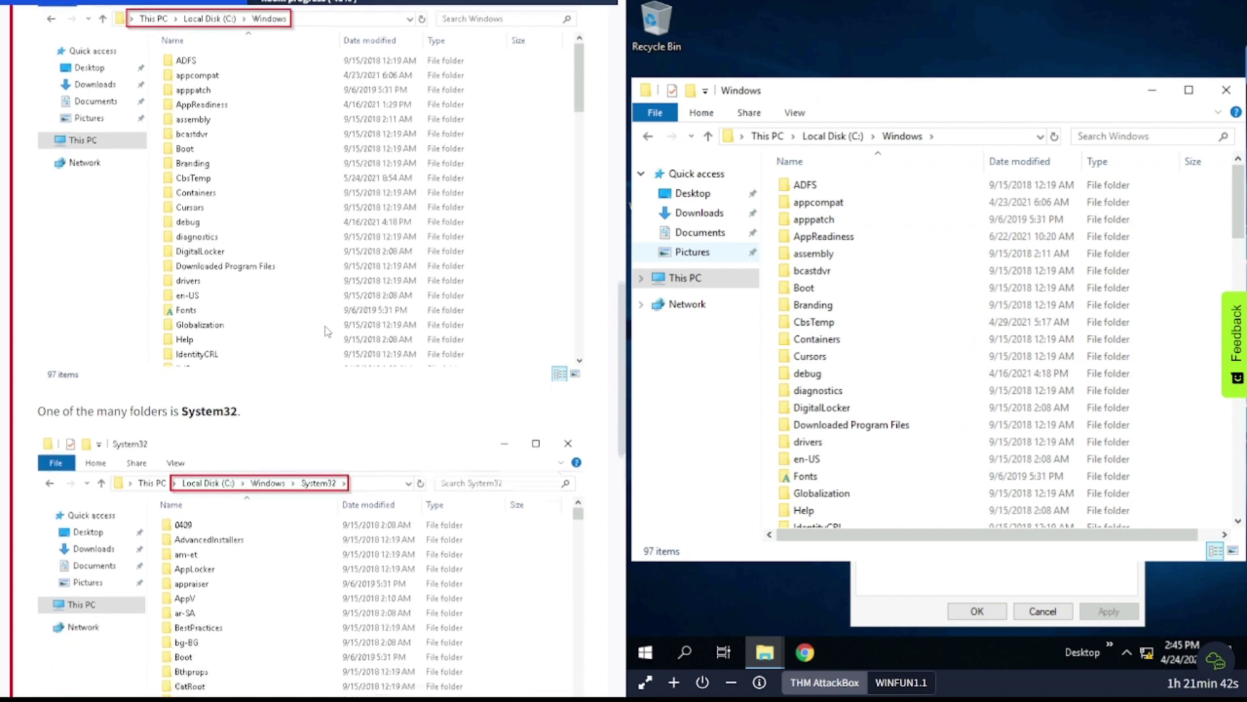
pyautogui.scroll(-5, 327, 332)
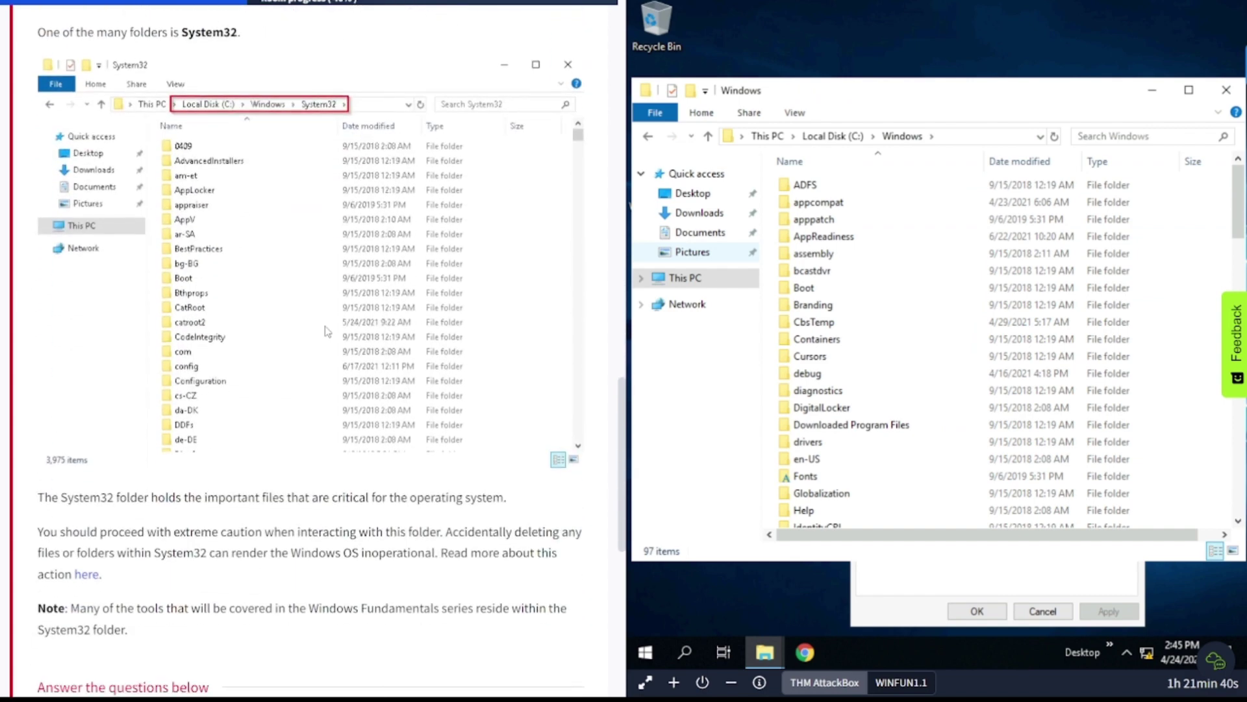
pyautogui.scroll(-1, 327, 331)
pyautogui.scroll(2, 327, 331)
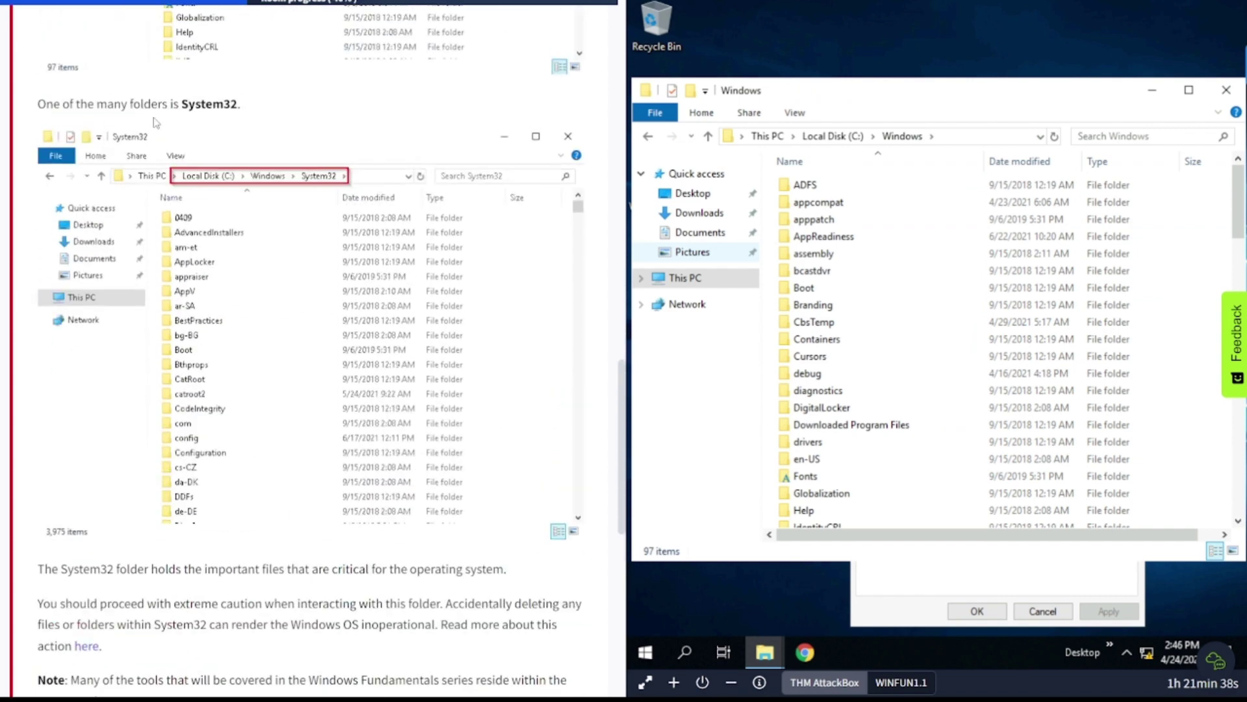
pyautogui.scroll(-9, 853, 388)
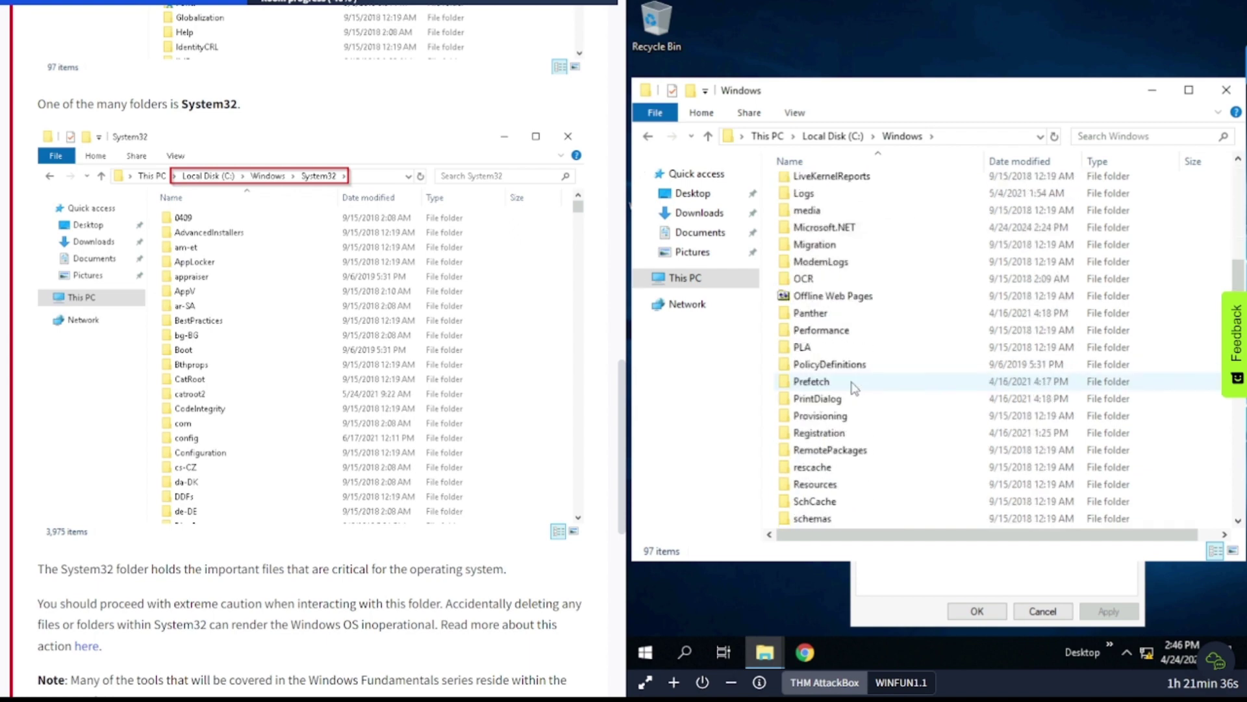
pyautogui.scroll(-3, 853, 393)
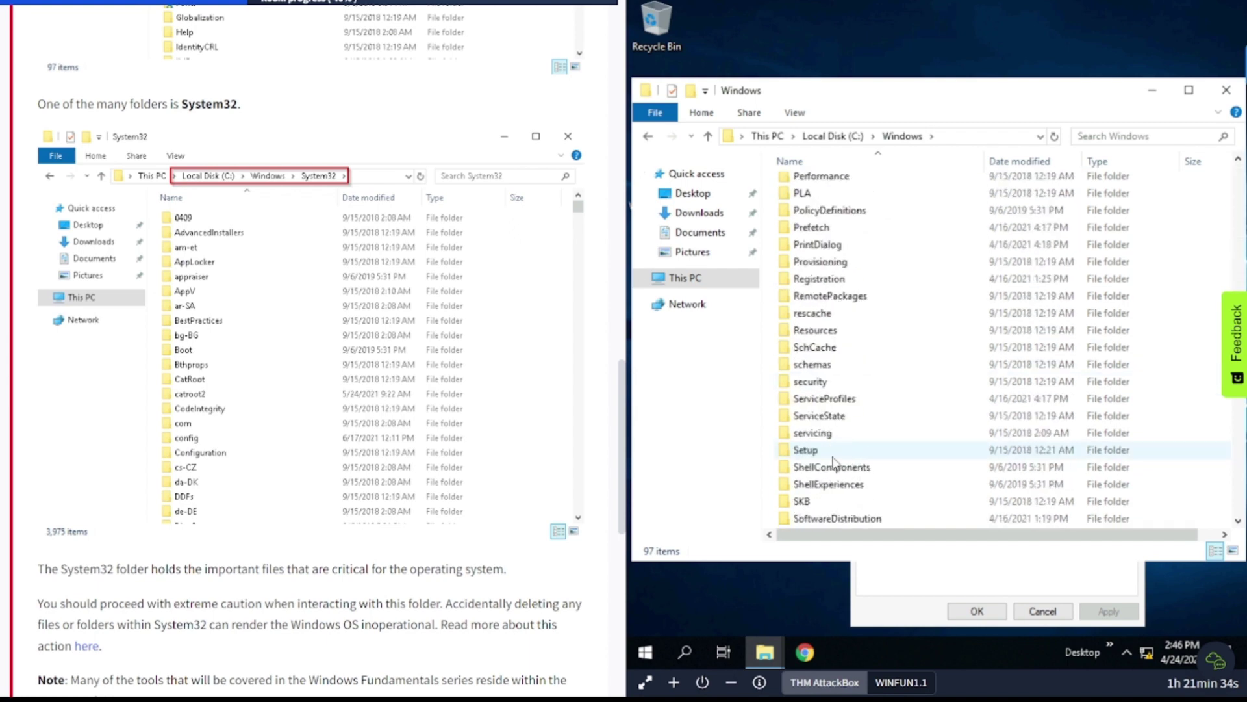
pyautogui.scroll(-2, 849, 409)
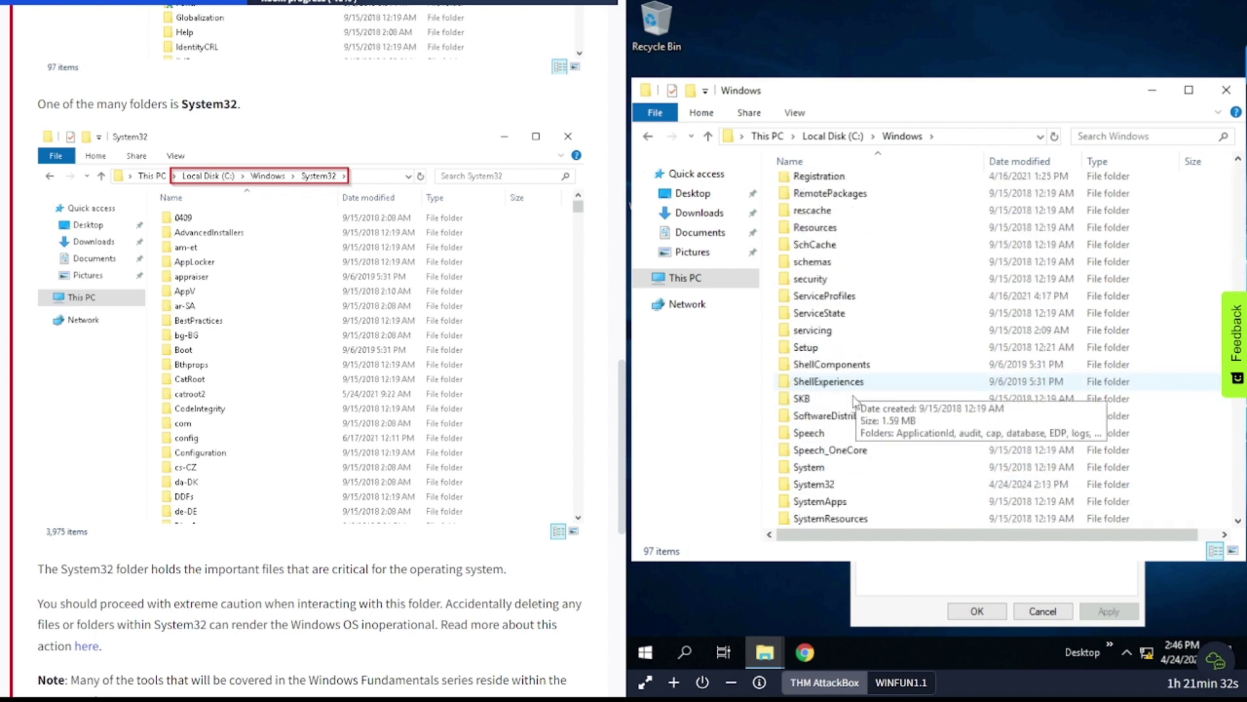
pyautogui.doubleClick(815, 489)
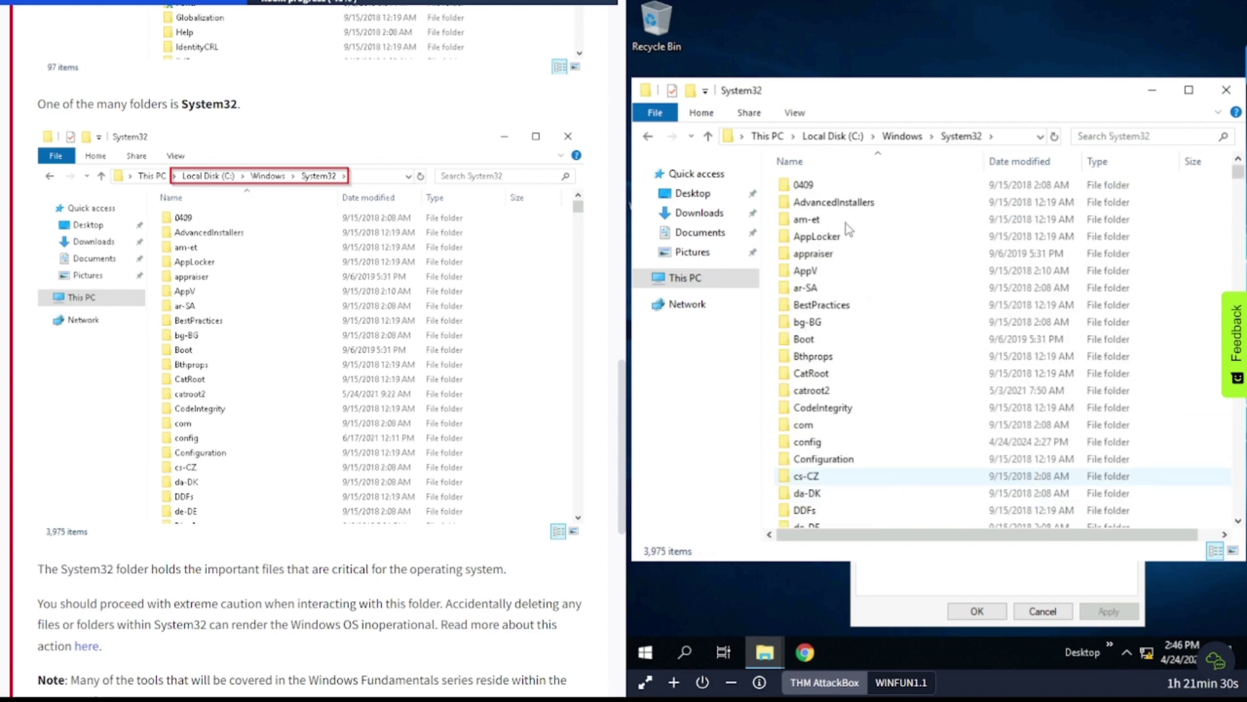
pyautogui.scroll(-5, 289, 421)
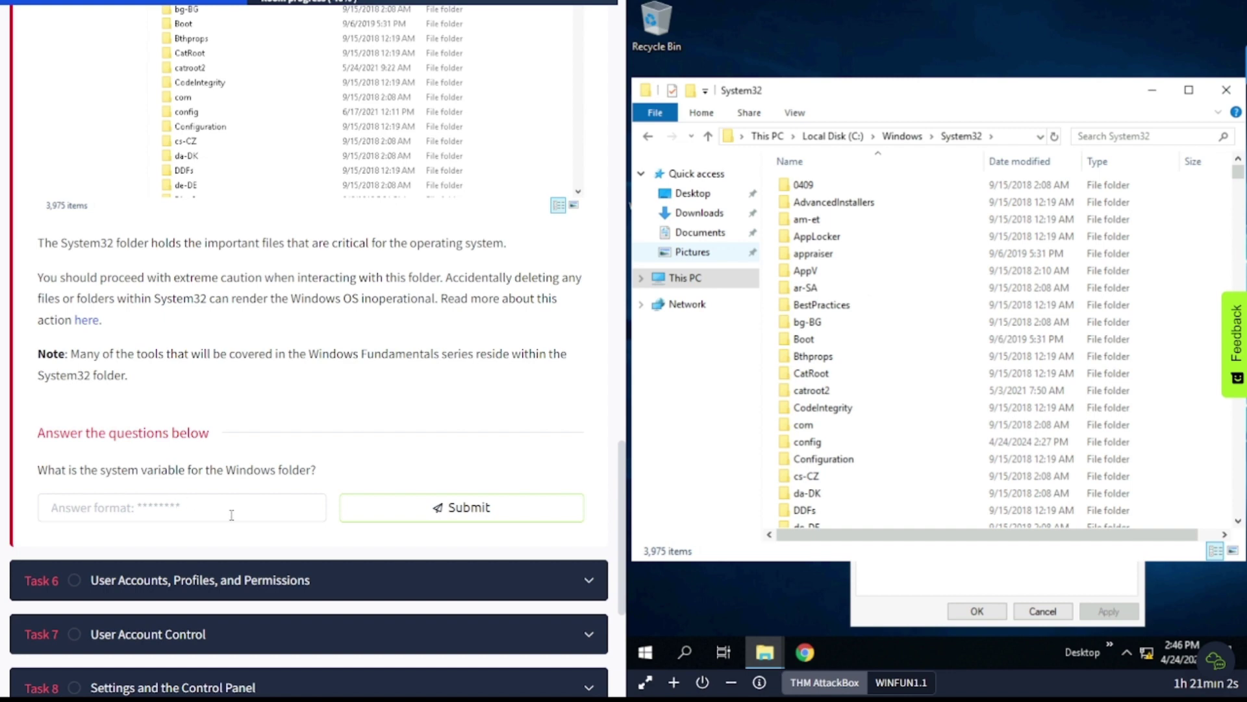
# Copy '%windir%' from the text and submit it as the Windows folder's system variable.
pyautogui.scroll(15, 231, 515)
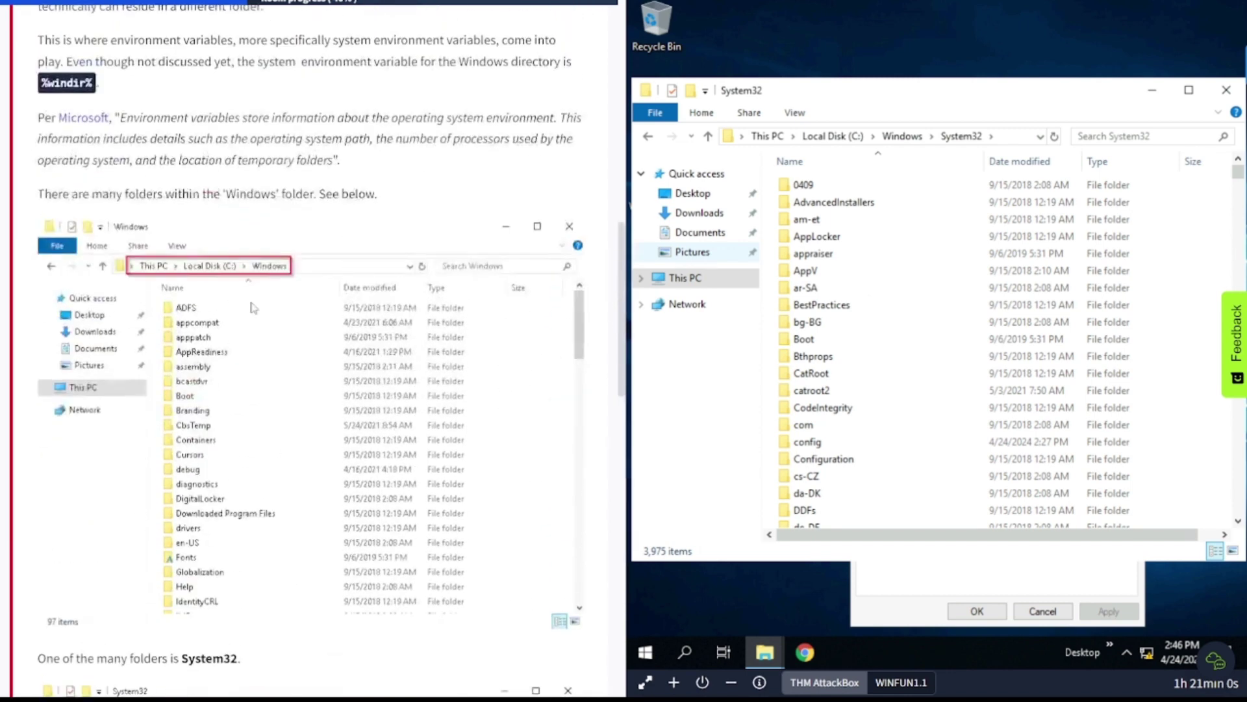
pyautogui.moveTo(42, 254); pyautogui.dragTo(97, 261)
pyautogui.hotkey('ctrl', 'c')
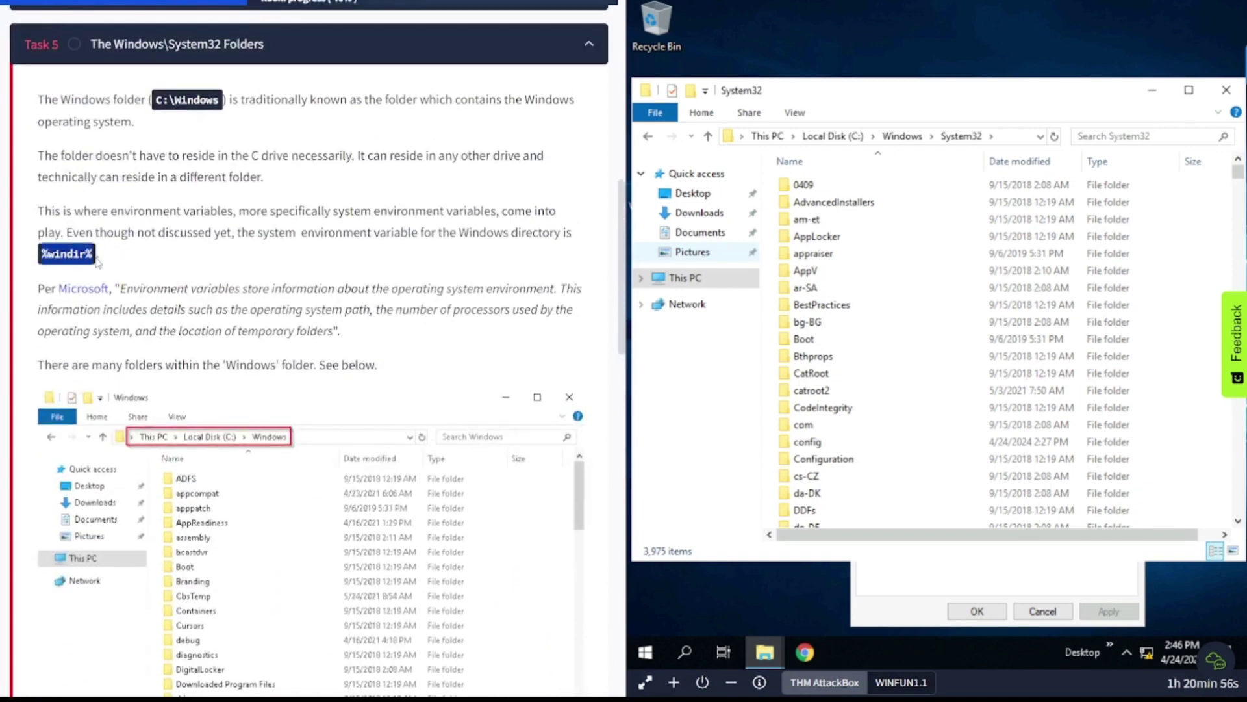
pyautogui.scroll(-15, 98, 261)
pyautogui.click(140, 371)
pyautogui.hotkey('ctrl', 'v')
pyautogui.press('Return')
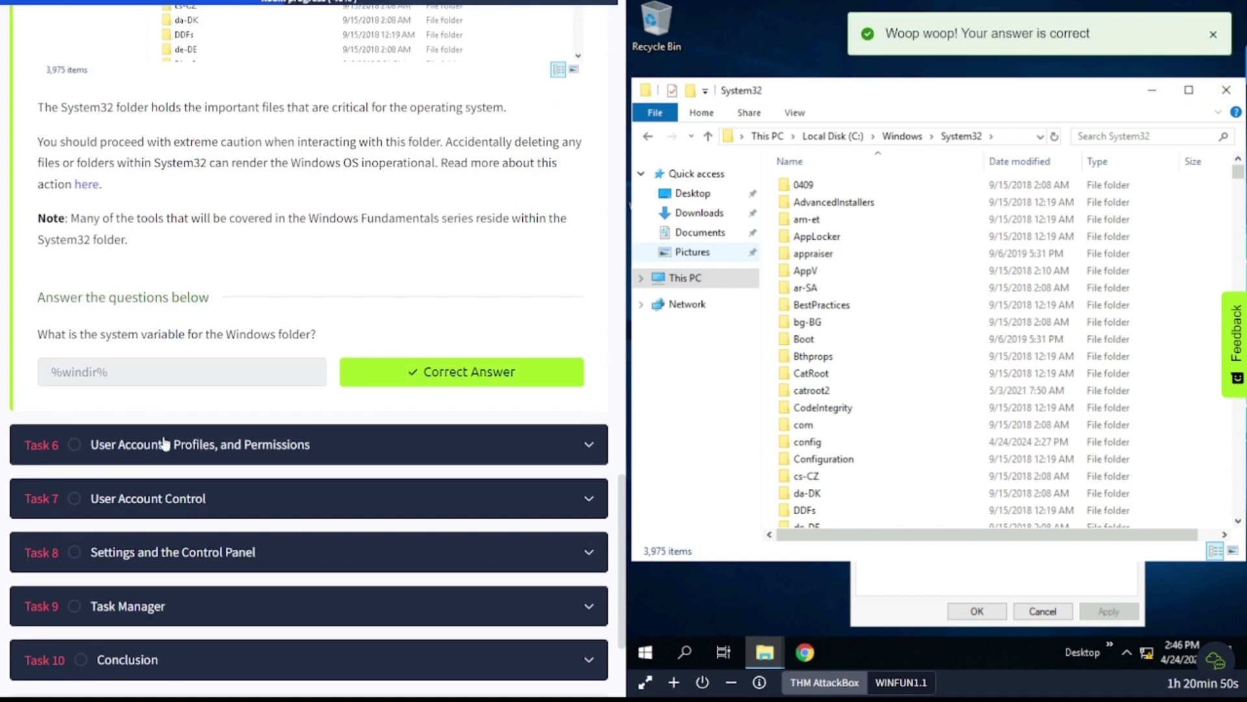
# Expand Task 6 on user accounts and permissions, read it, and view the enlarged Other users image.
pyautogui.click(164, 443)
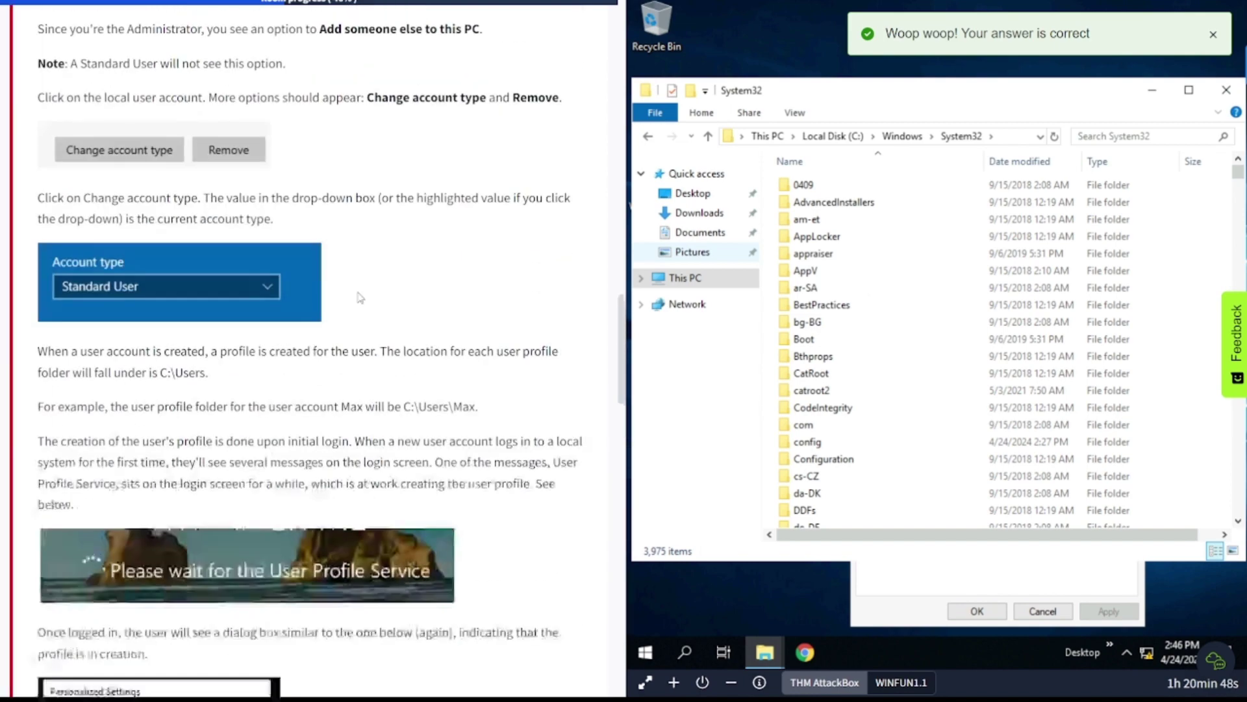
pyautogui.scroll(-2, 359, 296)
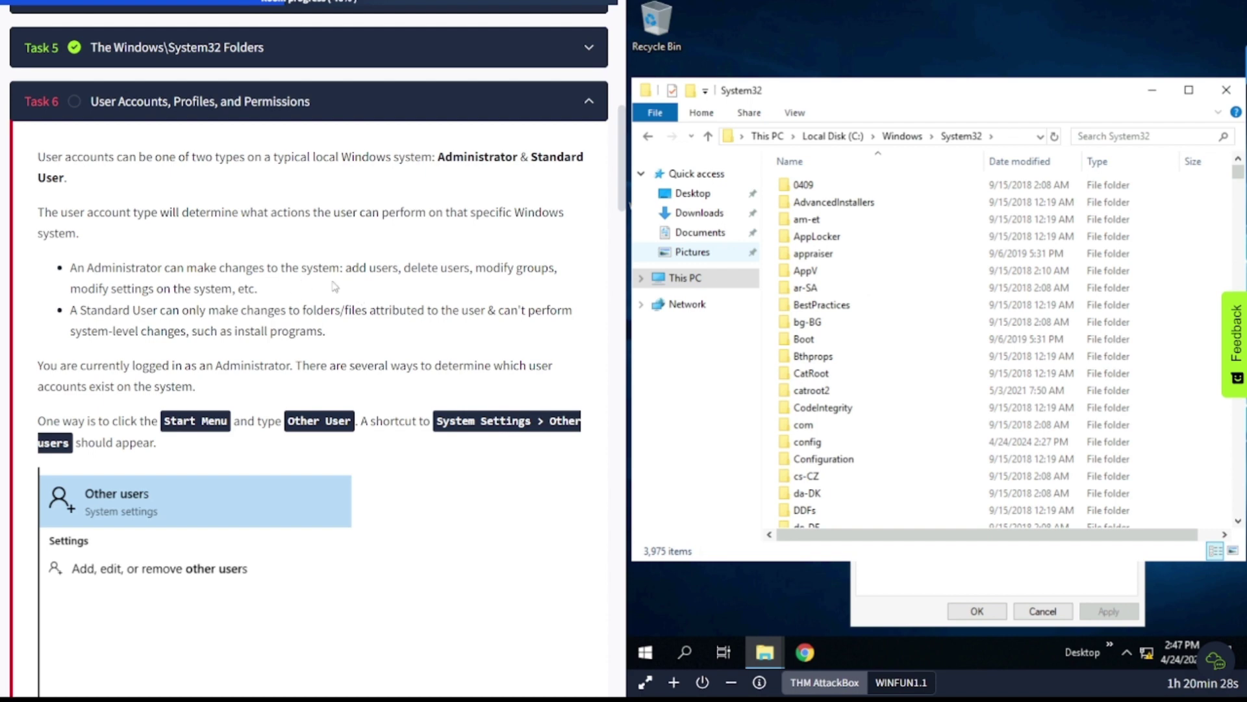
pyautogui.scroll(-3, 335, 287)
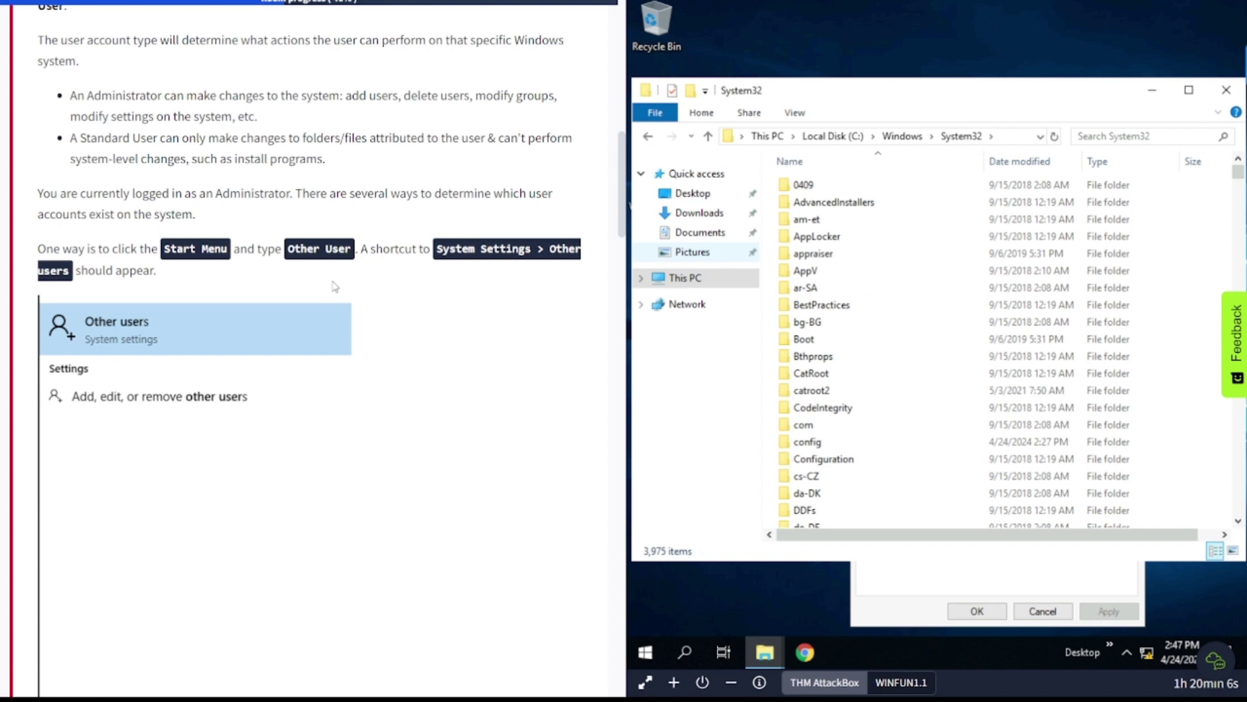
pyautogui.scroll(-3, 334, 286)
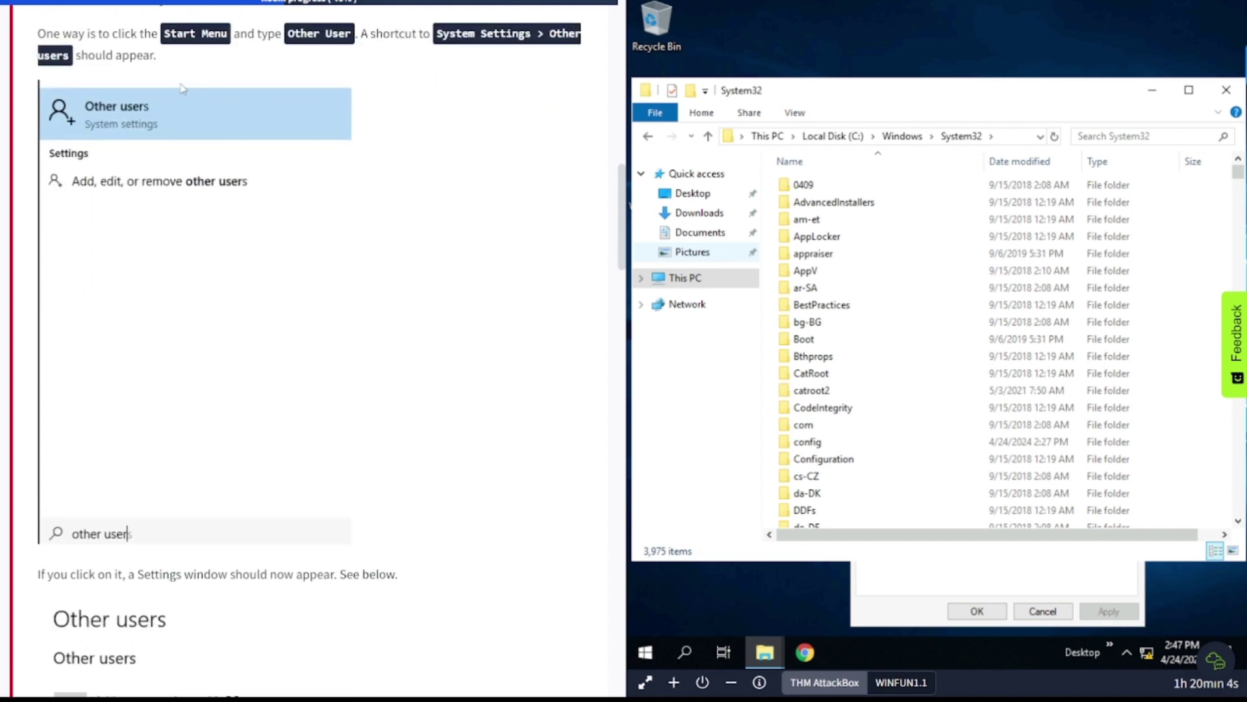
pyautogui.scroll(-4, 241, 354)
pyautogui.scroll(-3, 241, 354)
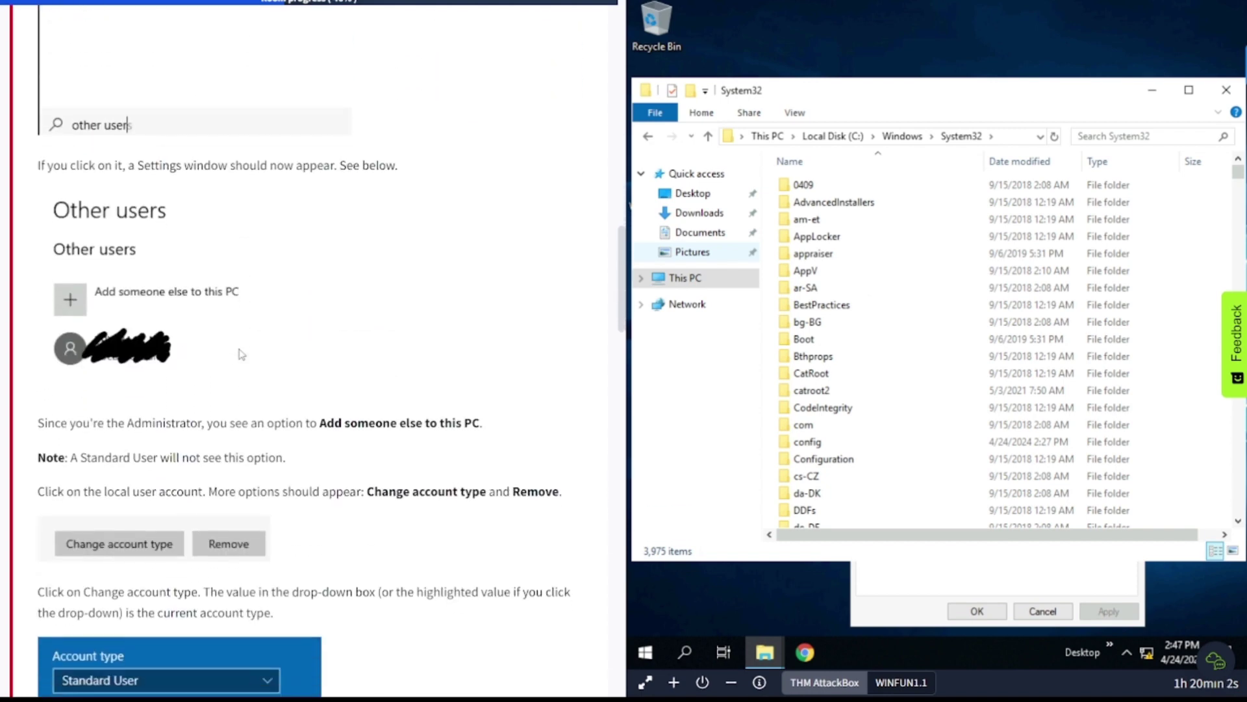
pyautogui.click(239, 354)
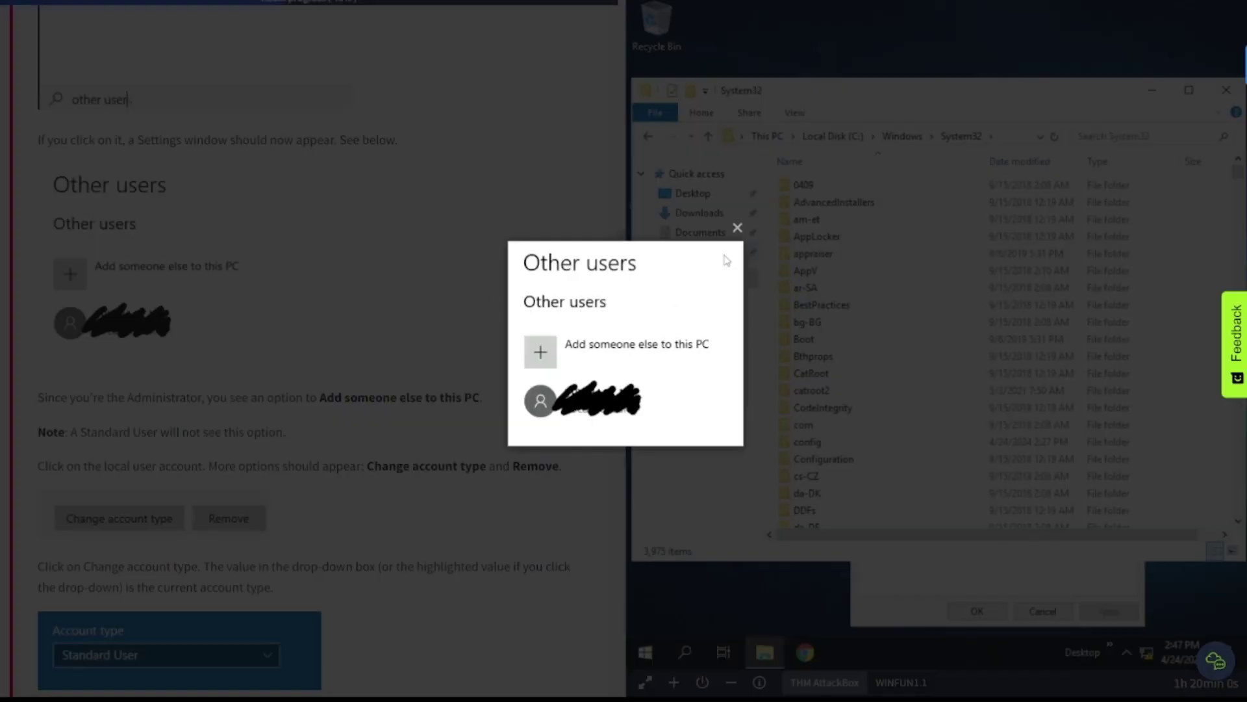
pyautogui.click(737, 227)
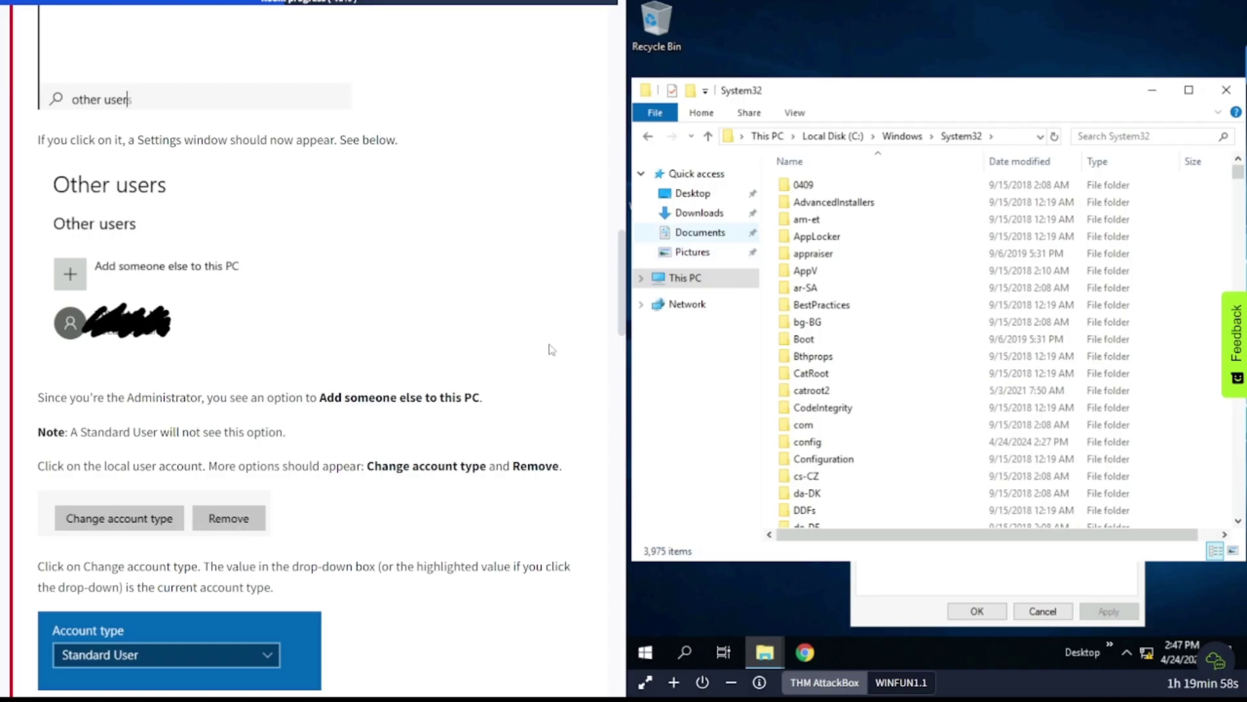
# Search 'other users' and open the Other users settings to show the TRY HACK ME account's options.
pyautogui.click(686, 654)
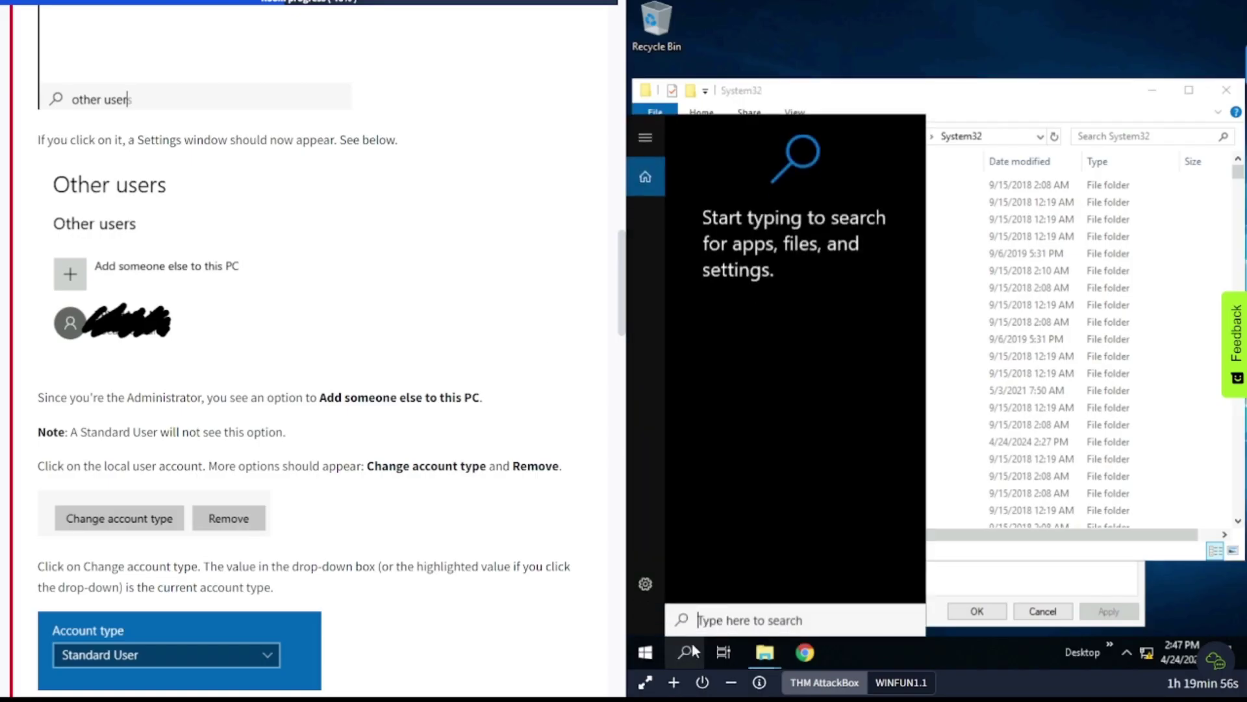
pyautogui.write('o')
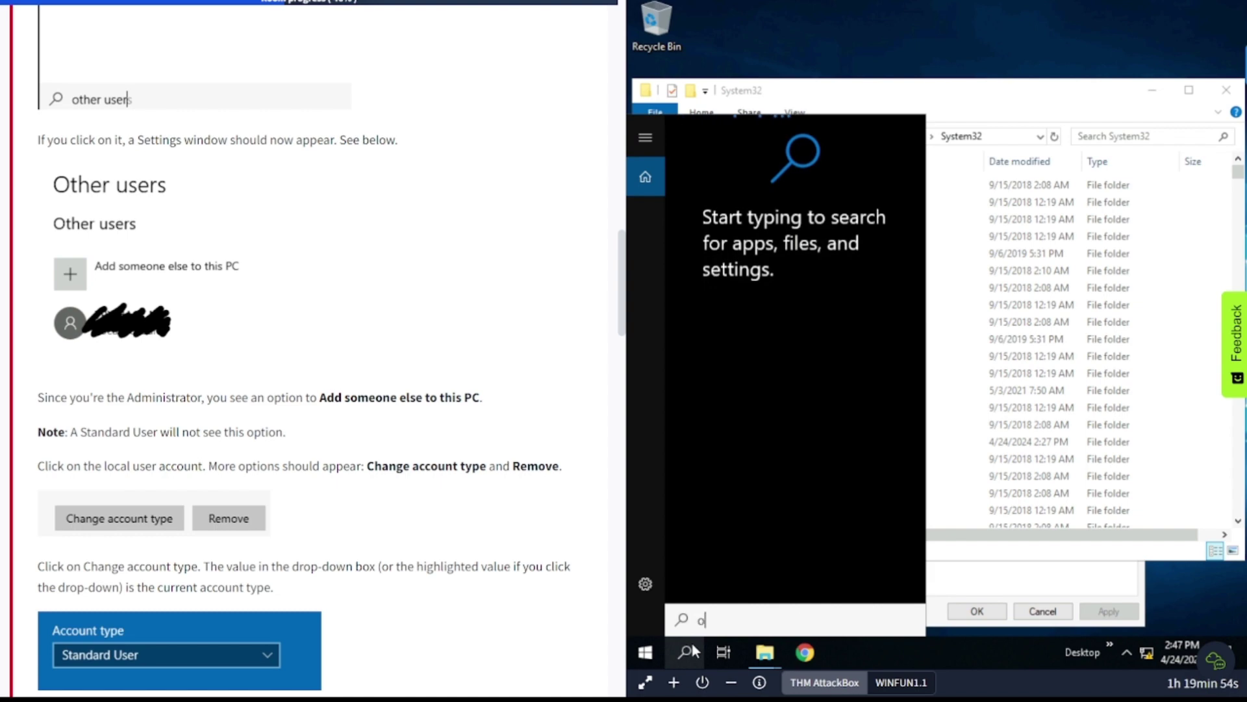
pyautogui.write('ther us')
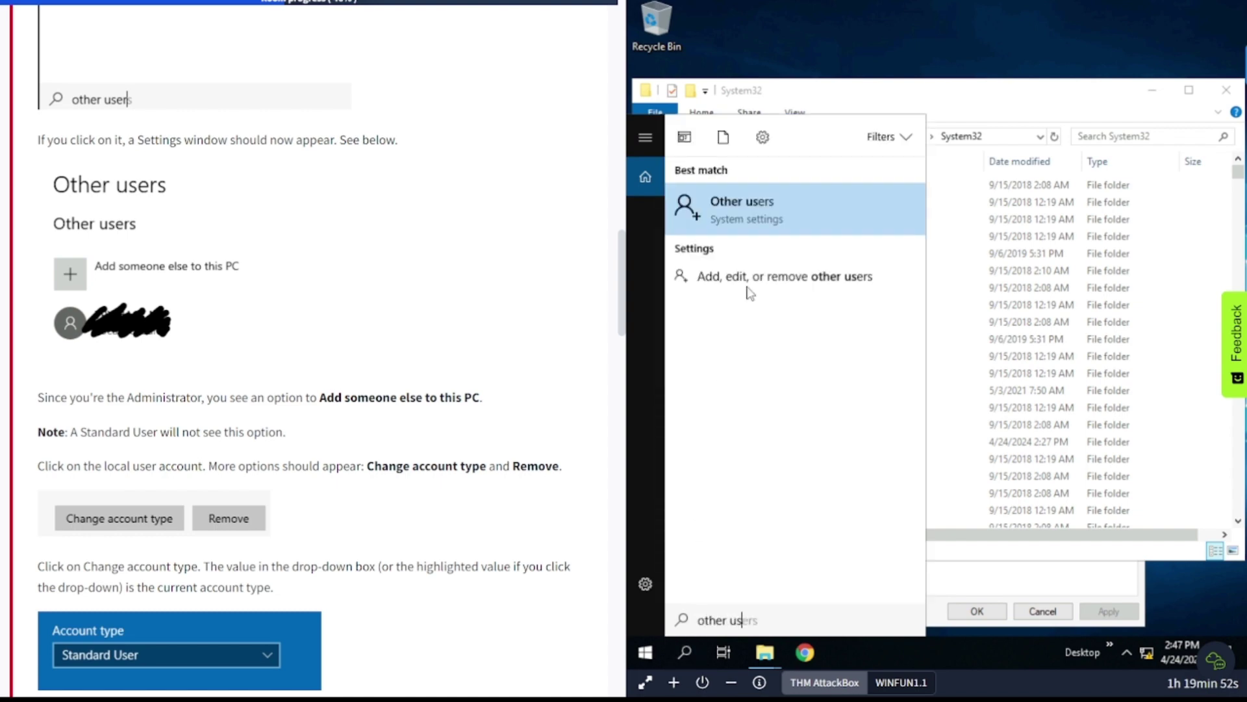
pyautogui.click(744, 273)
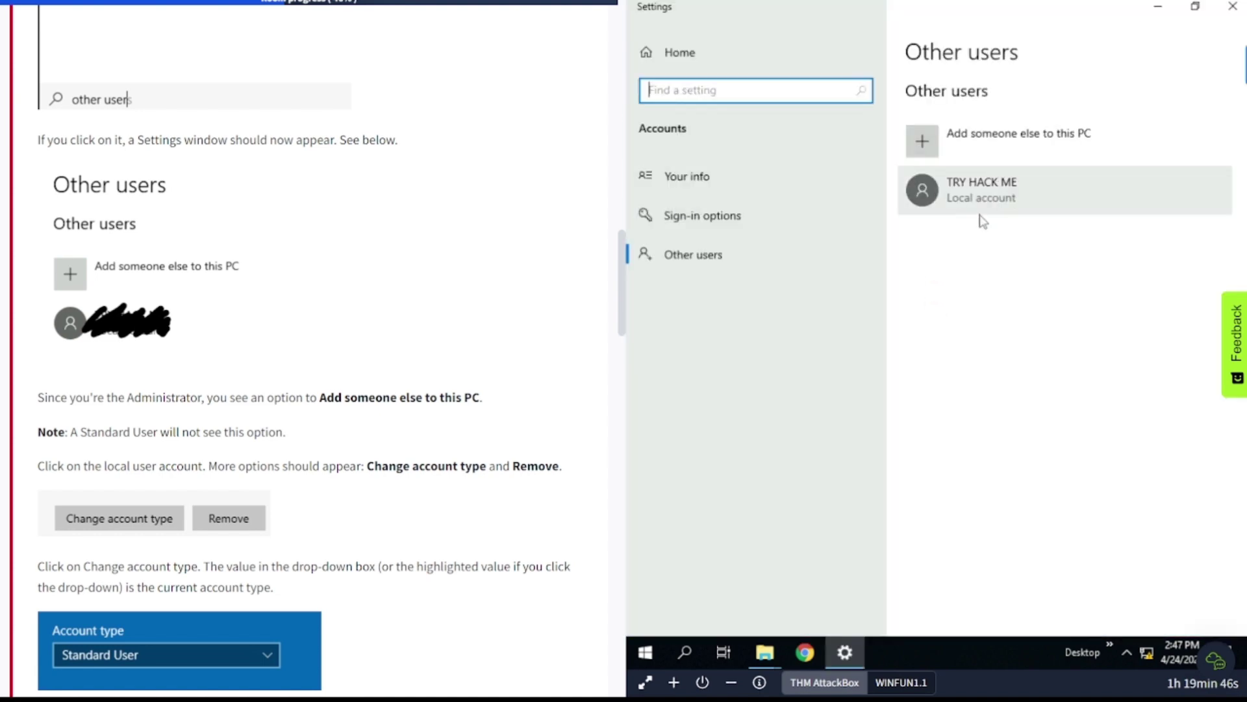
pyautogui.scroll(-3, 389, 390)
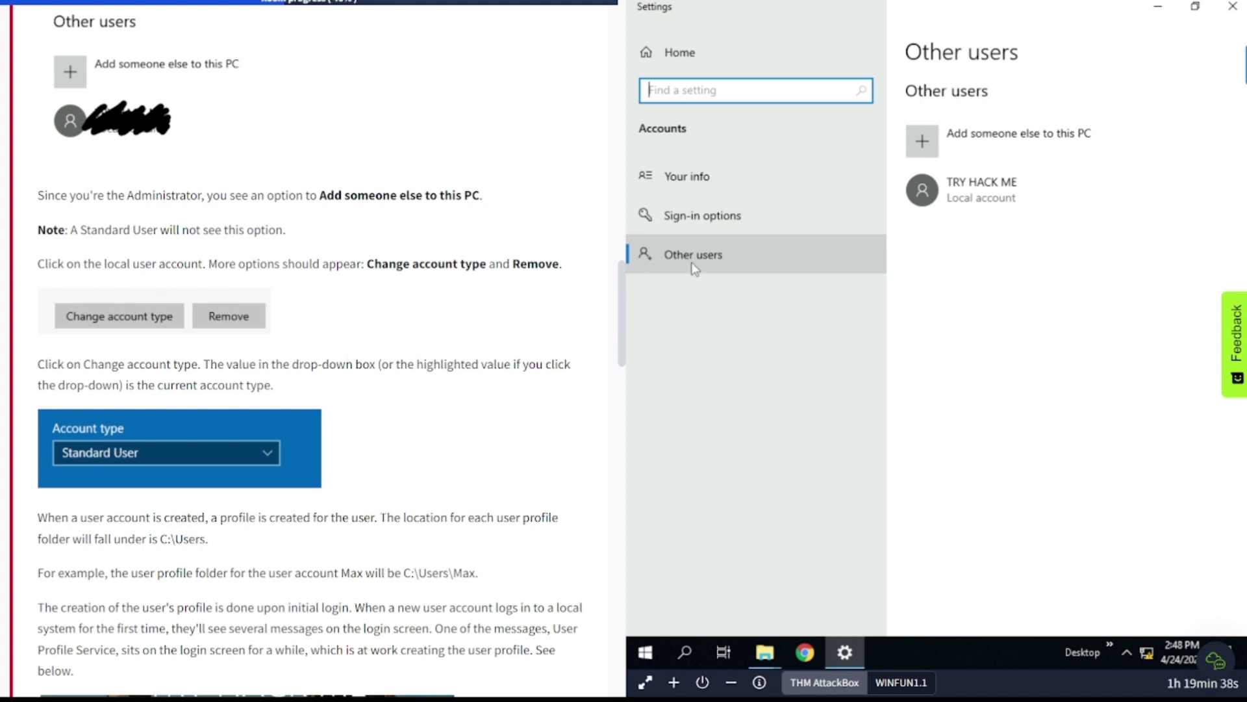
pyautogui.click(981, 207)
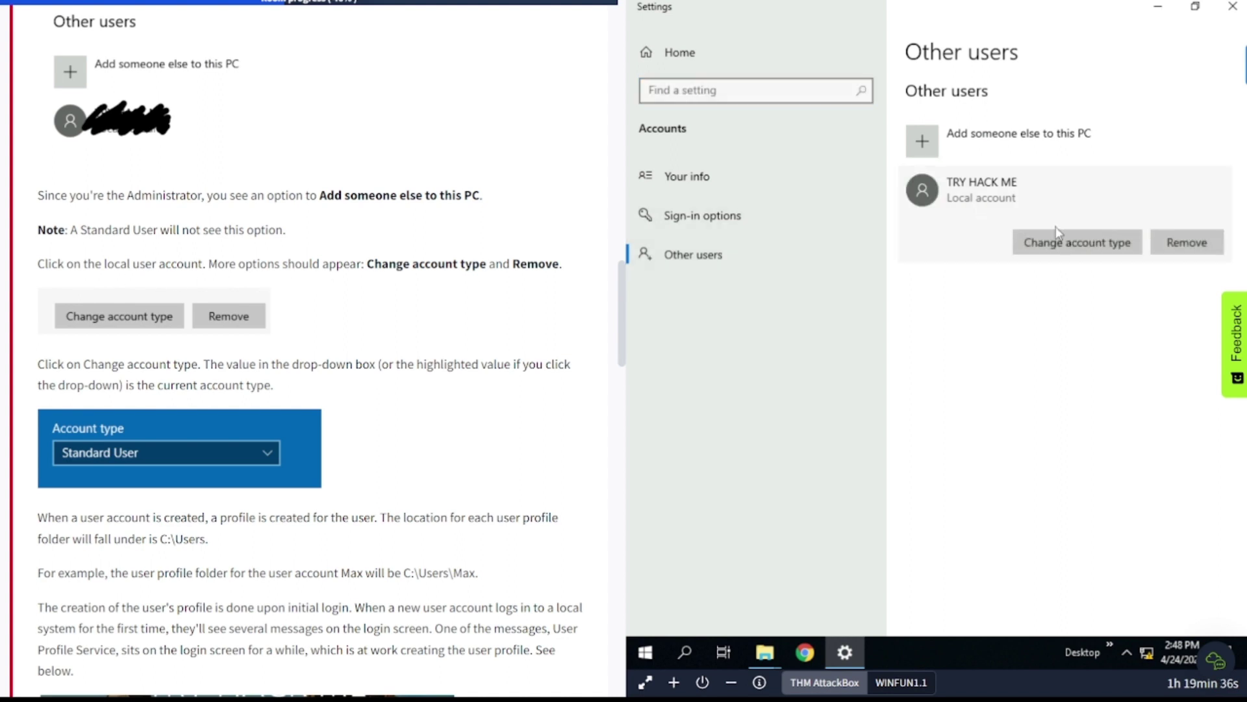
pyautogui.scroll(-2, 506, 335)
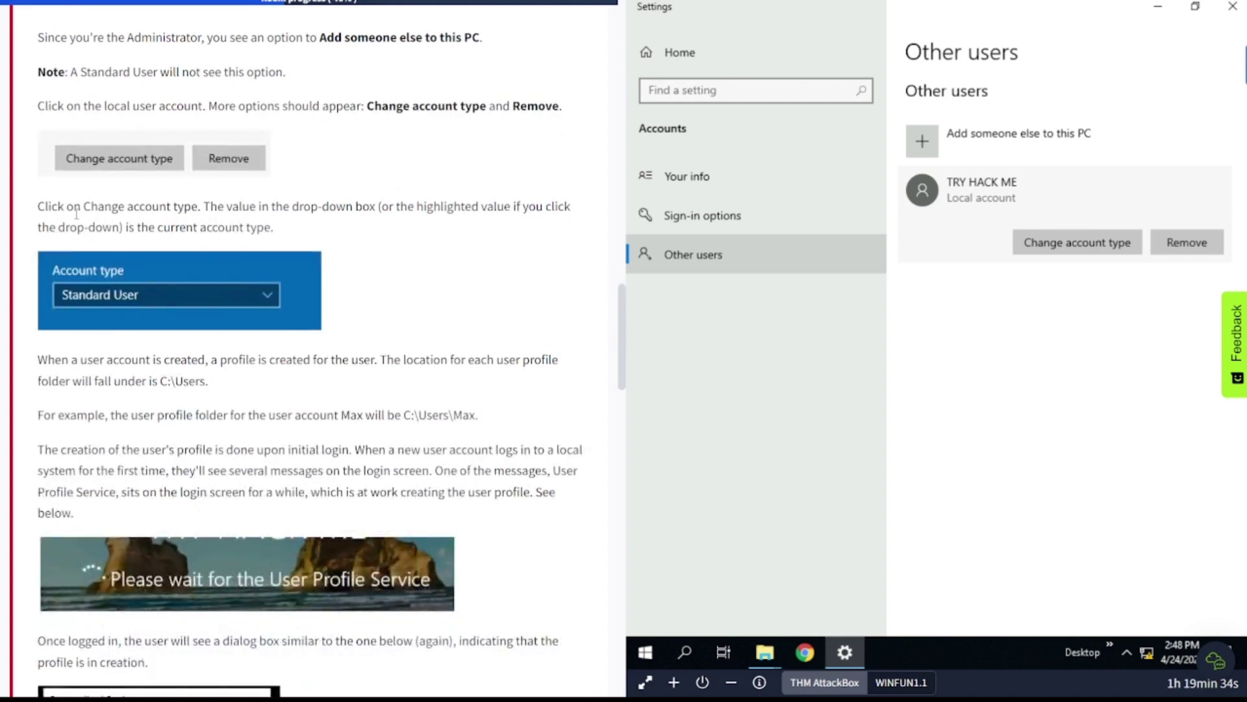
# Open Change account type for TRY HACK ME and list the Administrator and Standard User choices.
pyautogui.click(1097, 245)
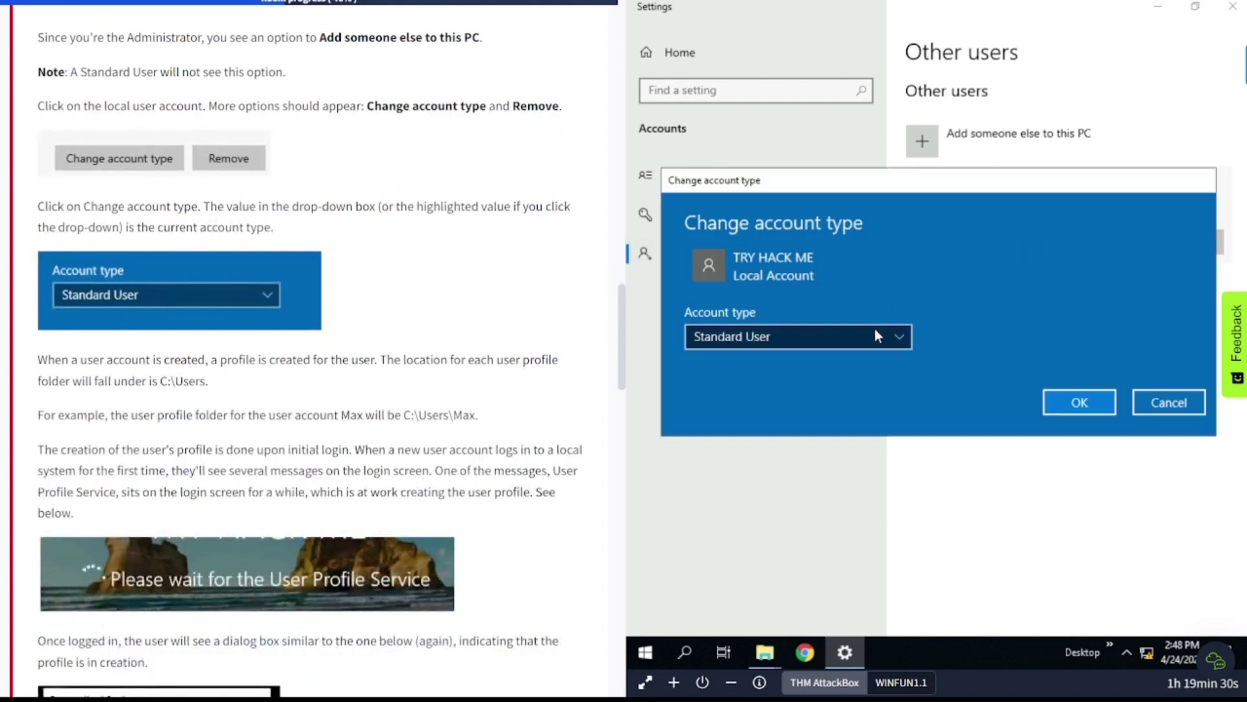
pyautogui.click(874, 328)
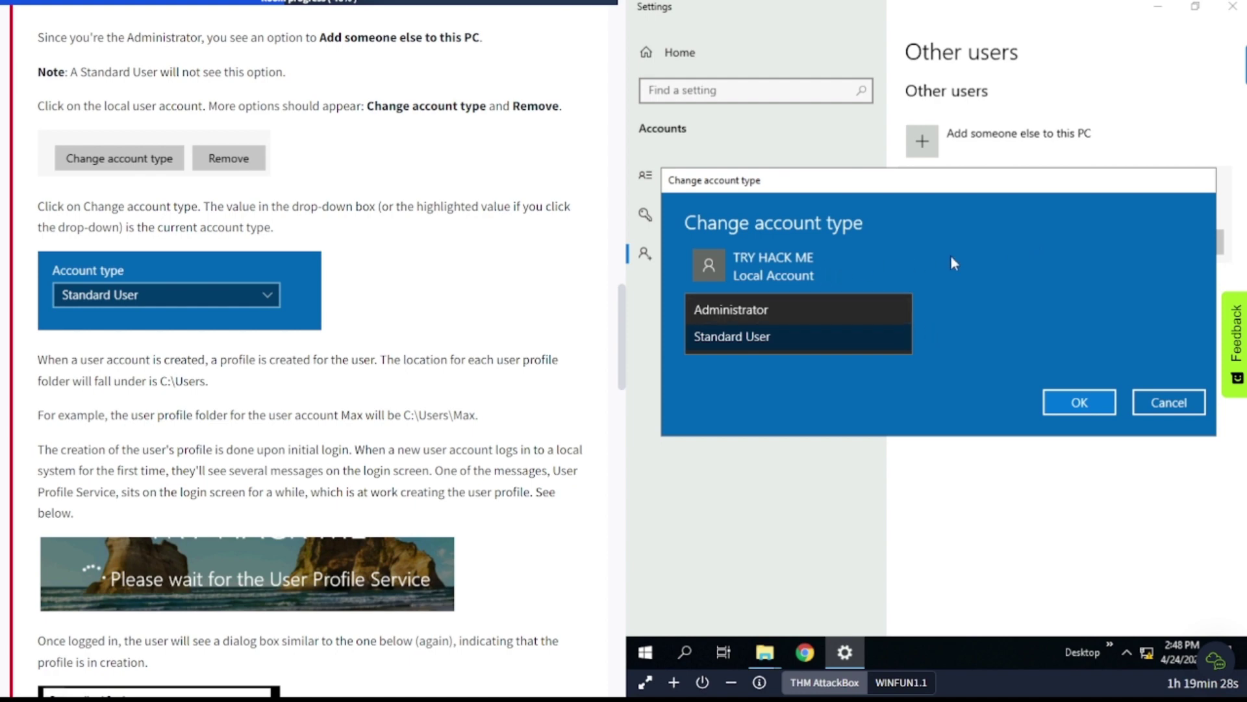
pyautogui.scroll(-2, 143, 408)
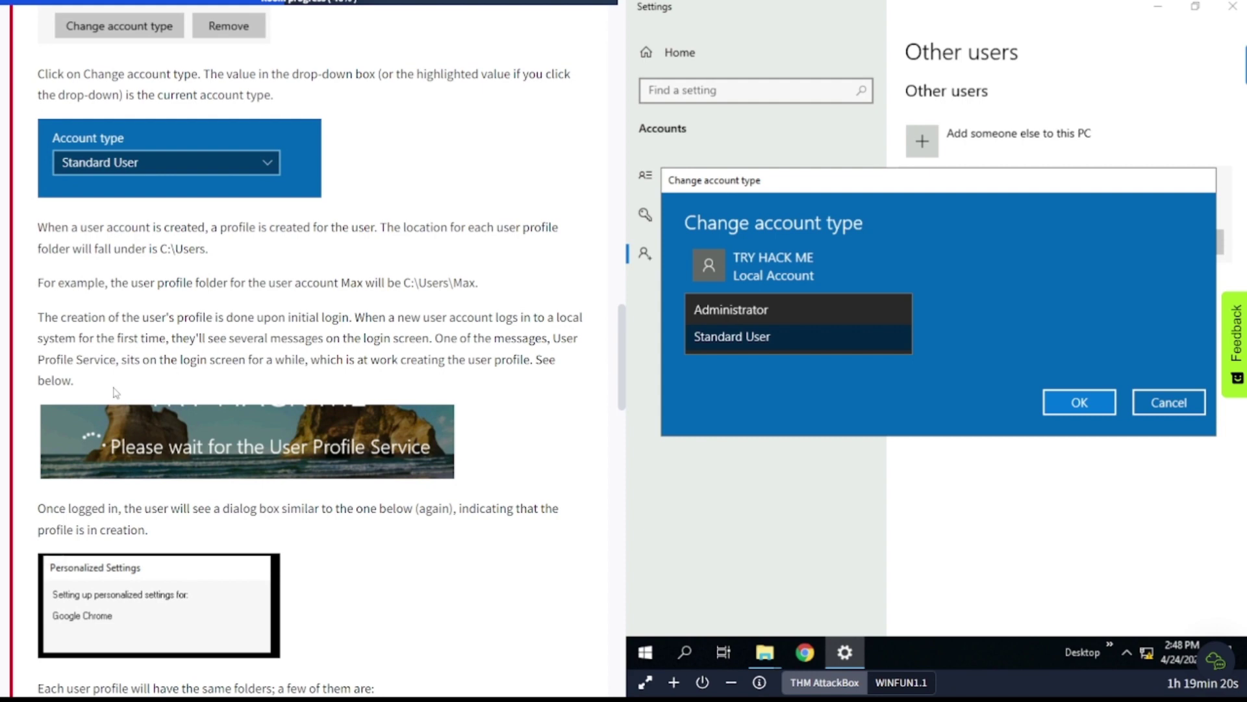
pyautogui.scroll(-3, 115, 393)
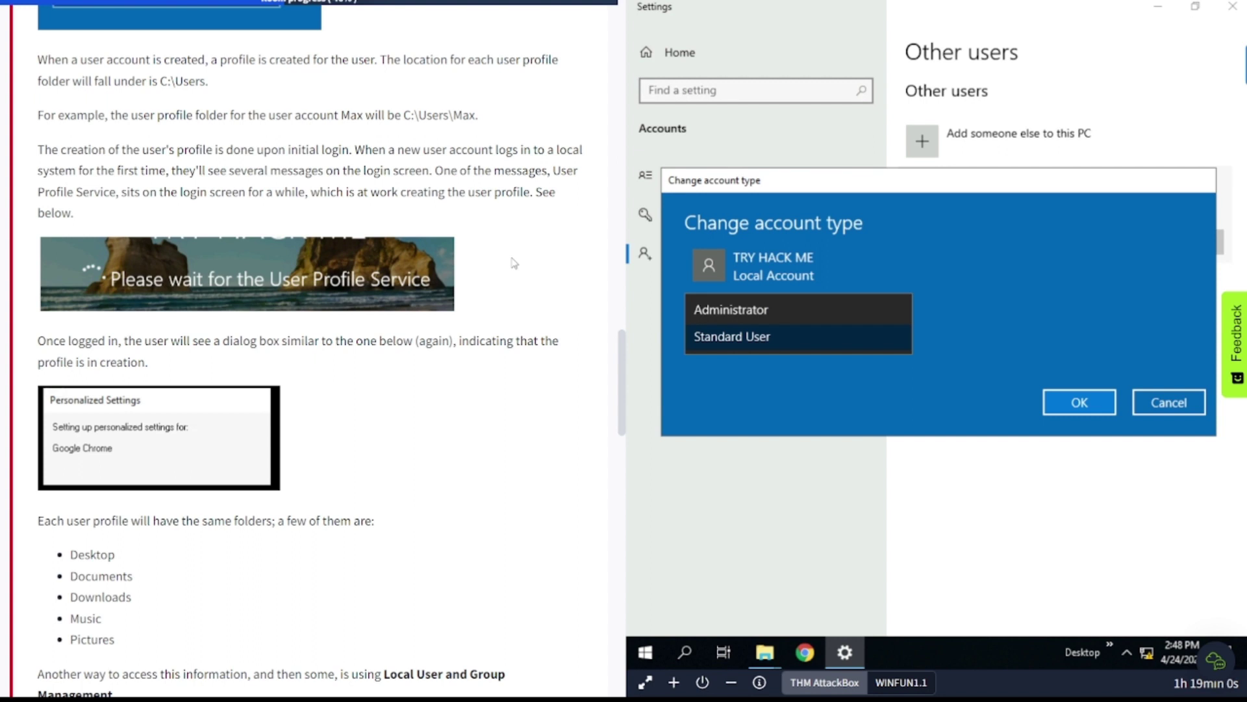
pyautogui.scroll(-1, 452, 271)
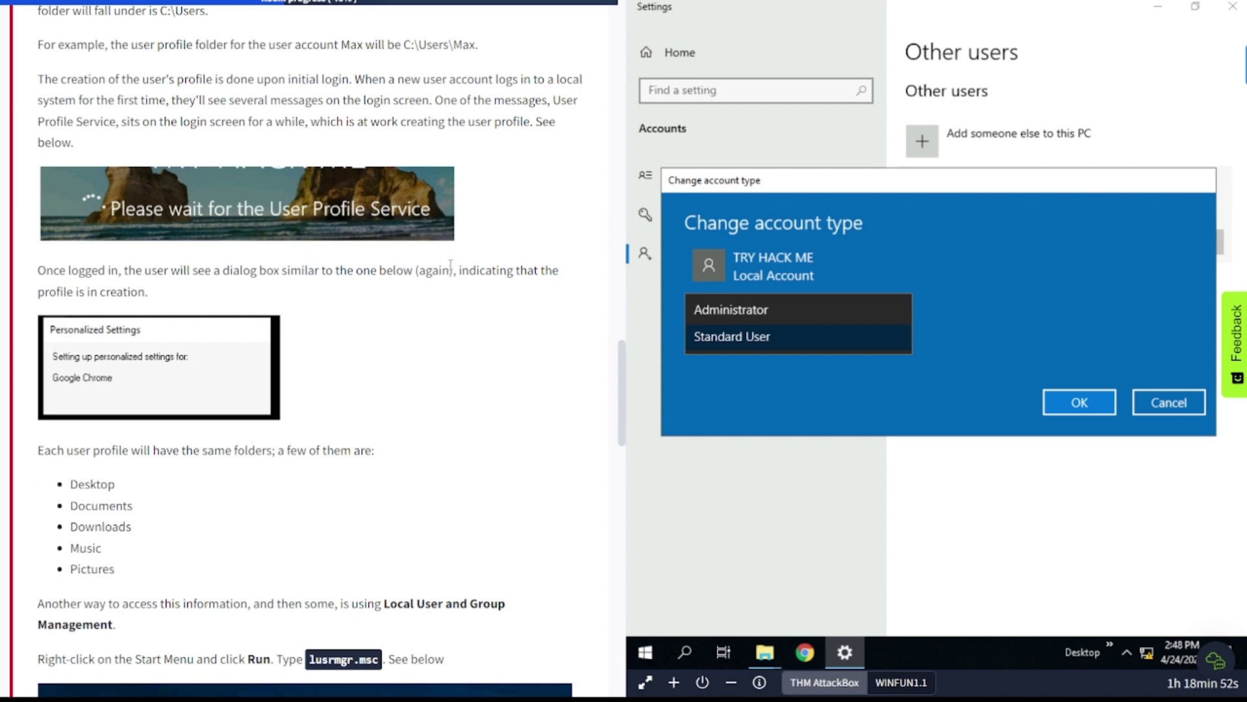
pyautogui.scroll(-1, 451, 266)
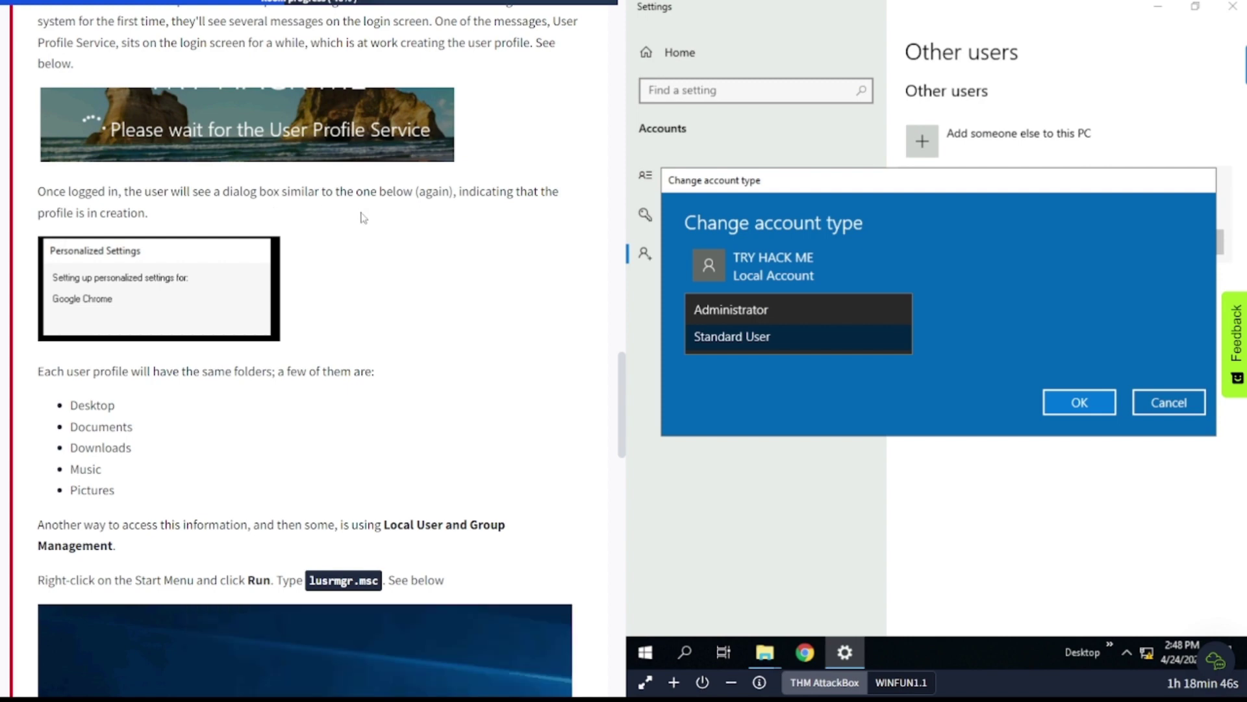
pyautogui.scroll(-2, 195, 195)
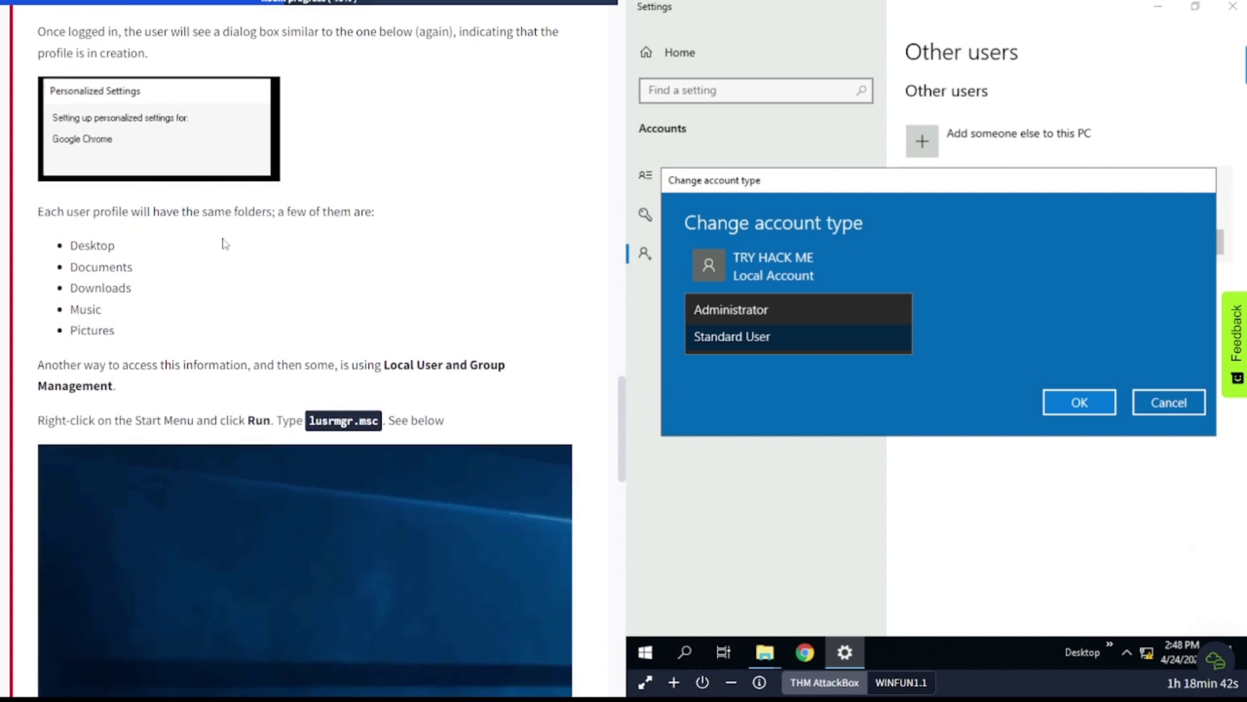
pyautogui.scroll(-1, 224, 244)
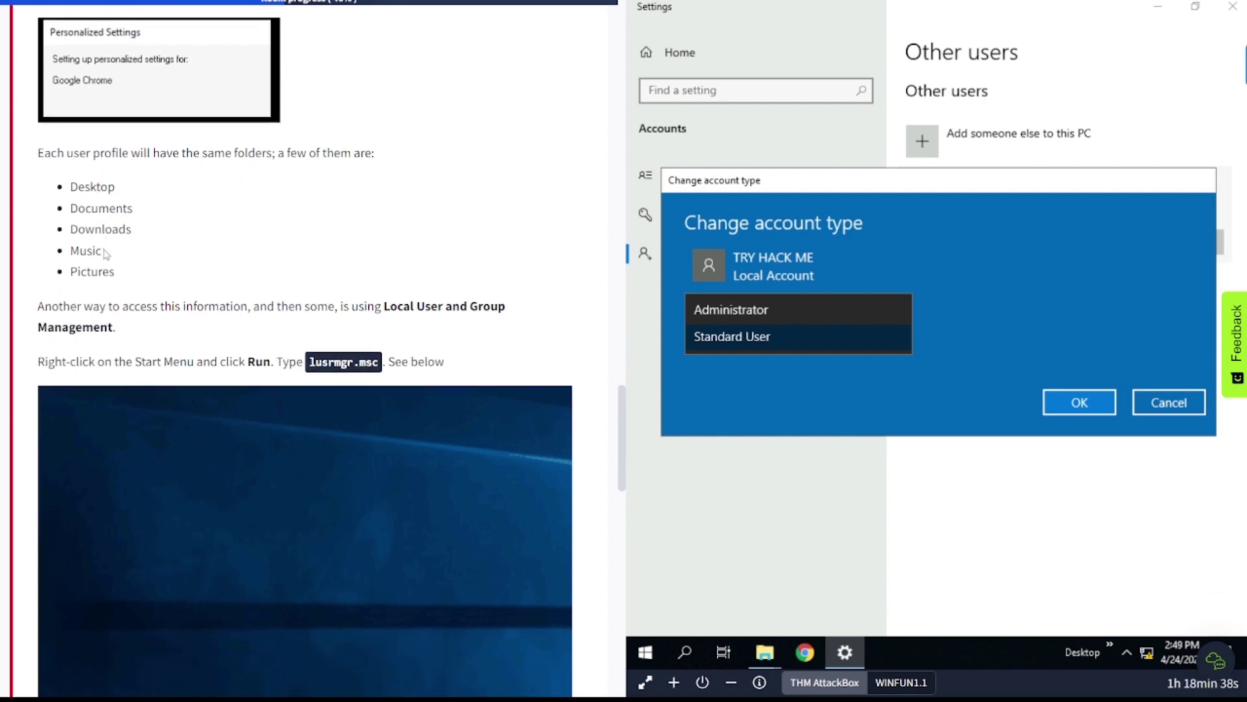
# Browse File Explorer to C:\Users and open the user's profile folder showing its 12 folders.
pyautogui.click(785, 653)
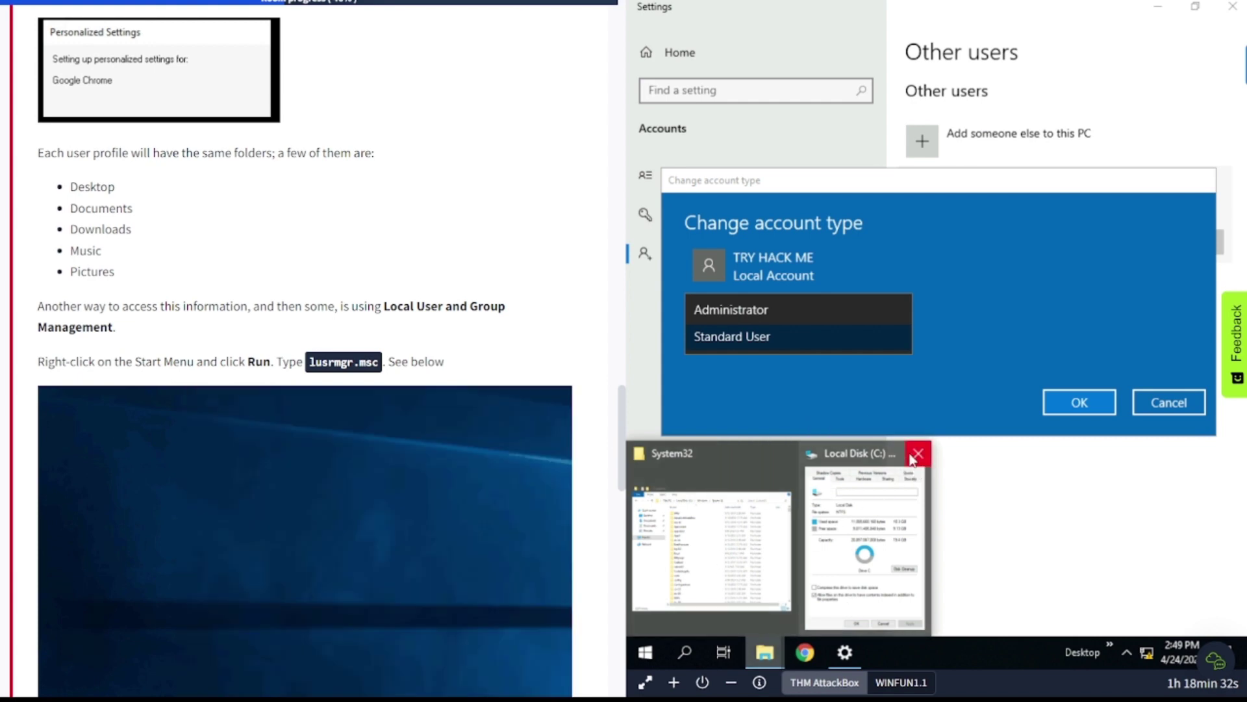
pyautogui.click(711, 549)
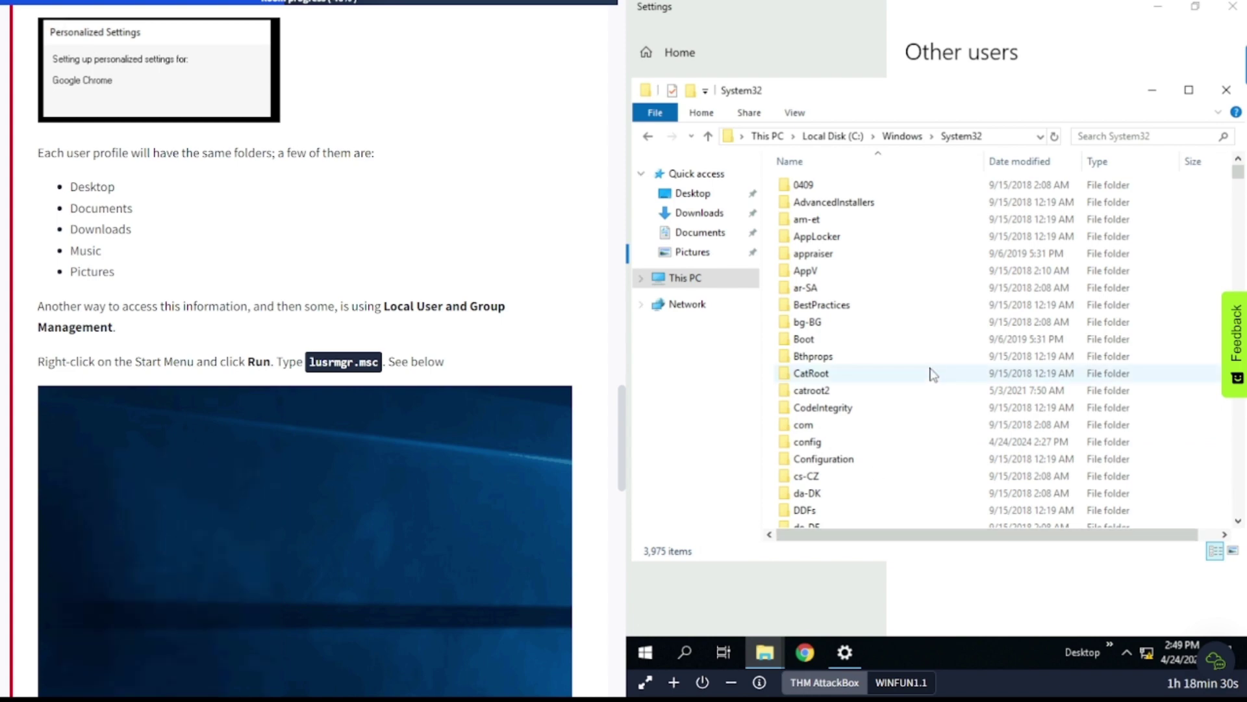
pyautogui.click(689, 278)
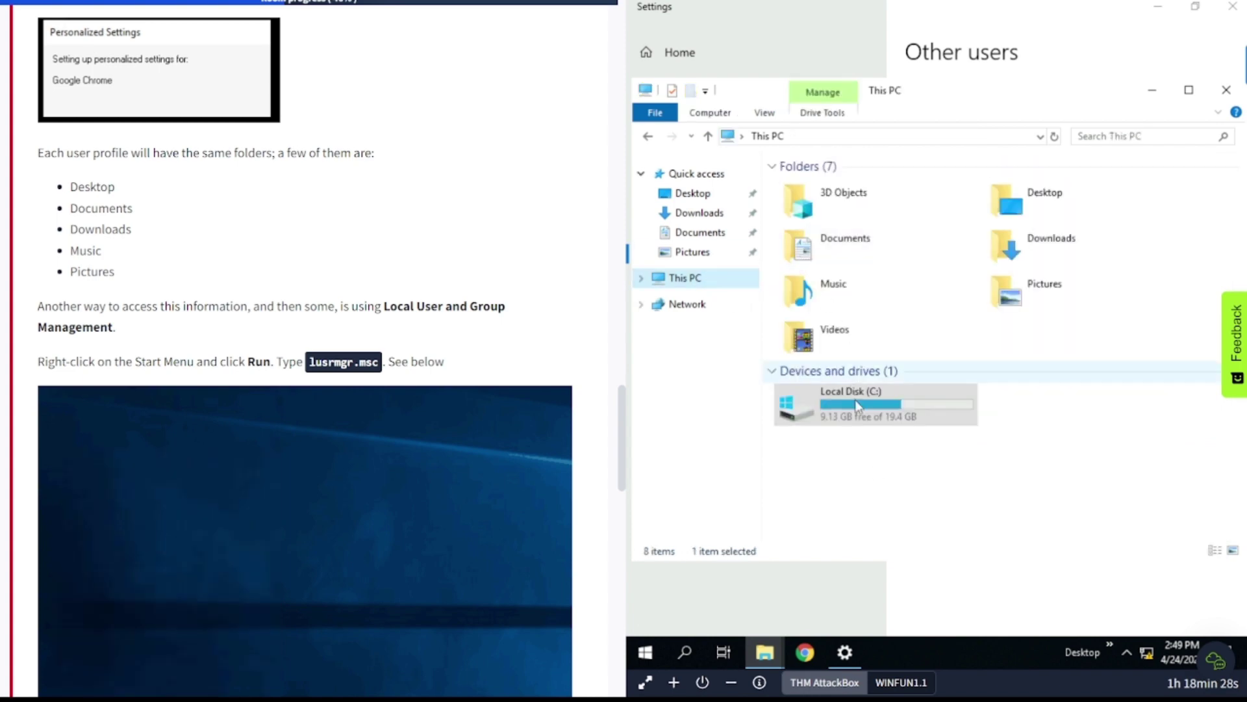
pyautogui.doubleClick(855, 399)
pyautogui.doubleClick(818, 238)
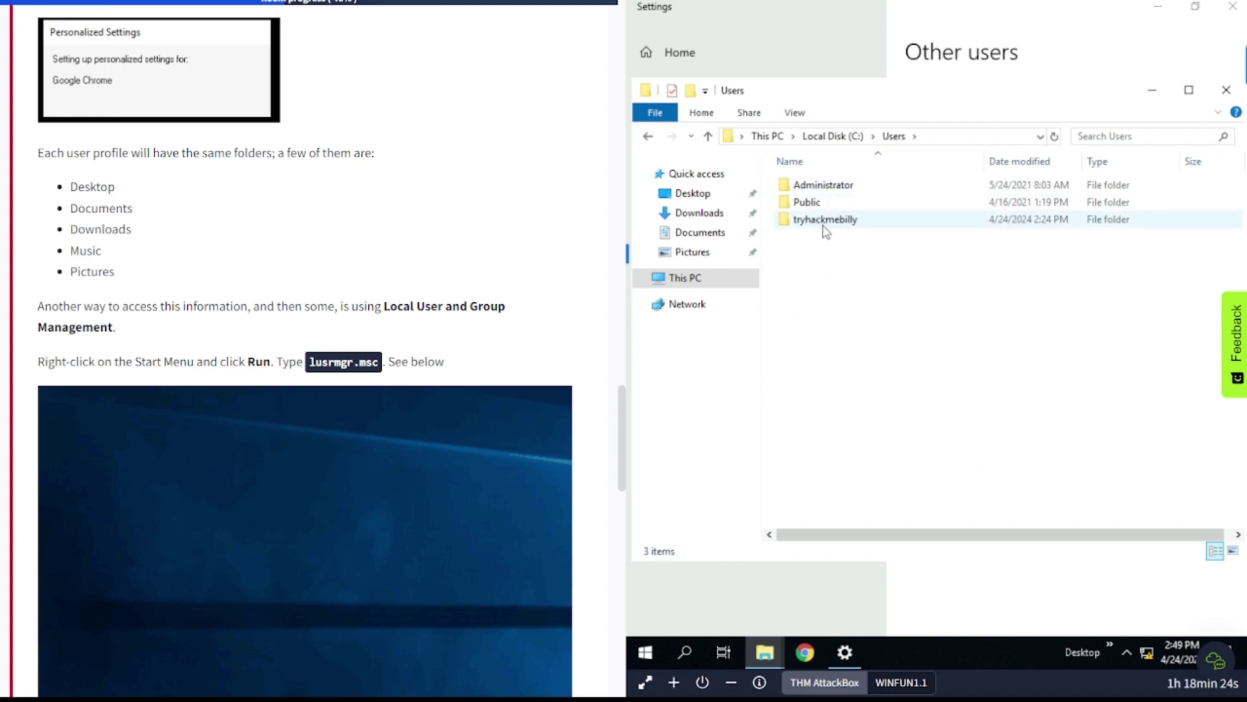
pyautogui.doubleClick(828, 224)
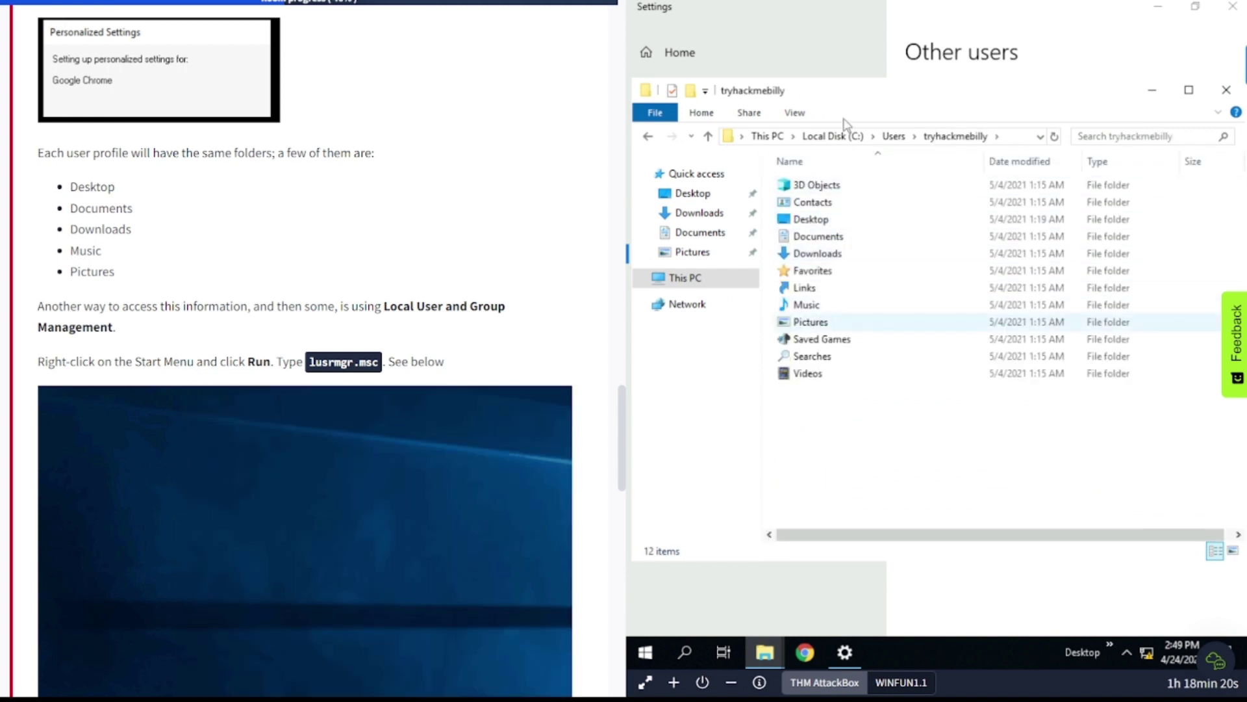
pyautogui.scroll(-2, 349, 188)
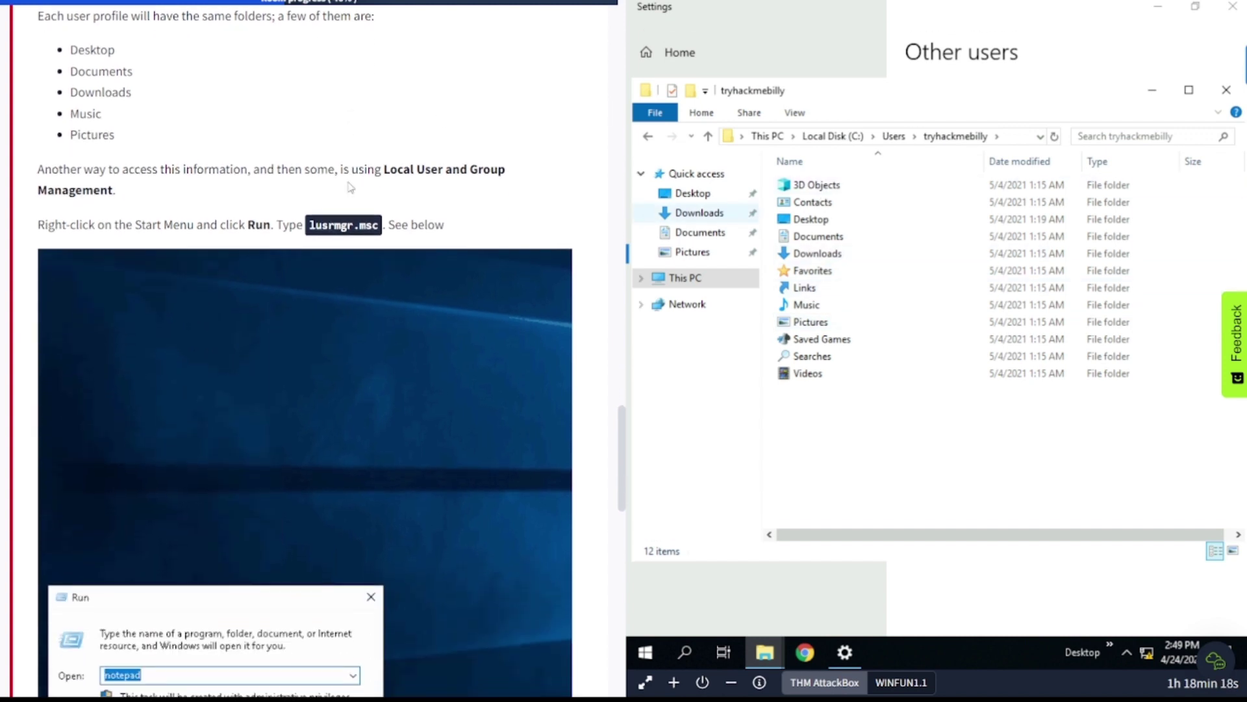
pyautogui.scroll(-1, 351, 187)
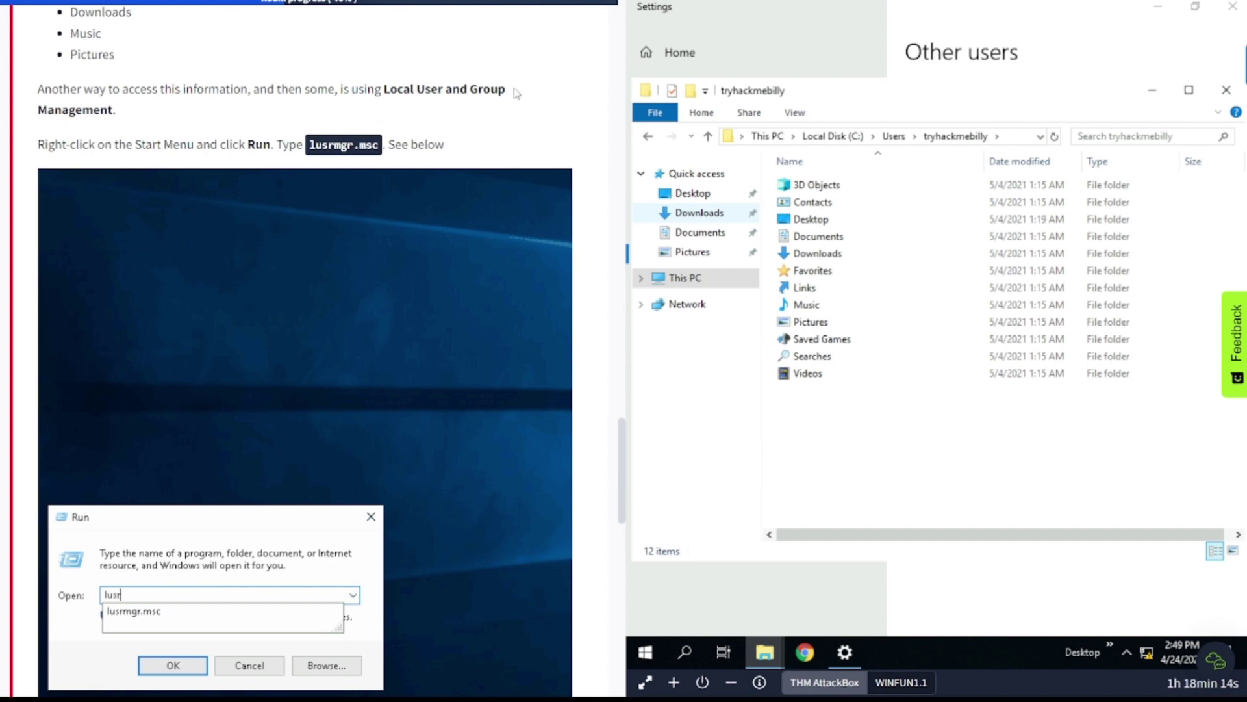
pyautogui.click(684, 653)
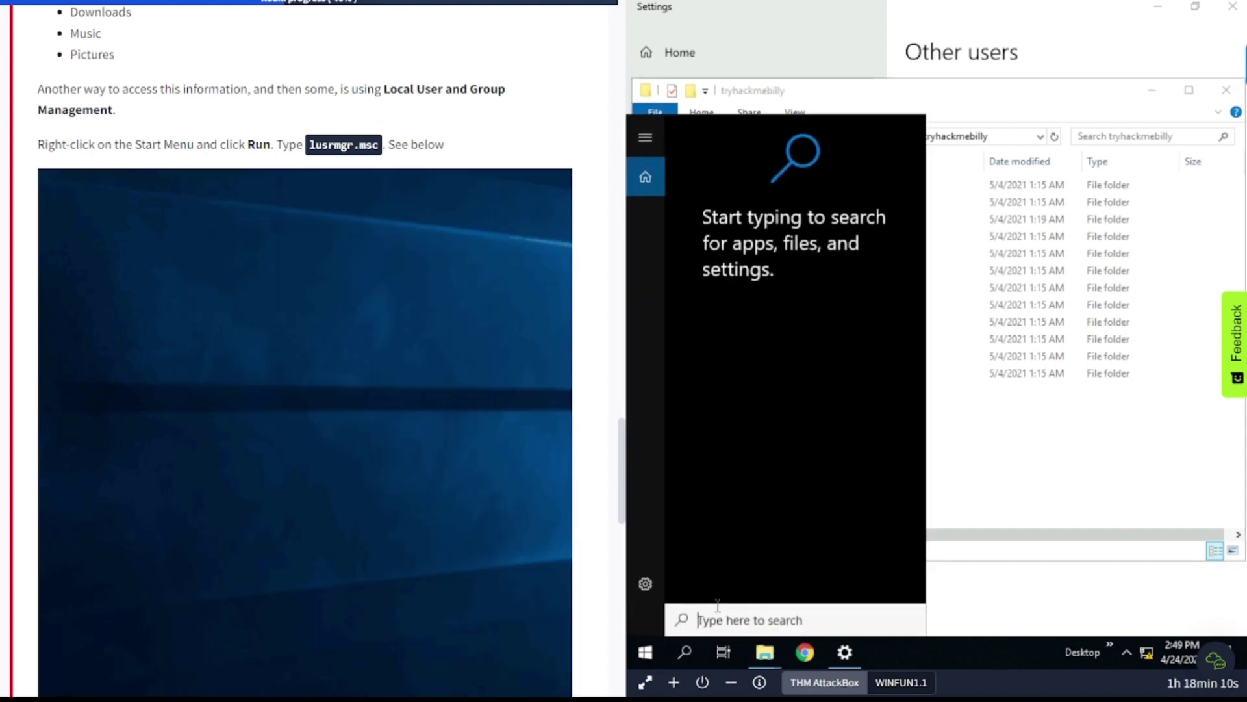
# Try searching Windows for 'grou' and 'local gr', then dismiss the search panel.
pyautogui.write('grou')
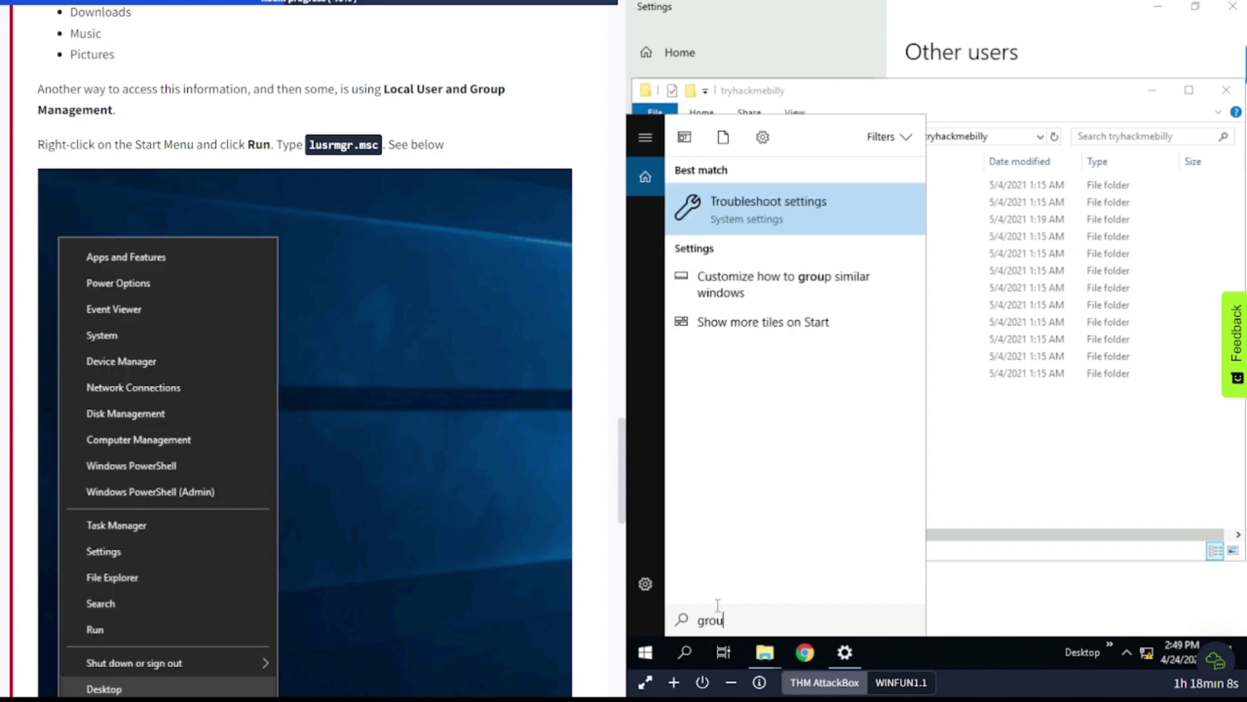
pyautogui.press('BackSpace')
pyautogui.press('BackSpace')
pyautogui.press('BackSpace')
pyautogui.press('BackSpace')
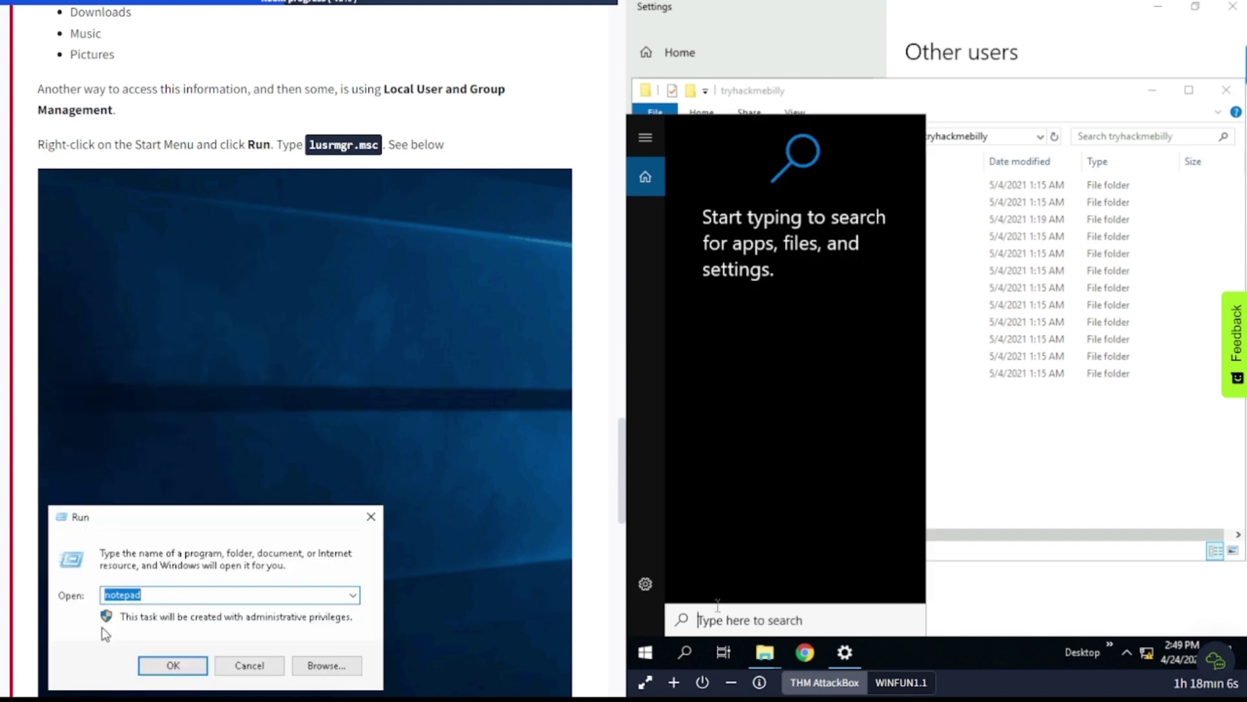
pyautogui.write('local')
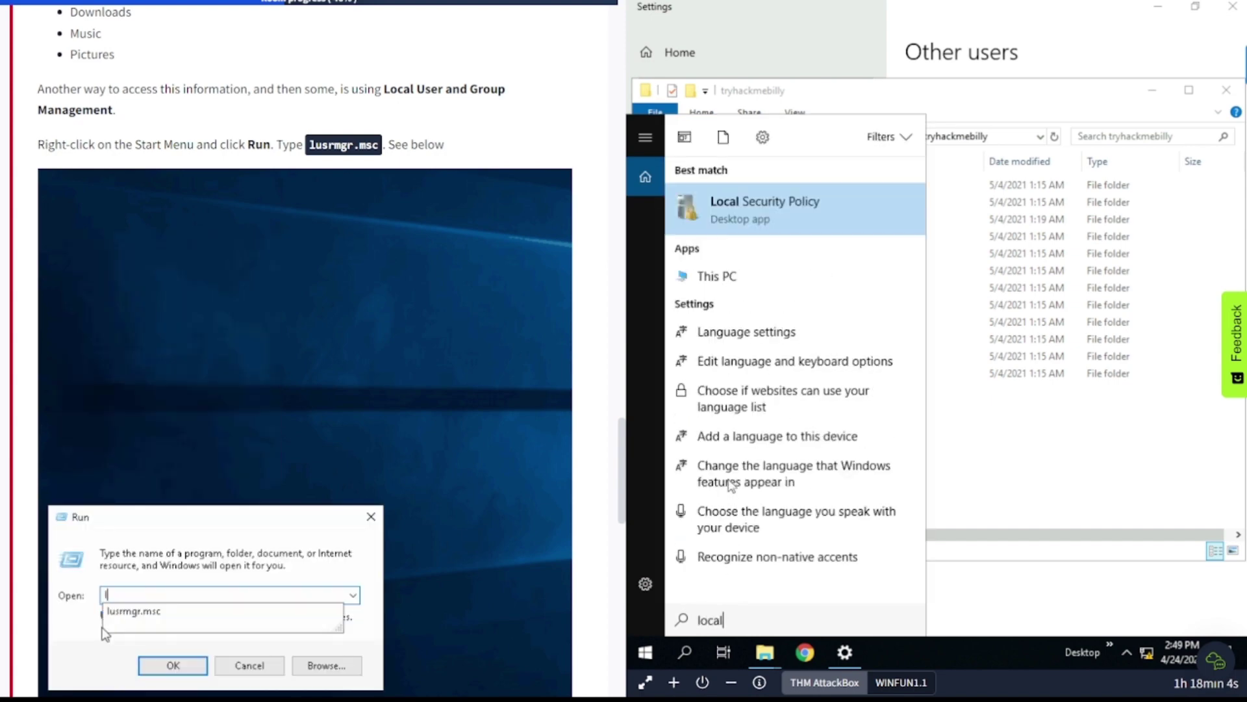
pyautogui.write(' g')
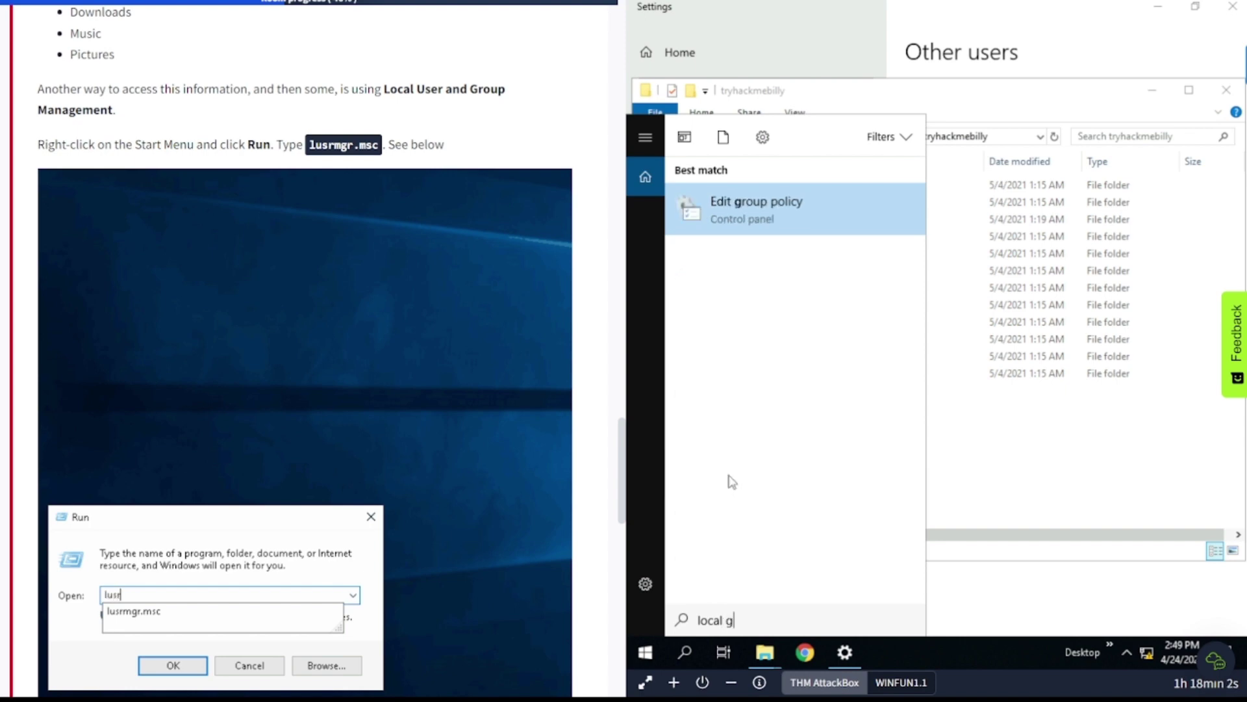
pyautogui.write('r')
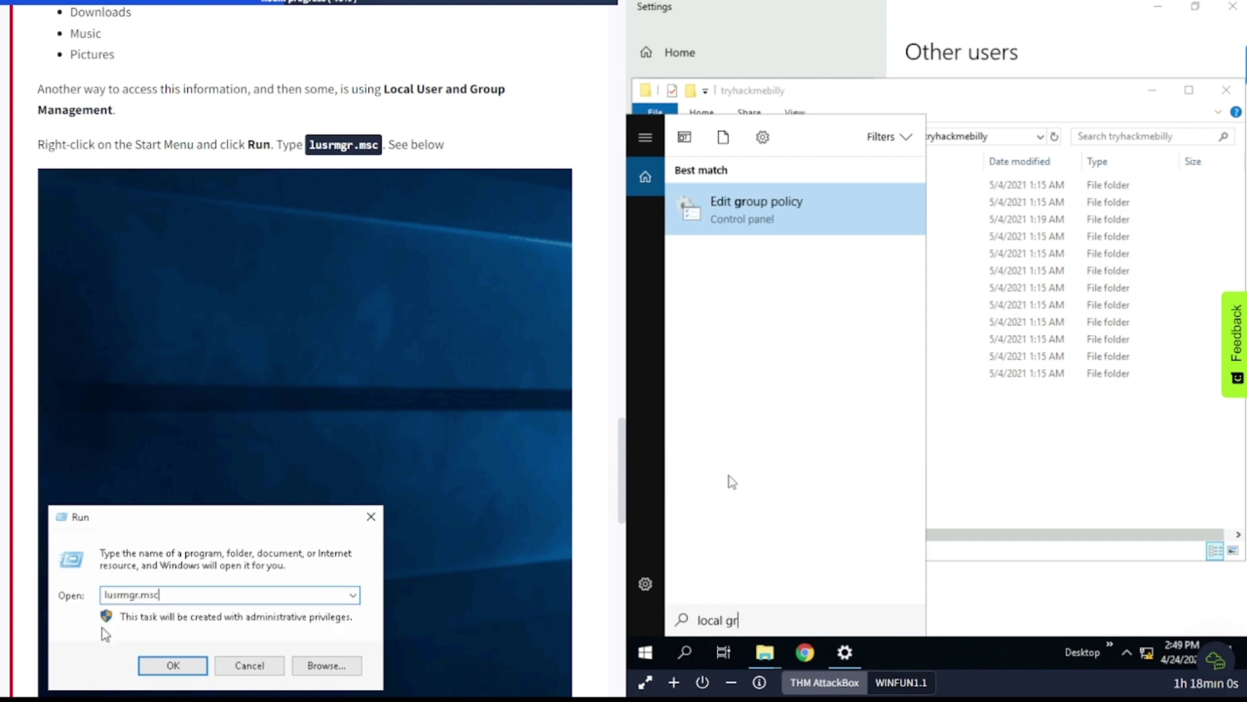
pyautogui.press('BackSpace')
pyautogui.press('BackSpace')
pyautogui.press('BackSpace')
pyautogui.press('BackSpace')
pyautogui.press('BackSpace')
pyautogui.press('BackSpace')
pyautogui.press('BackSpace')
pyautogui.press('BackSpace')
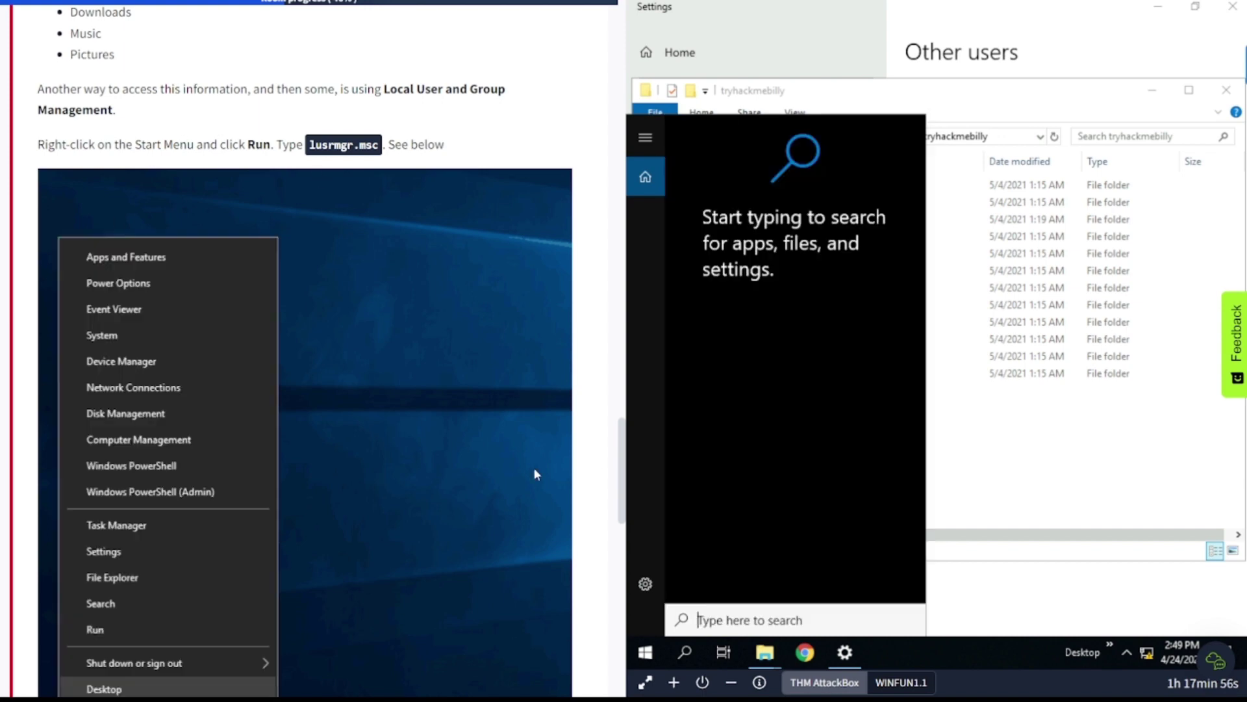
pyautogui.click(685, 651)
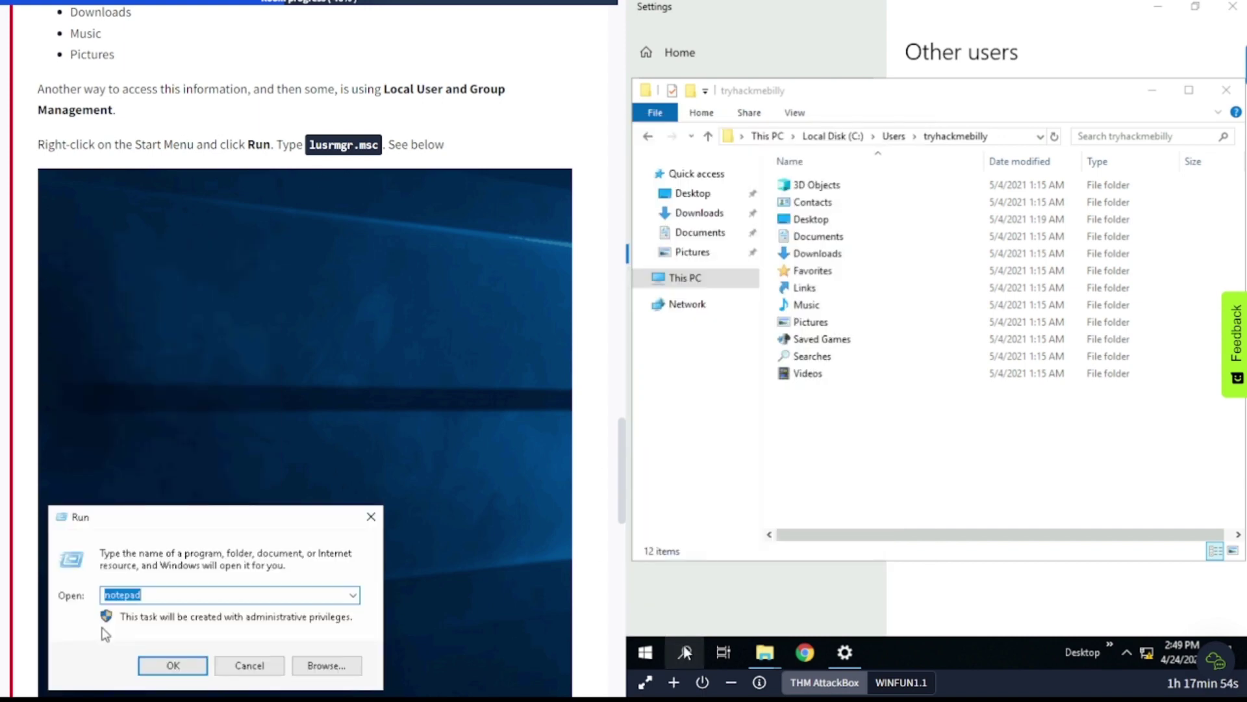
# Close File Explorer, cancel the account type change keeping Standard User, and close Settings.
pyautogui.click(1226, 90)
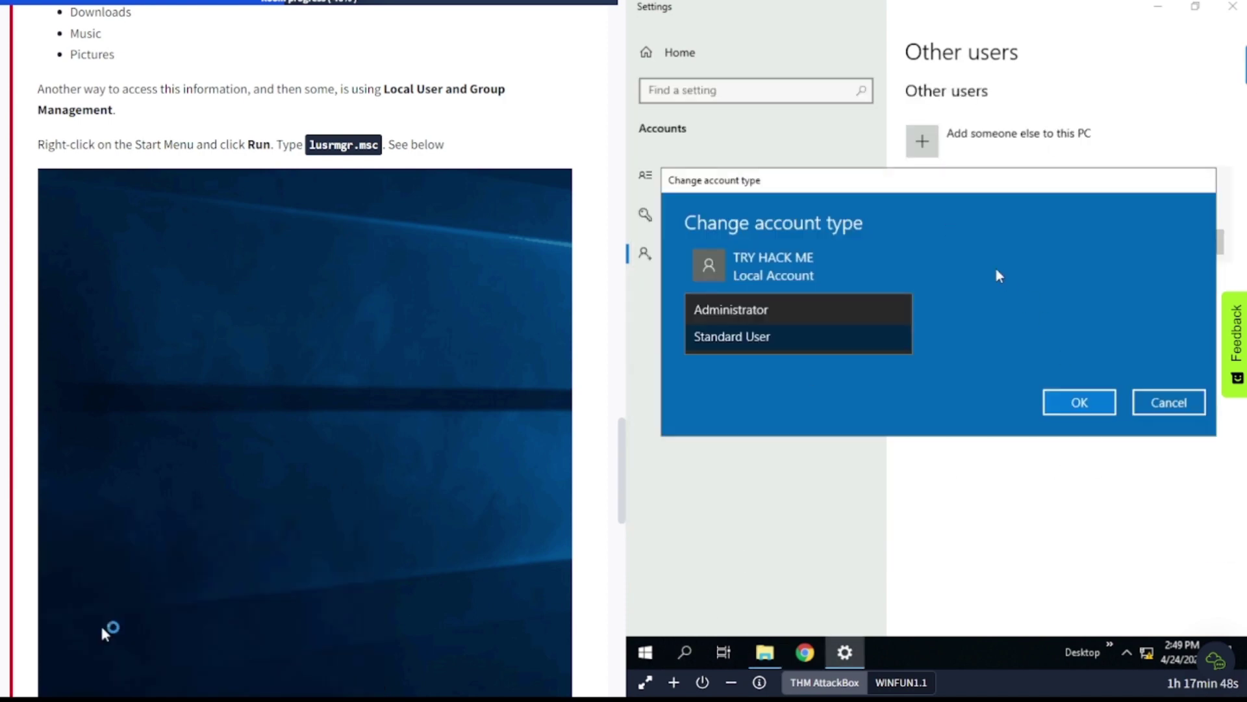
pyautogui.click(1159, 406)
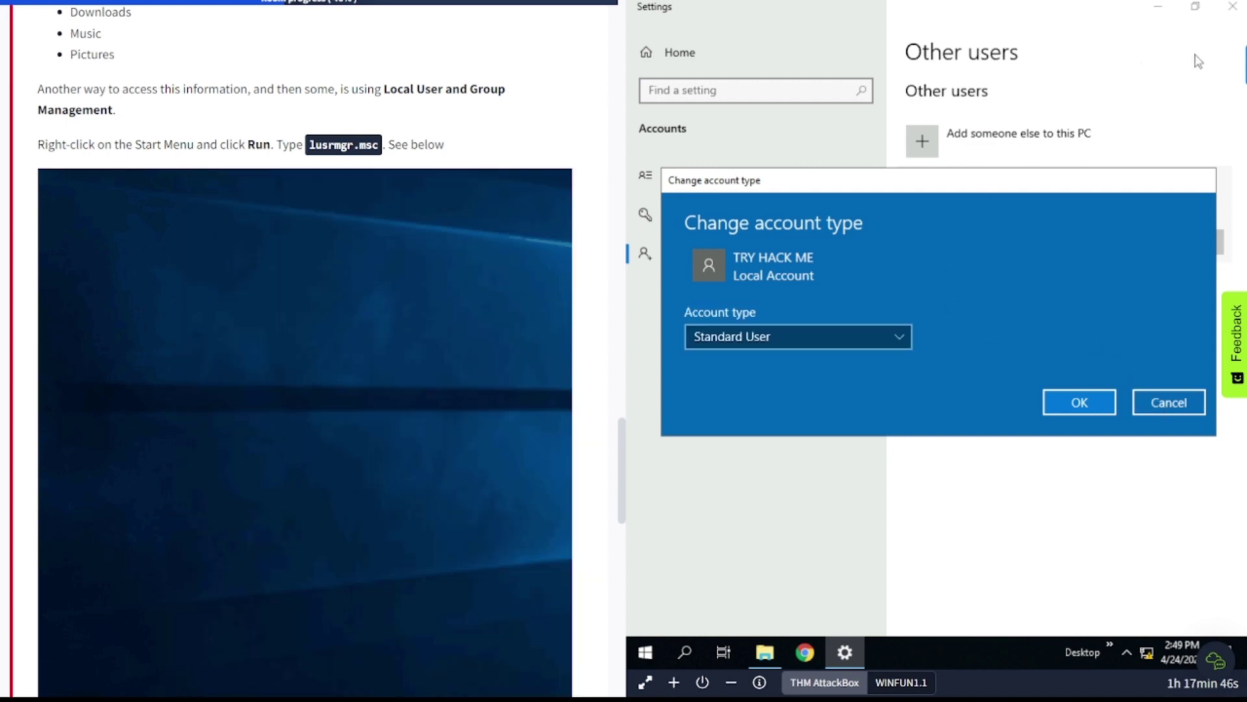
pyautogui.click(1160, 403)
pyautogui.click(1232, 6)
# Launch Local Users and Groups by running lusrmgr.msc from the Run dialog.
pyautogui.click(685, 650)
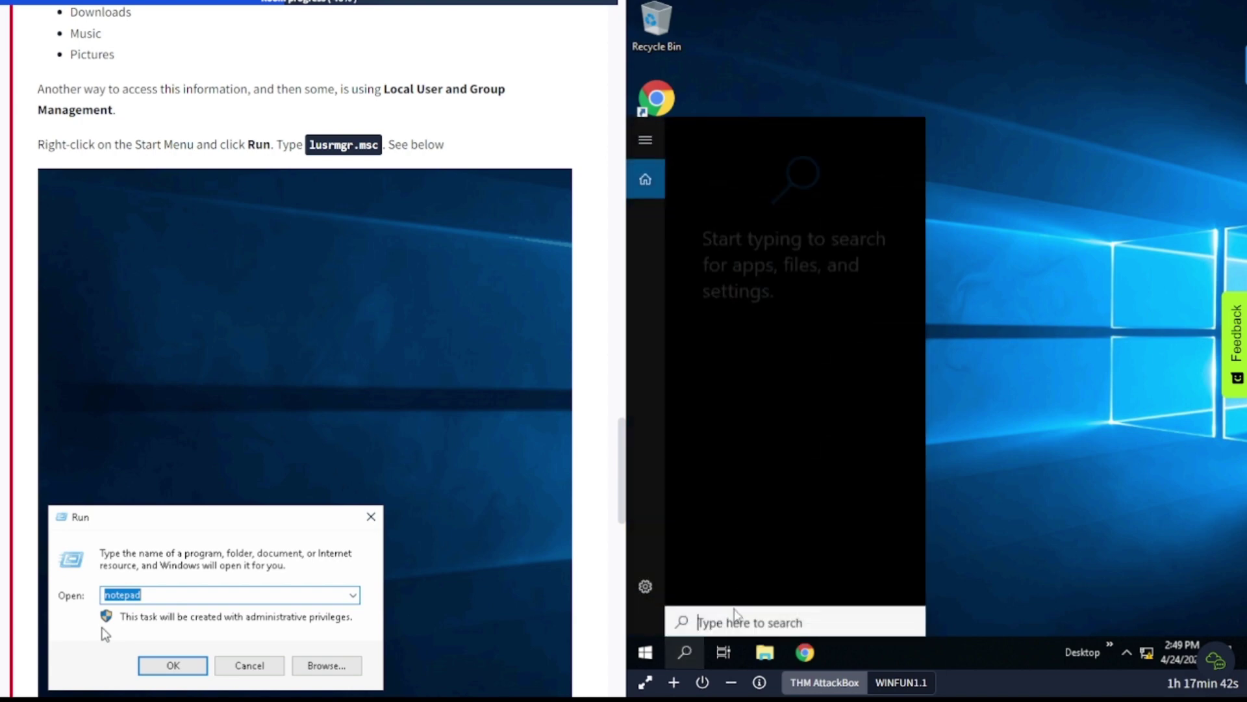
pyautogui.write('run')
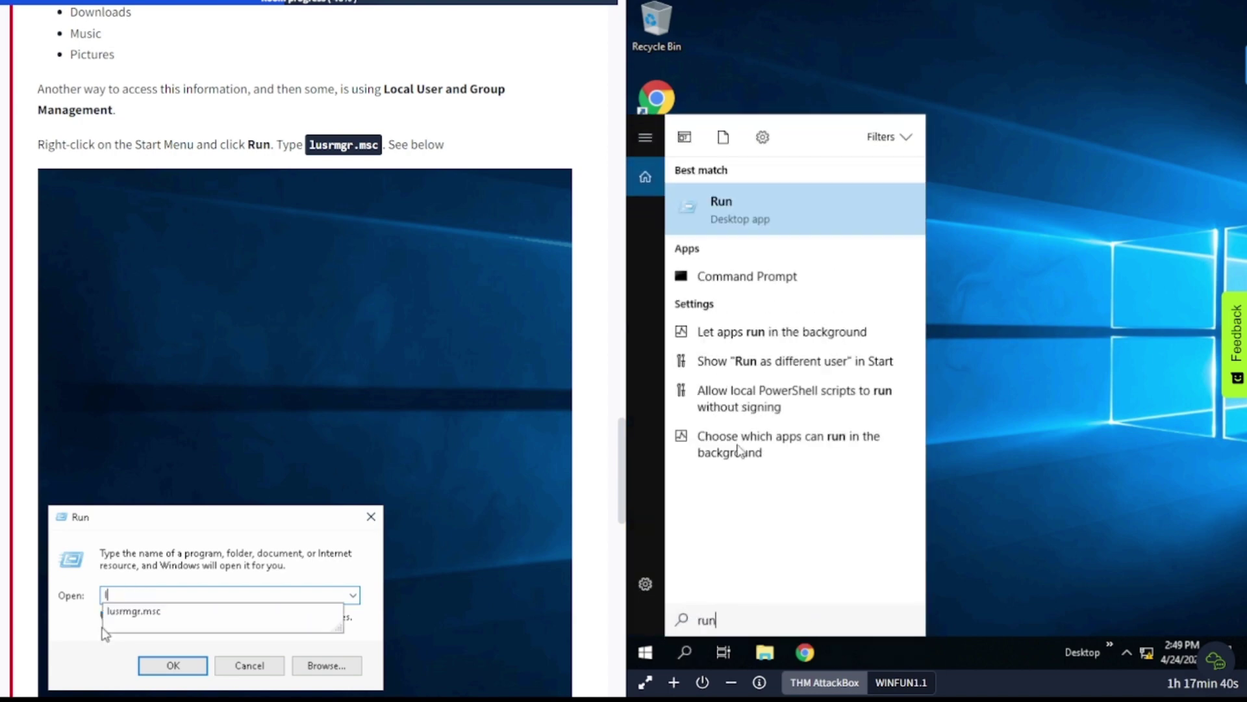
pyautogui.click(754, 219)
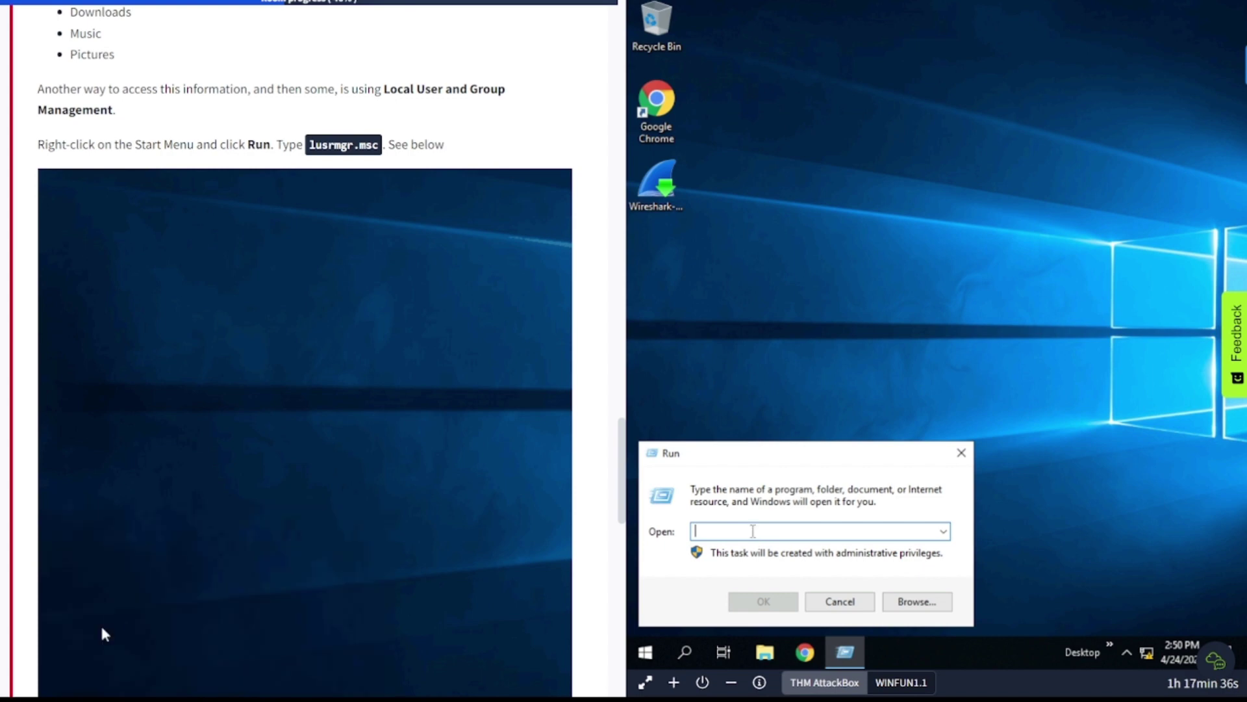
pyautogui.write('lu')
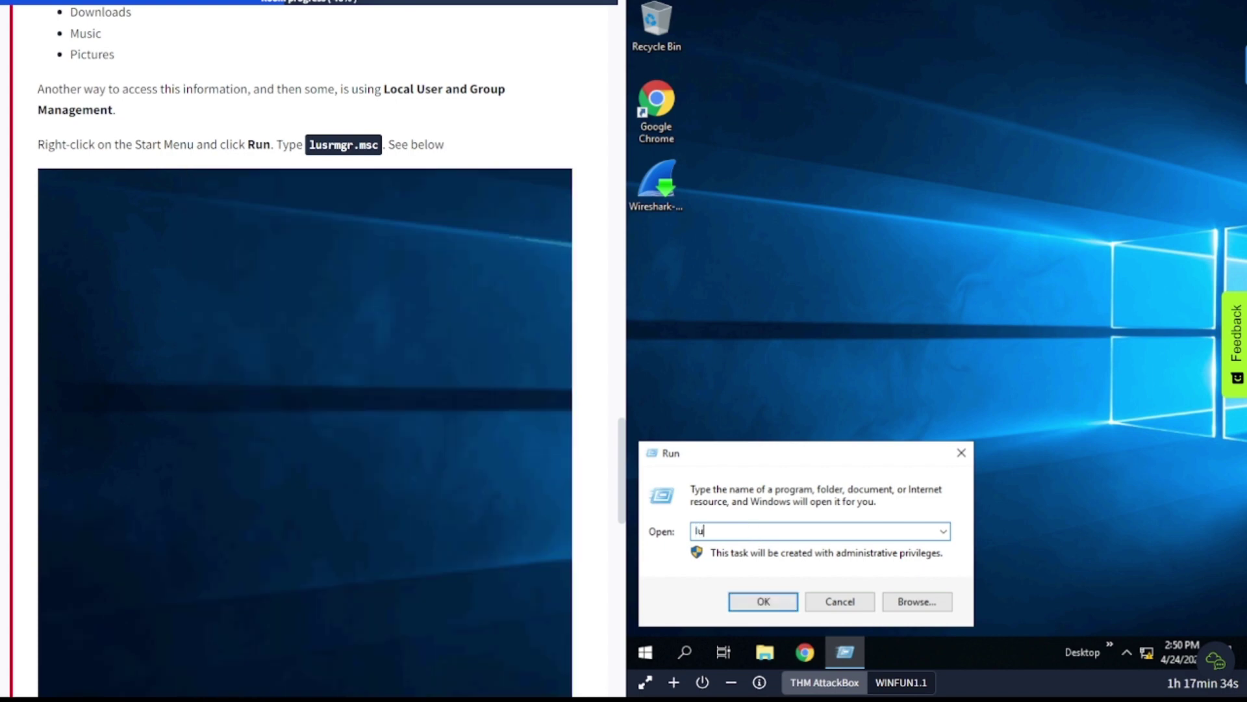
pyautogui.write('srm')
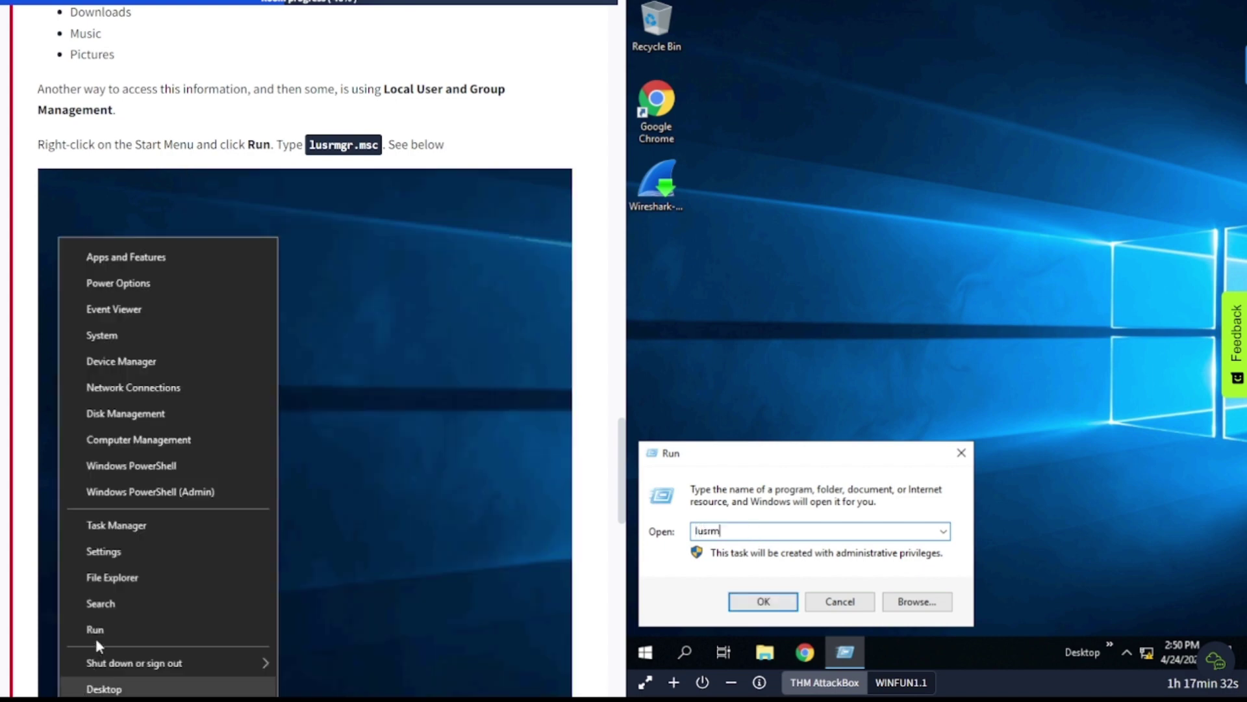
pyautogui.write('gr.msc')
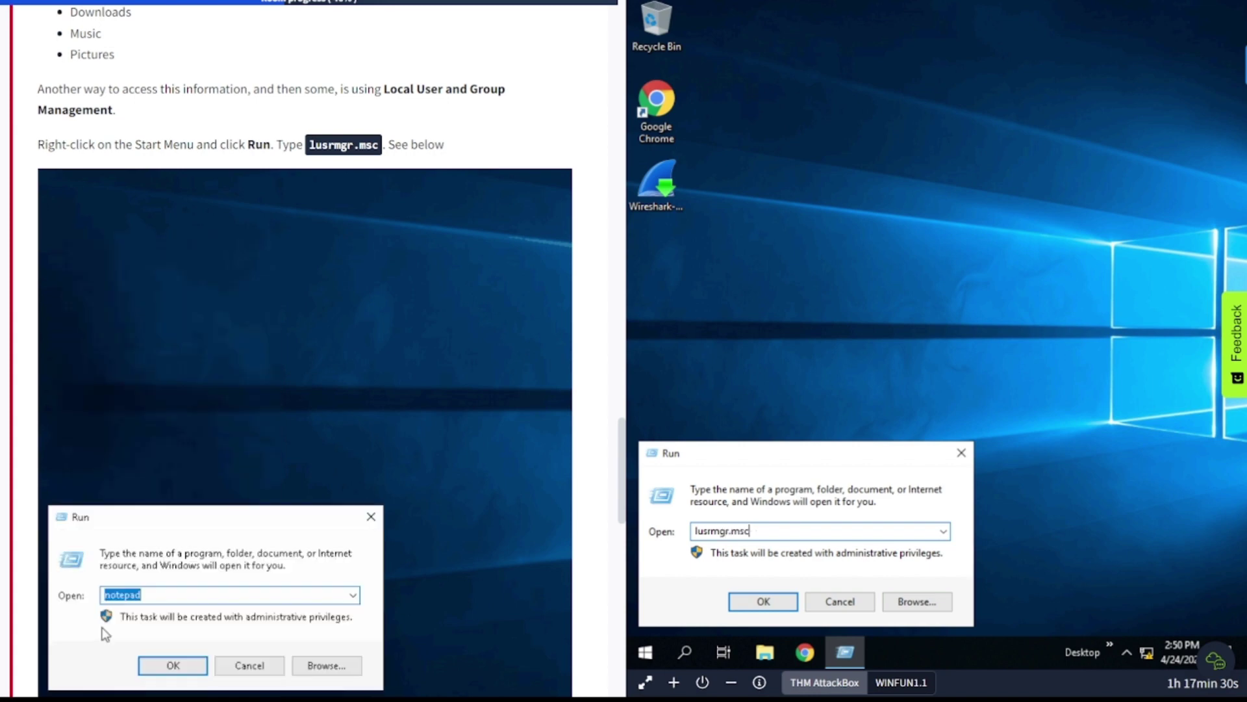
pyautogui.press('Return')
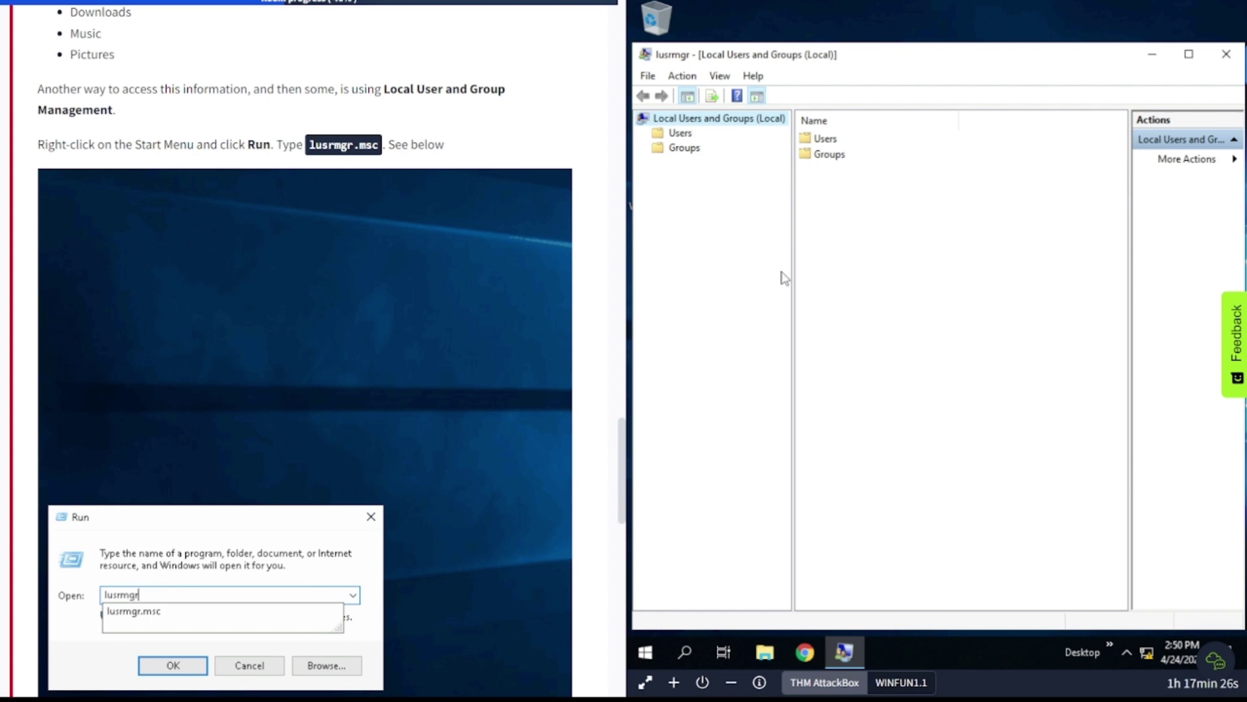
# Show the Groups list and open the Administrators group properties, with Administrator as sole member.
pyautogui.doubleClick(825, 140)
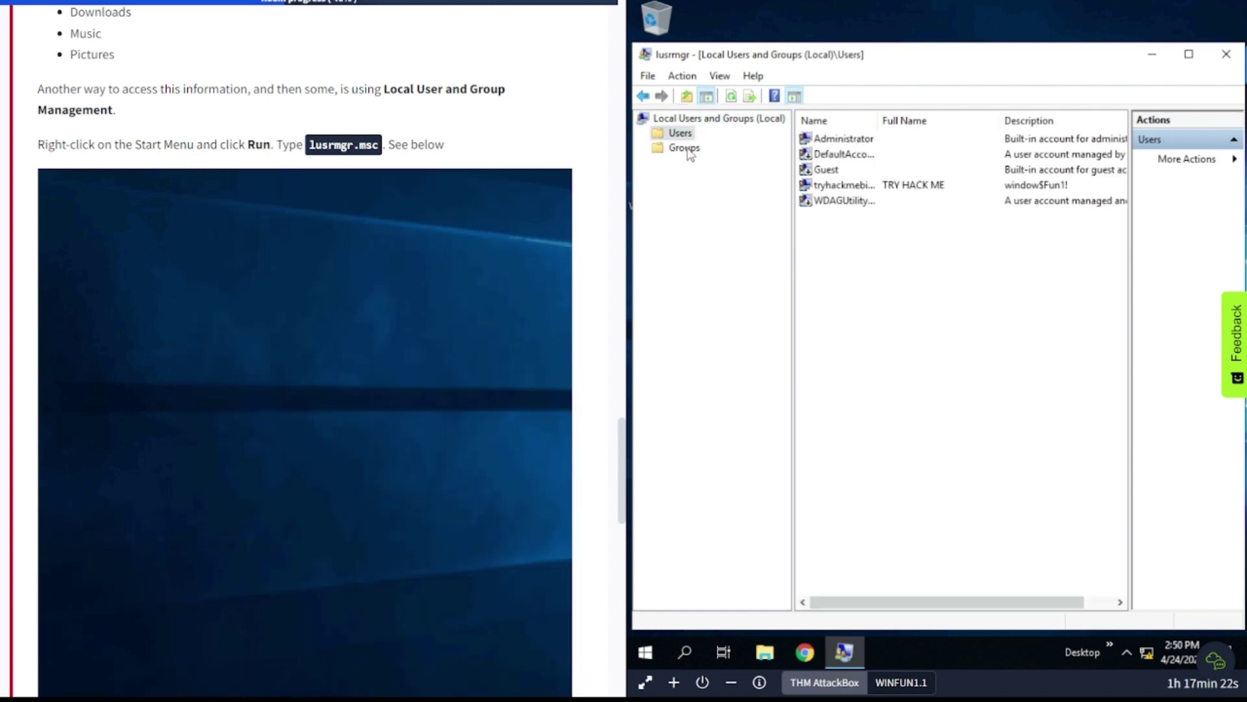
pyautogui.click(685, 148)
pyautogui.doubleClick(834, 154)
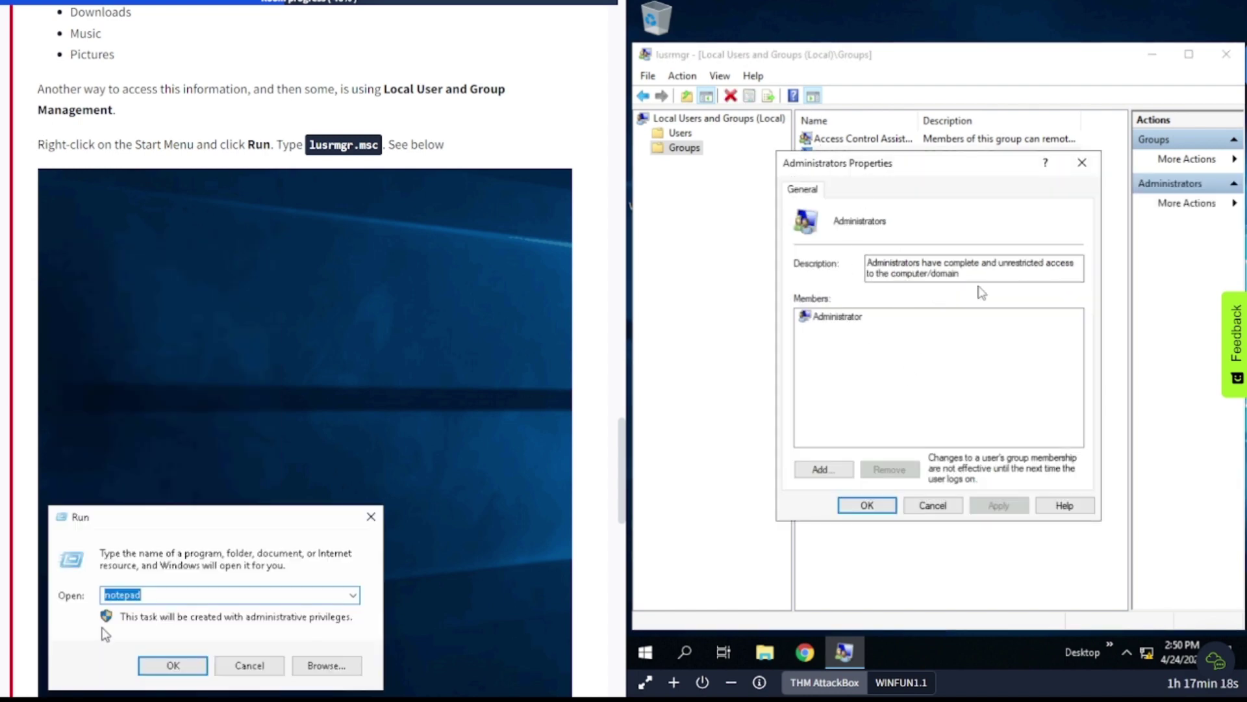
pyautogui.scroll(-9, 391, 354)
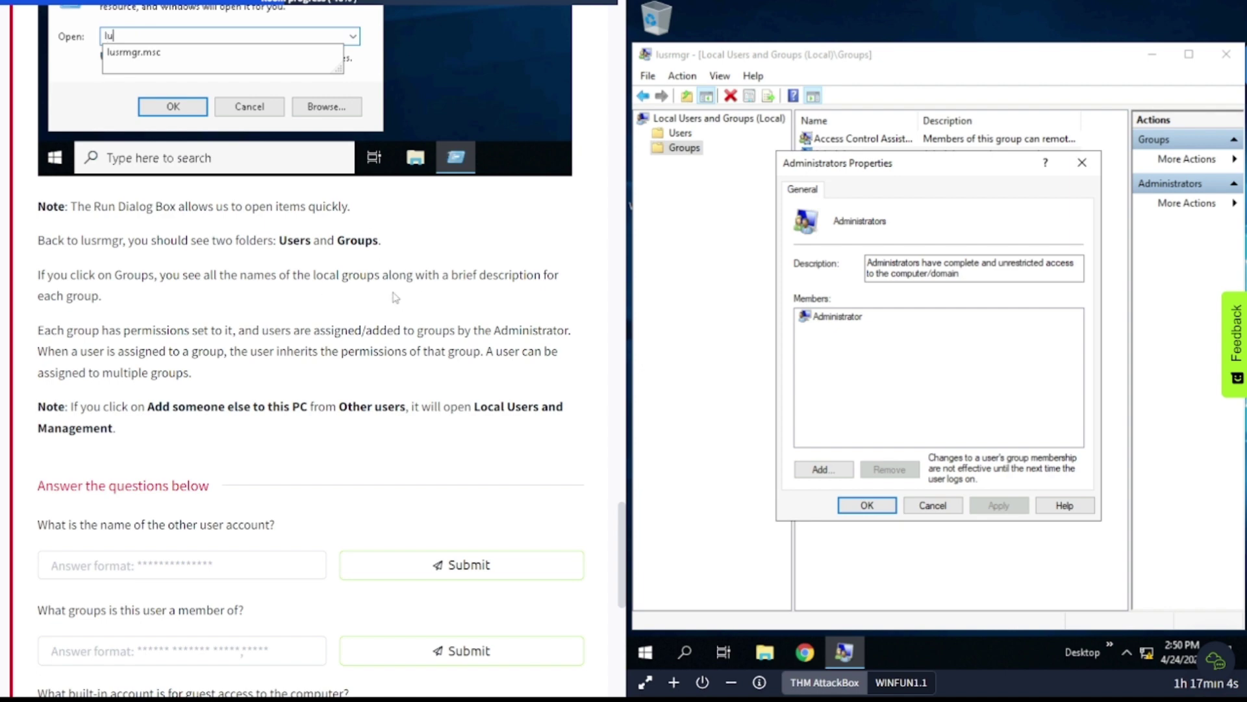
# Scroll the task to its questions, close Administrators Properties, and list the five local users.
pyautogui.scroll(-1, 395, 296)
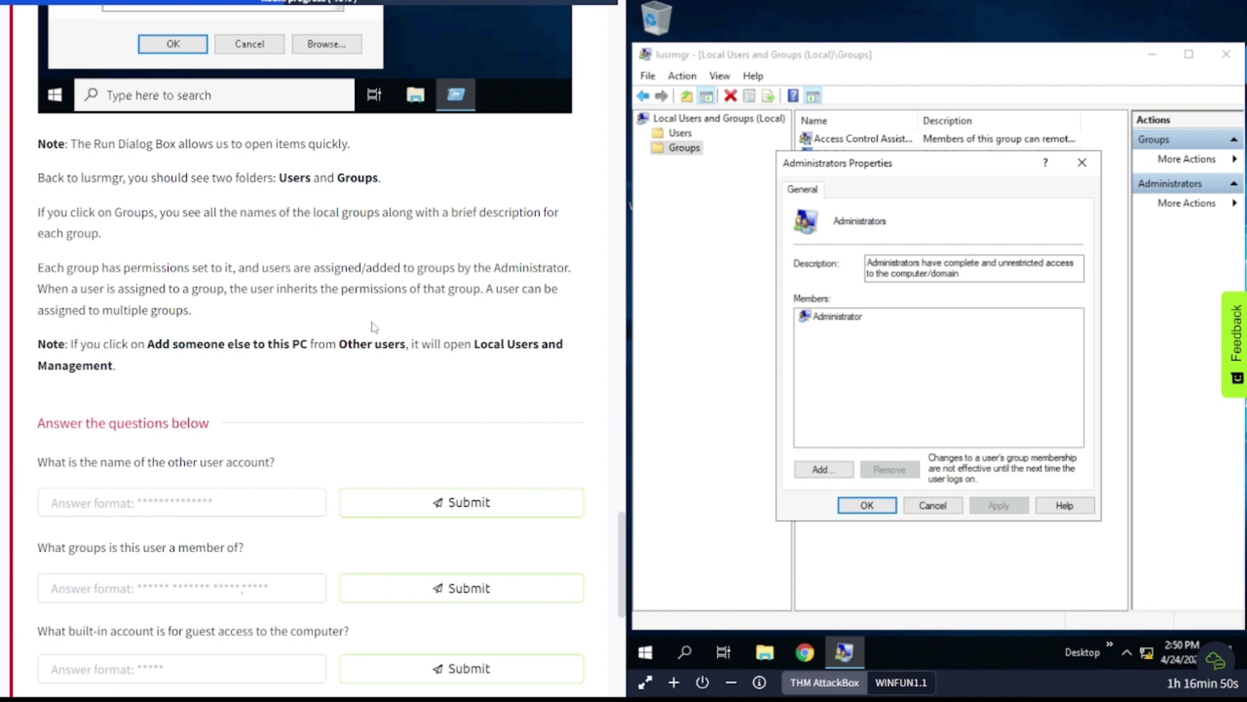
pyautogui.scroll(-2, 371, 327)
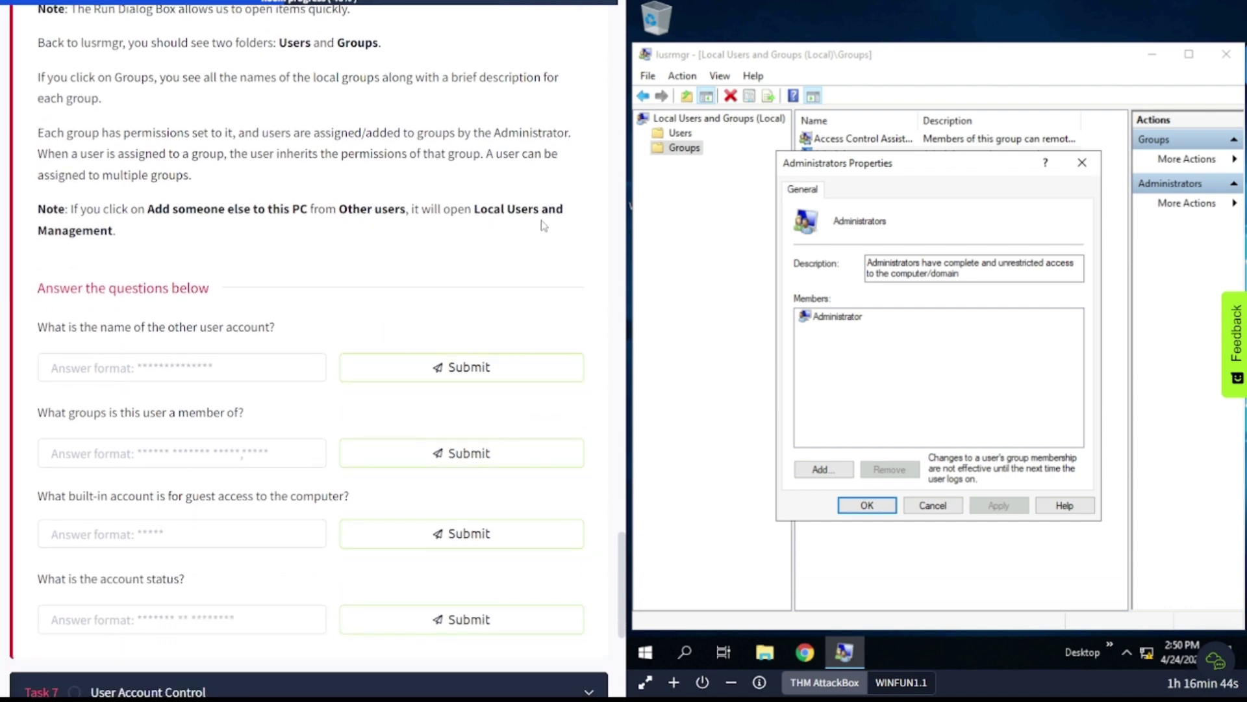
pyautogui.scroll(-2, 202, 255)
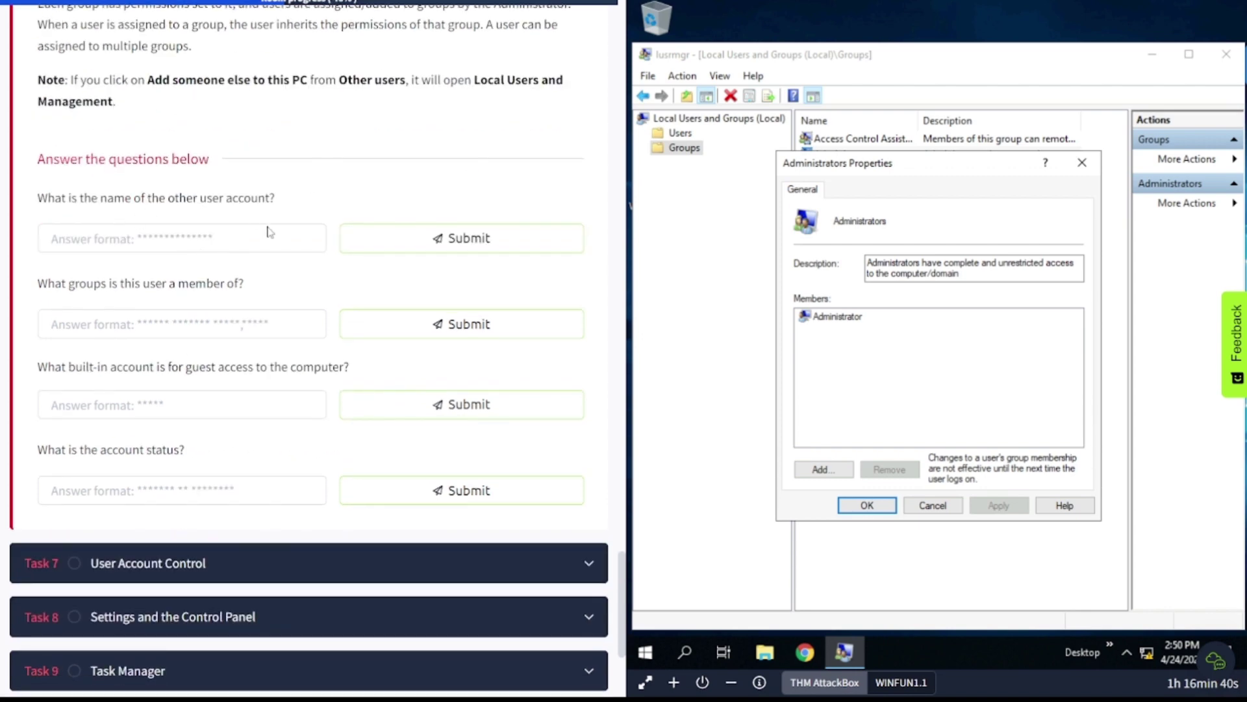
pyautogui.click(1082, 163)
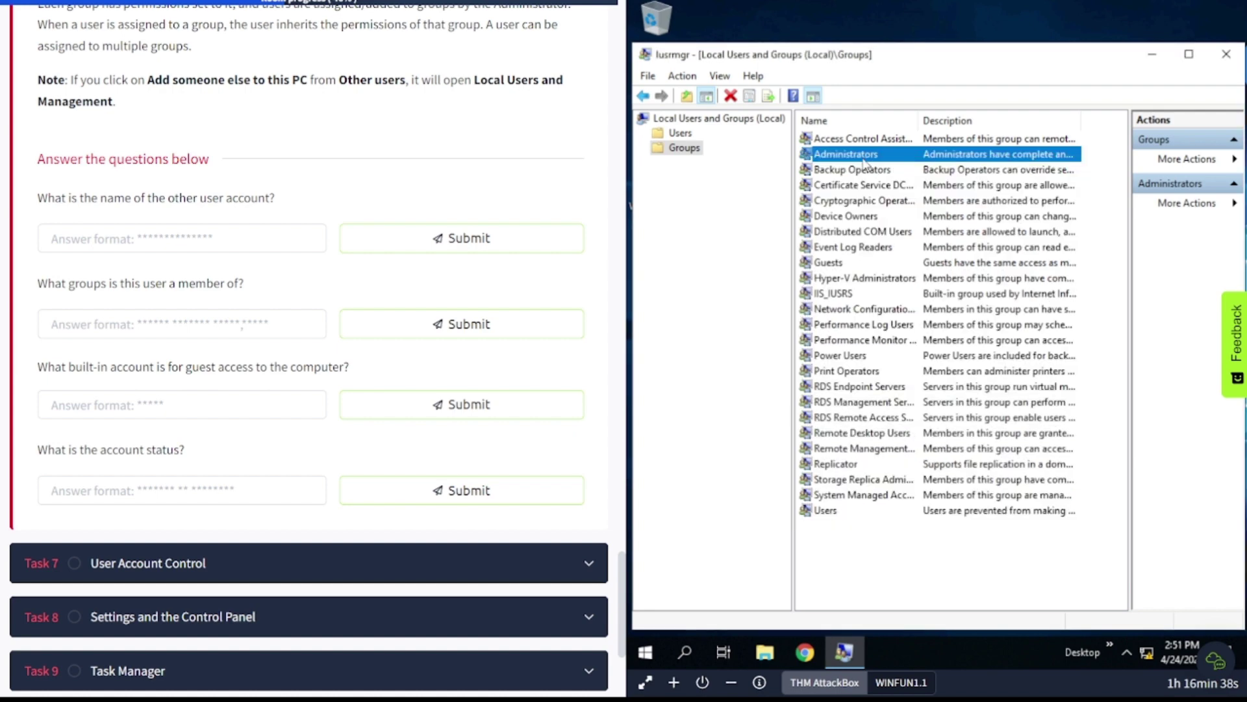
pyautogui.click(680, 133)
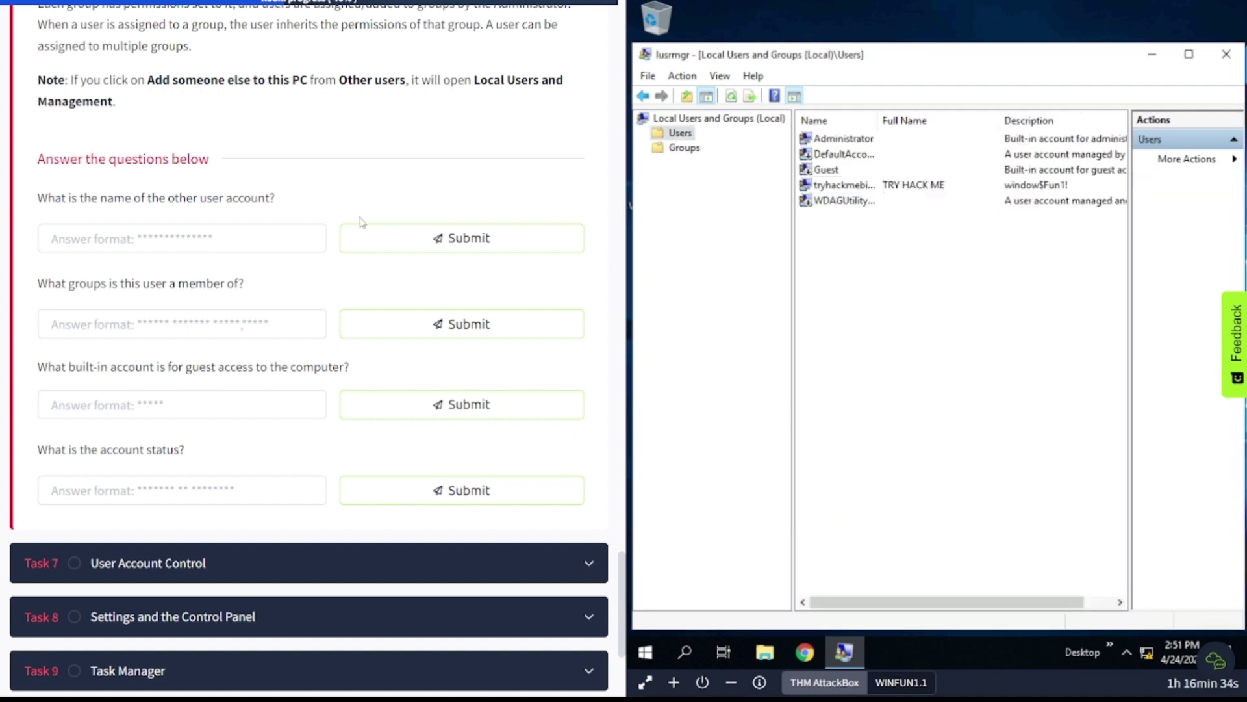
# Answer the first question with the other local account's user name.
pyautogui.click(275, 244)
pyautogui.write('tryh')
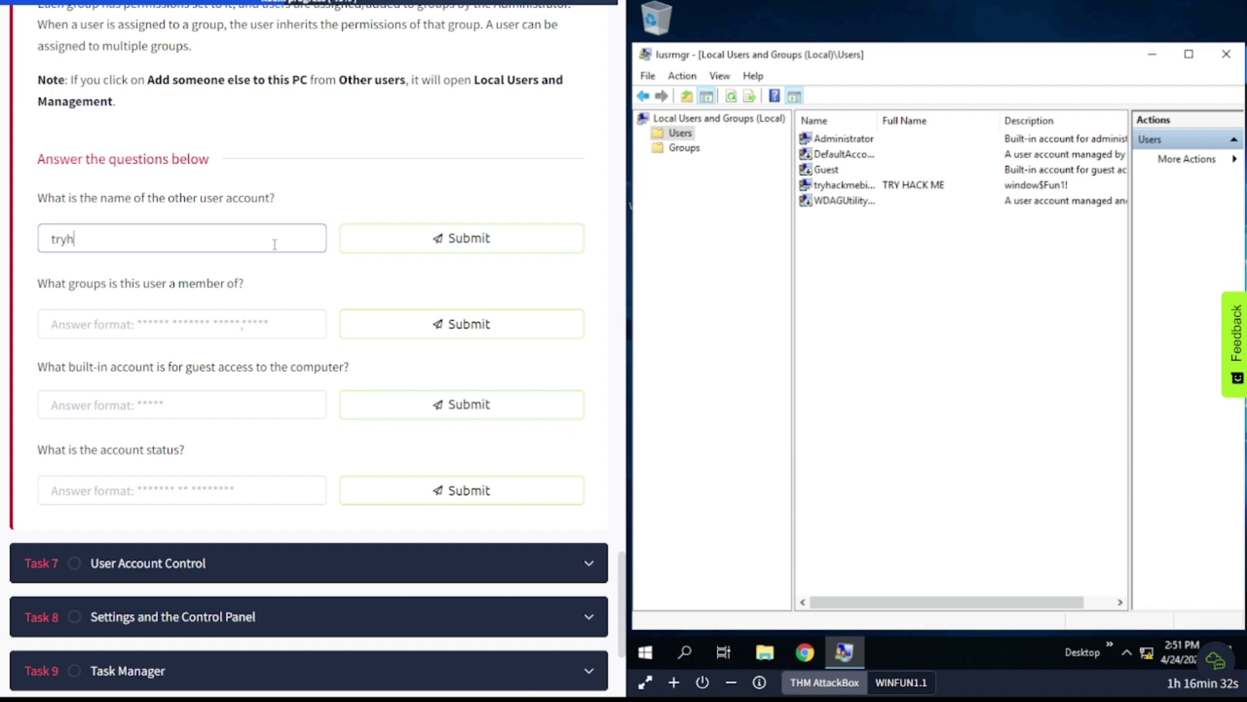
pyautogui.write('ackmebil')
pyautogui.write('lly')
pyautogui.press('Return')
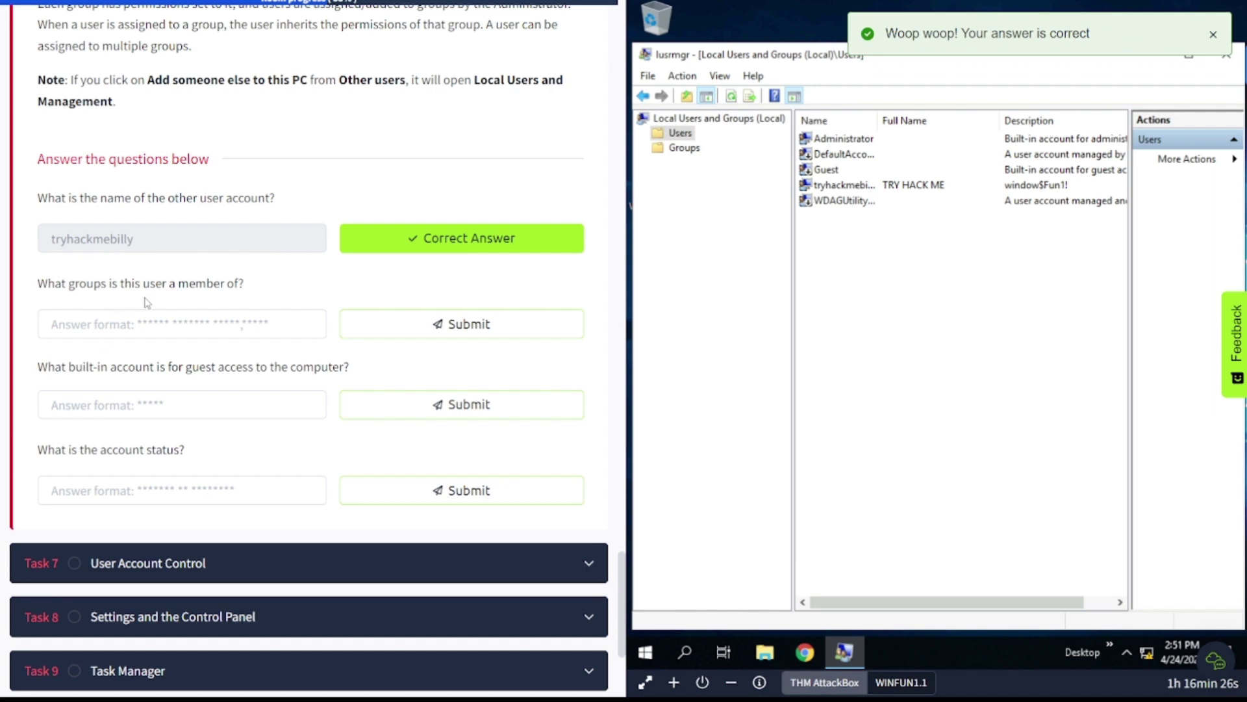
# Check the user's Member Of groups and answer 'Remote Desktop Users,Users' for its group membership.
pyautogui.doubleClick(845, 185)
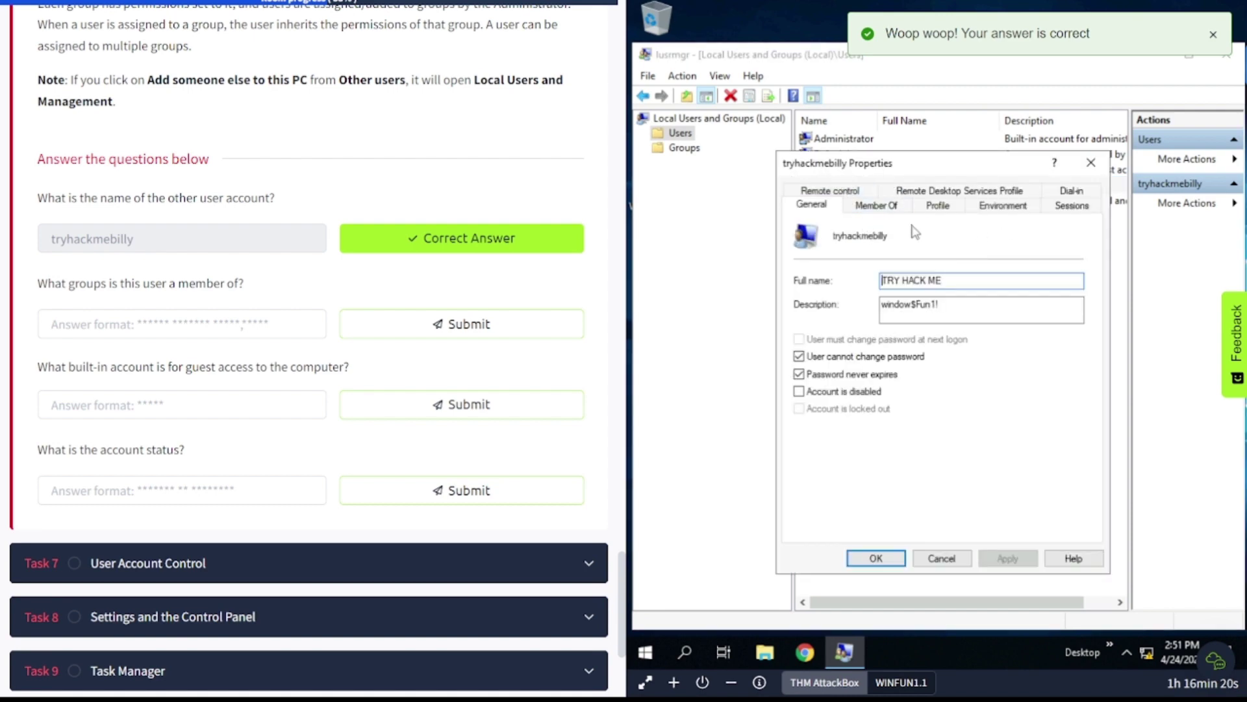
pyautogui.click(1091, 163)
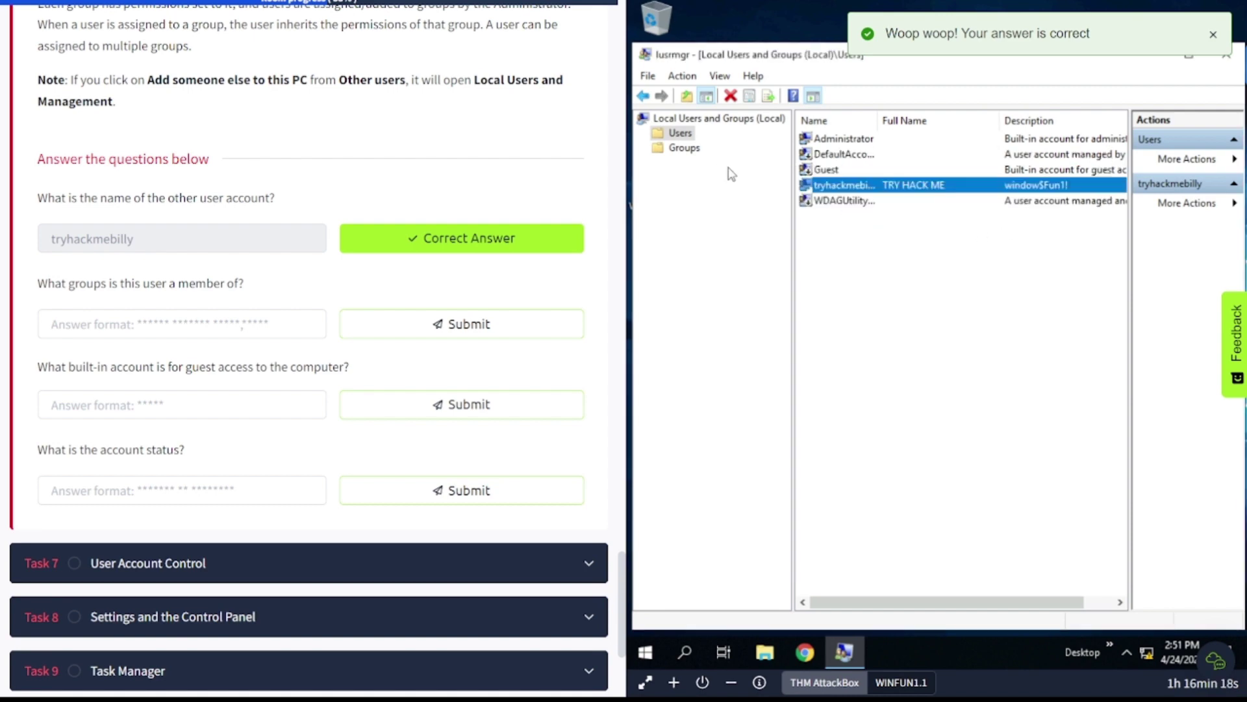
pyautogui.rightClick(837, 189)
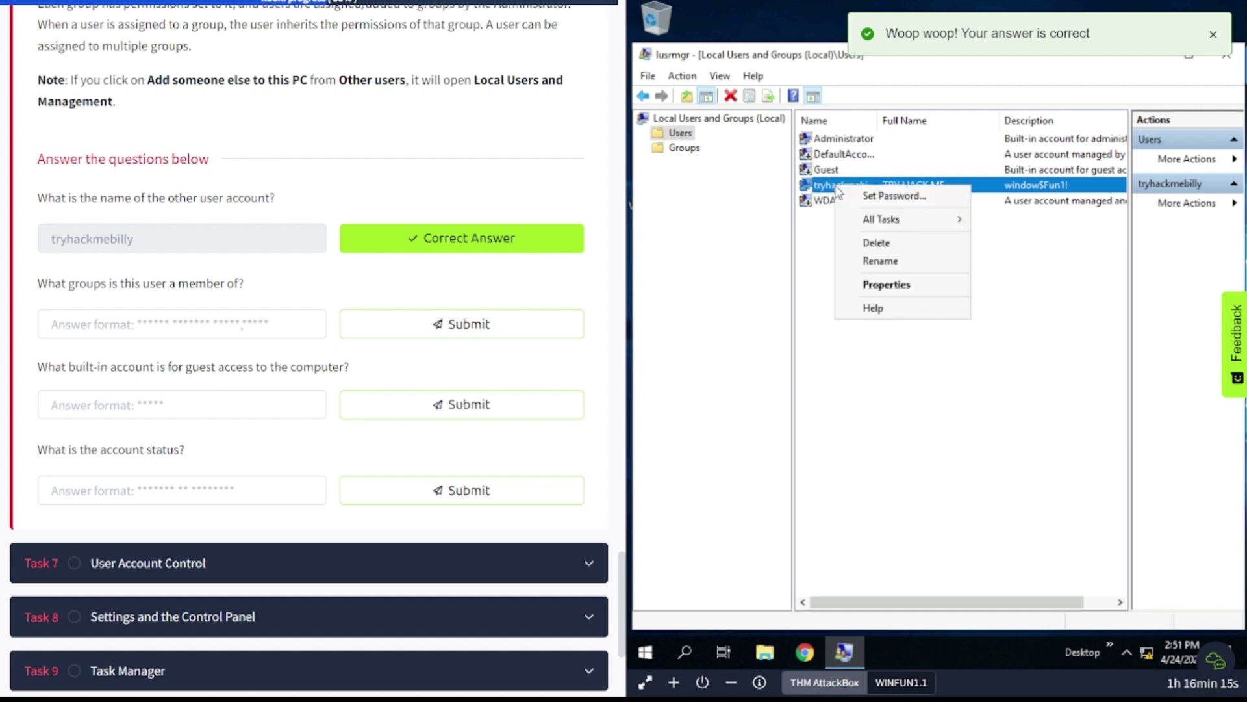
pyautogui.click(889, 286)
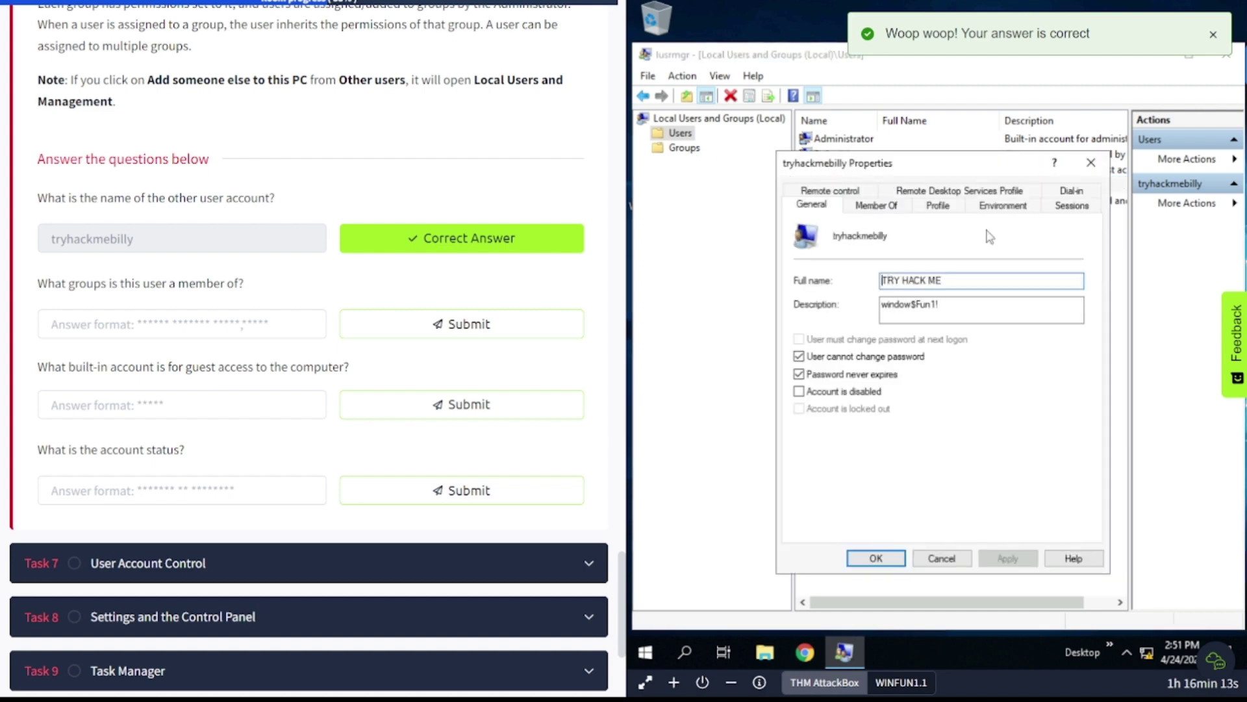
pyautogui.click(876, 204)
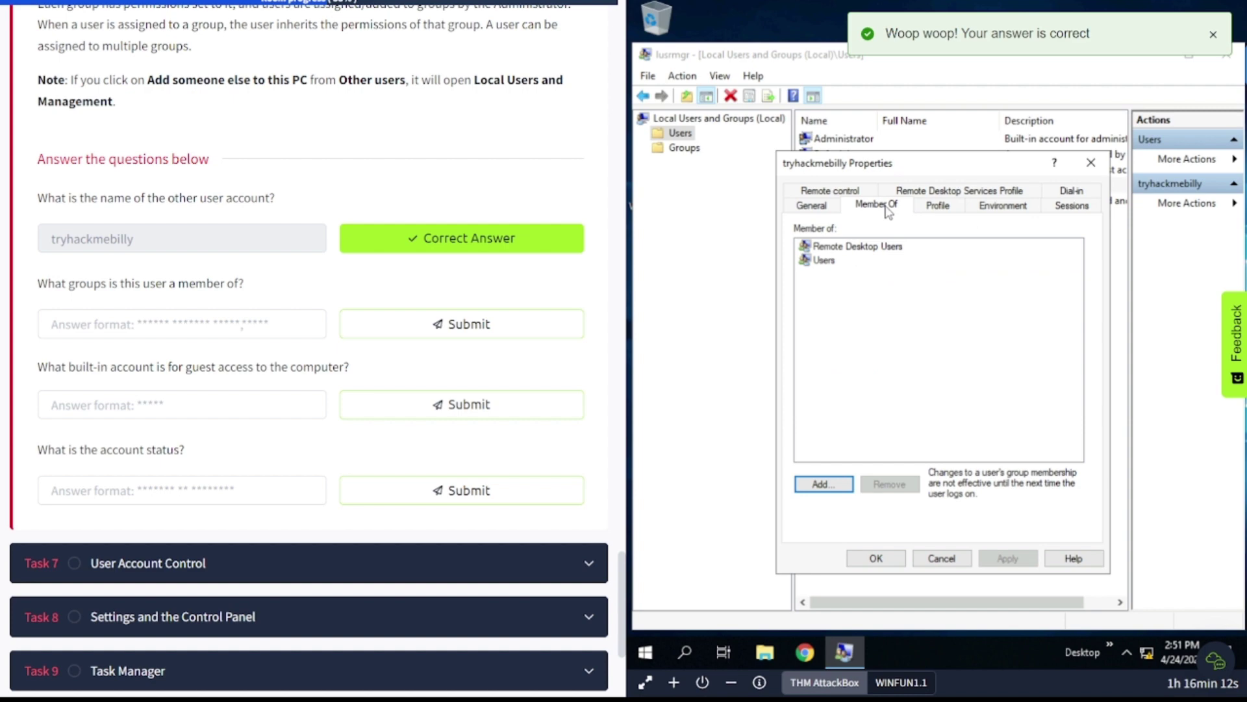
pyautogui.click(279, 330)
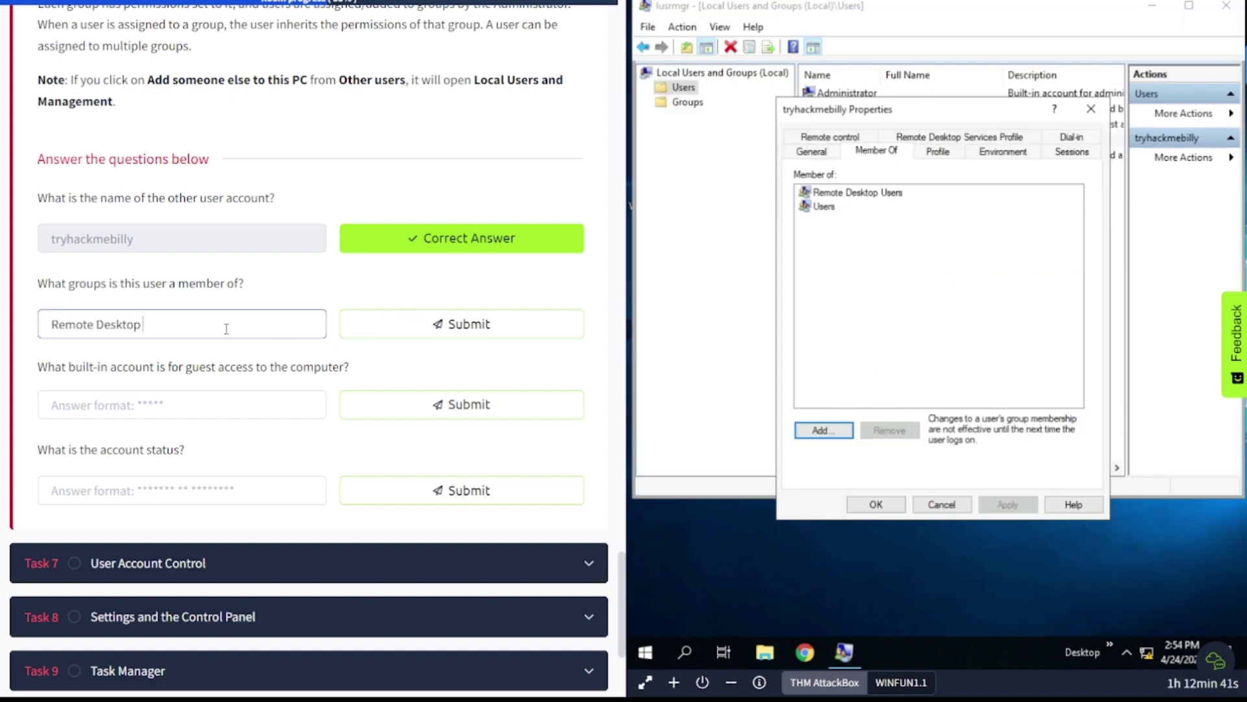
pyautogui.write('Users,Users')
pyautogui.press('Return')
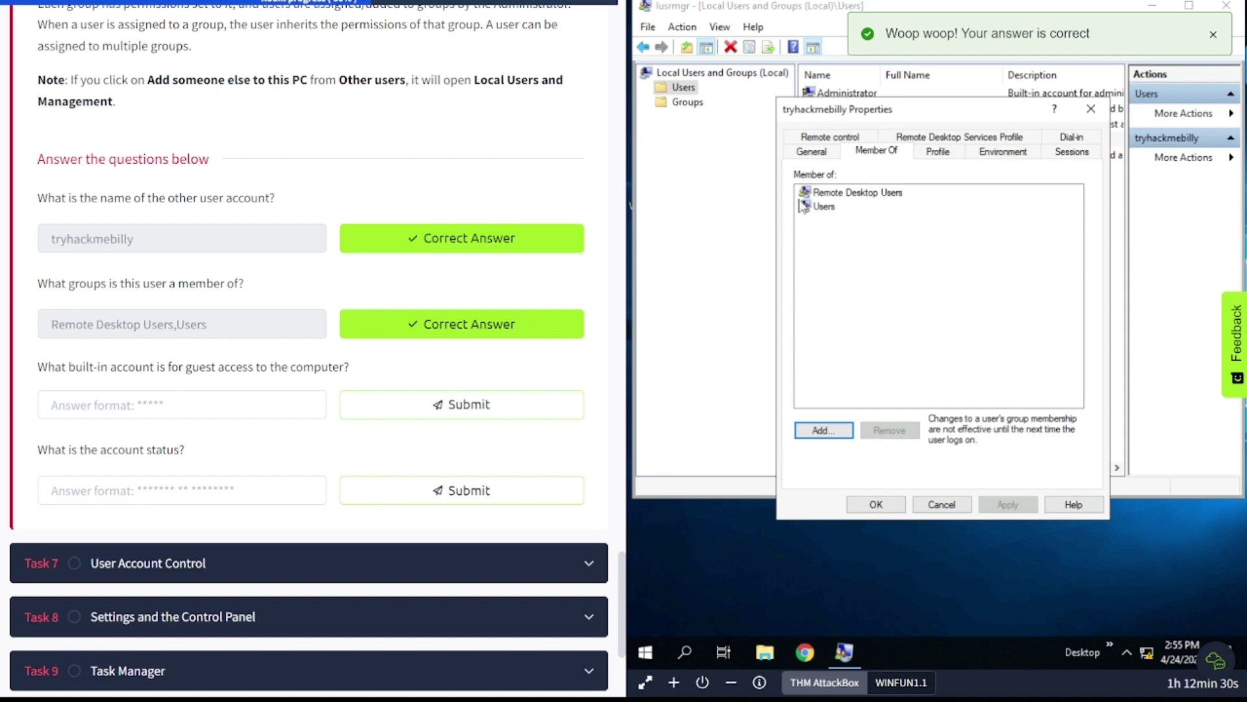
# Close the user's Properties and answer 'guest' as the built-in guest access account.
pyautogui.click(1093, 109)
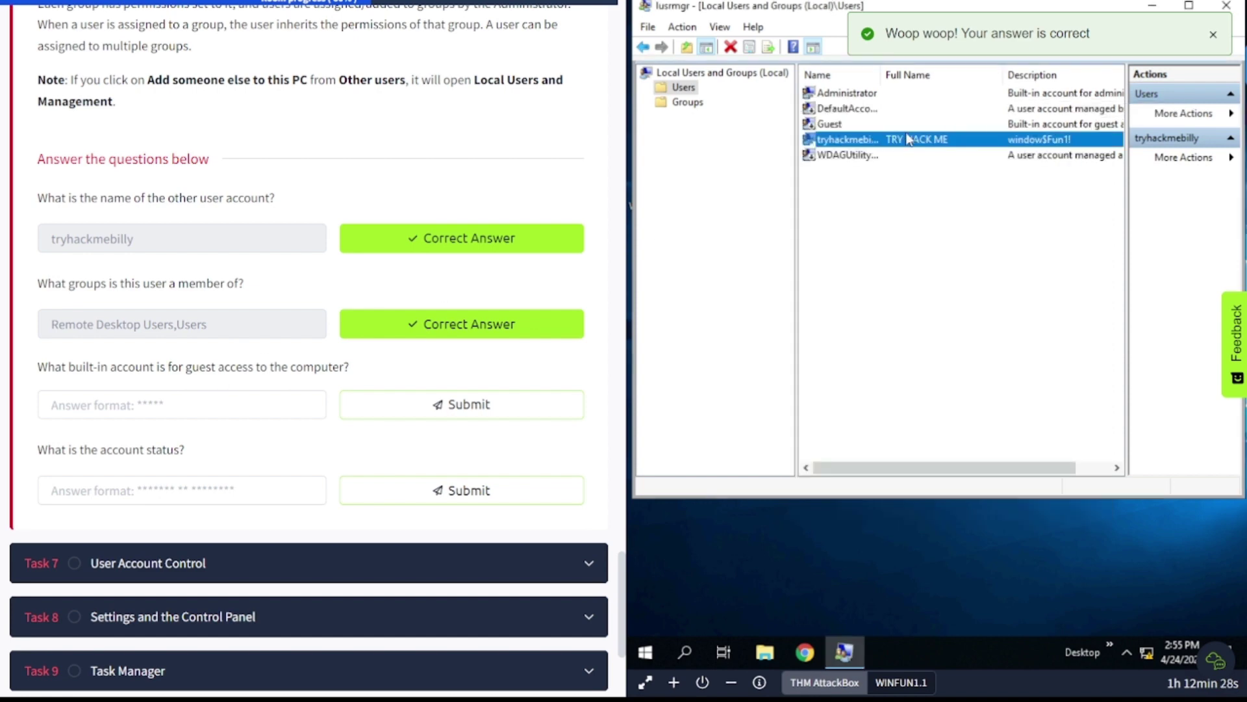
pyautogui.click(246, 411)
pyautogui.write('guest')
pyautogui.press('Return')
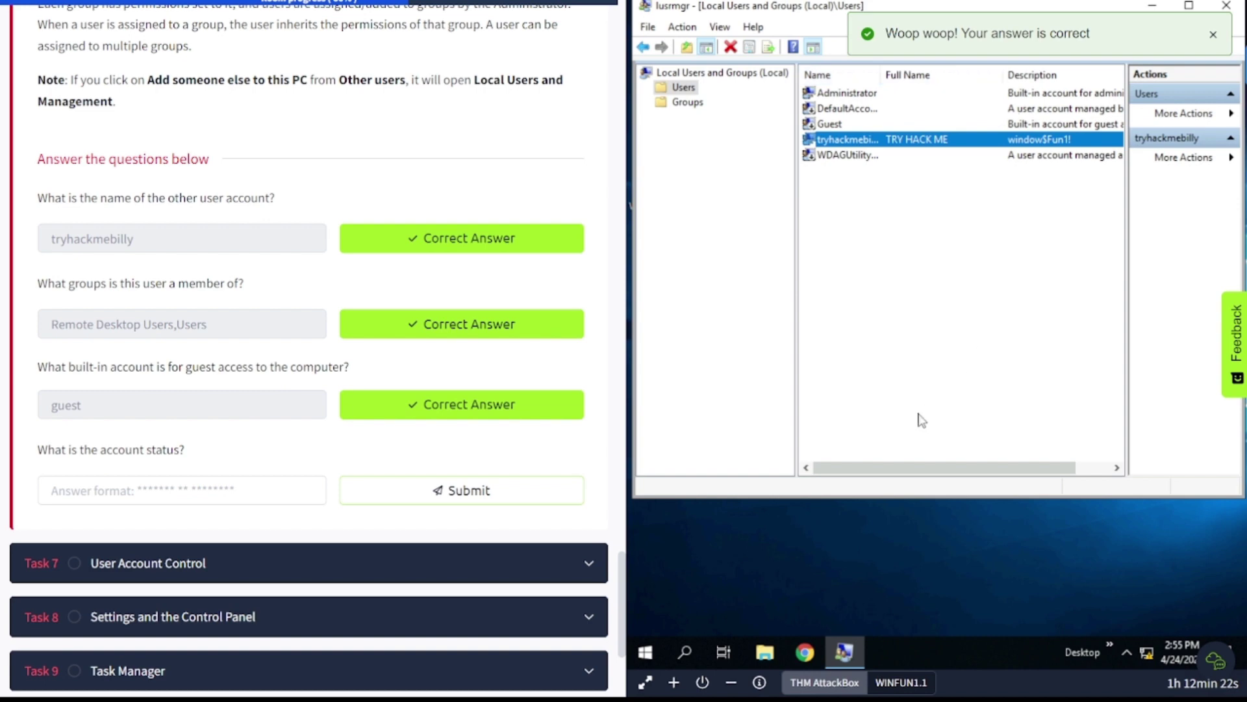
pyautogui.moveTo(922, 471); pyautogui.dragTo(1047, 458)
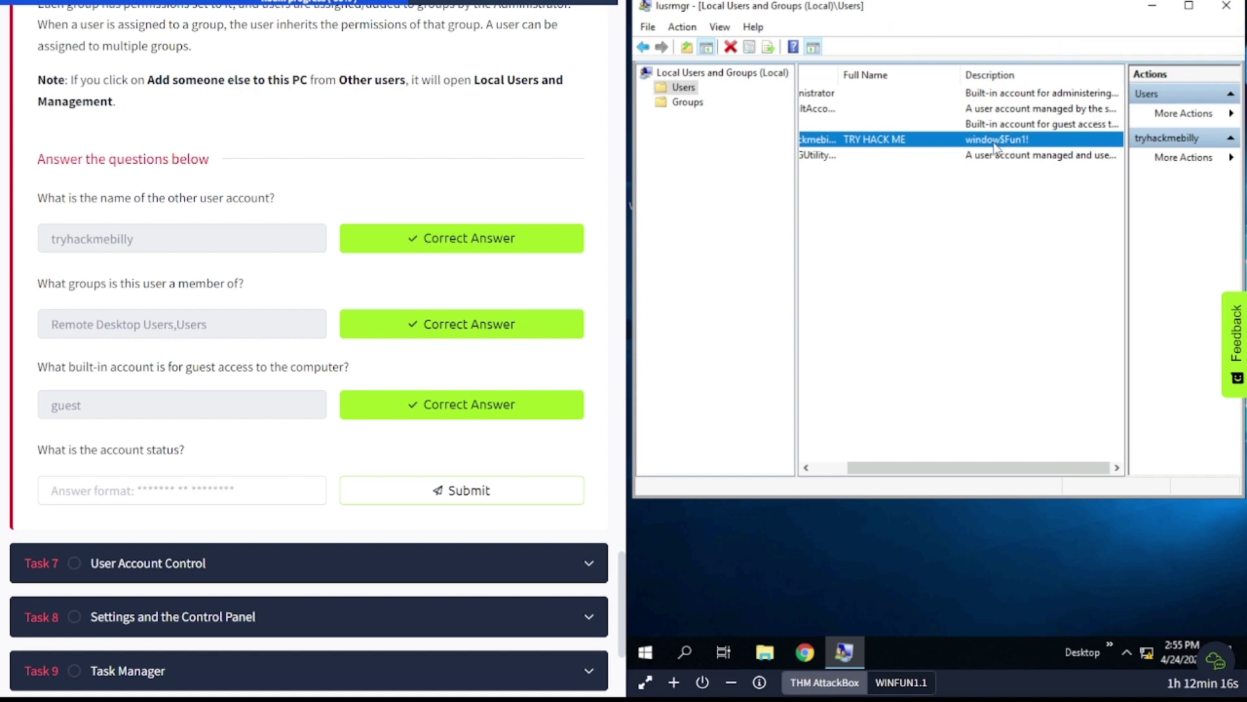
pyautogui.moveTo(933, 468); pyautogui.dragTo(794, 468)
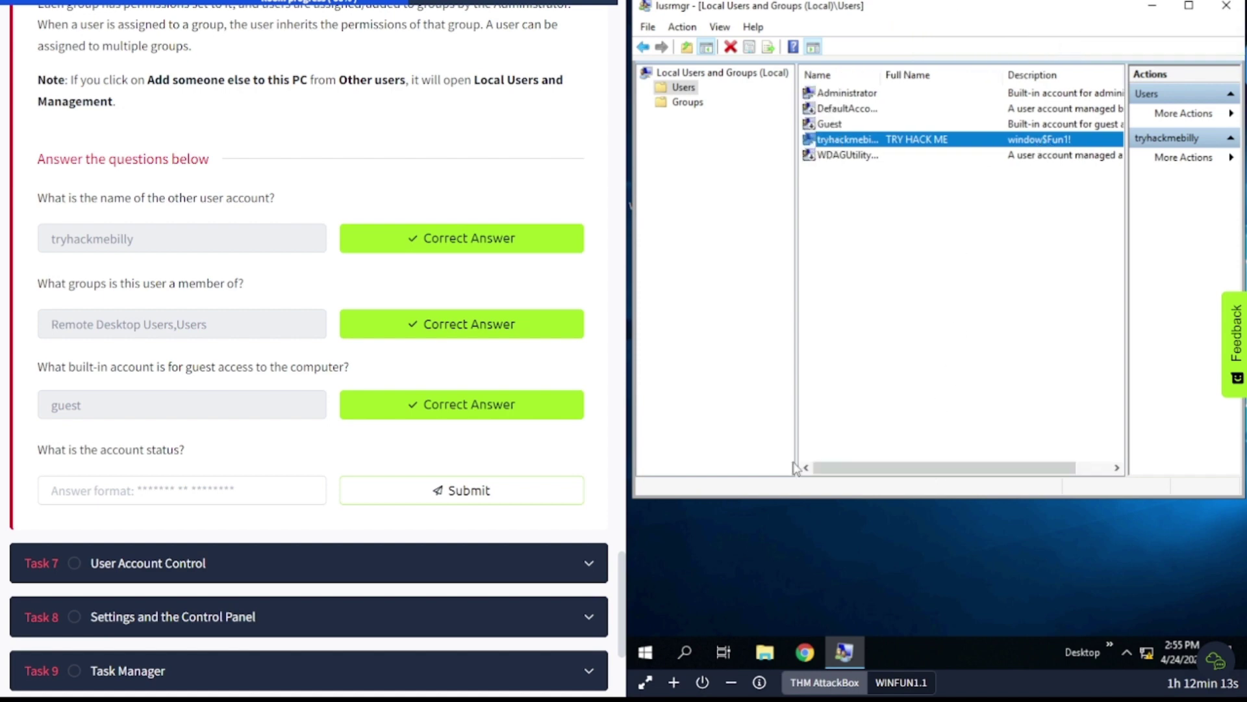
# Open the Guest account's Properties and review its Profile, Sessions, Environment, Remote Desktop and General tabs.
pyautogui.click(827, 127)
pyautogui.rightClick(827, 129)
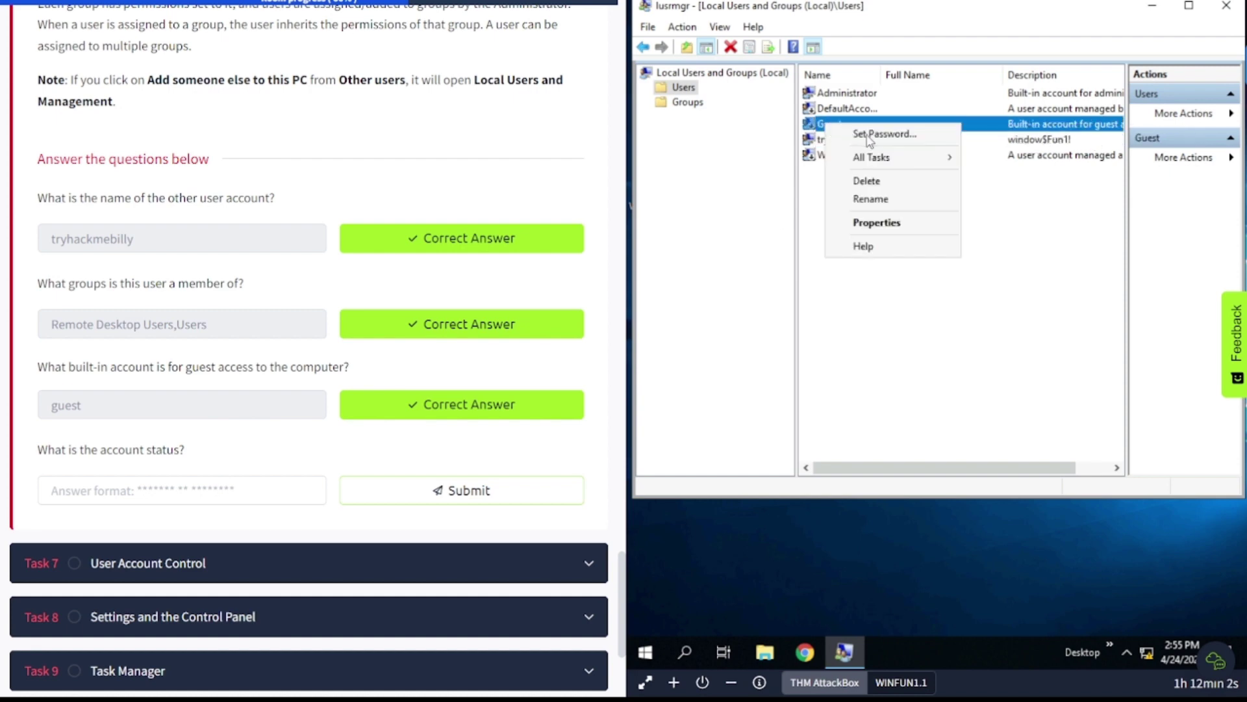
pyautogui.click(880, 223)
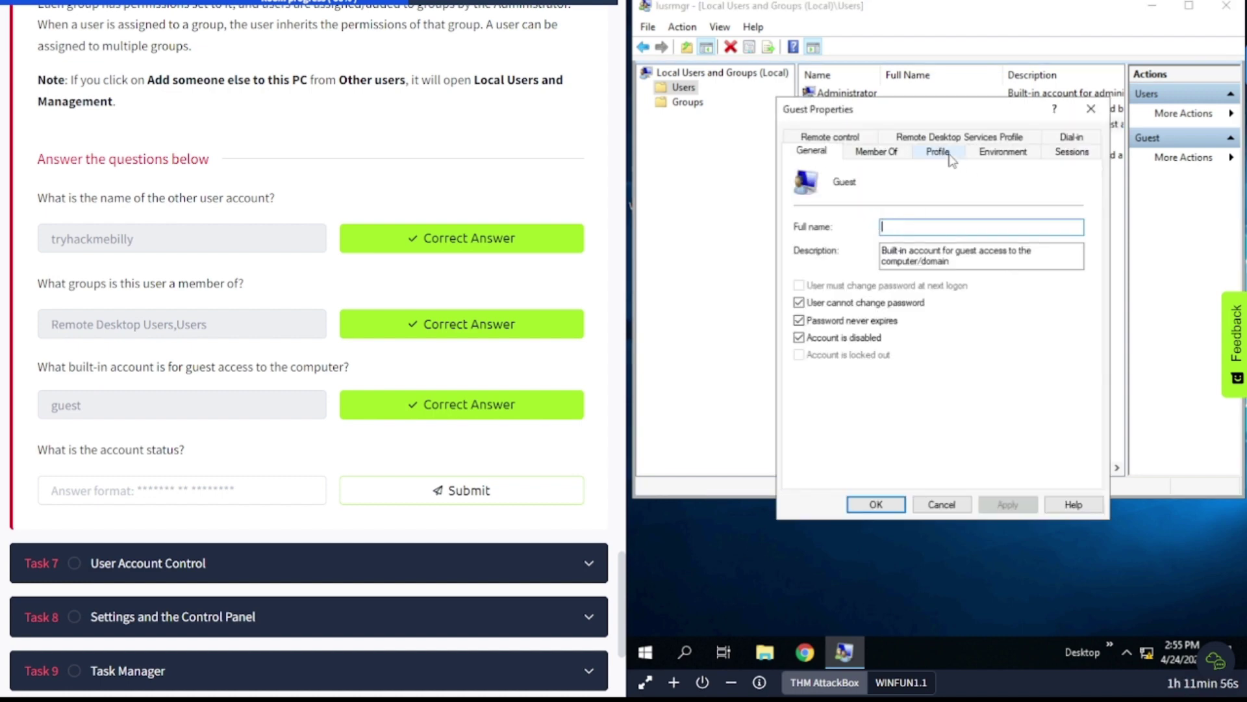
pyautogui.click(283, 493)
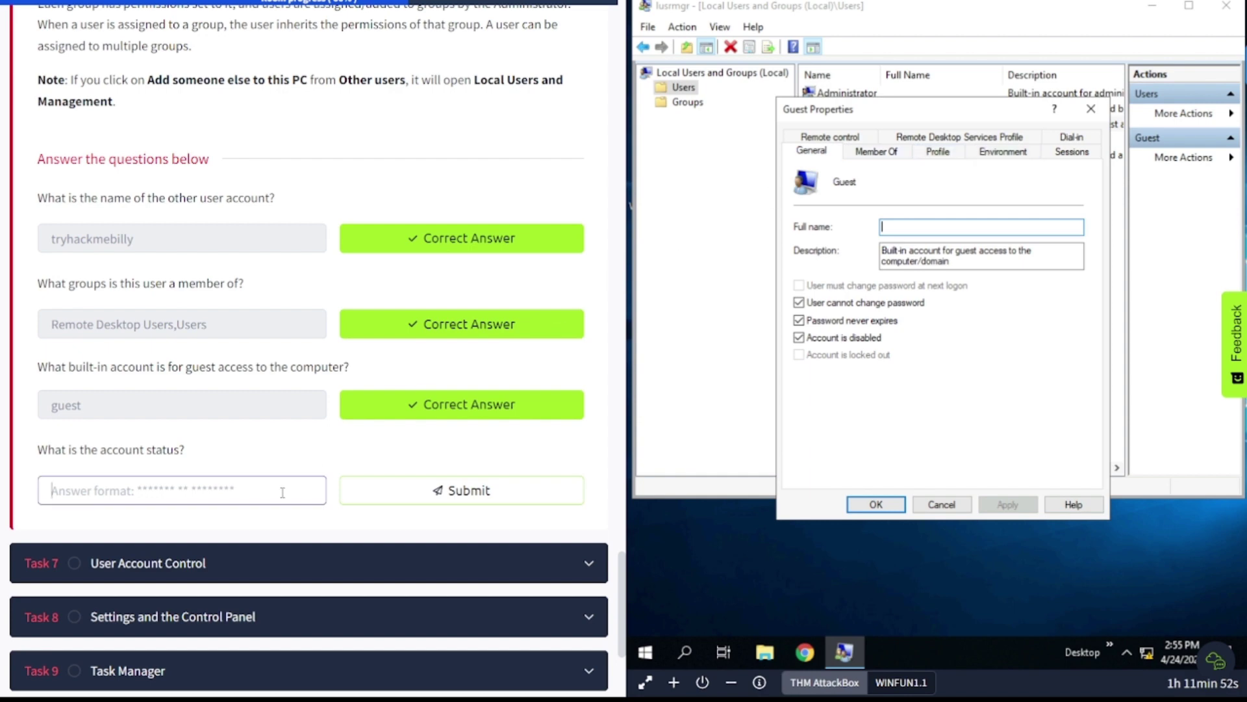
pyautogui.click(931, 156)
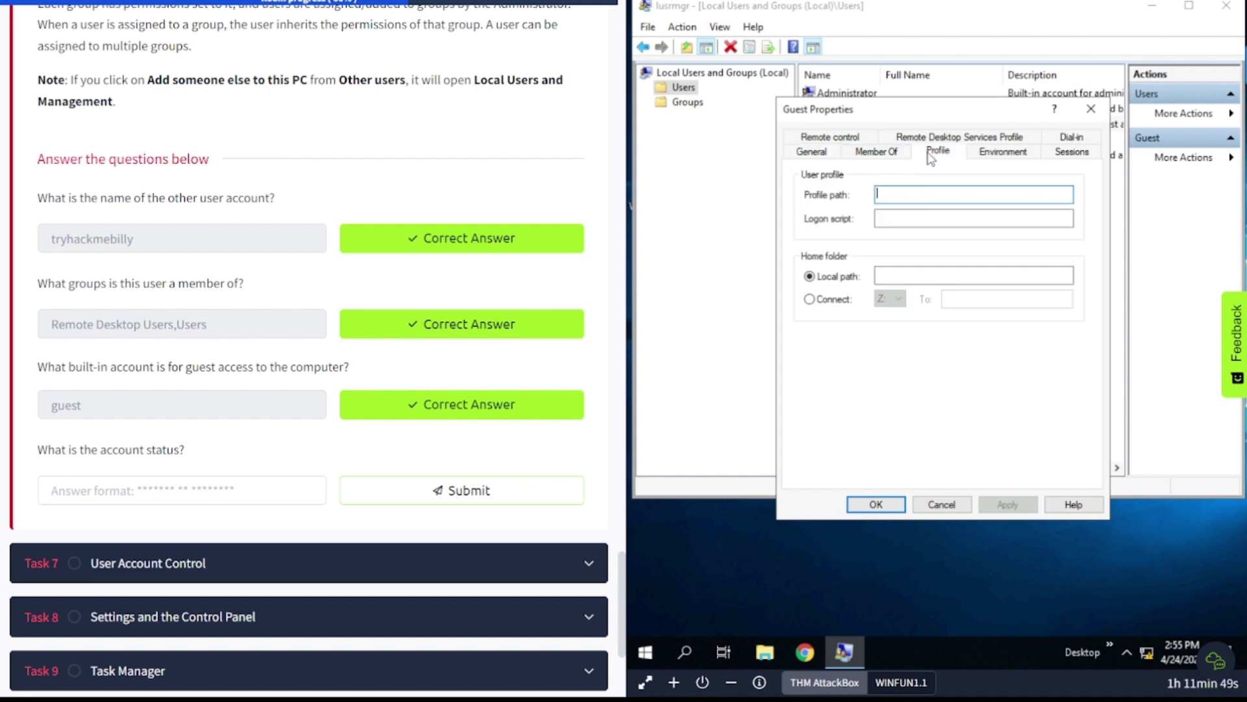
pyautogui.click(1065, 153)
pyautogui.click(1003, 151)
pyautogui.click(962, 137)
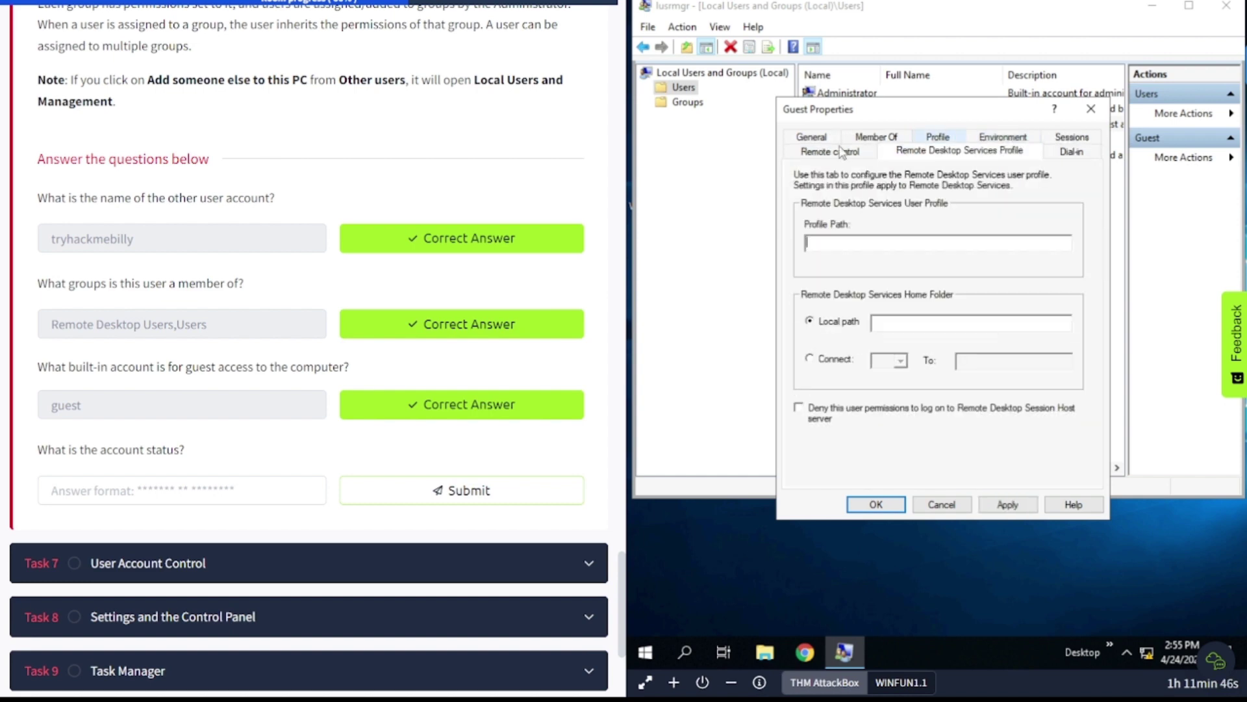
pyautogui.click(812, 136)
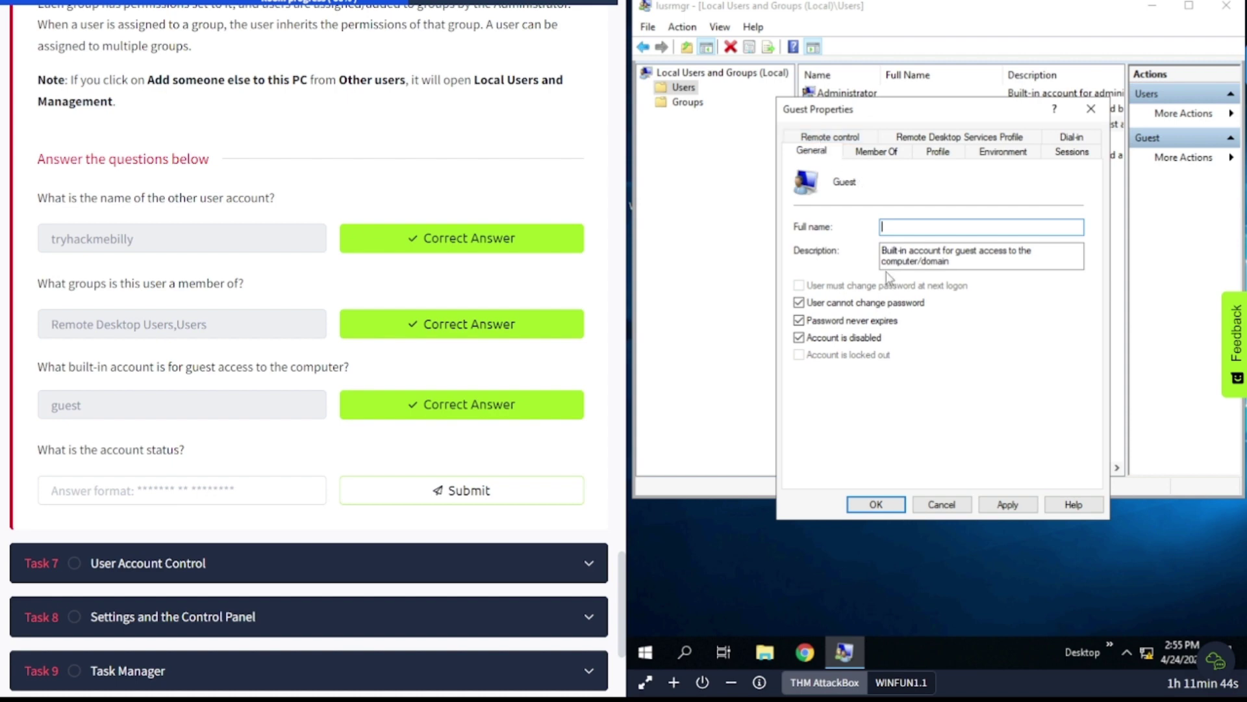
# Submit 'account is disabled' as the Guest account status answer.
pyautogui.click(135, 495)
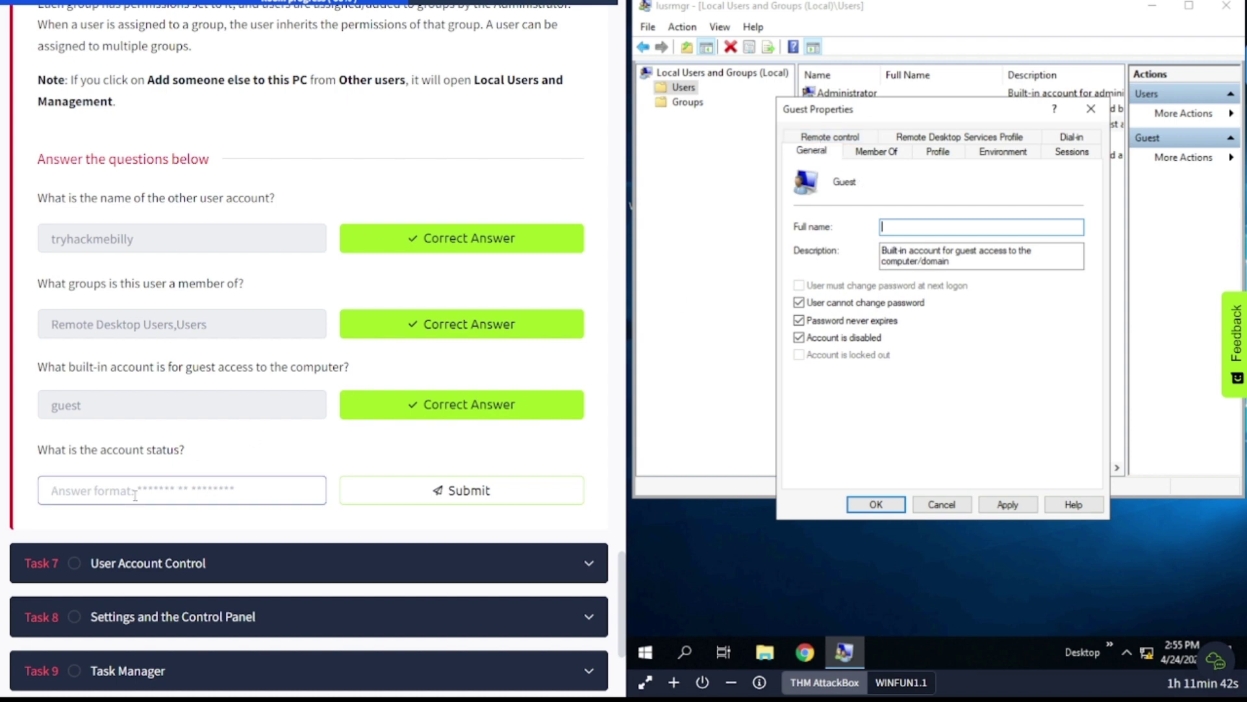
pyautogui.write('account is disabled')
pyautogui.press('Return')
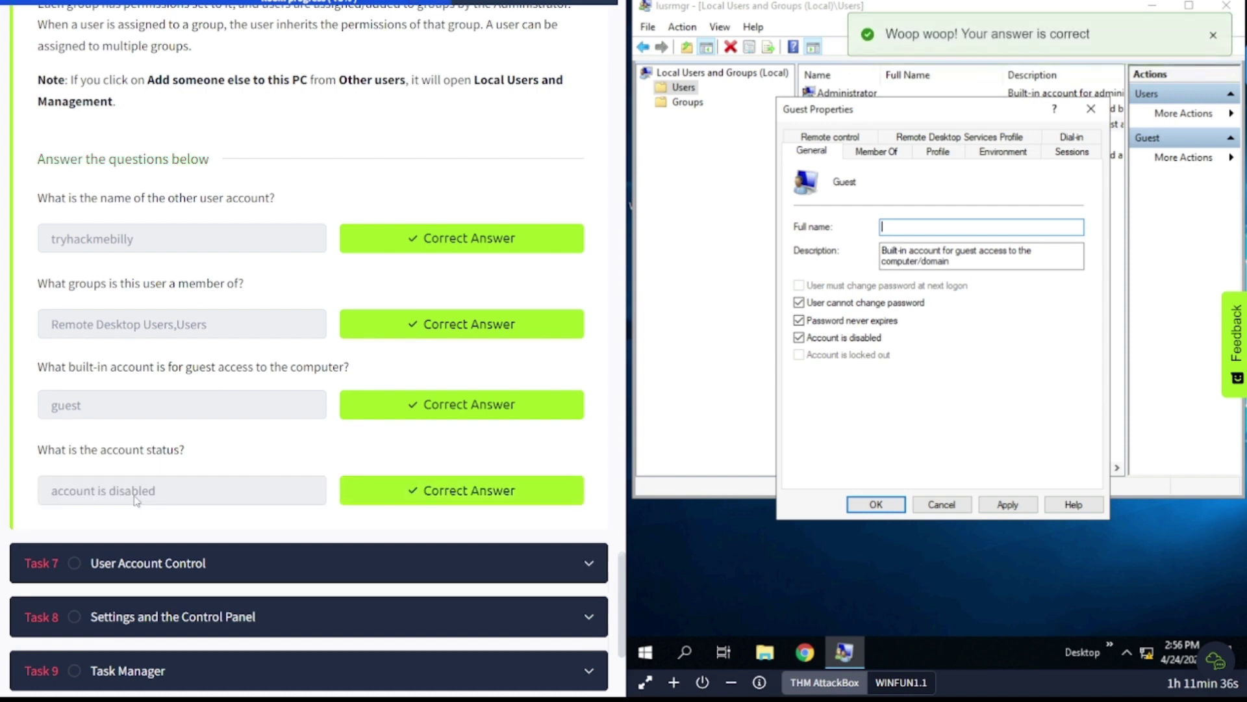
# Expand Task 7 'User Account Control' and read its explanation of UAC introduced with Windows Vista.
pyautogui.scroll(-3, 156, 416)
pyautogui.click(169, 312)
pyautogui.scroll(3, 349, 386)
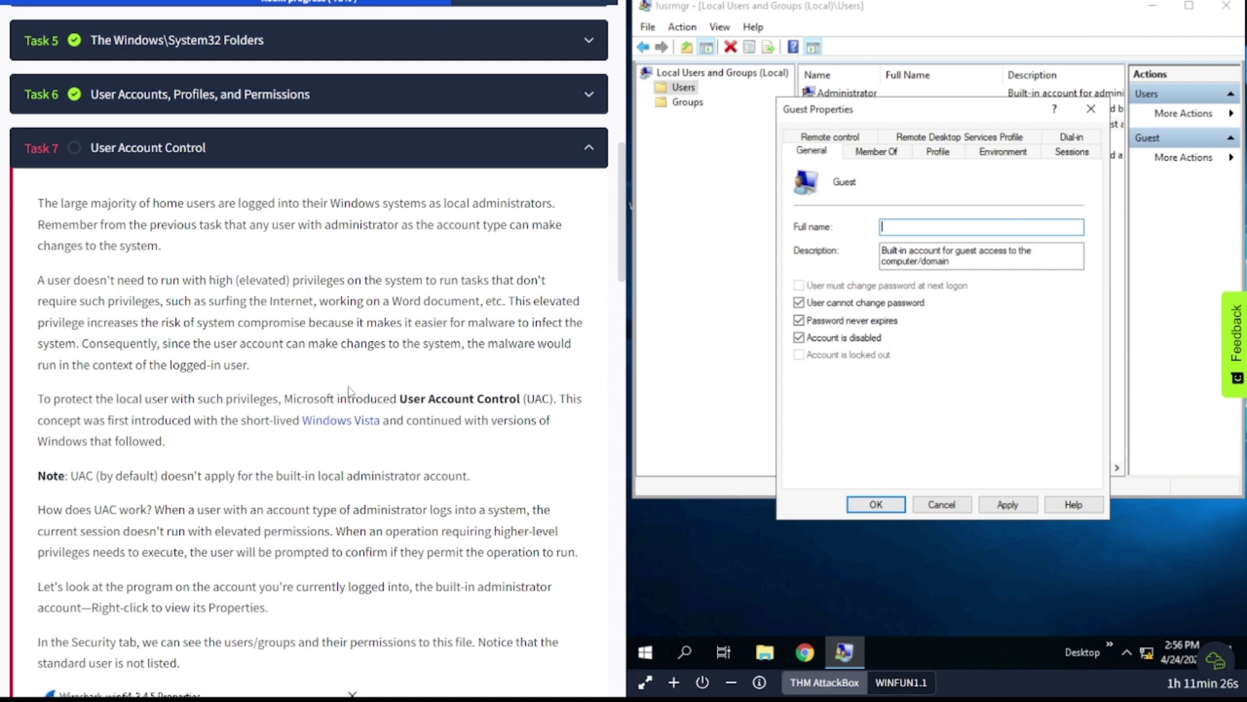
pyautogui.scroll(-3, 349, 390)
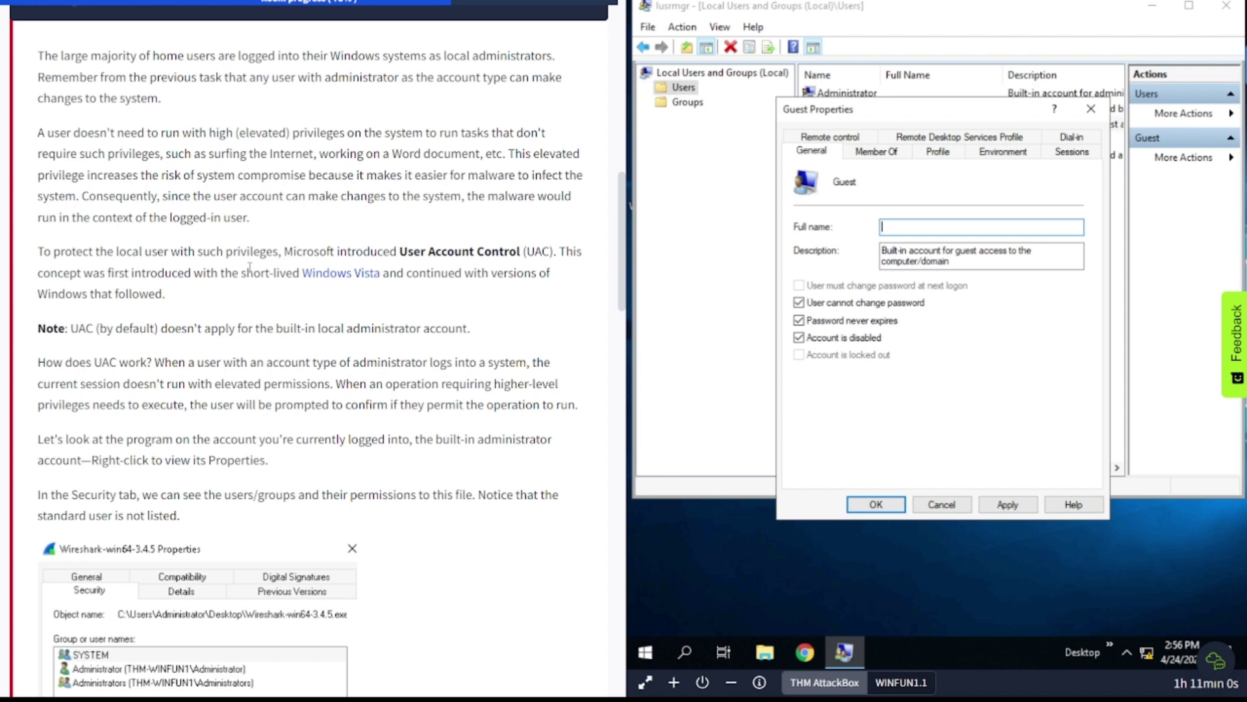
pyautogui.scroll(-2, 250, 267)
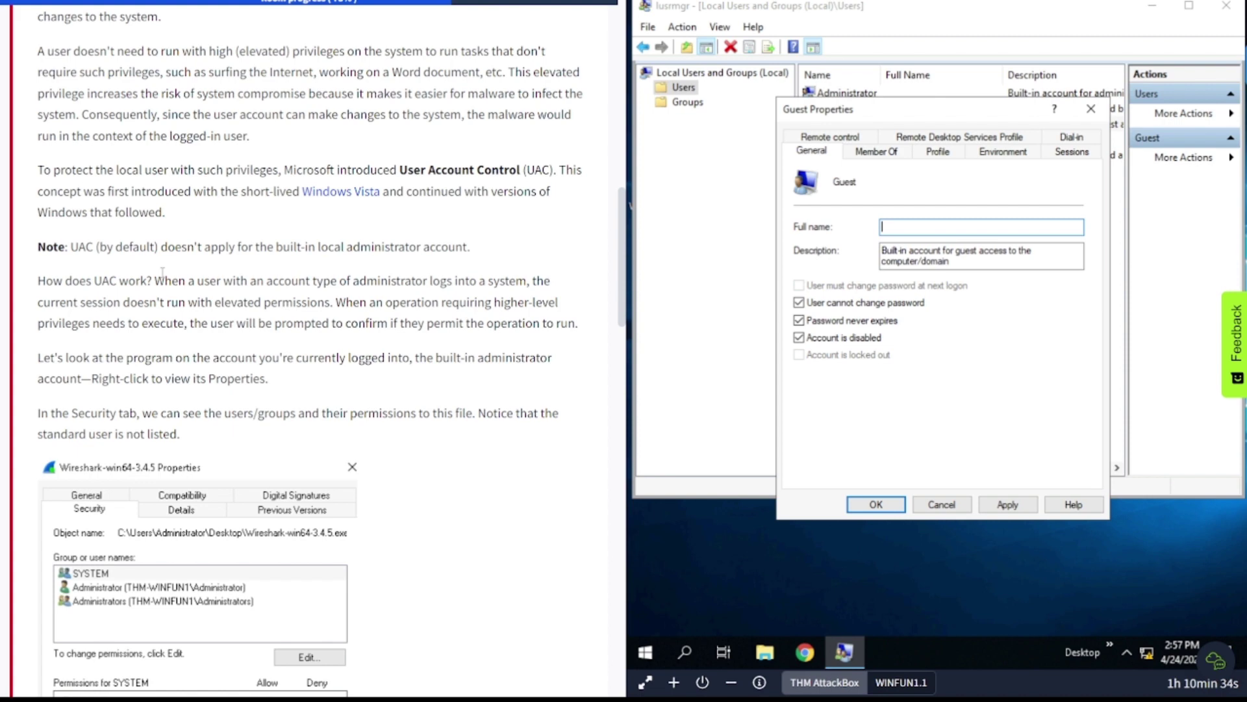
pyautogui.scroll(-2, 162, 272)
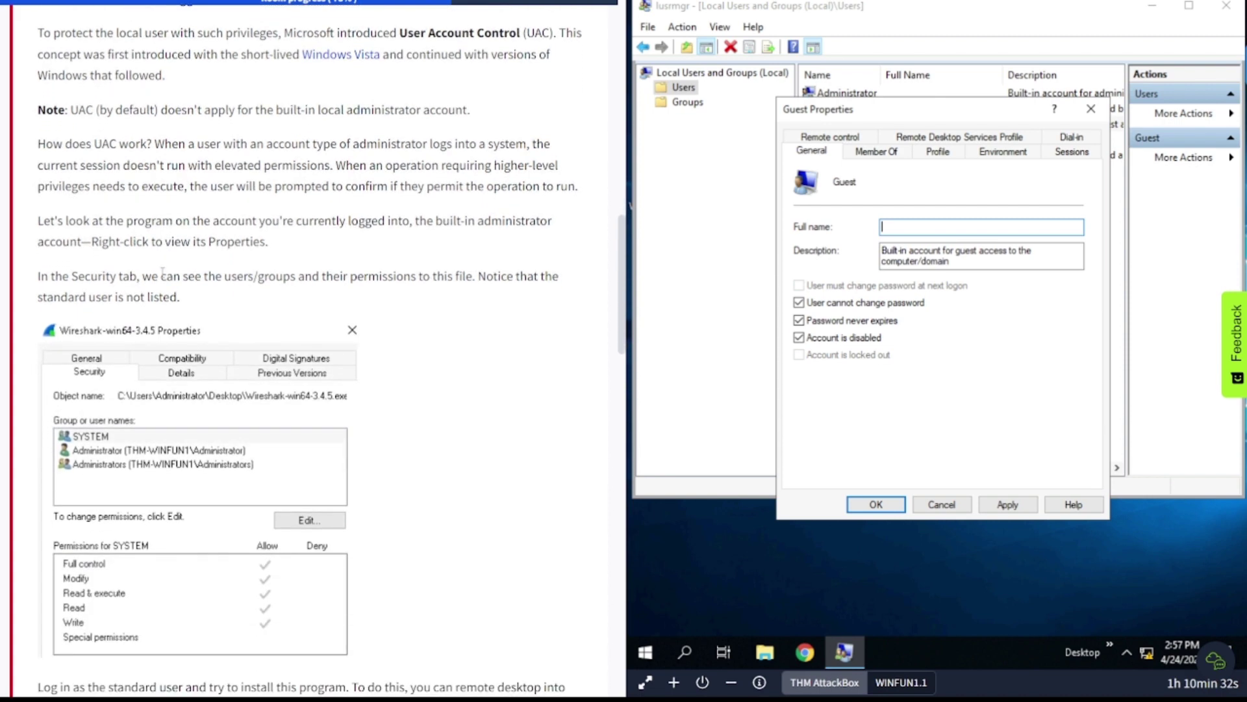
pyautogui.scroll(-1, 231, 213)
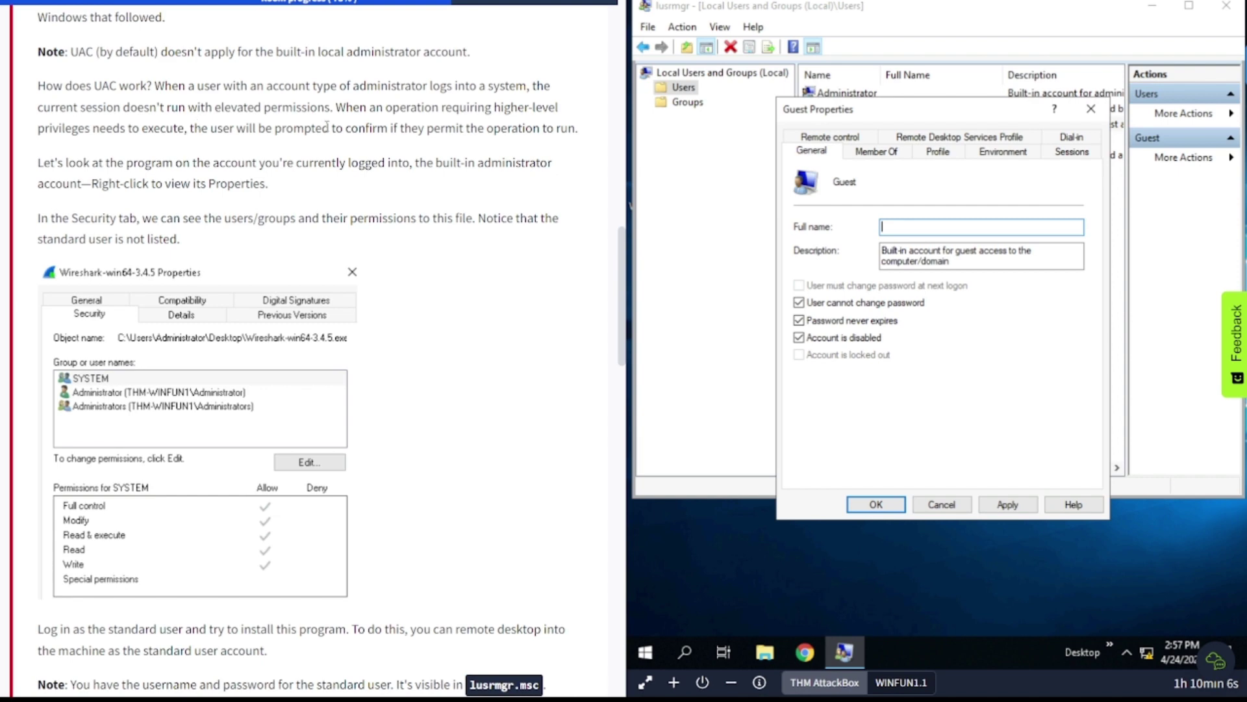
# Close the Guest Properties and briefly review the Administrator account's Properties.
pyautogui.click(1090, 108)
pyautogui.click(870, 95)
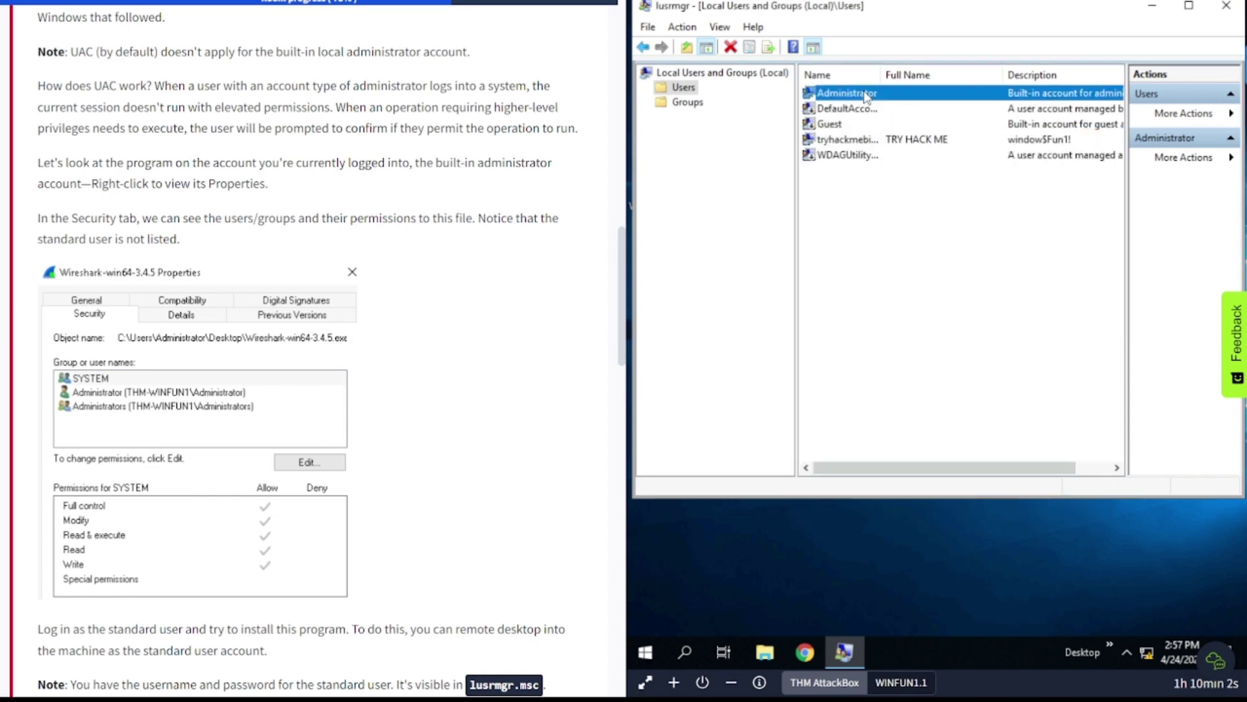
pyautogui.rightClick(868, 95)
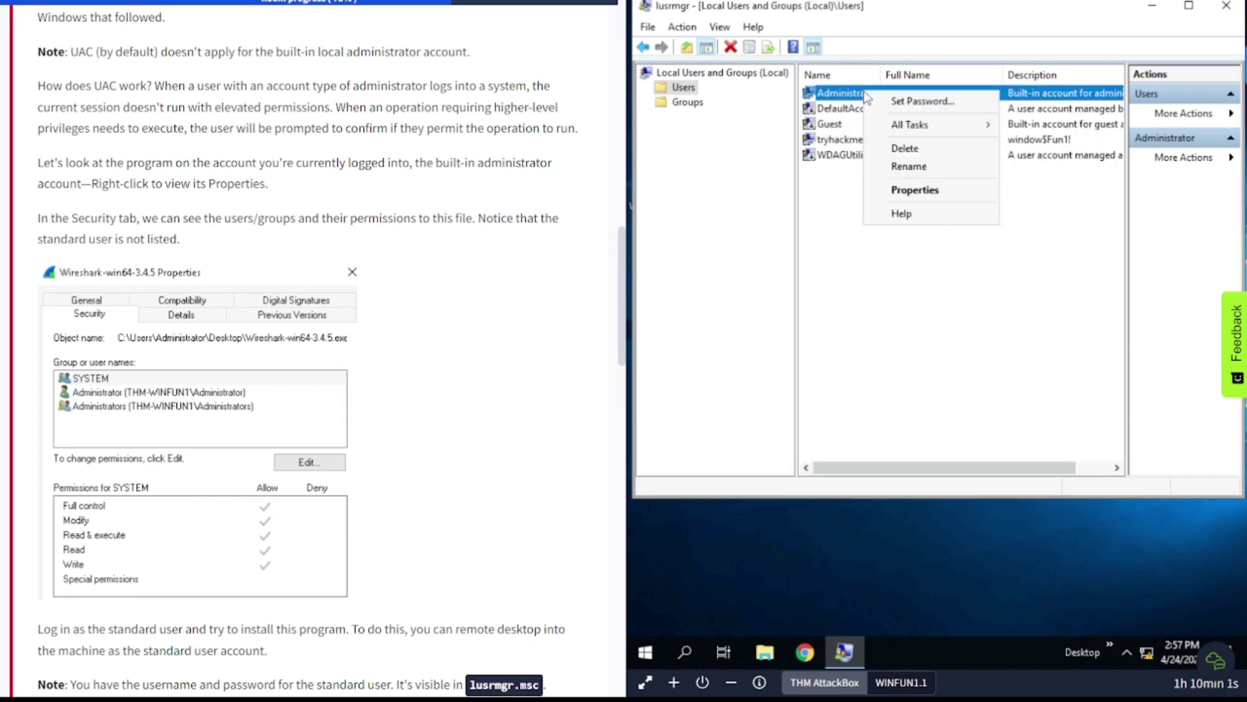
pyautogui.click(914, 189)
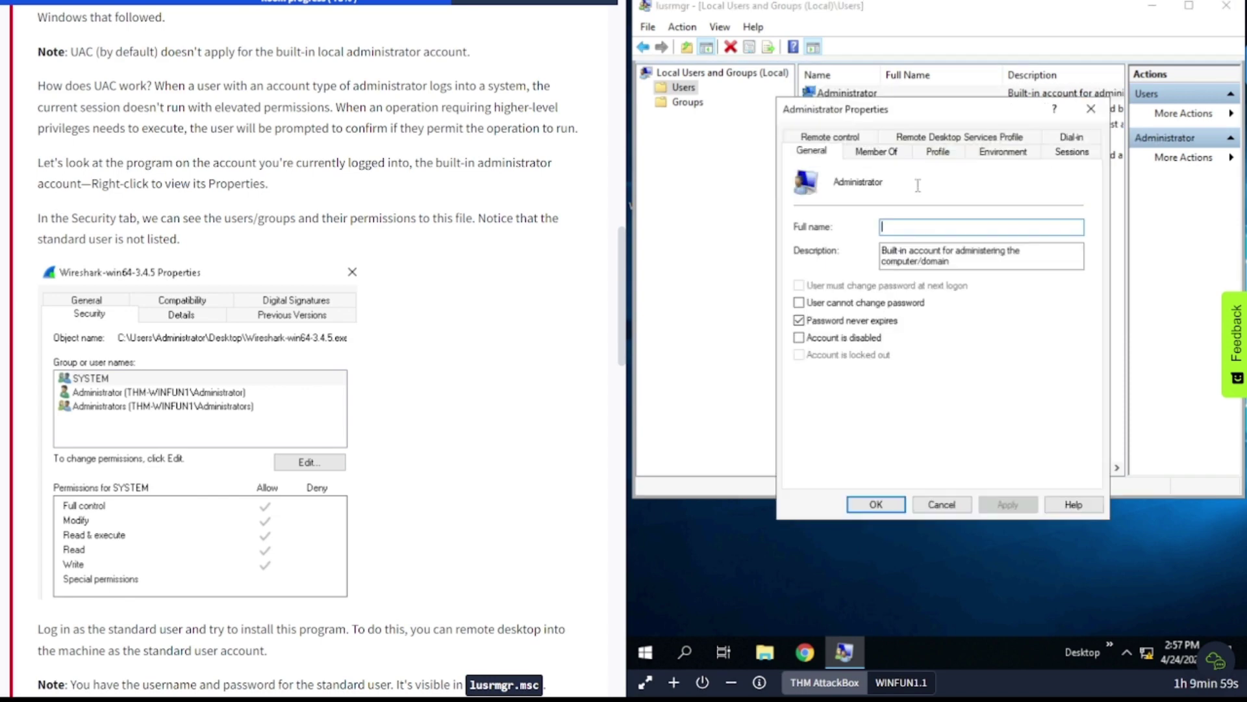
pyautogui.click(1094, 112)
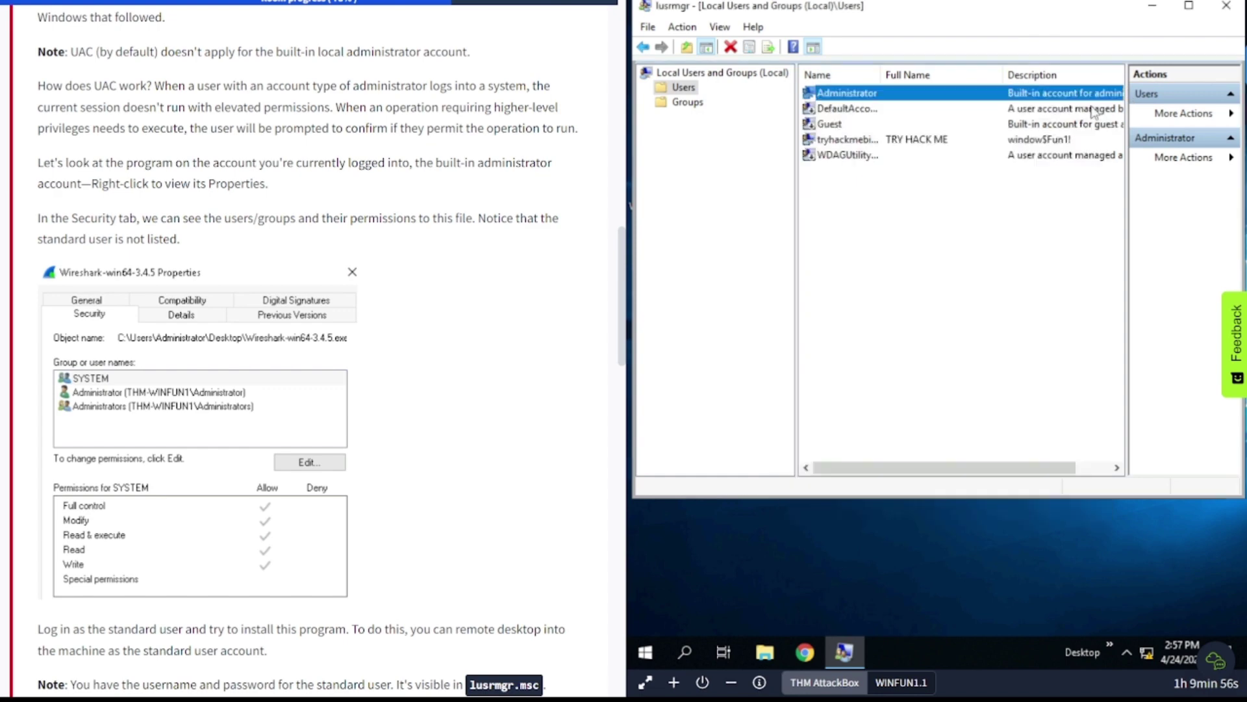
# Show the Wireshark installer's Security permissions for the Administrator and Administrators entries.
pyautogui.click(1159, 12)
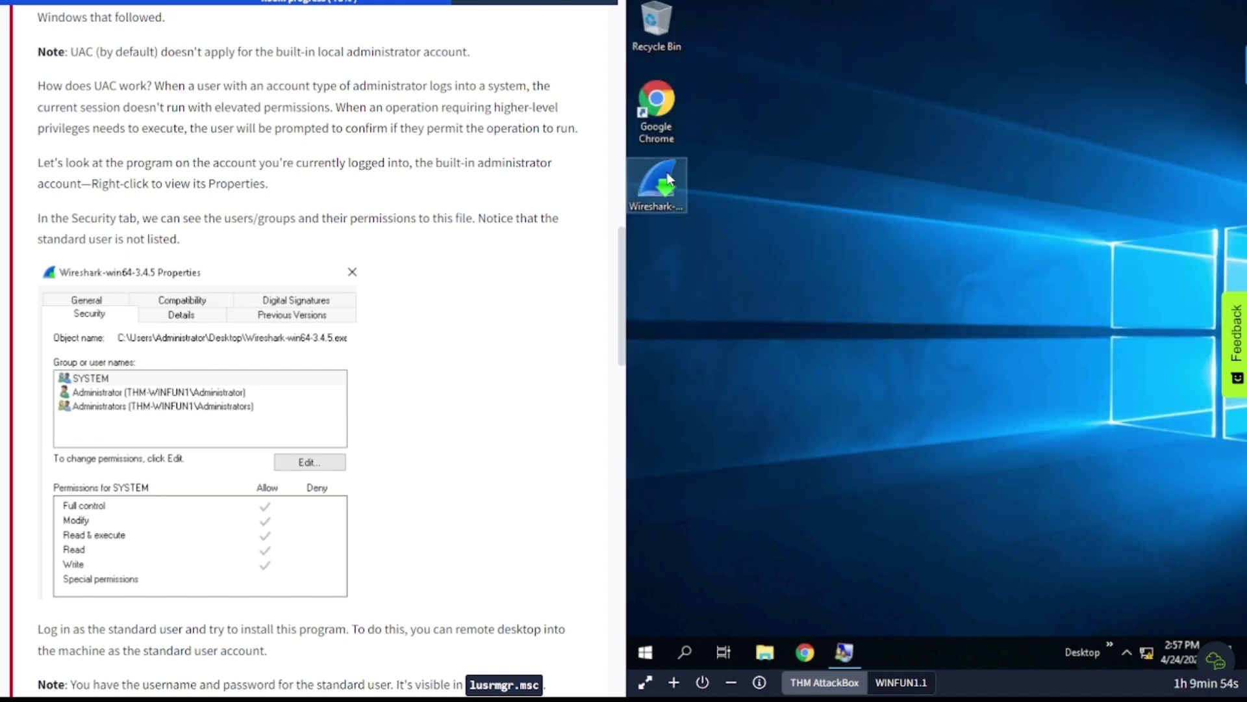
pyautogui.rightClick(668, 173)
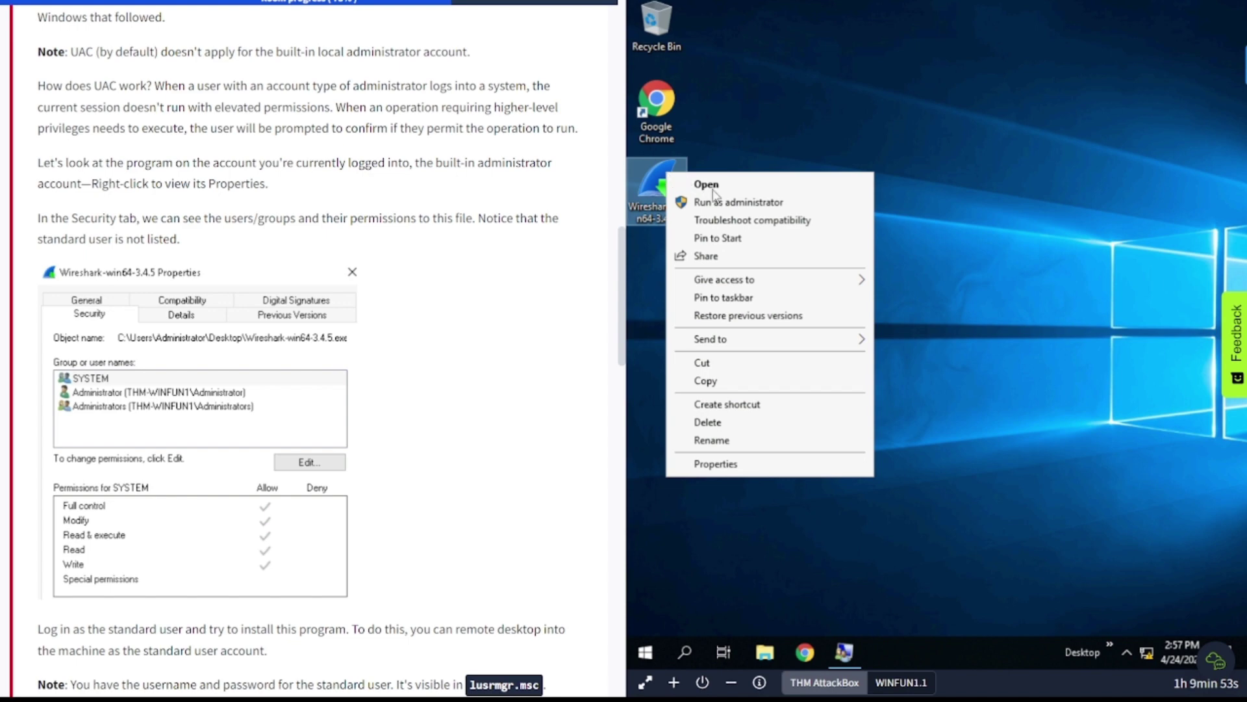
pyautogui.click(731, 462)
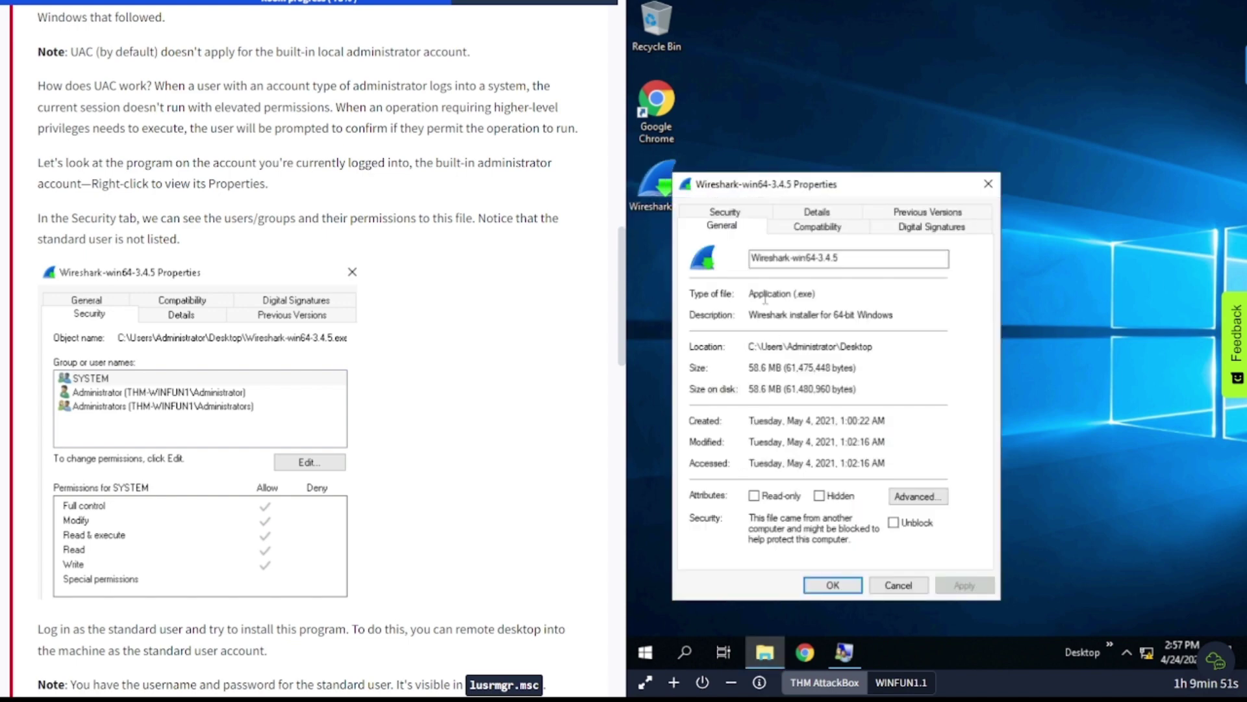
pyautogui.click(736, 216)
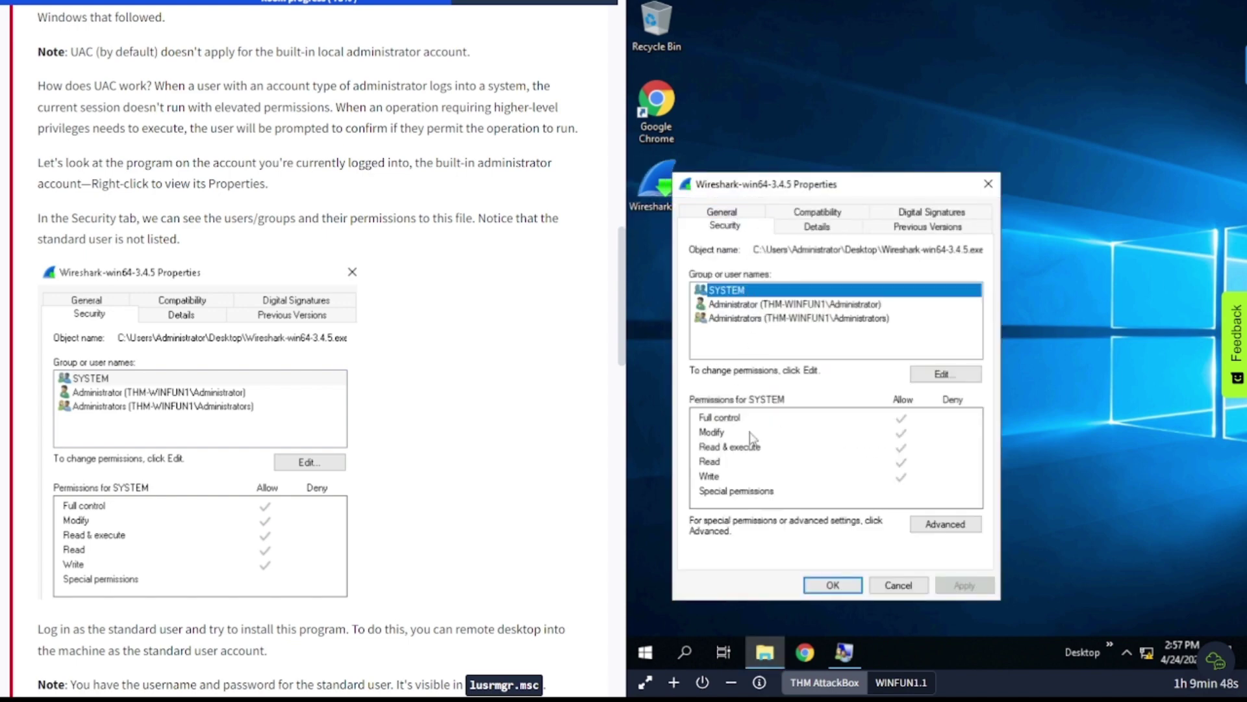
pyautogui.click(754, 304)
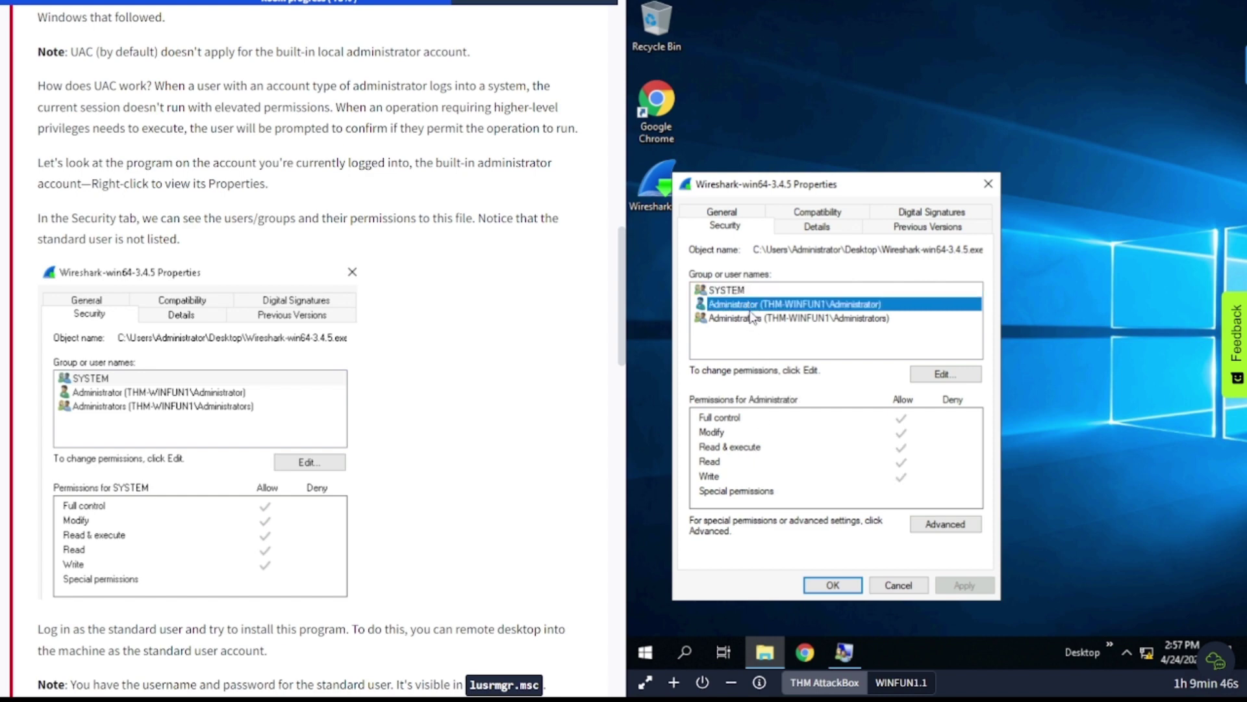
pyautogui.click(753, 320)
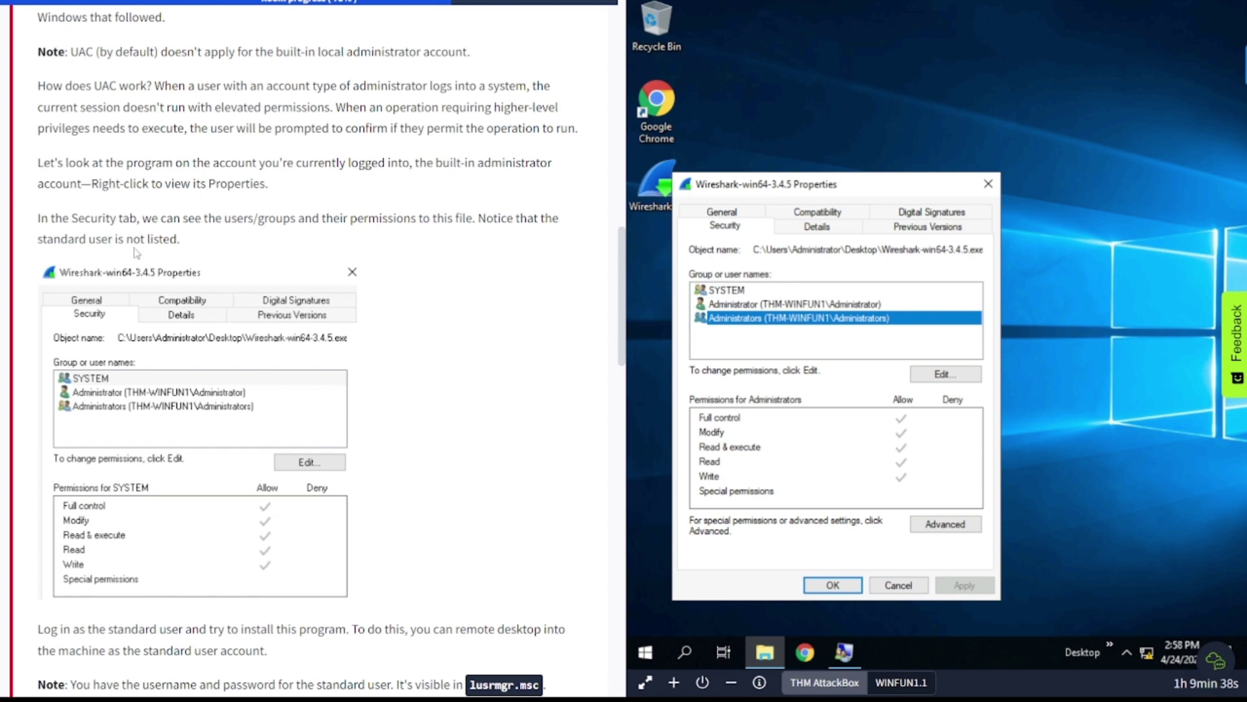
# Read down to the UAC shield-icon explanation and move the Wireshark Properties dialog up and right.
pyautogui.scroll(-1, 306, 241)
pyautogui.scroll(-7, 304, 239)
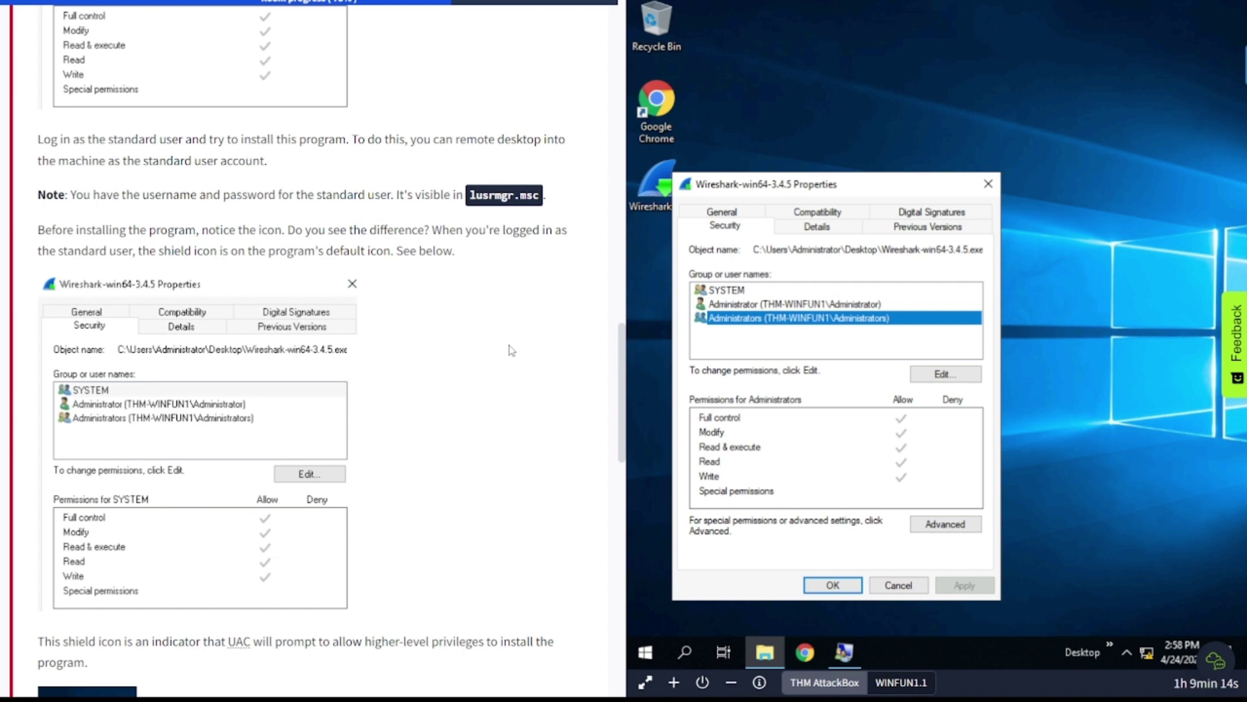
pyautogui.scroll(-4, 512, 351)
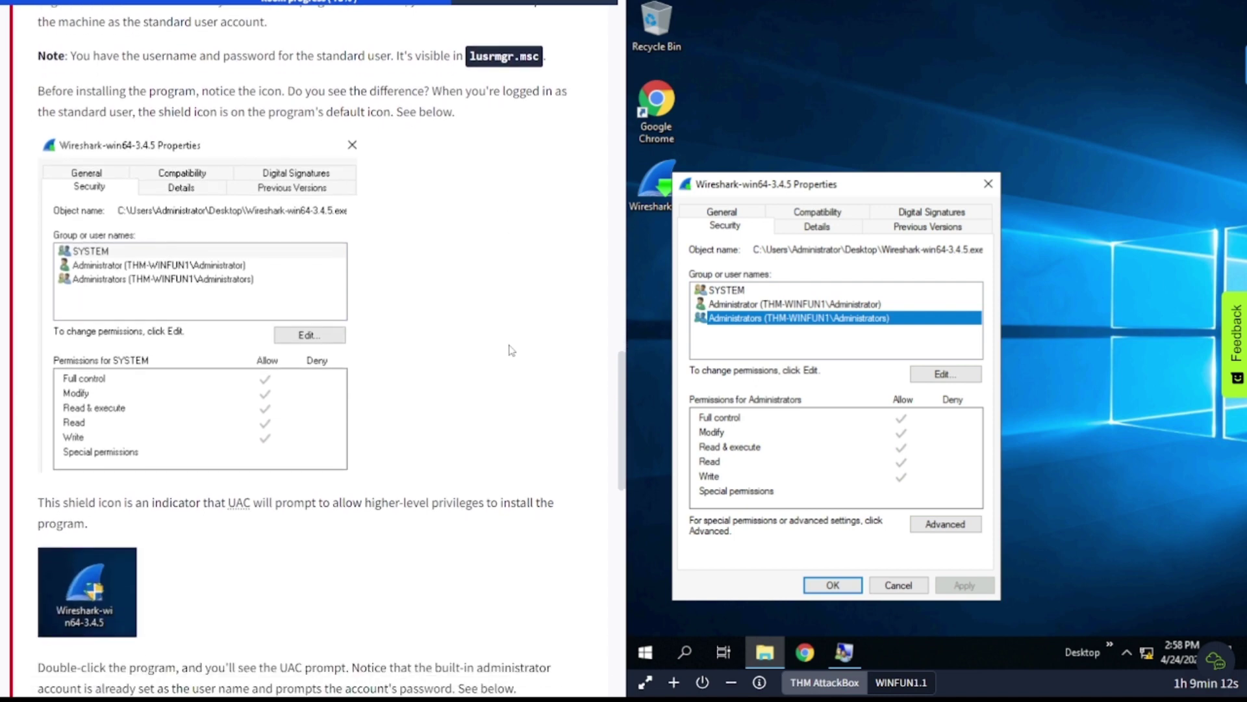
pyautogui.scroll(-3, 512, 351)
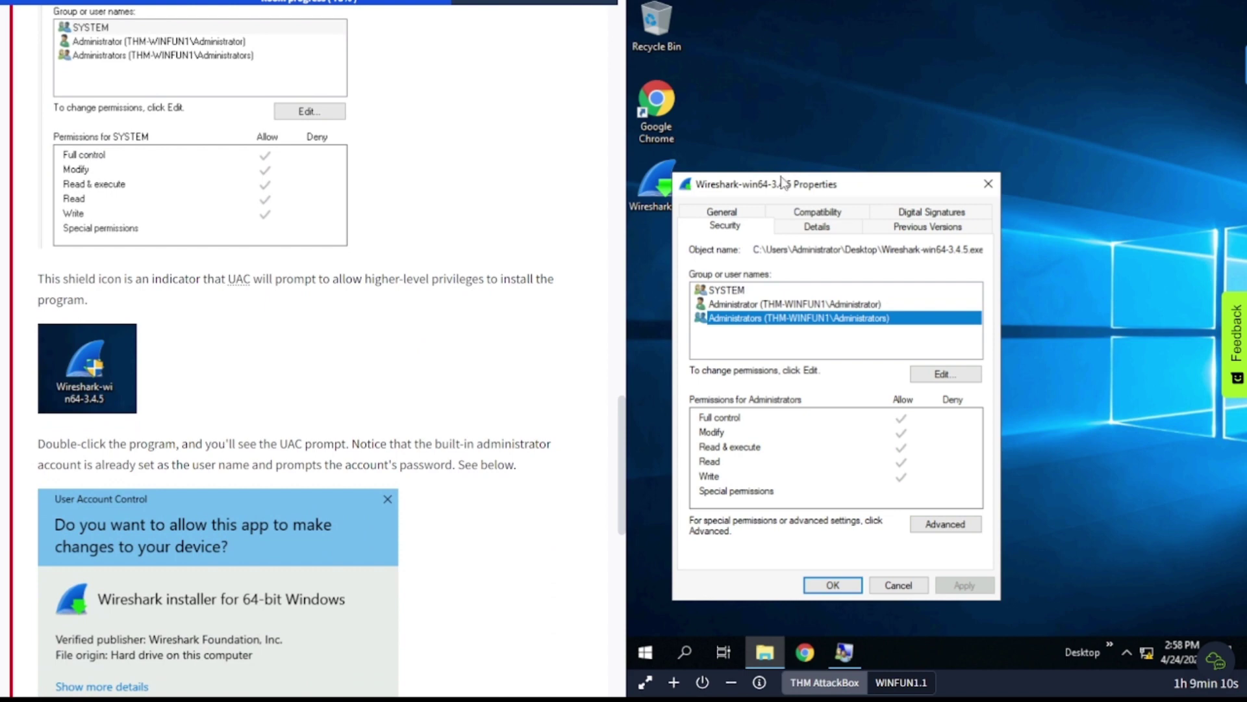
pyautogui.moveTo(786, 183); pyautogui.dragTo(898, 134)
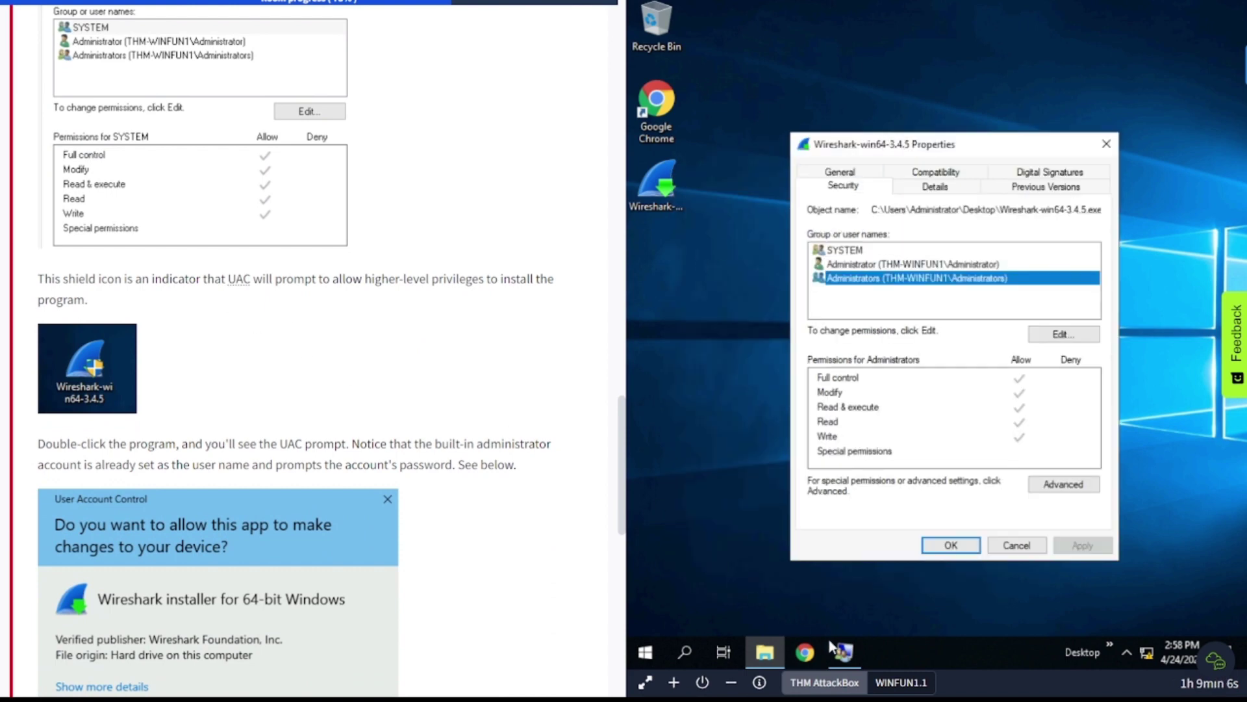
# Switch the machine panel to the AttackBox and read down to Task 7's 'What does UAC mean?' question.
pyautogui.click(846, 683)
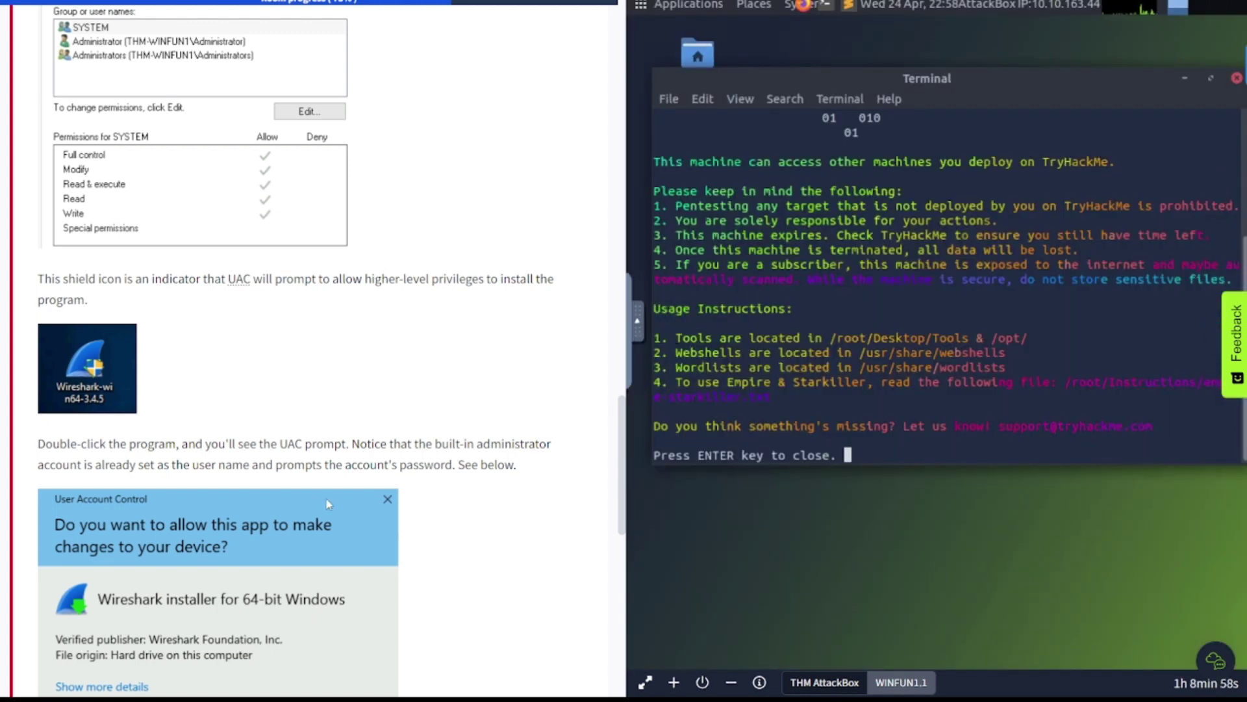
pyautogui.scroll(-3, 310, 501)
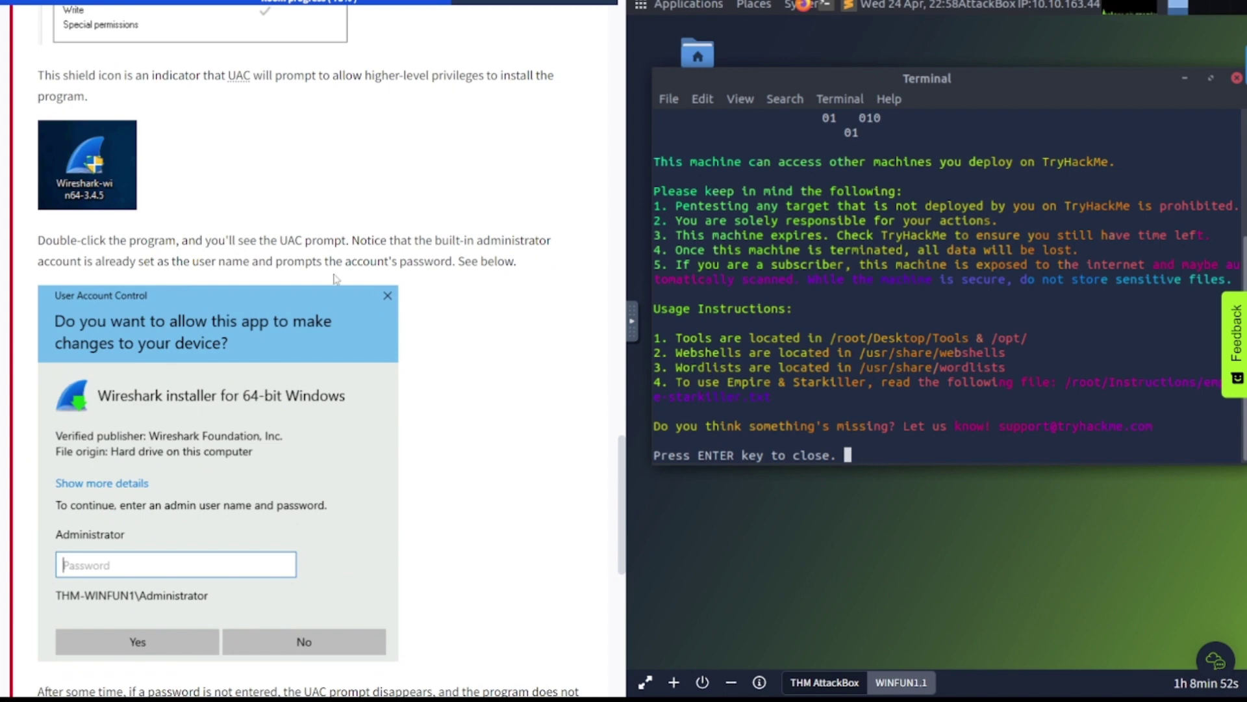
pyautogui.scroll(-3, 128, 511)
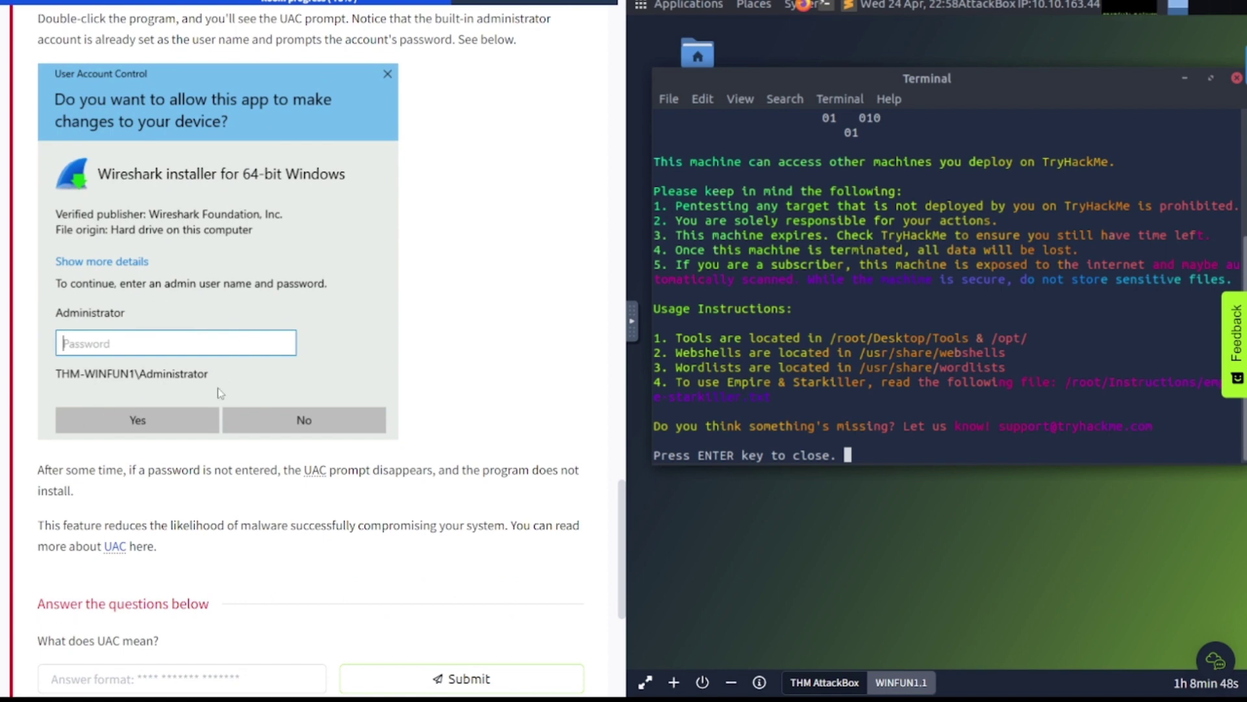
pyautogui.scroll(-4, 221, 391)
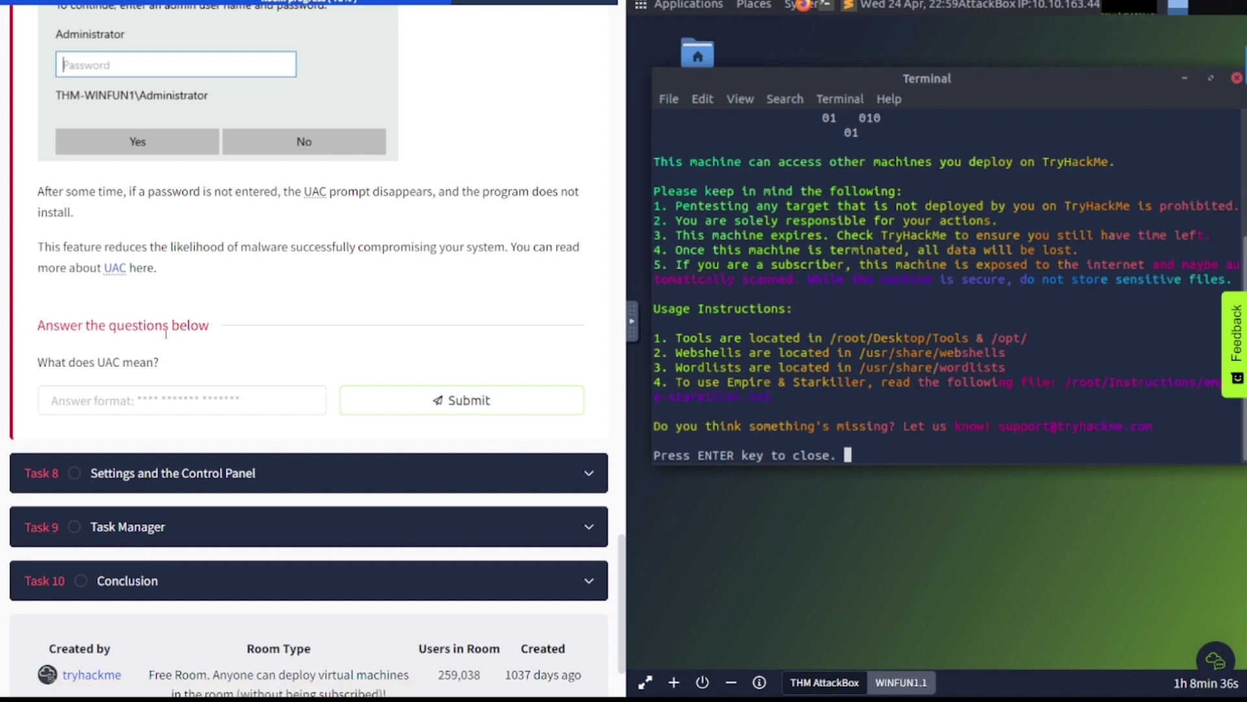
# Copy 'User Account Control' from the Task 7 text and submit it as the UAC answer.
pyautogui.click(190, 399)
pyautogui.scroll(15, 190, 399)
pyautogui.scroll(6, 190, 404)
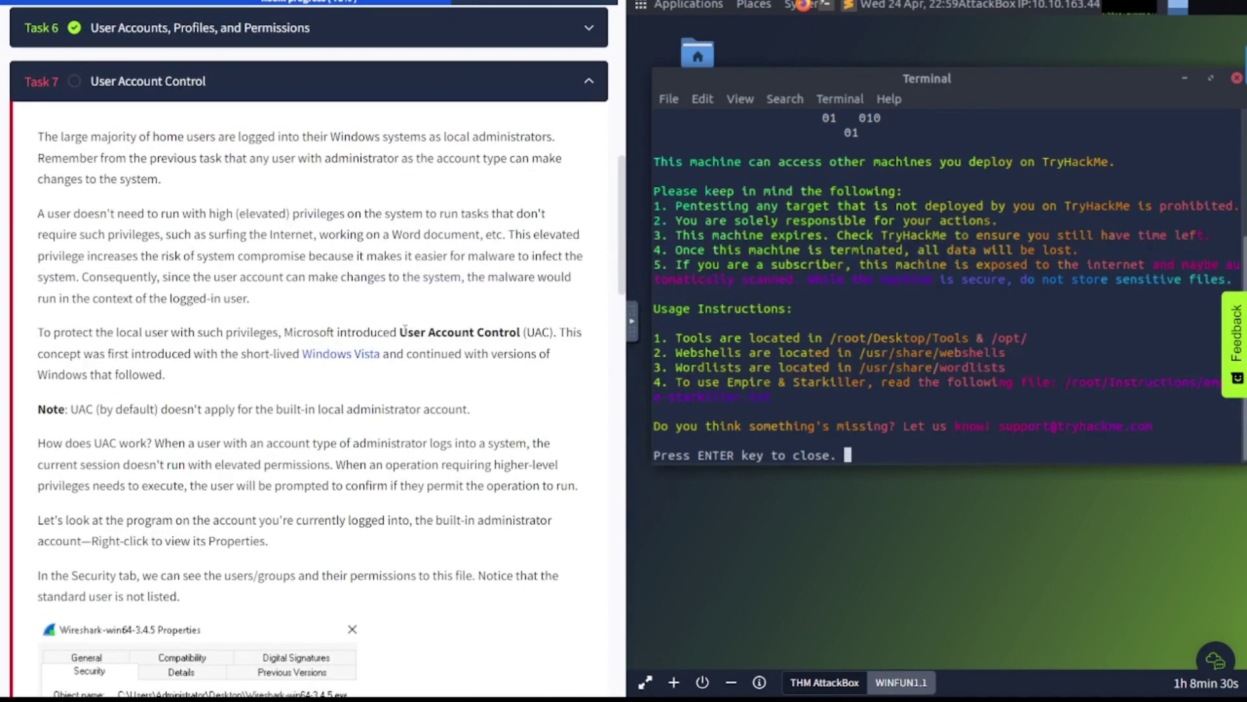
pyautogui.moveTo(402, 332)
pyautogui.mouseDown()
pyautogui.moveTo(520, 333)
pyautogui.moveTo(403, 334)
pyautogui.mouseUp()
pyautogui.hotkey('ctrl', 'c')
pyautogui.click(523, 333)
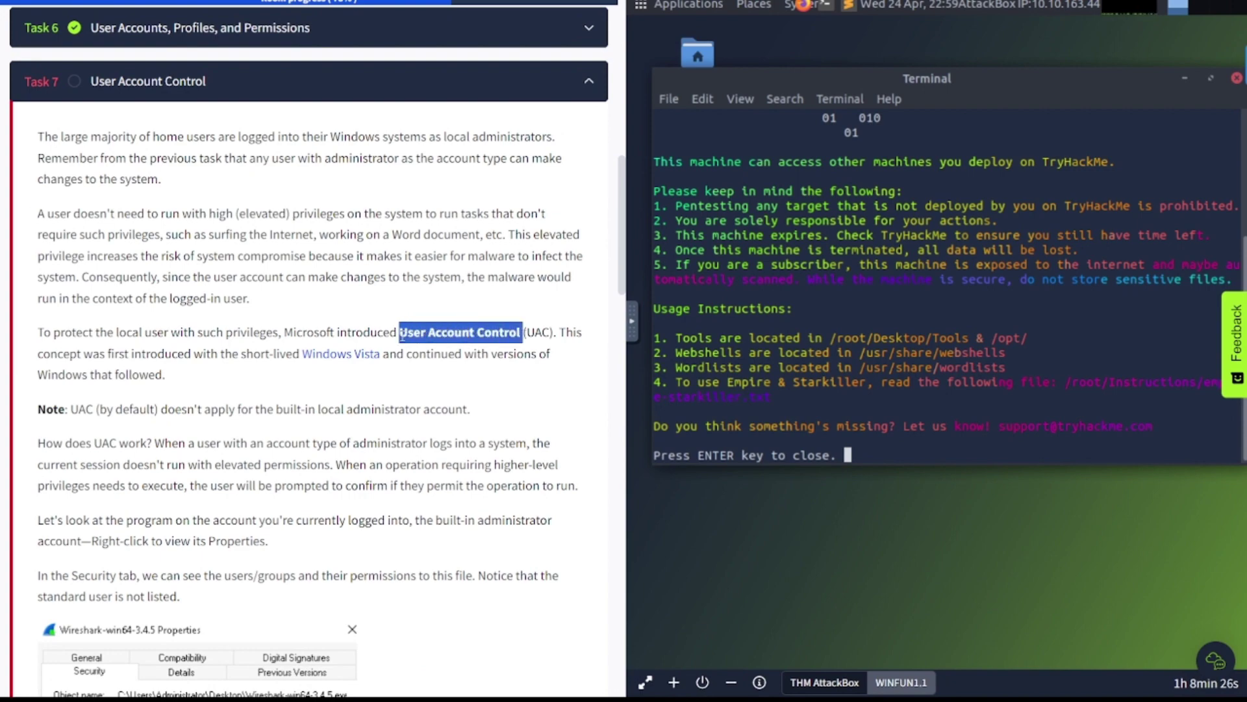
pyautogui.scroll(-15, 390, 334)
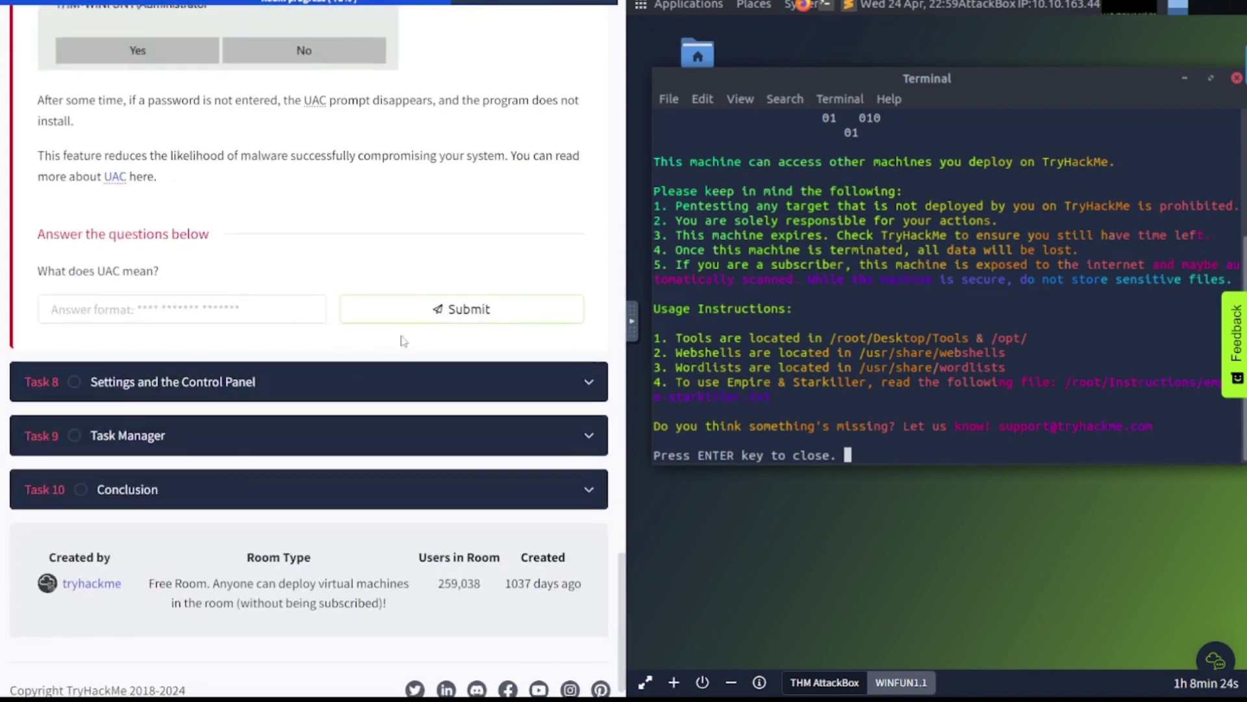
pyautogui.click(291, 313)
pyautogui.hotkey('ctrl', 'v')
pyautogui.press('Return')
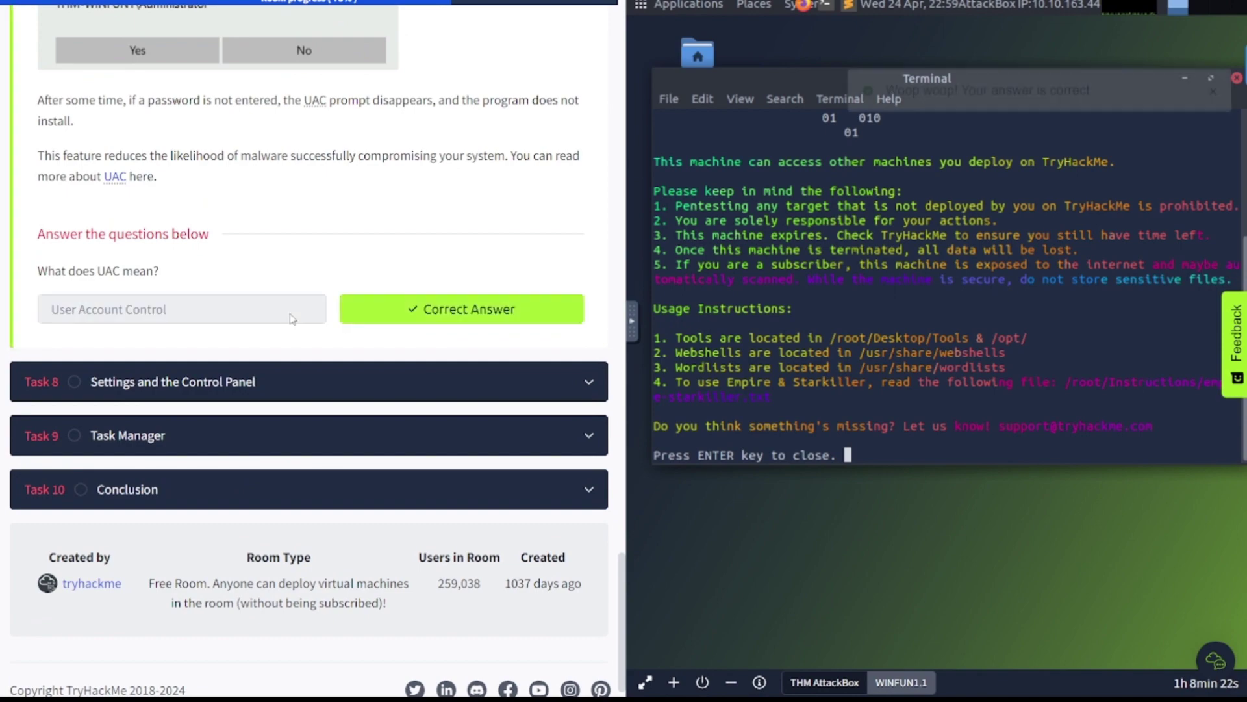
pyautogui.click(284, 382)
# Return to the WINFUN1.1 VM and read Task 8's Windows Settings versus Control Panel comparison.
pyautogui.scroll(-15, 285, 384)
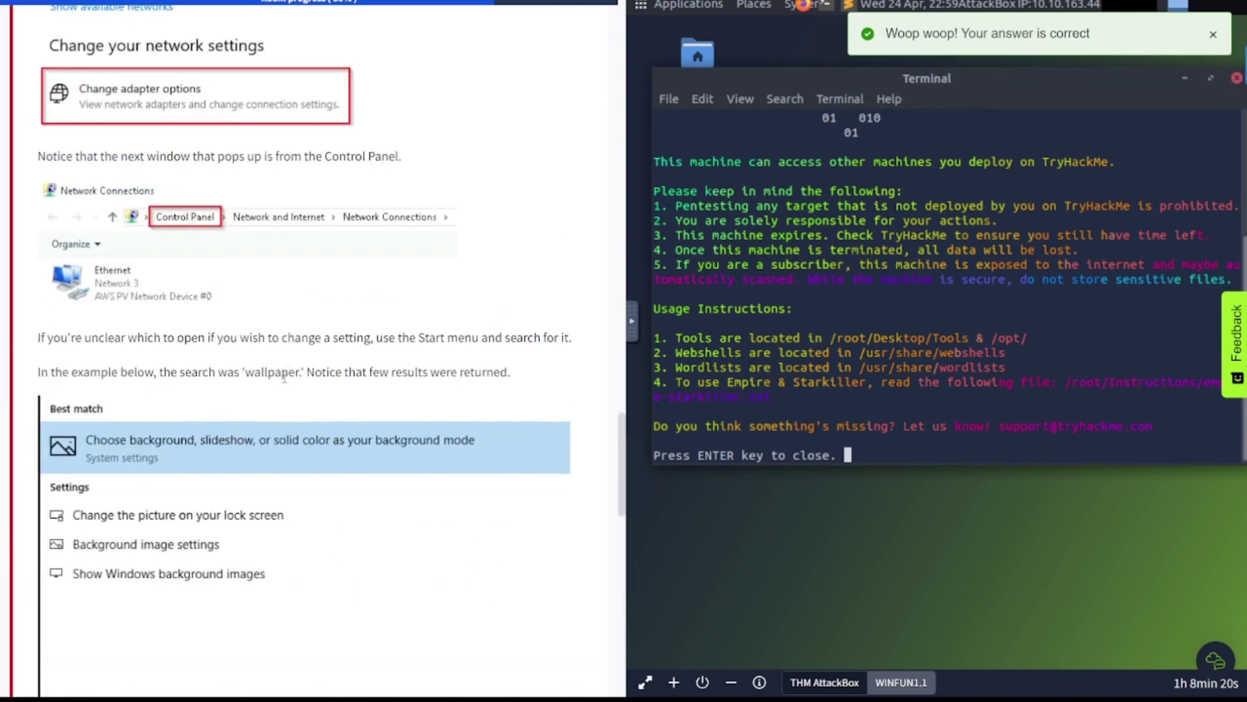
pyautogui.scroll(10, 286, 384)
pyautogui.scroll(3, 285, 384)
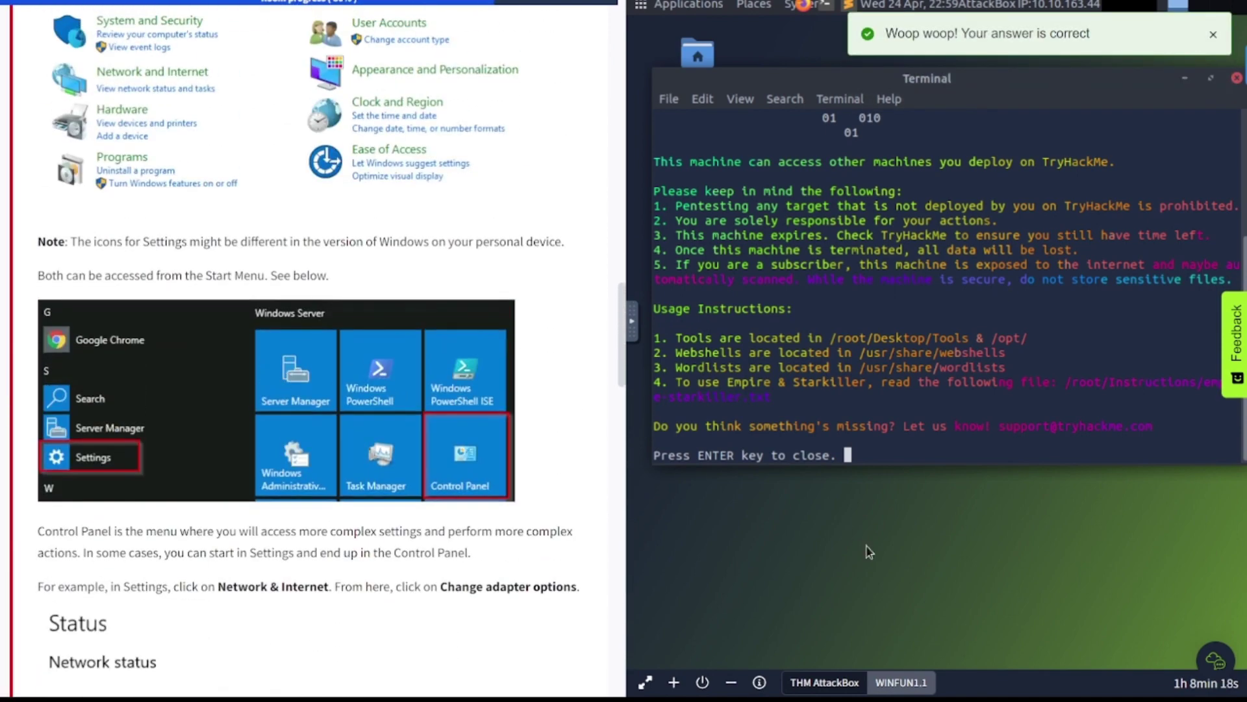
pyautogui.click(899, 682)
pyautogui.scroll(12, 311, 391)
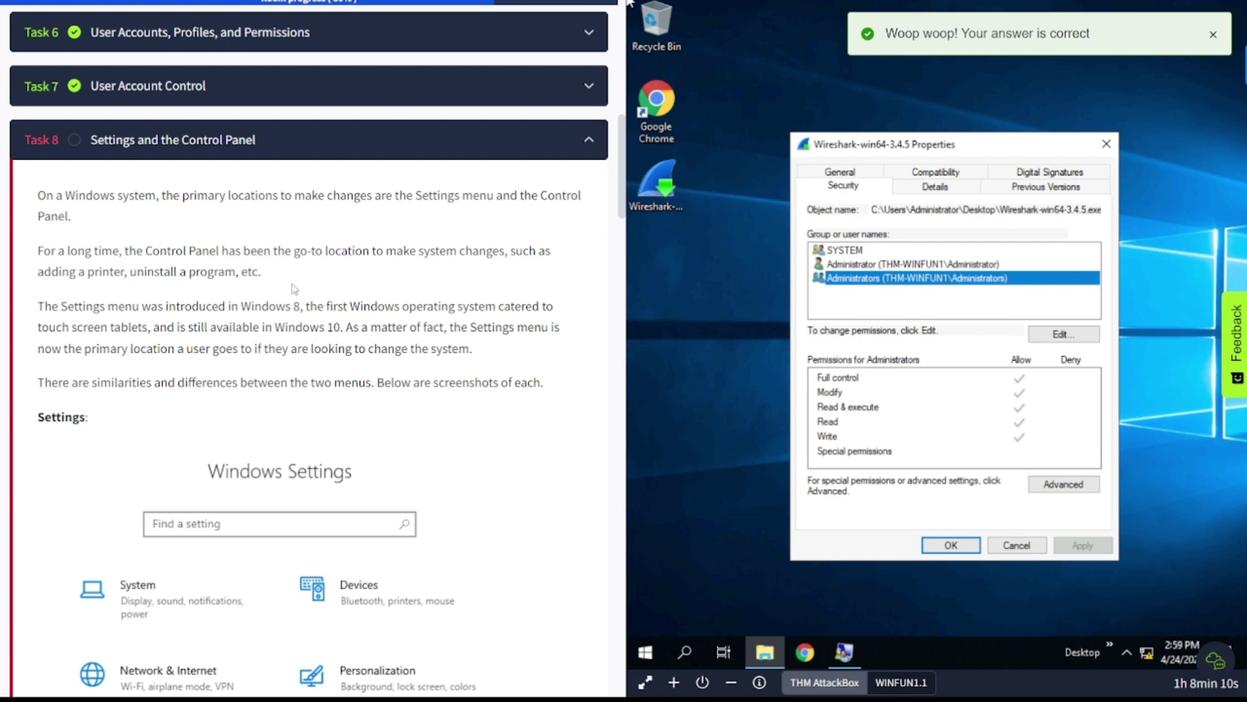
pyautogui.scroll(-2, 294, 288)
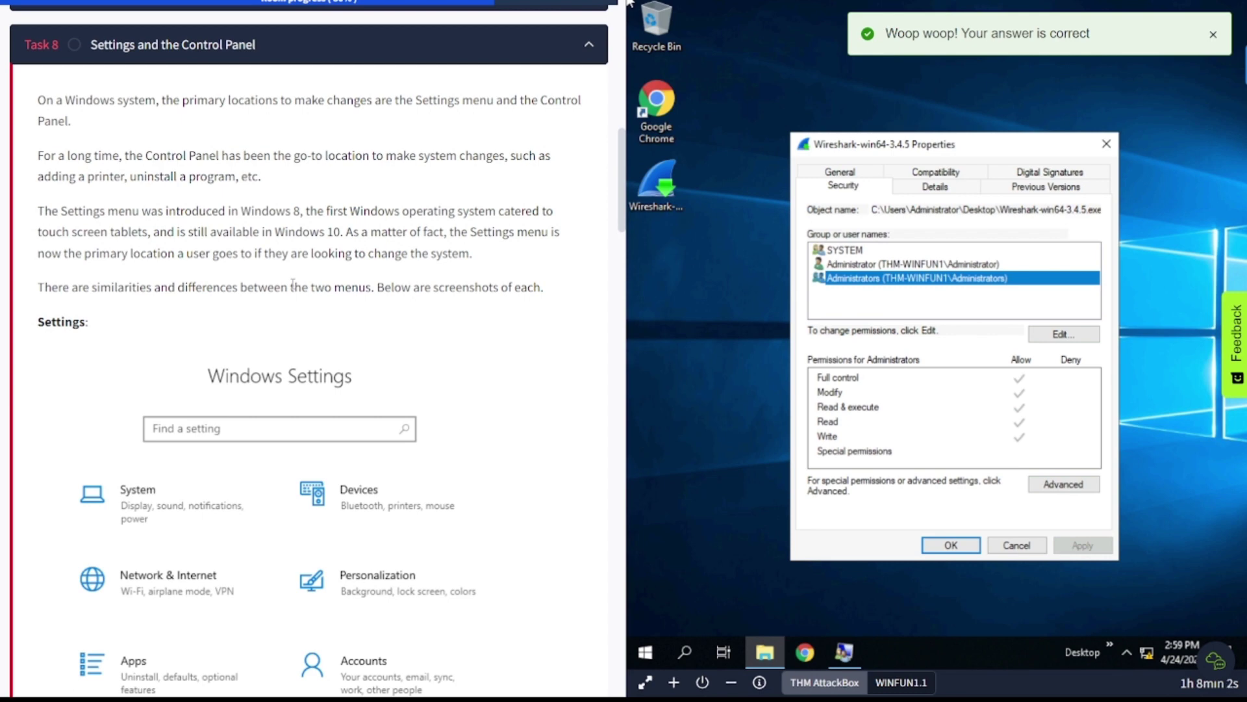
pyautogui.scroll(-2, 293, 284)
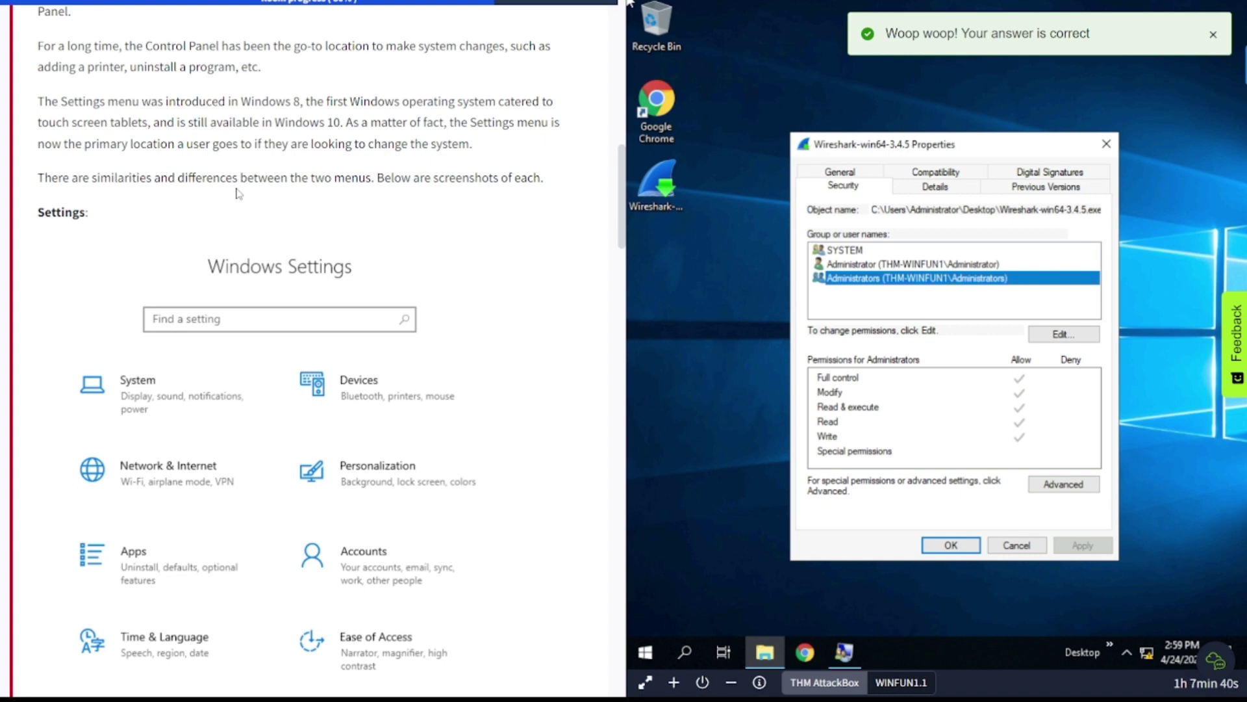
pyautogui.scroll(-3, 238, 193)
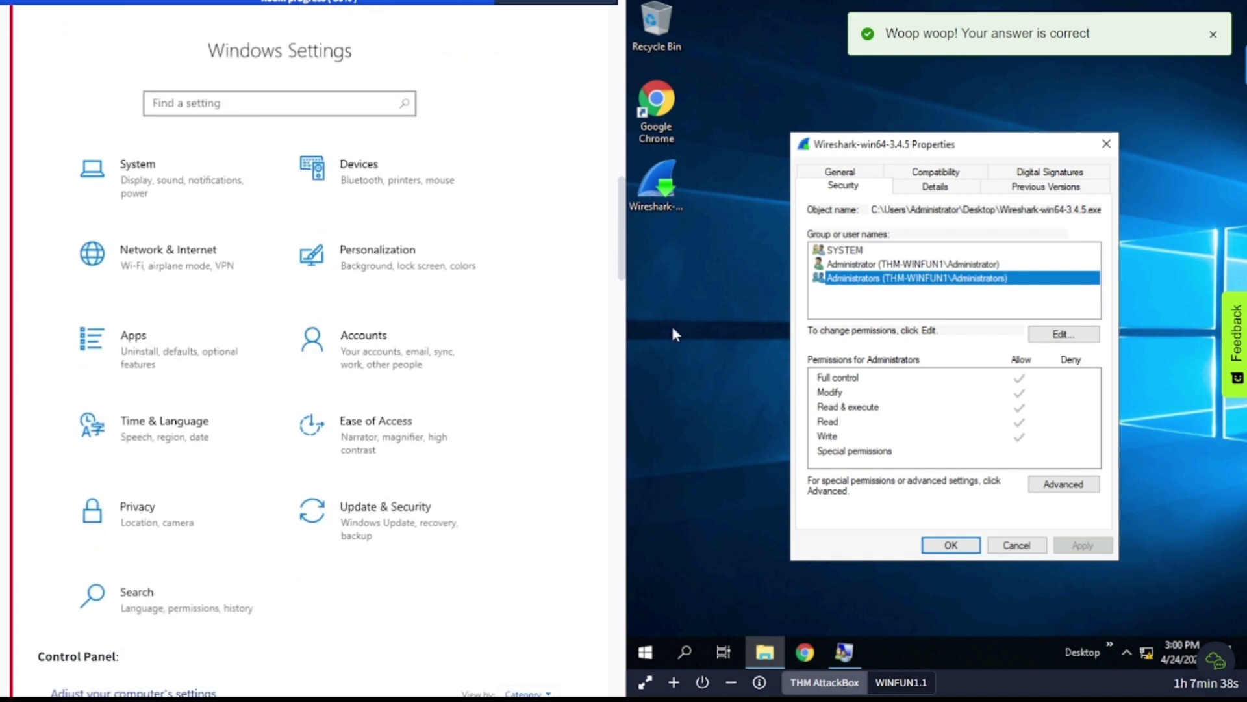
# Close the Wireshark Properties and open Windows Settings via a 'sett' search.
pyautogui.click(1107, 144)
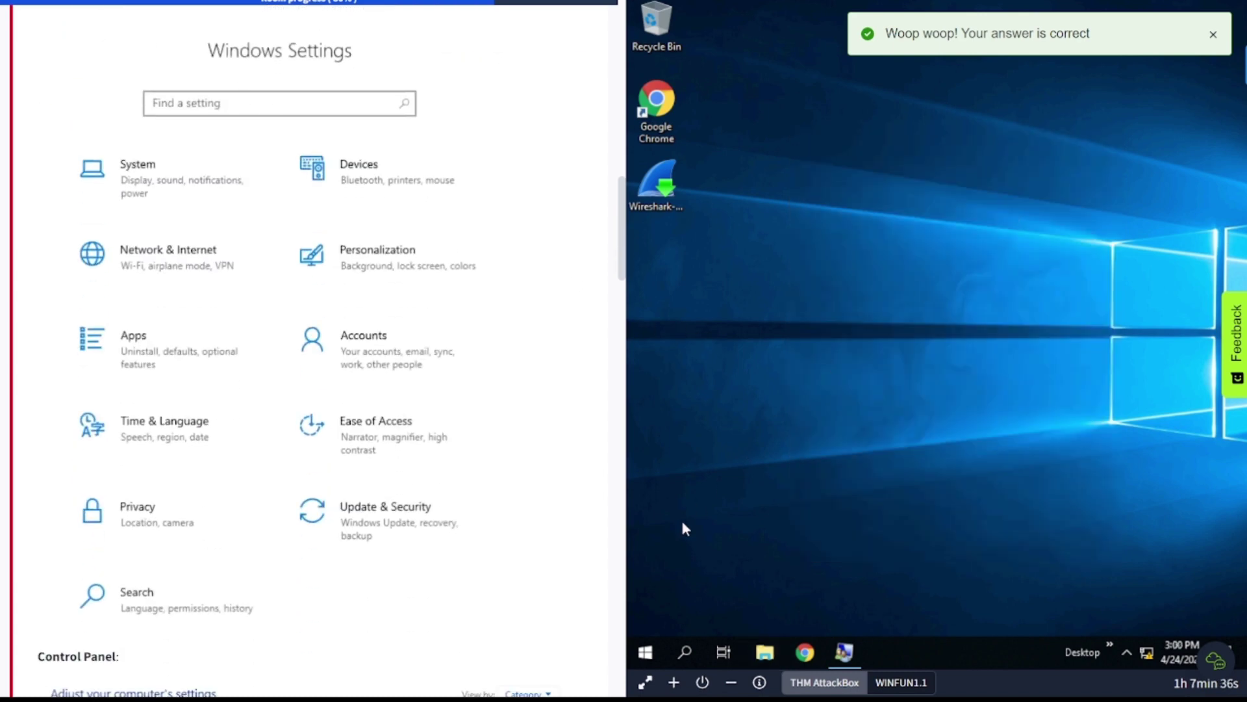
pyautogui.click(686, 652)
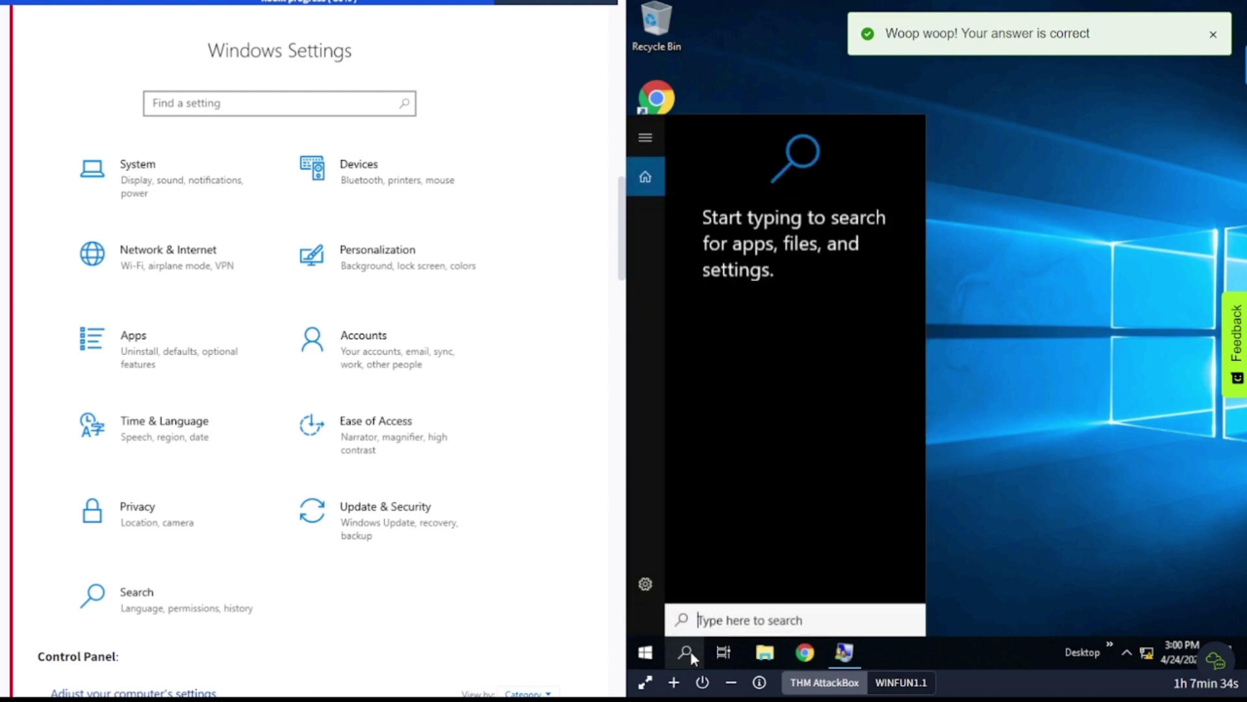
pyautogui.write('sett')
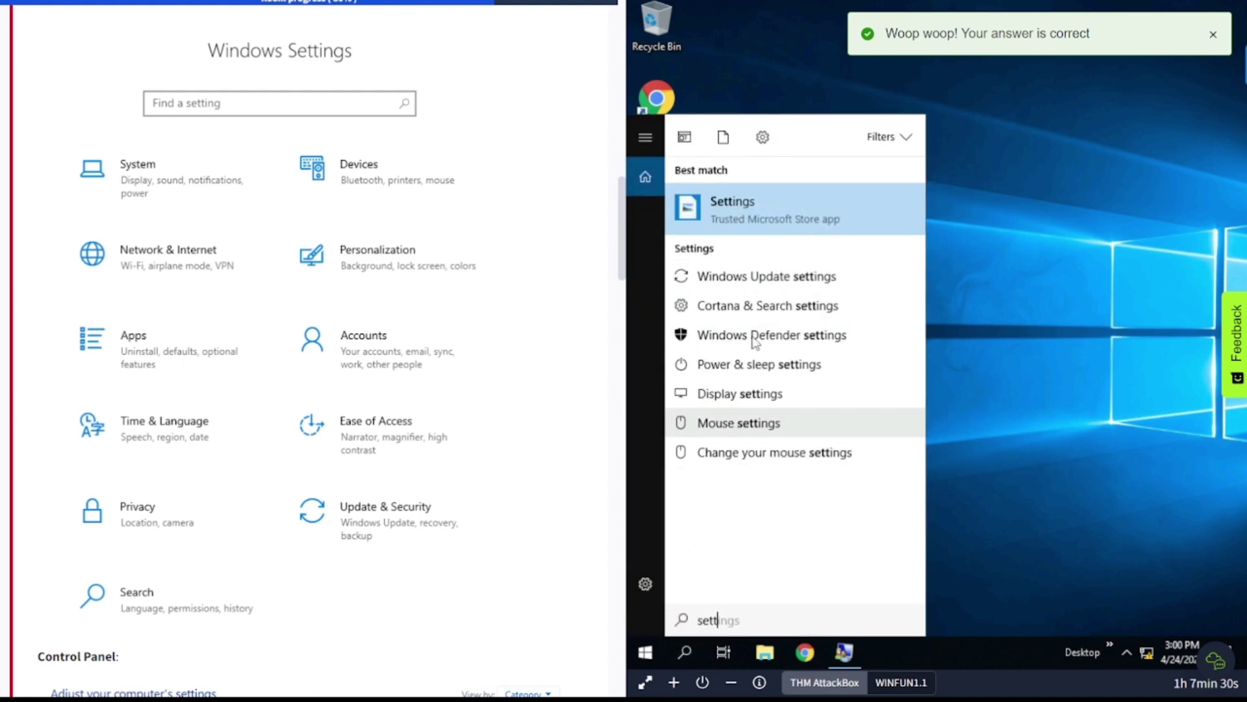
pyautogui.click(647, 584)
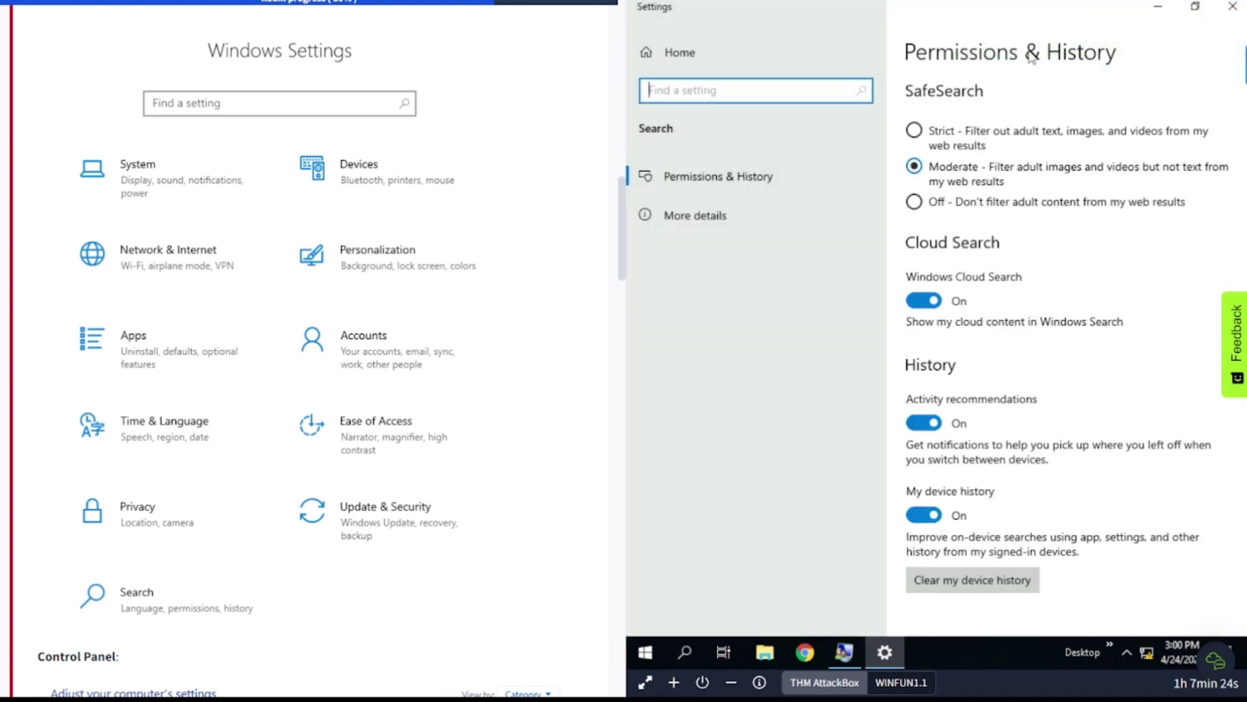
pyautogui.click(682, 53)
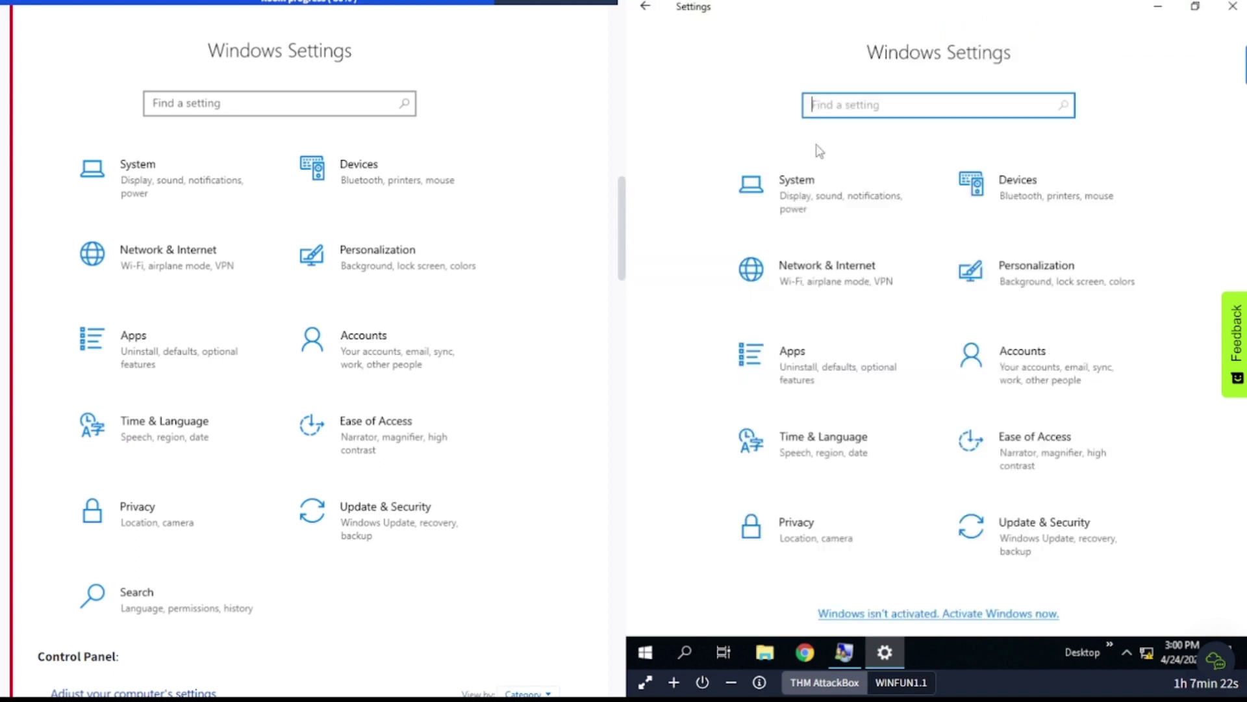
pyautogui.scroll(-6, 350, 289)
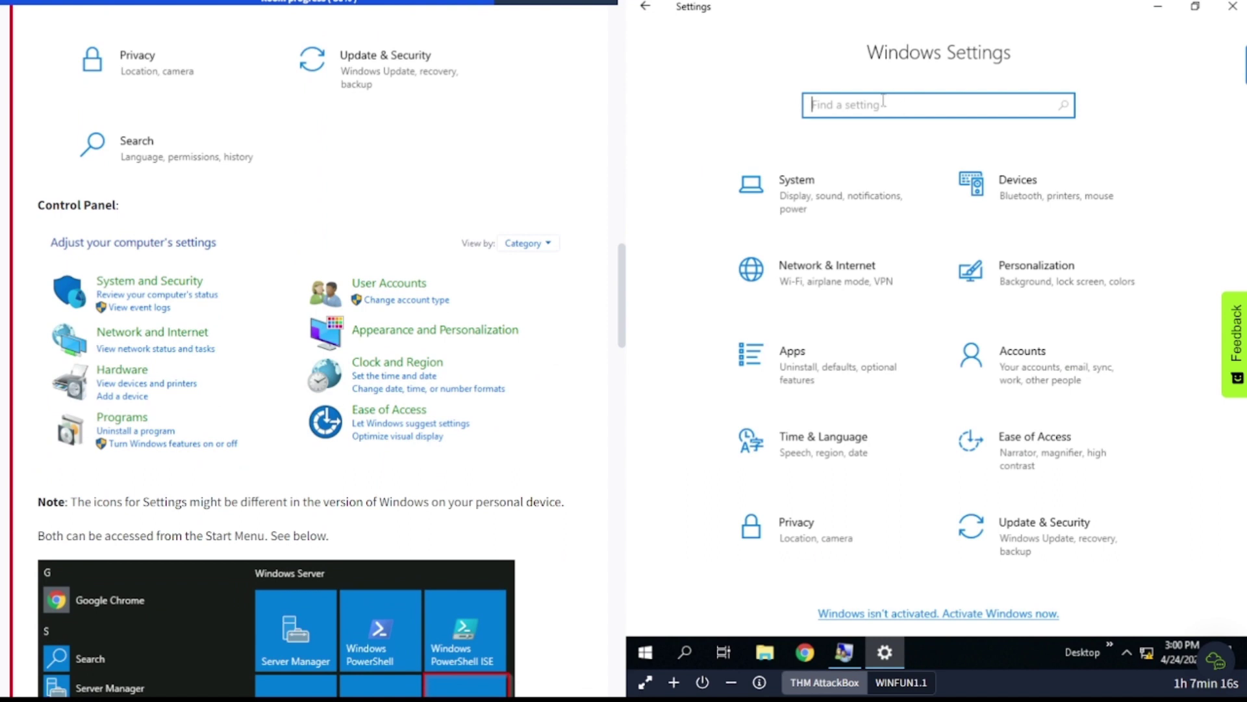
# Search 'control panel' and open the Control Panel in category view.
pyautogui.write('contr')
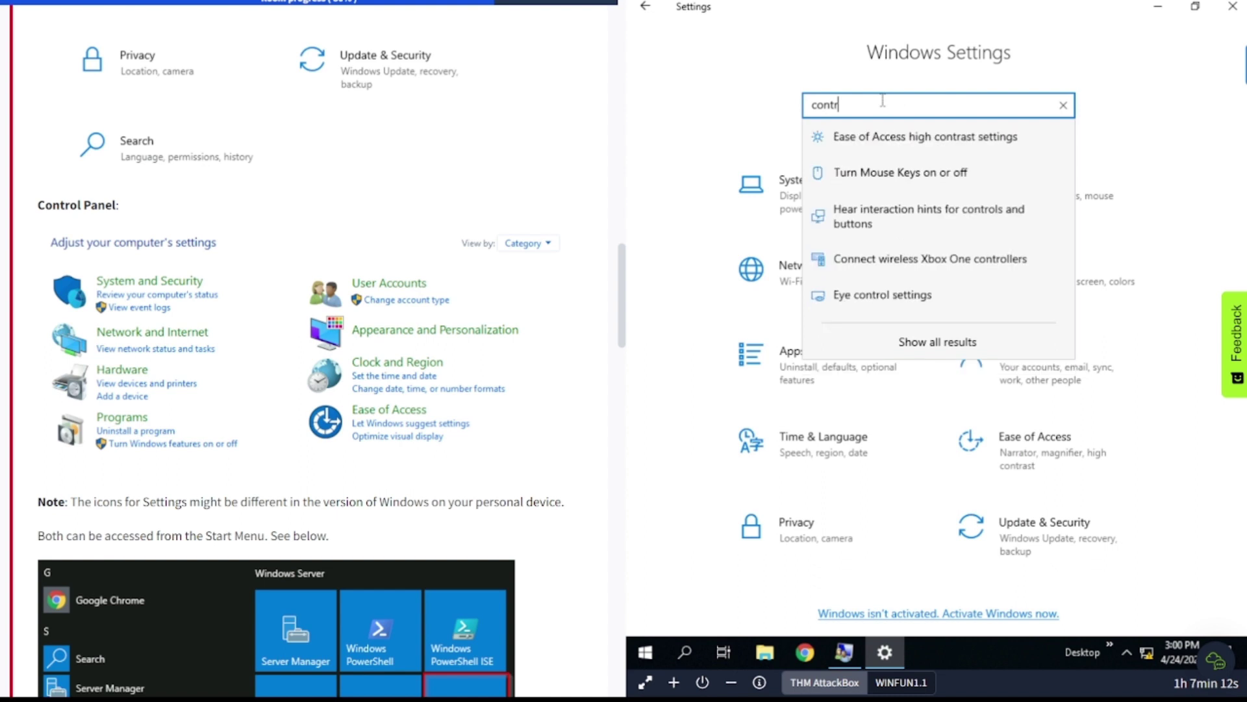
pyautogui.write('ol panel')
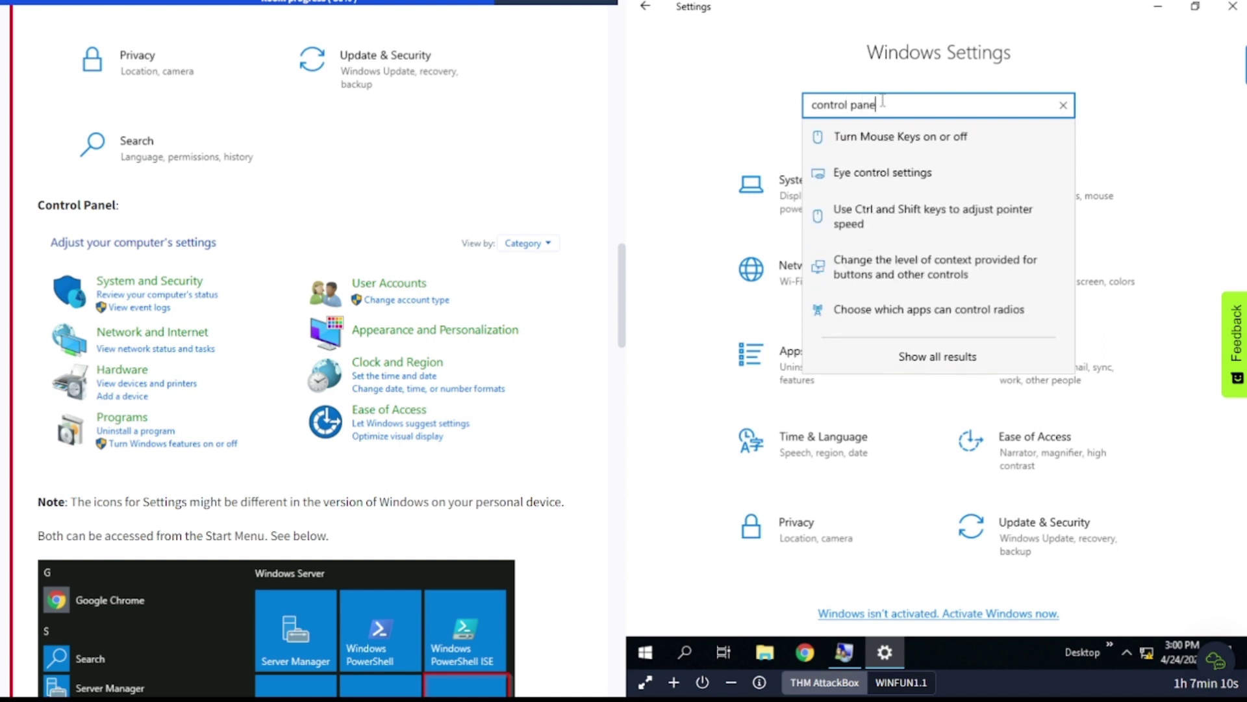
pyautogui.click(888, 137)
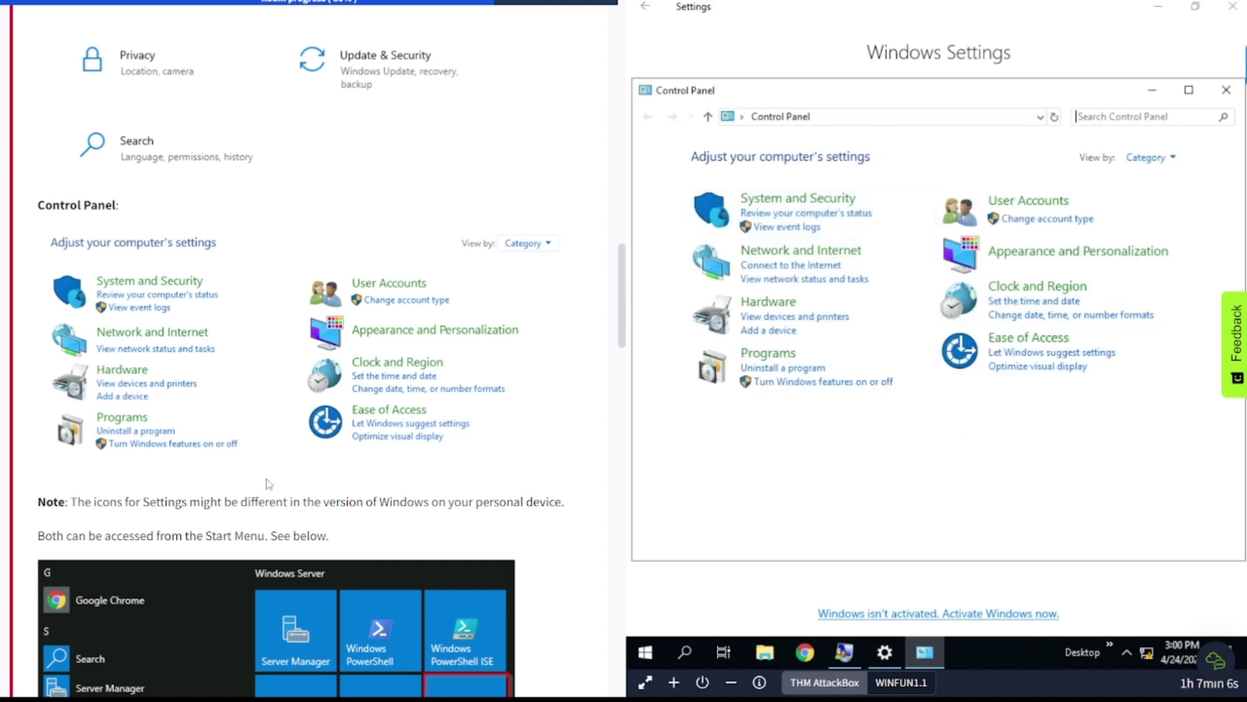
pyautogui.scroll(-3, 150, 368)
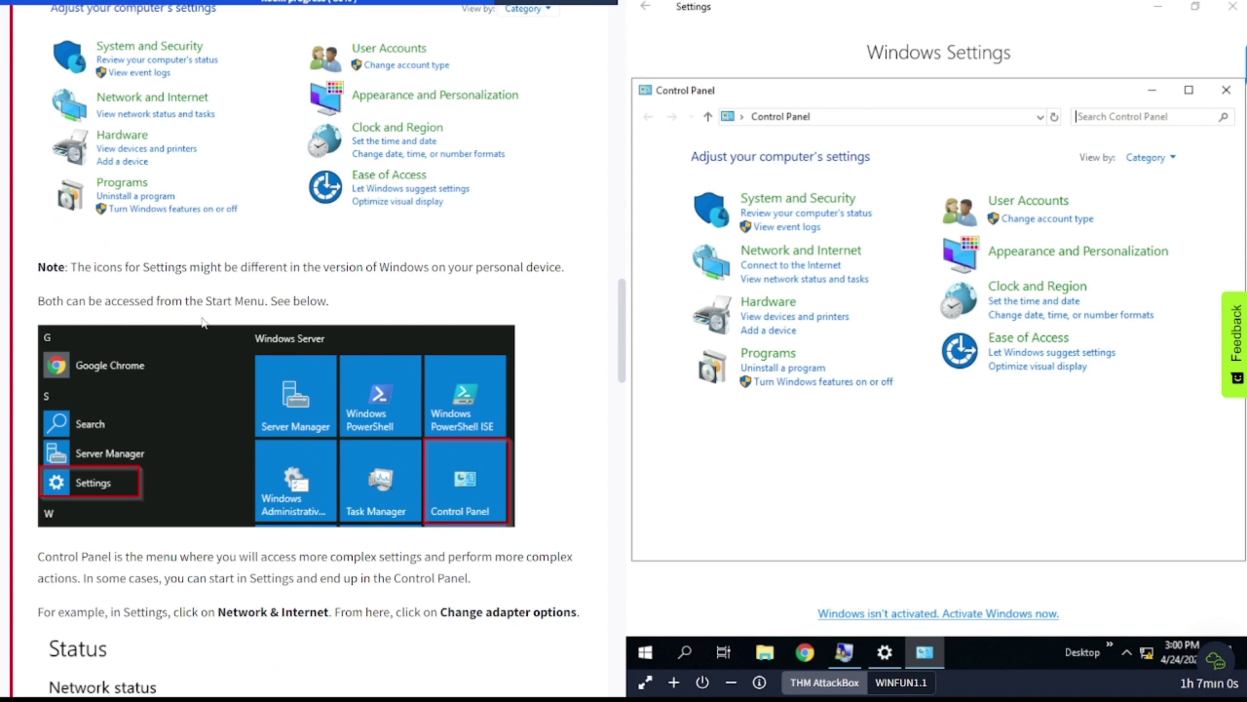
pyautogui.scroll(-5, 117, 478)
pyautogui.scroll(-1, 119, 484)
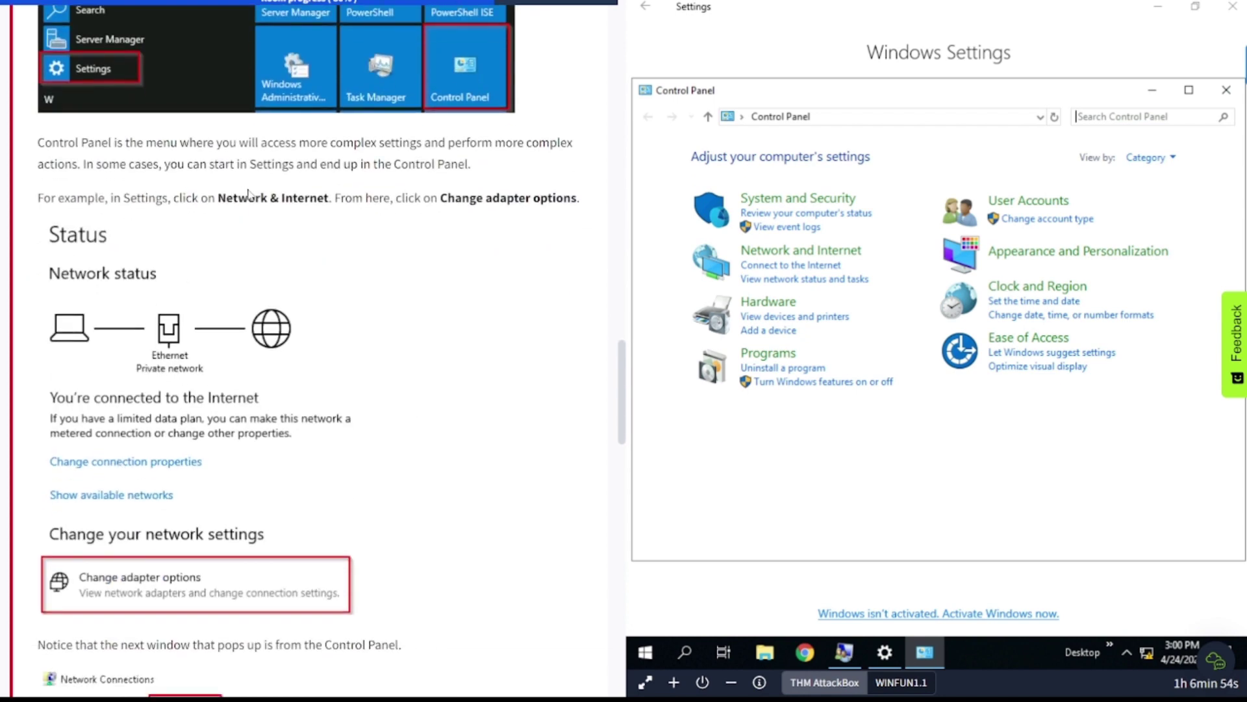
# Open the Ethernet adapter's Properties via Network & Internet settings and the adapter list.
pyautogui.rightClick(1149, 659)
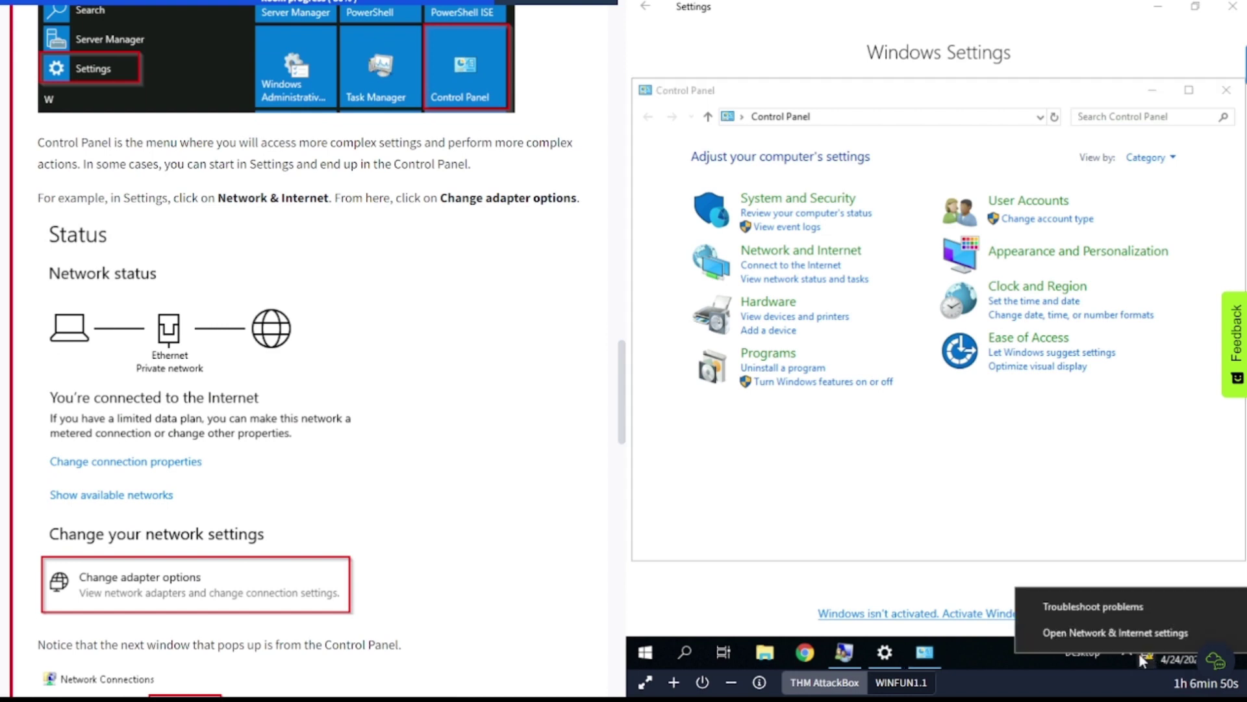
pyautogui.click(1071, 633)
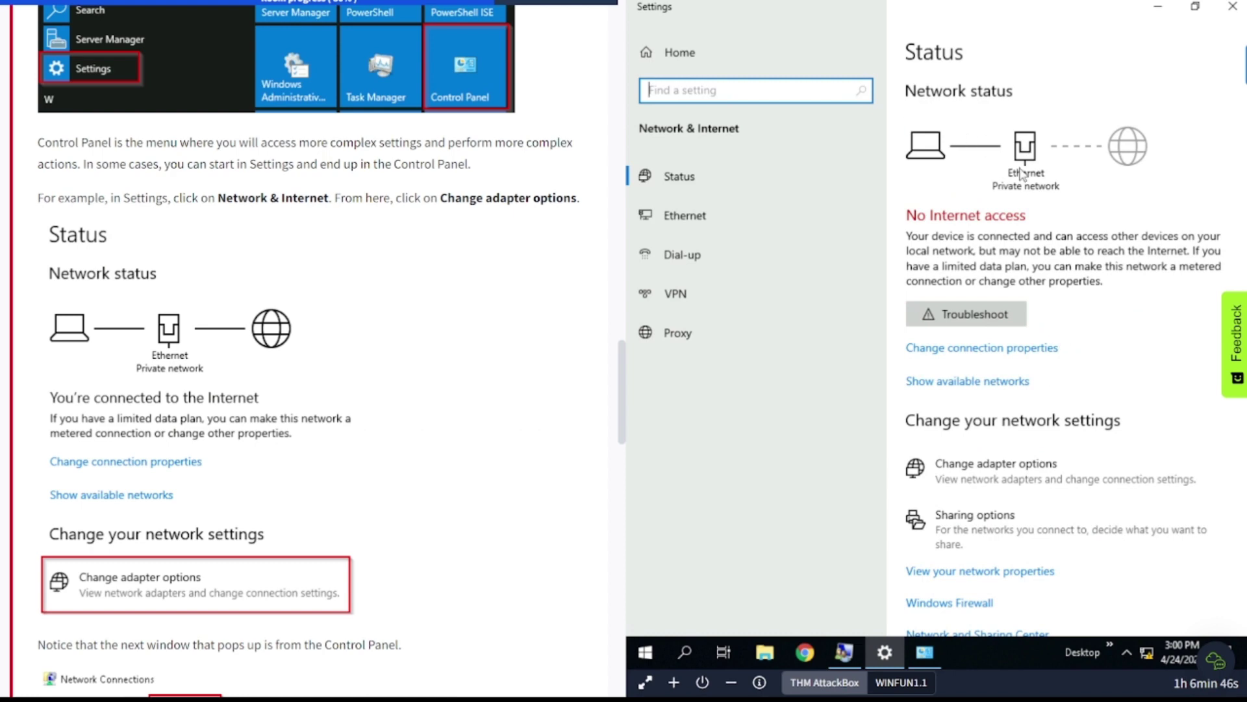
pyautogui.scroll(-1, 967, 494)
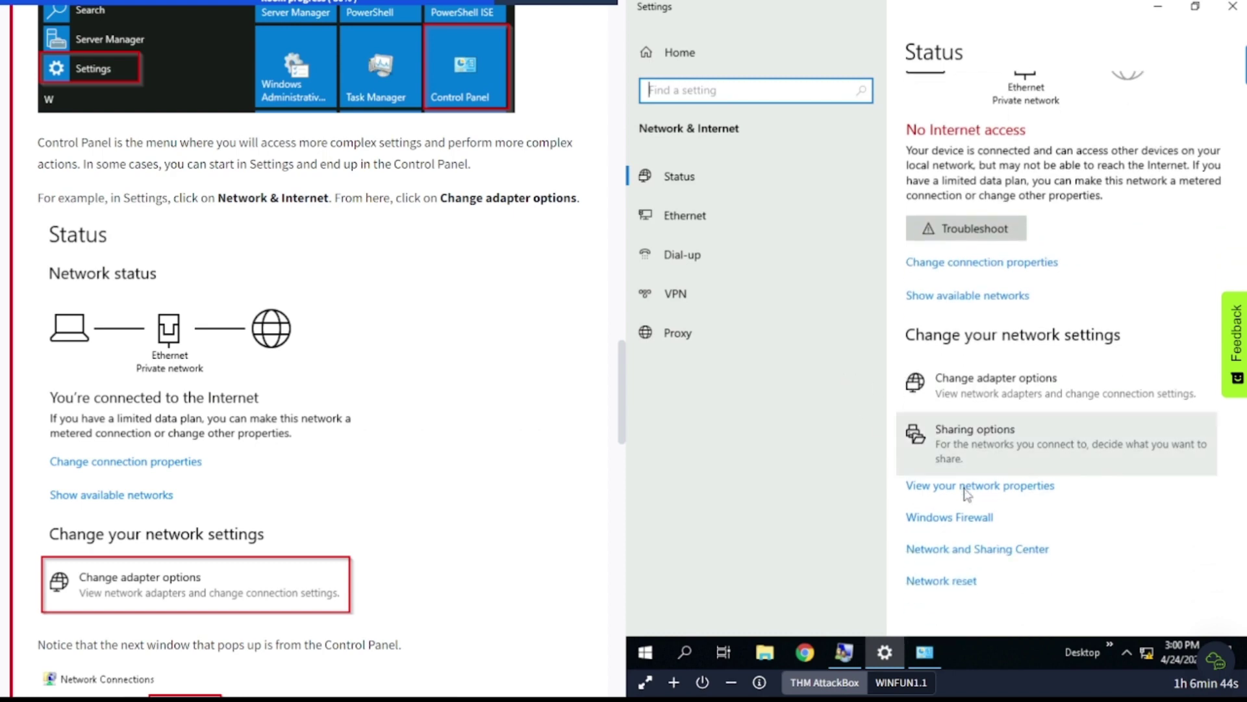
pyautogui.click(976, 386)
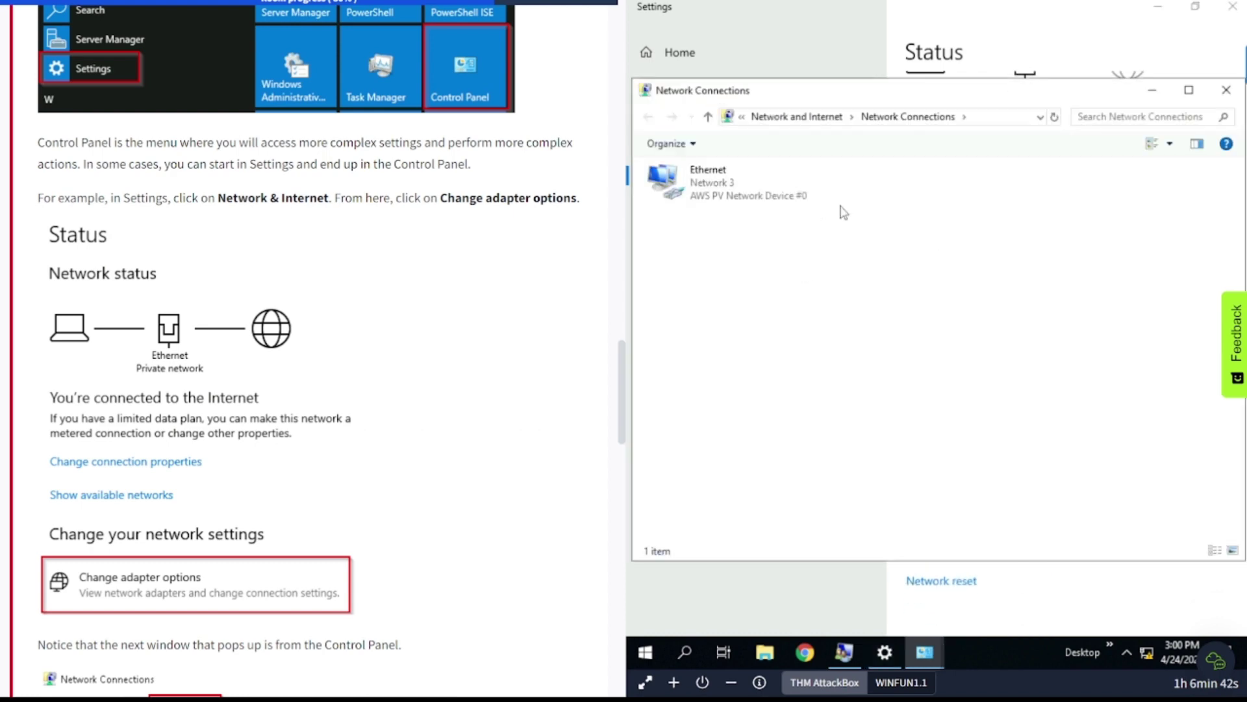
pyautogui.click(716, 194)
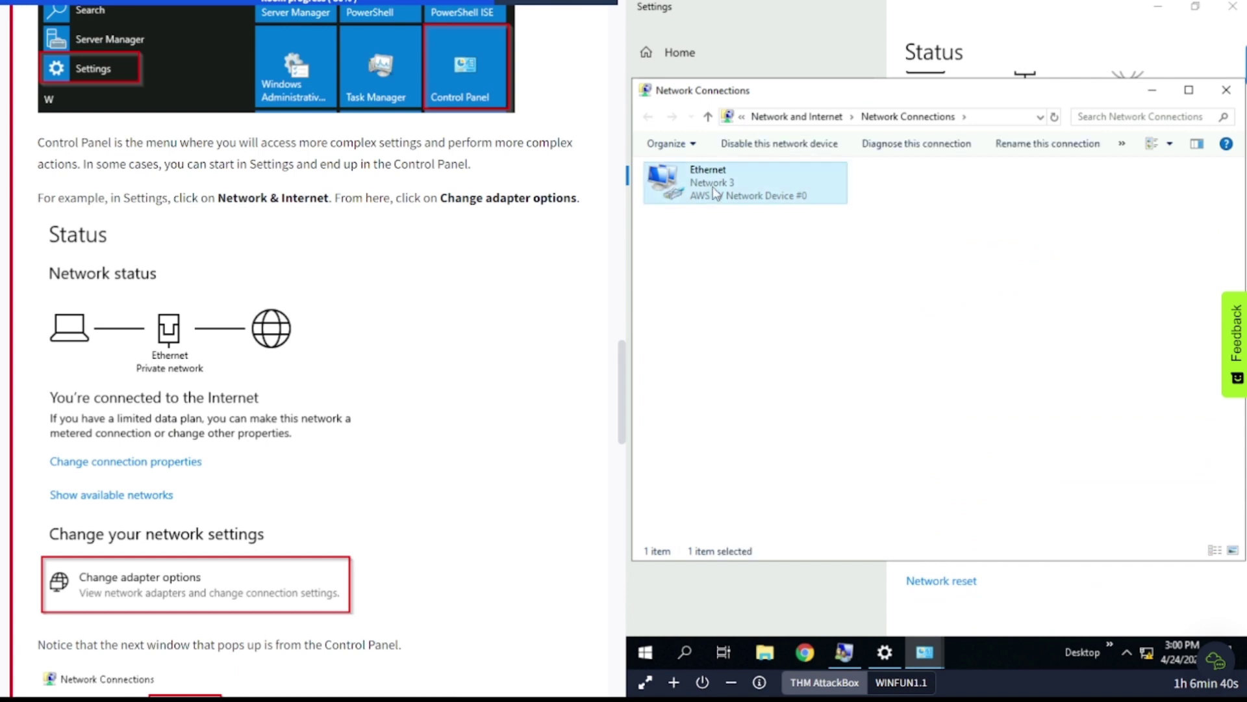
pyautogui.rightClick(712, 186)
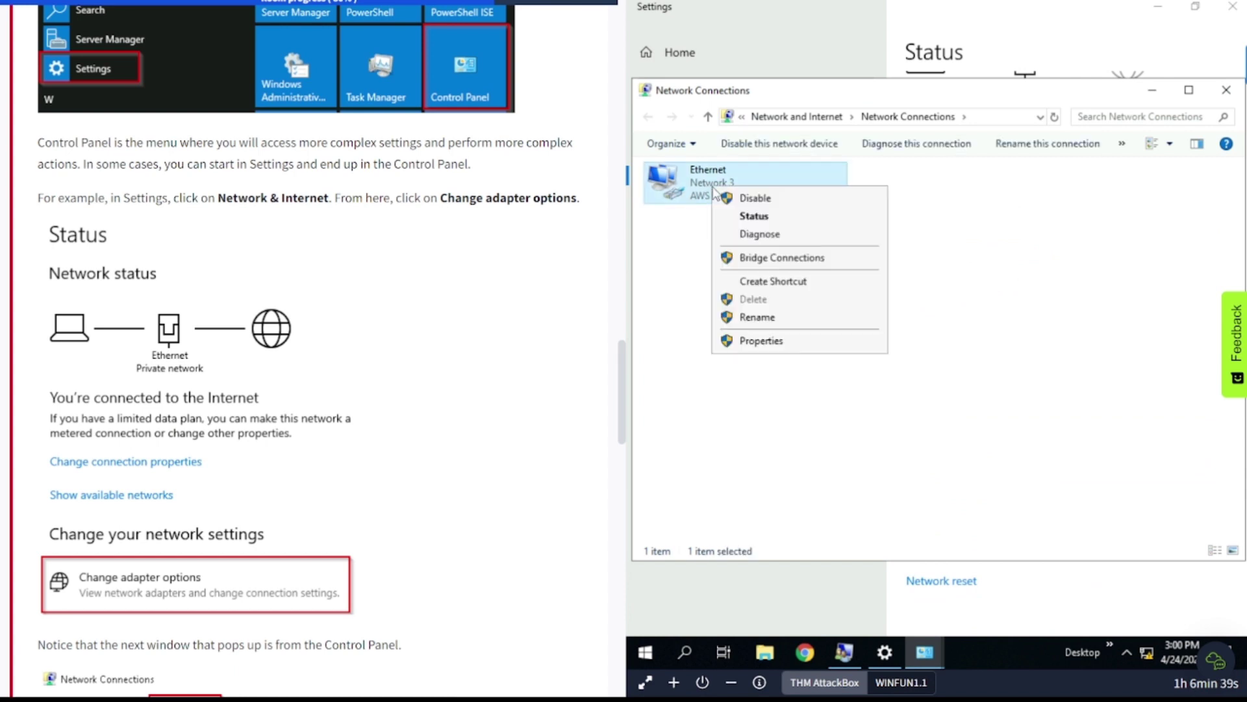
pyautogui.click(782, 342)
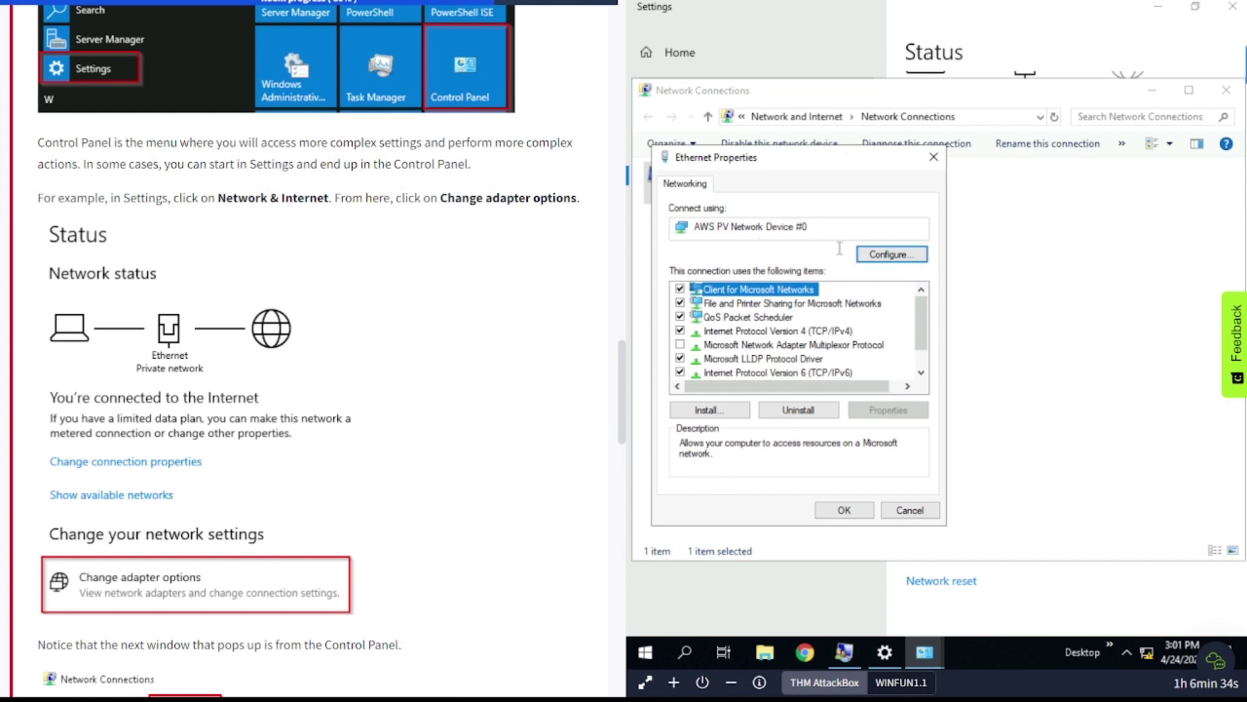
# Inspect the IPv4 Properties, including Alternate Configuration, and scroll Task 8 to its answer box.
pyautogui.click(773, 333)
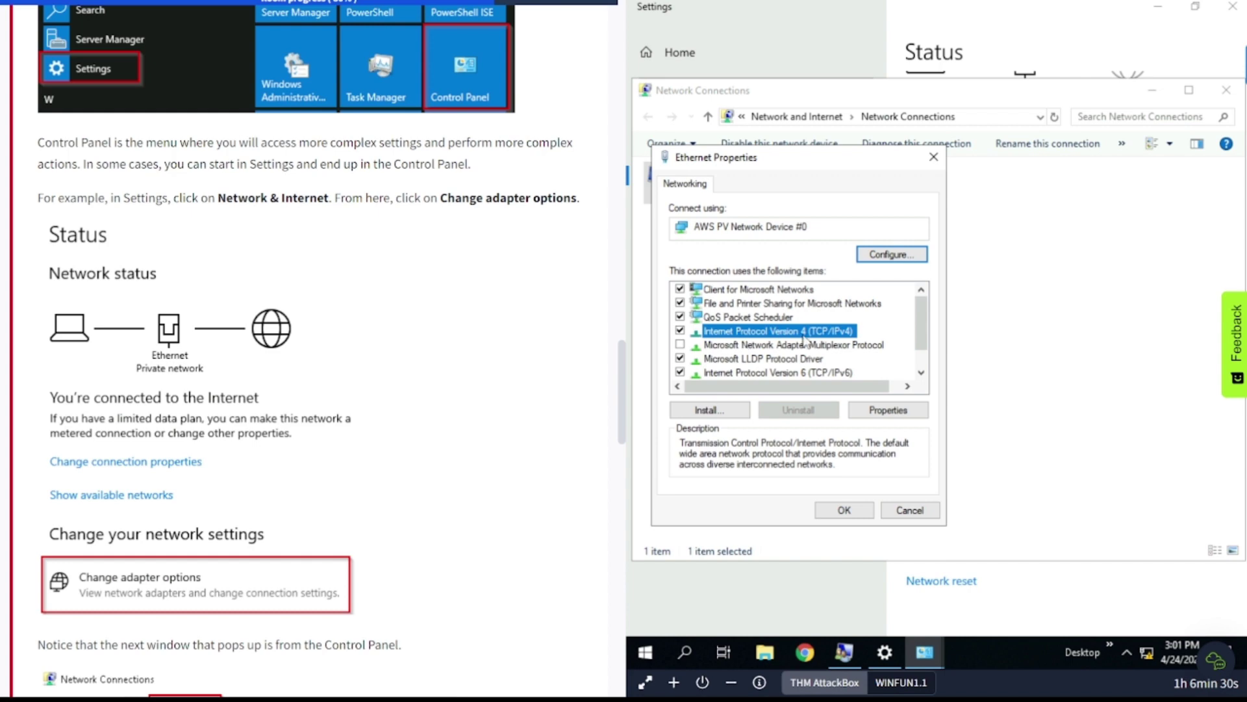
pyautogui.click(898, 413)
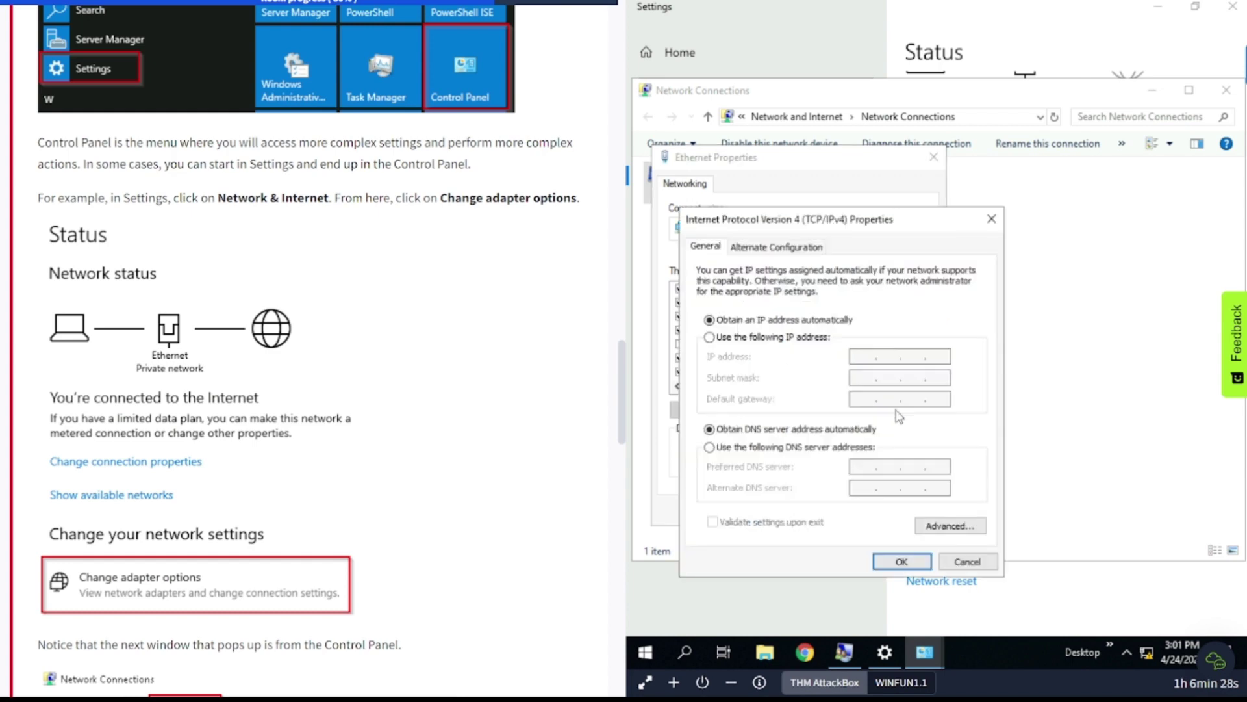
pyautogui.click(805, 258)
pyautogui.click(708, 248)
pyautogui.scroll(-8, 324, 458)
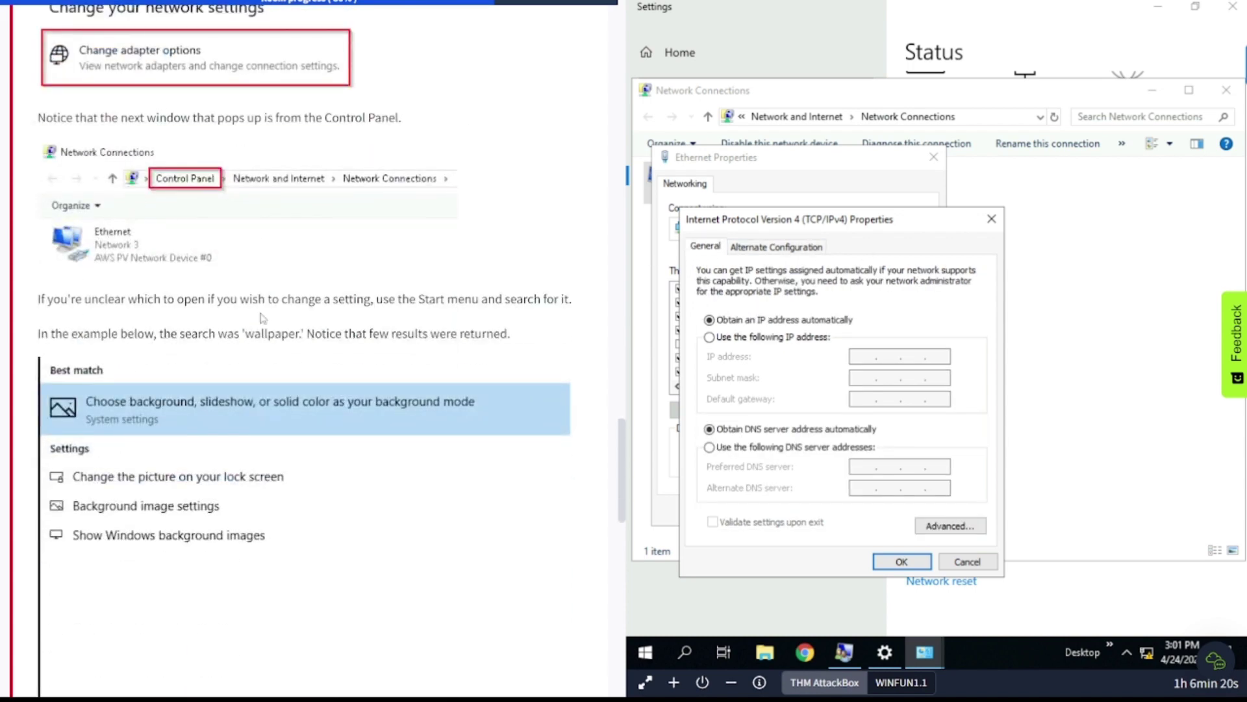
pyautogui.scroll(1, 262, 316)
pyautogui.scroll(4, 262, 316)
pyautogui.scroll(-5, 263, 286)
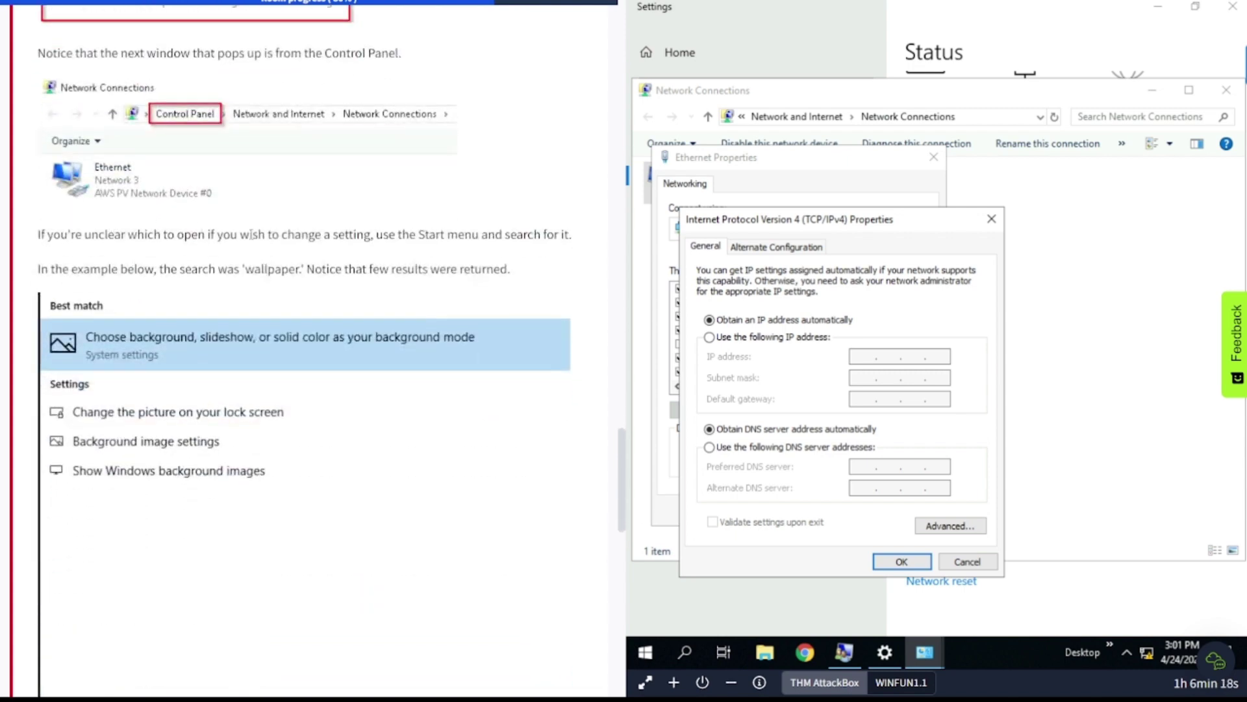
pyautogui.scroll(-11, 273, 299)
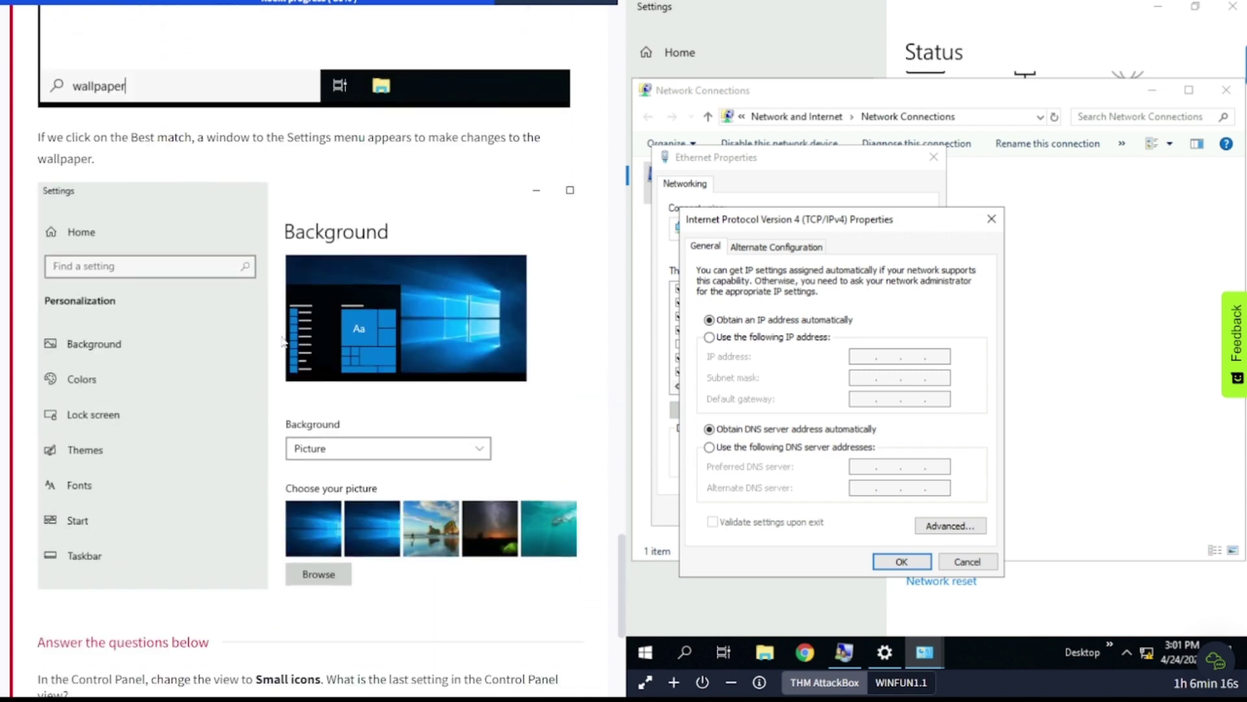
pyautogui.scroll(-3, 282, 341)
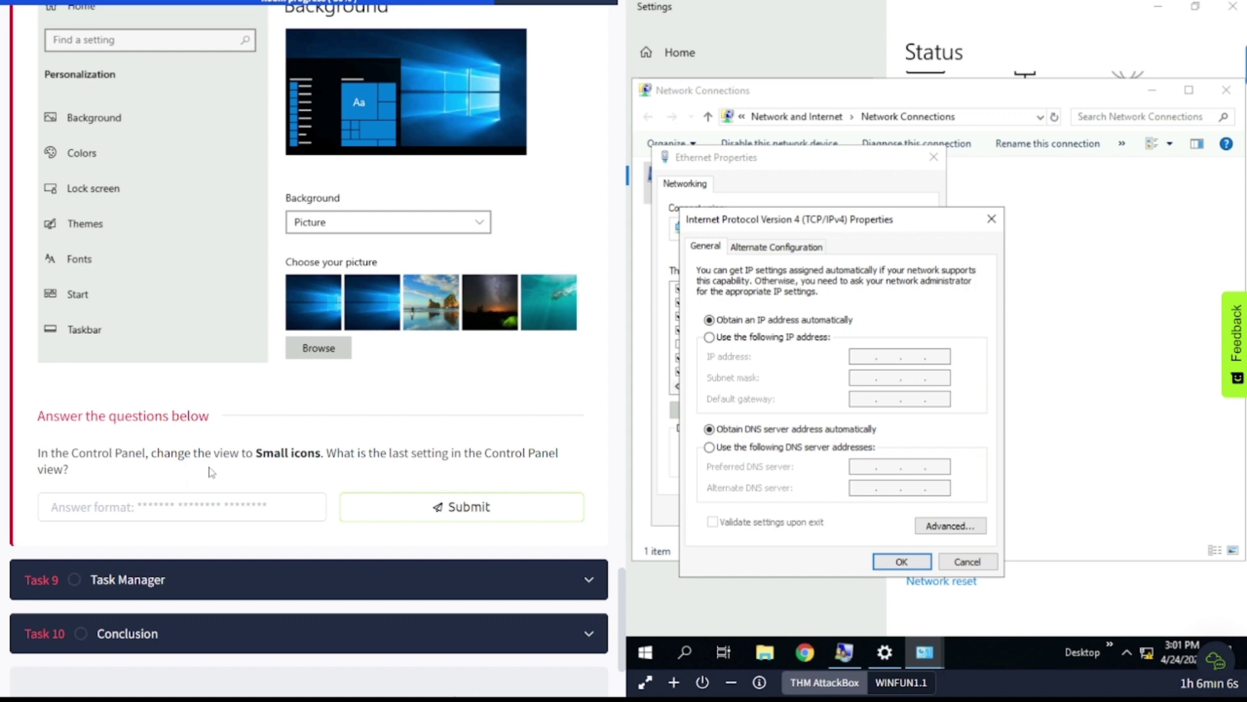
# Close the network dialogs and Settings, and view the Control Panel by Small icons.
pyautogui.click(992, 221)
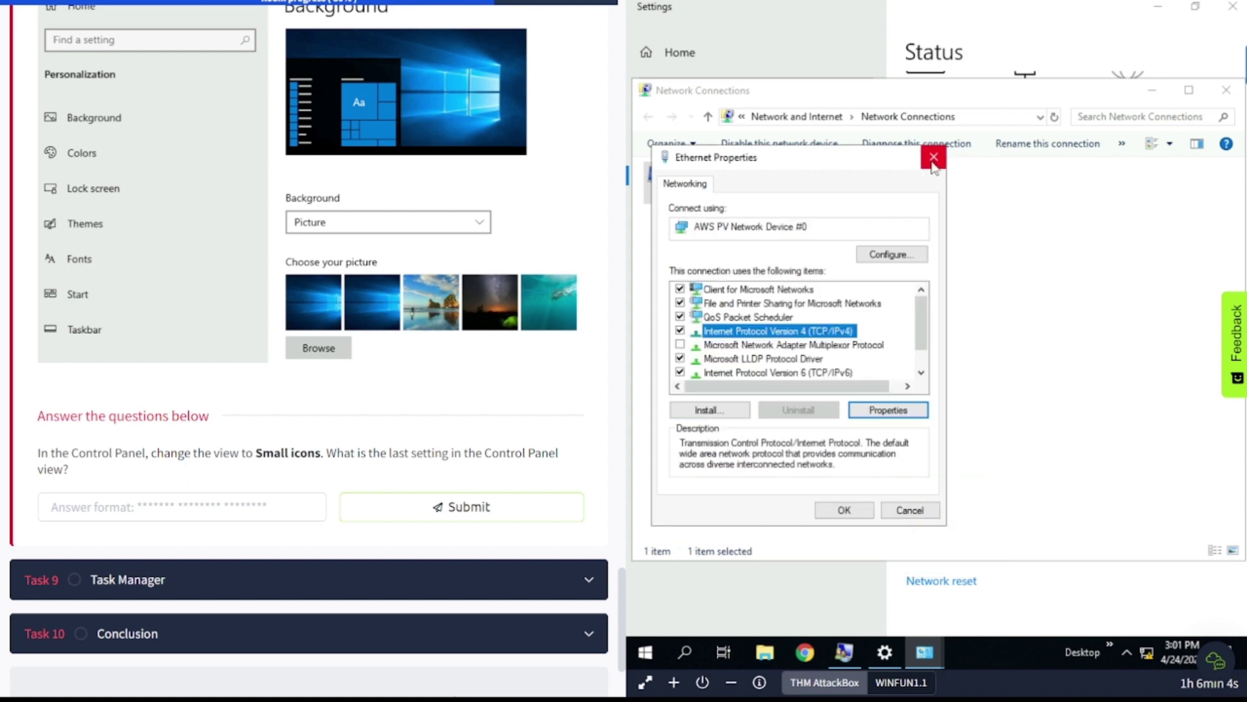
pyautogui.click(934, 157)
pyautogui.click(1225, 91)
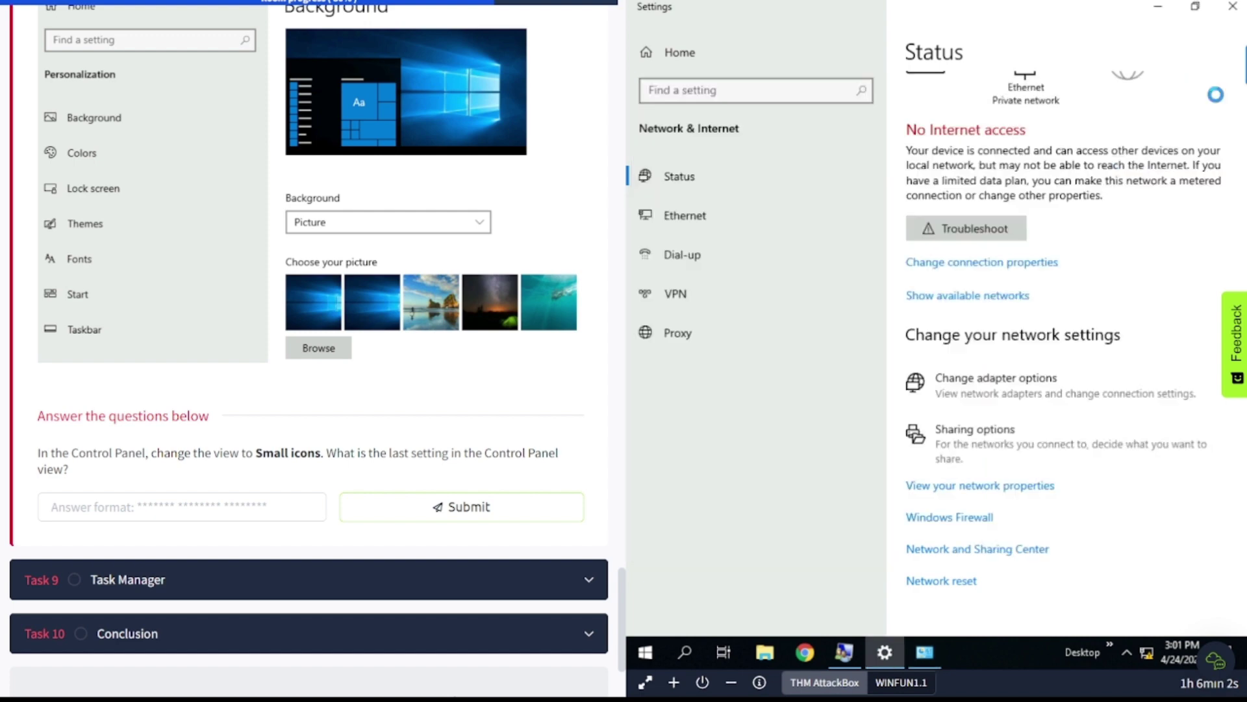
pyautogui.click(1232, 6)
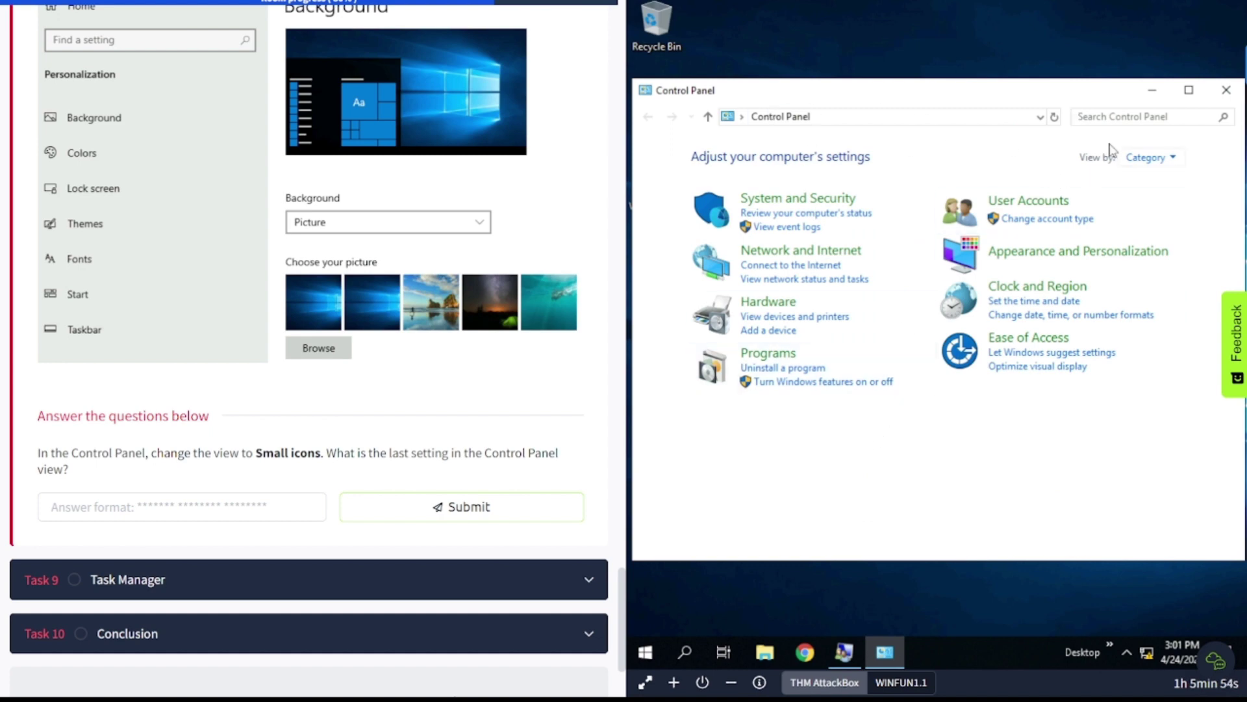
pyautogui.click(1146, 159)
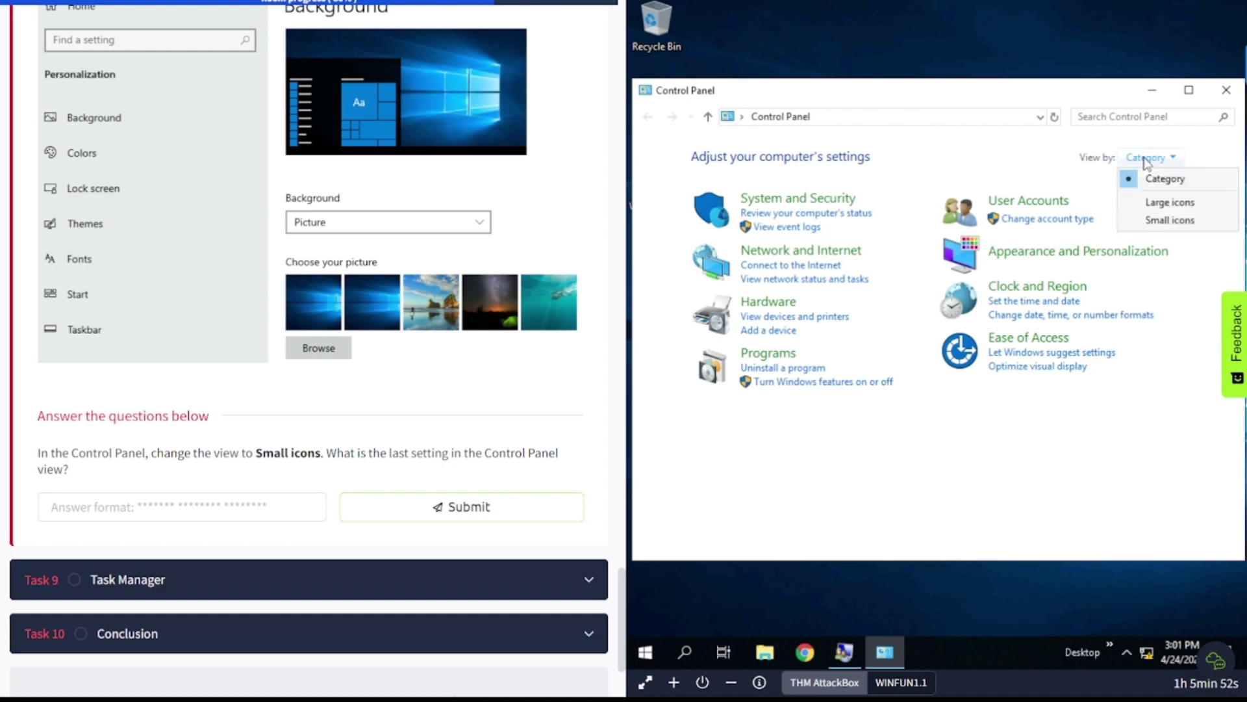
pyautogui.click(1167, 220)
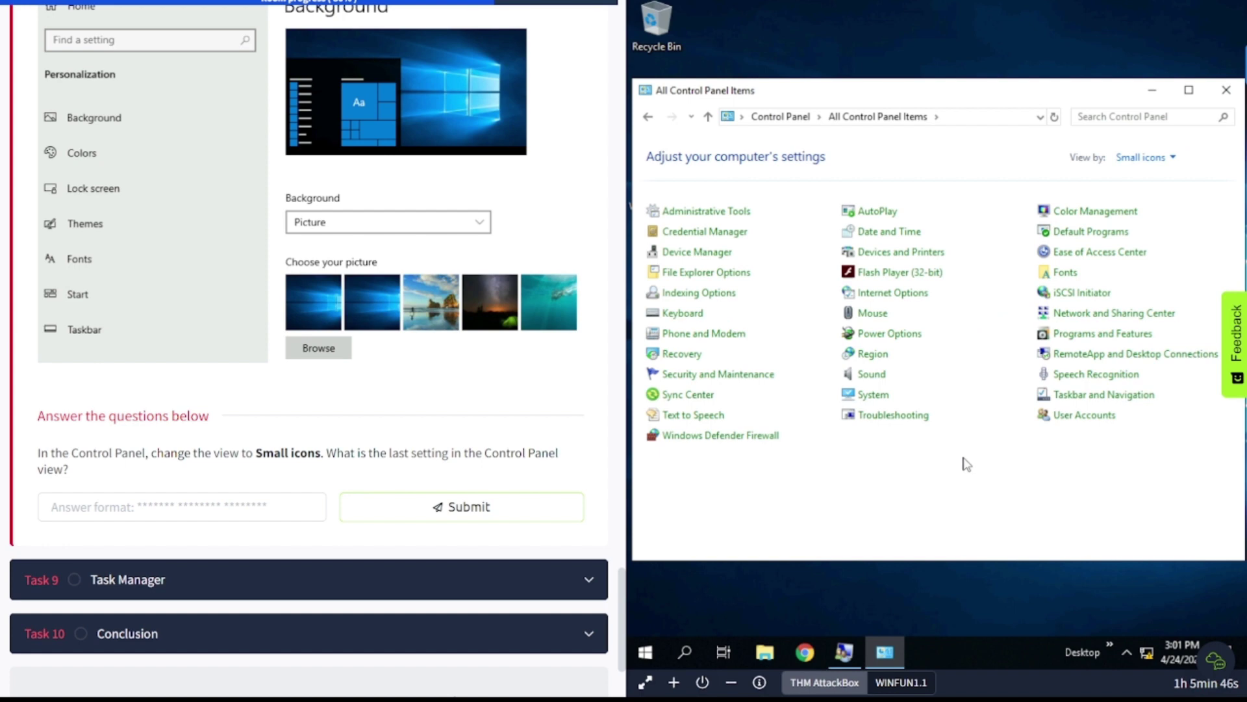
# Submit 'Windows Defender Firewall' as the Task 8 answer.
pyautogui.click(294, 507)
pyautogui.write('Windows ')
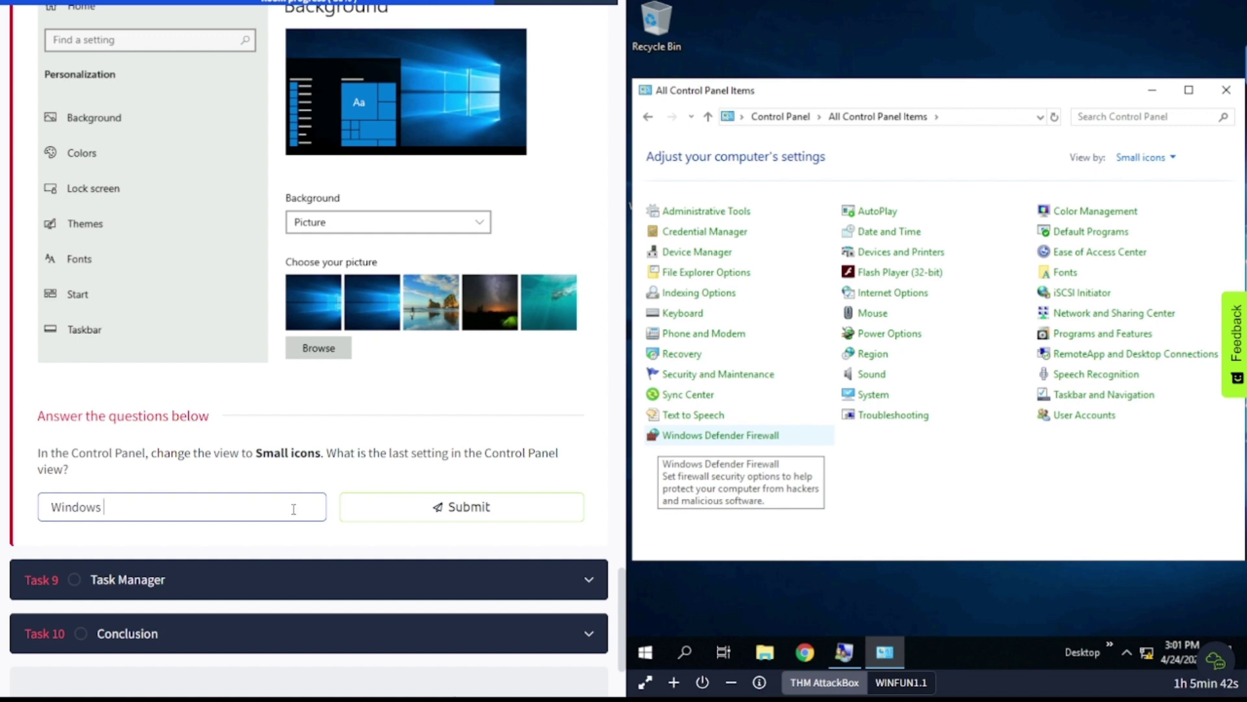
pyautogui.write('Defender Firewall')
pyautogui.press('Return')
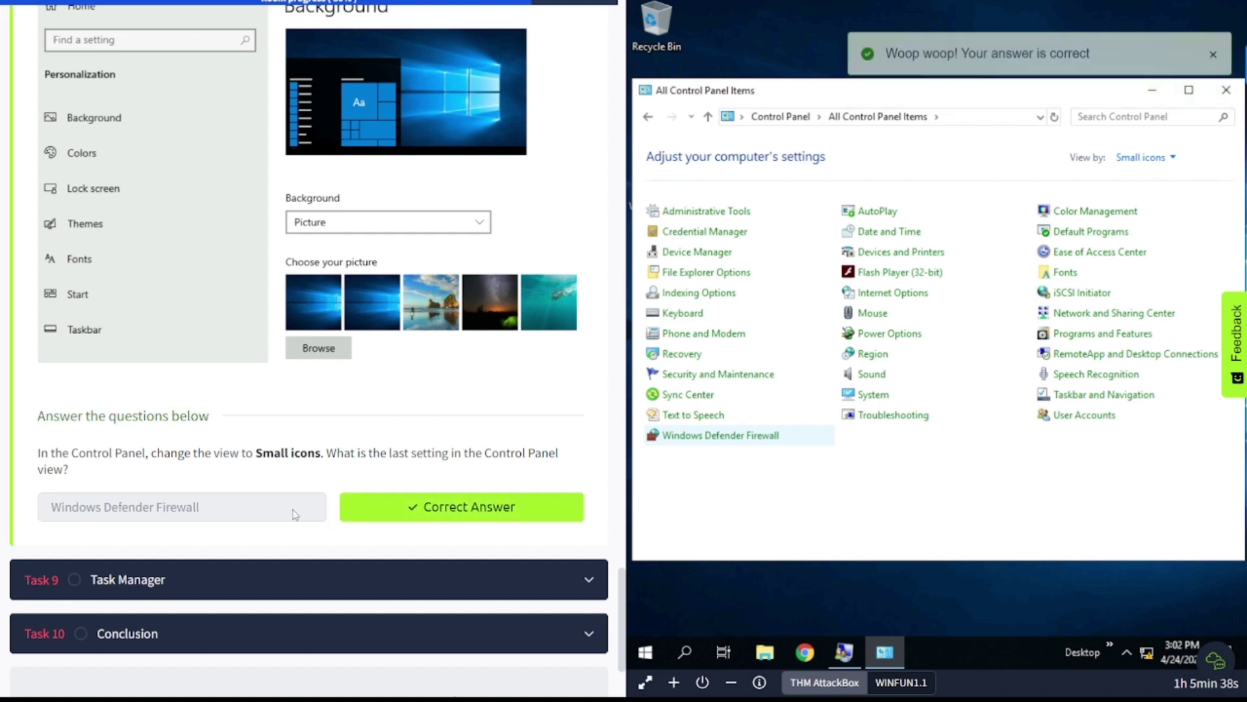
pyautogui.click(290, 580)
# Read through the Task 9 Task Manager section and close the All Control Panel Items window.
pyautogui.scroll(15, 289, 575)
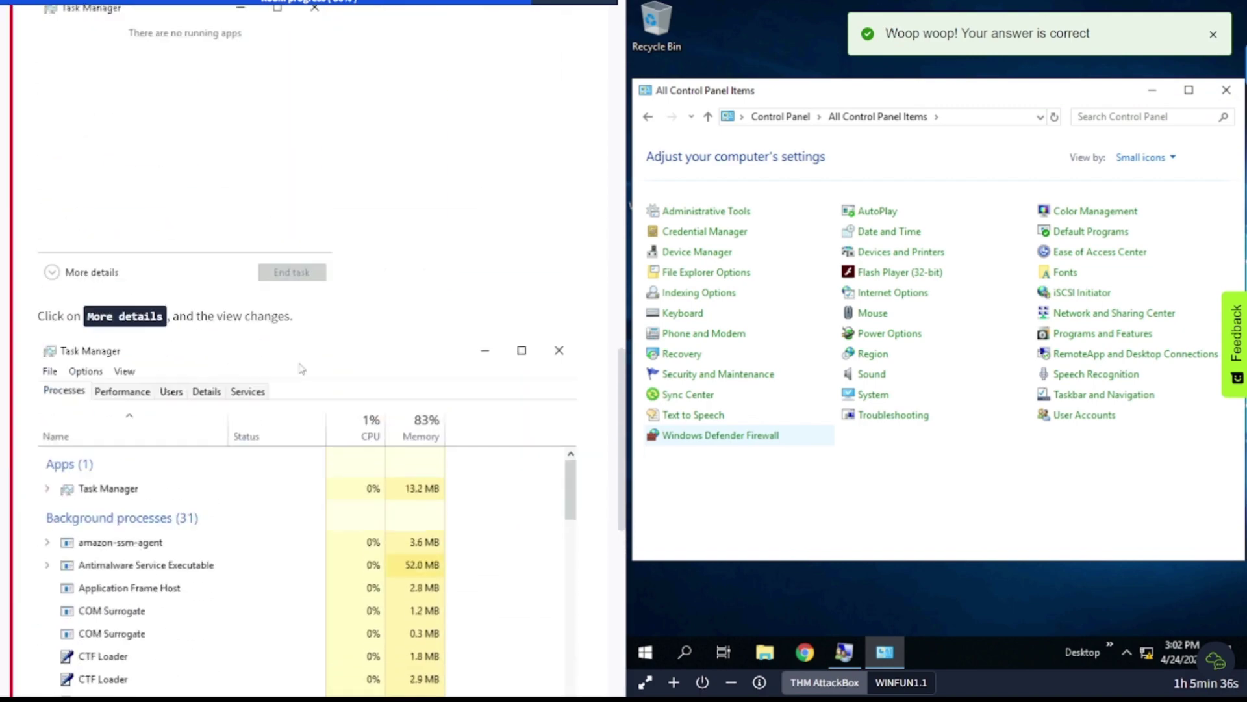
pyautogui.scroll(-5, 300, 362)
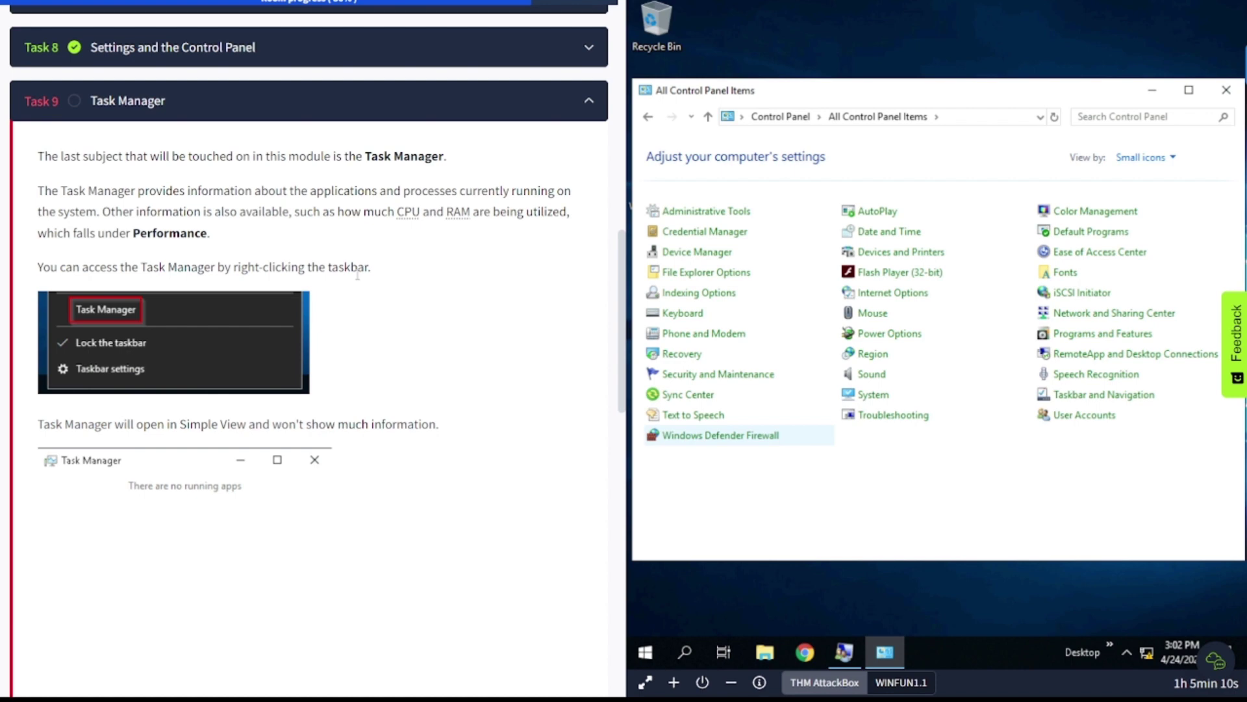
pyautogui.scroll(-2, 357, 276)
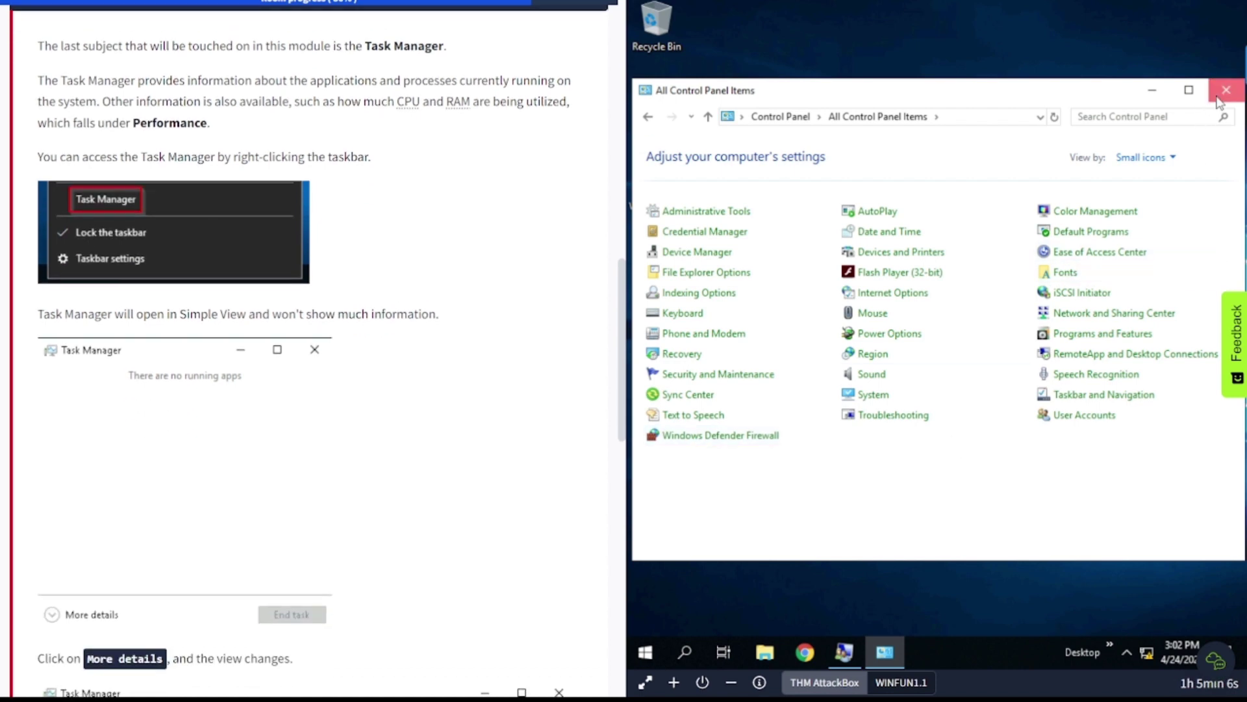
pyautogui.click(1225, 89)
# Launch Task Manager from the taskbar menu in its More details view, then scroll to Task 9's question.
pyautogui.rightClick(913, 650)
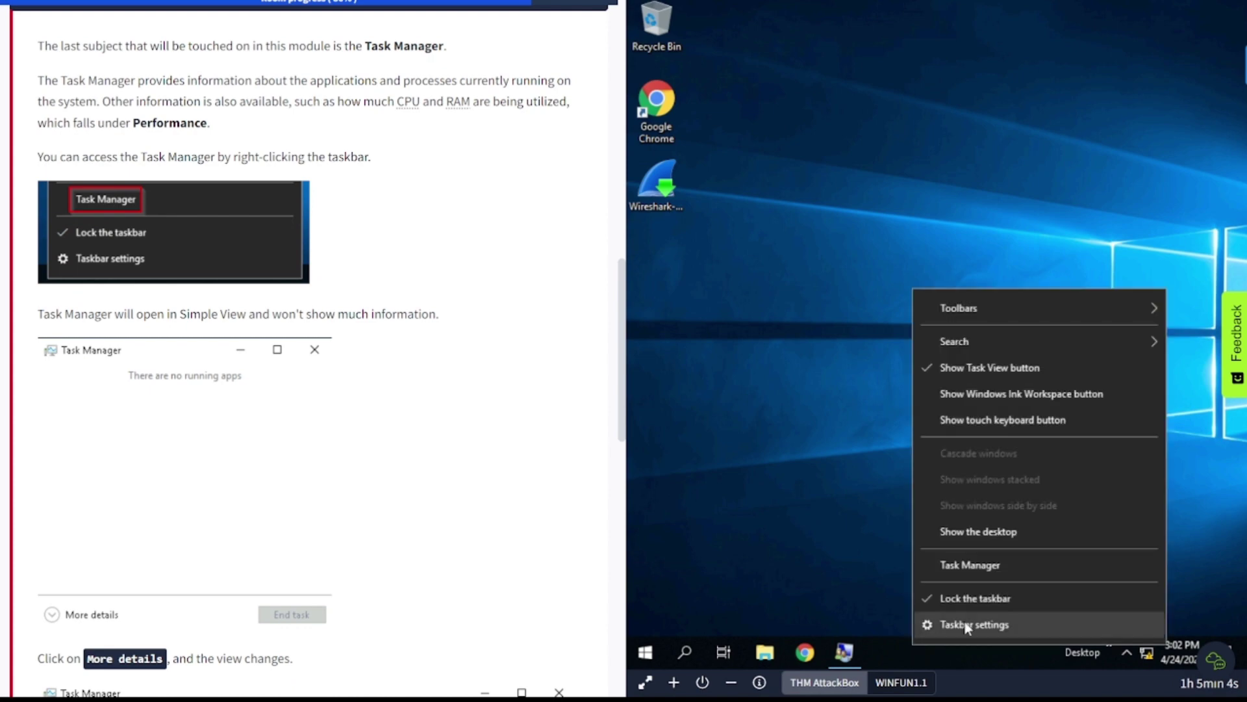
pyautogui.click(978, 563)
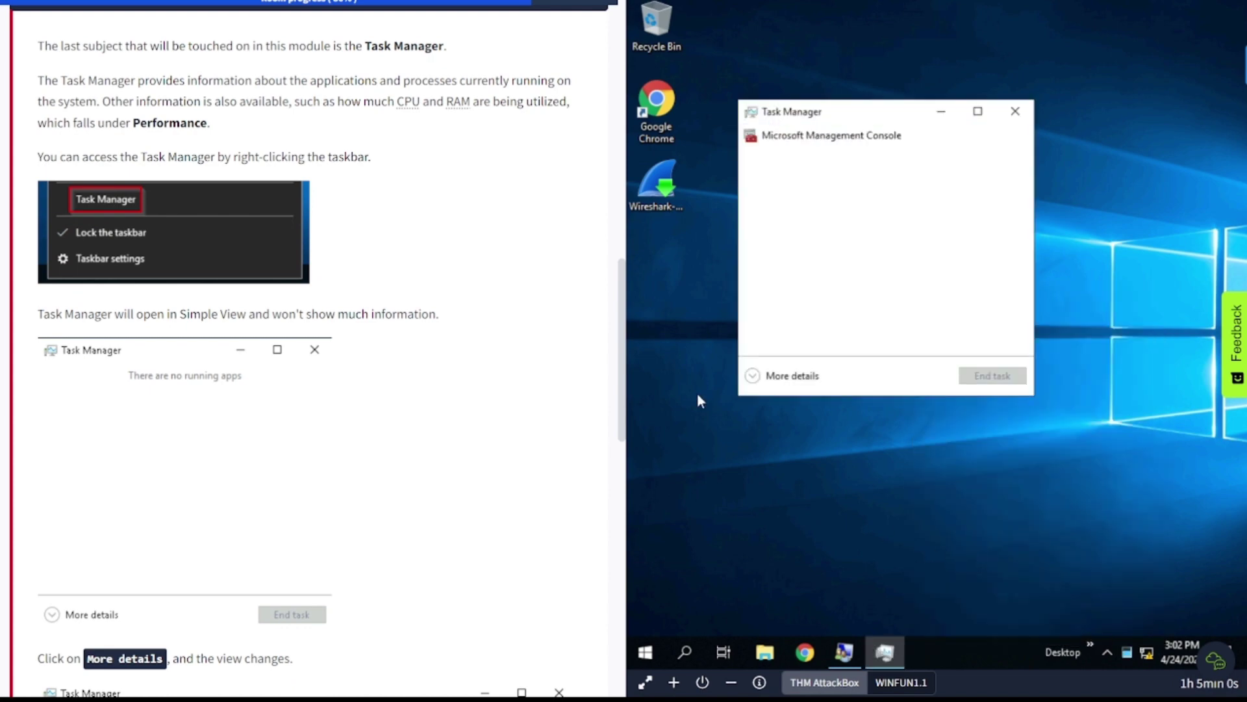
pyautogui.click(753, 377)
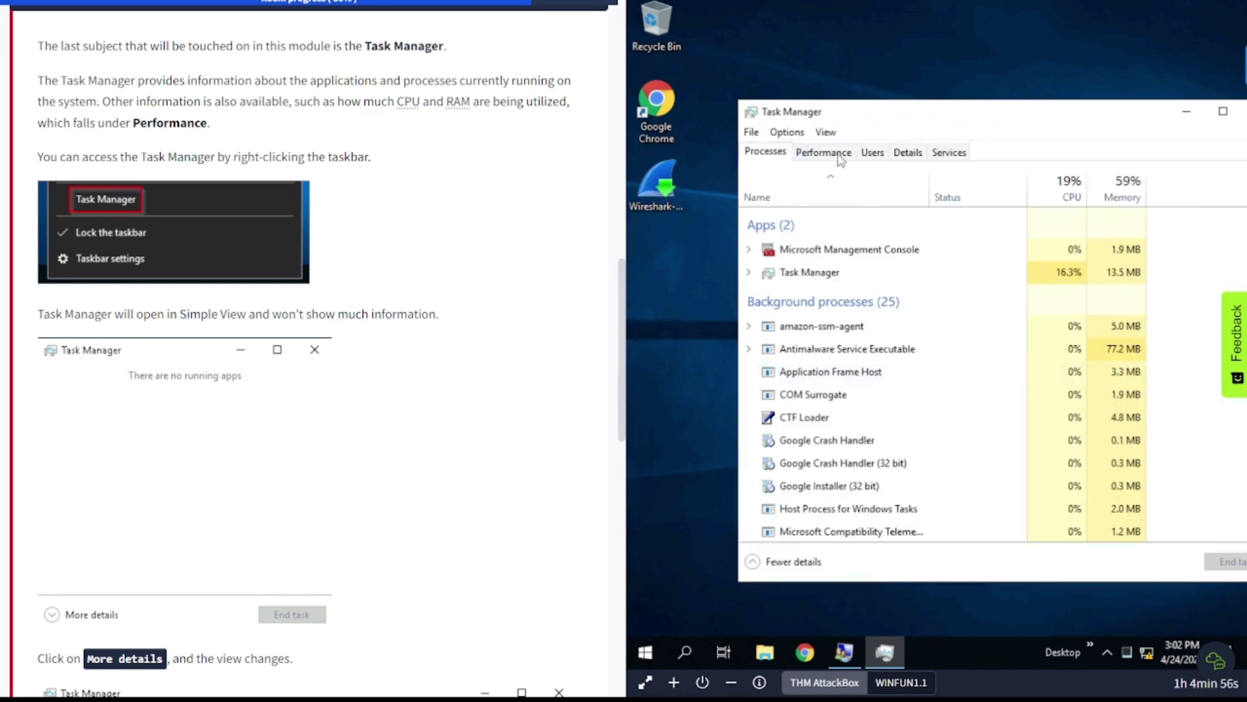
pyautogui.scroll(-2, 323, 357)
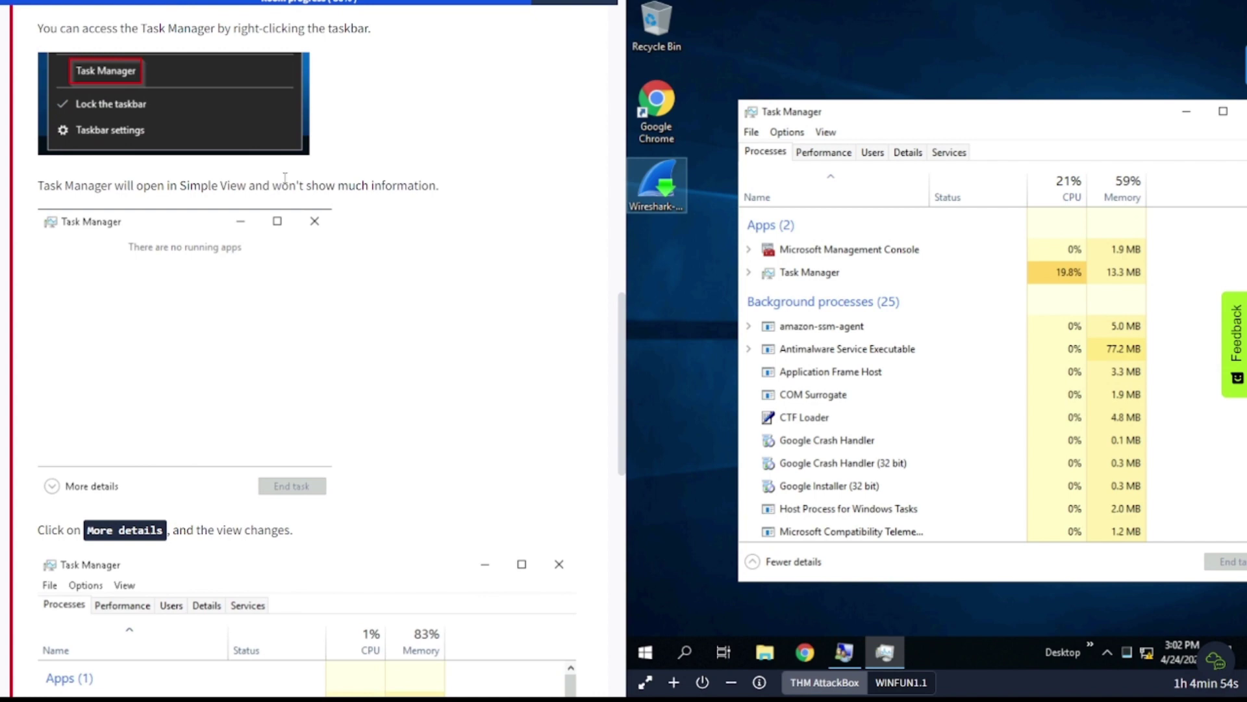
pyautogui.scroll(-12, 397, 200)
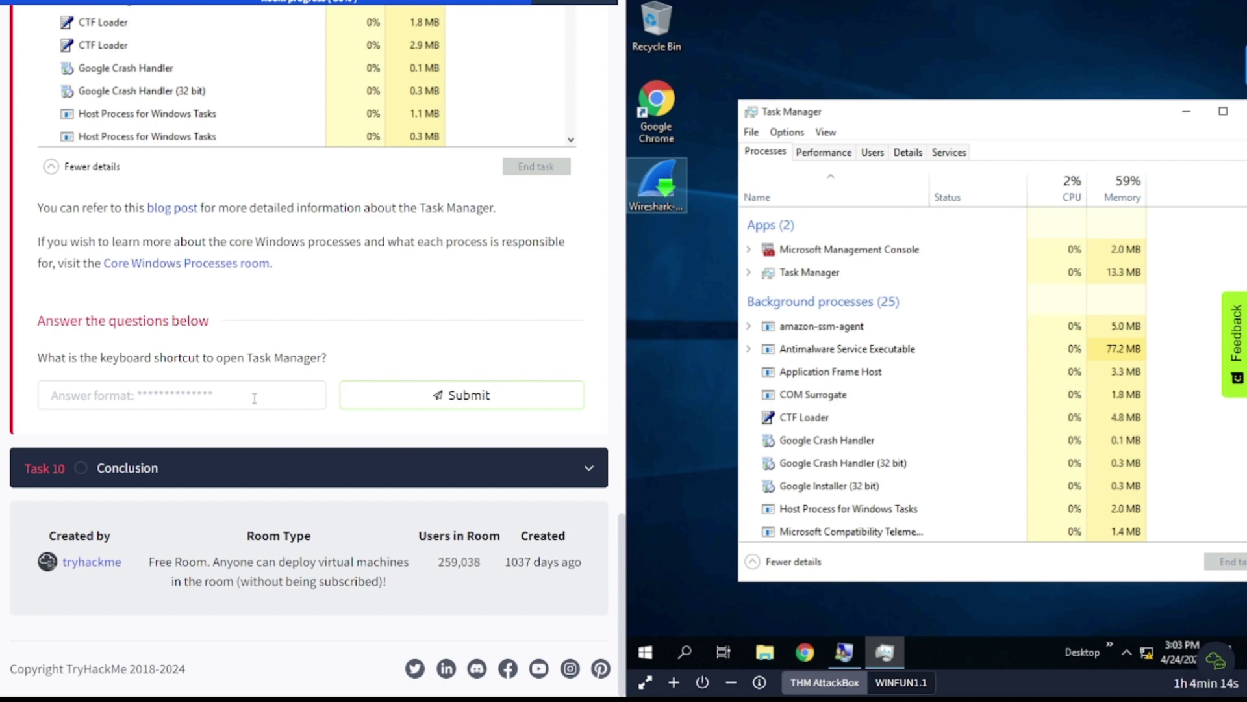
# Submit 'ctrl+shift+esc' as the Task 9 Task Manager keyboard shortcut answer.
pyautogui.scroll(3, 254, 397)
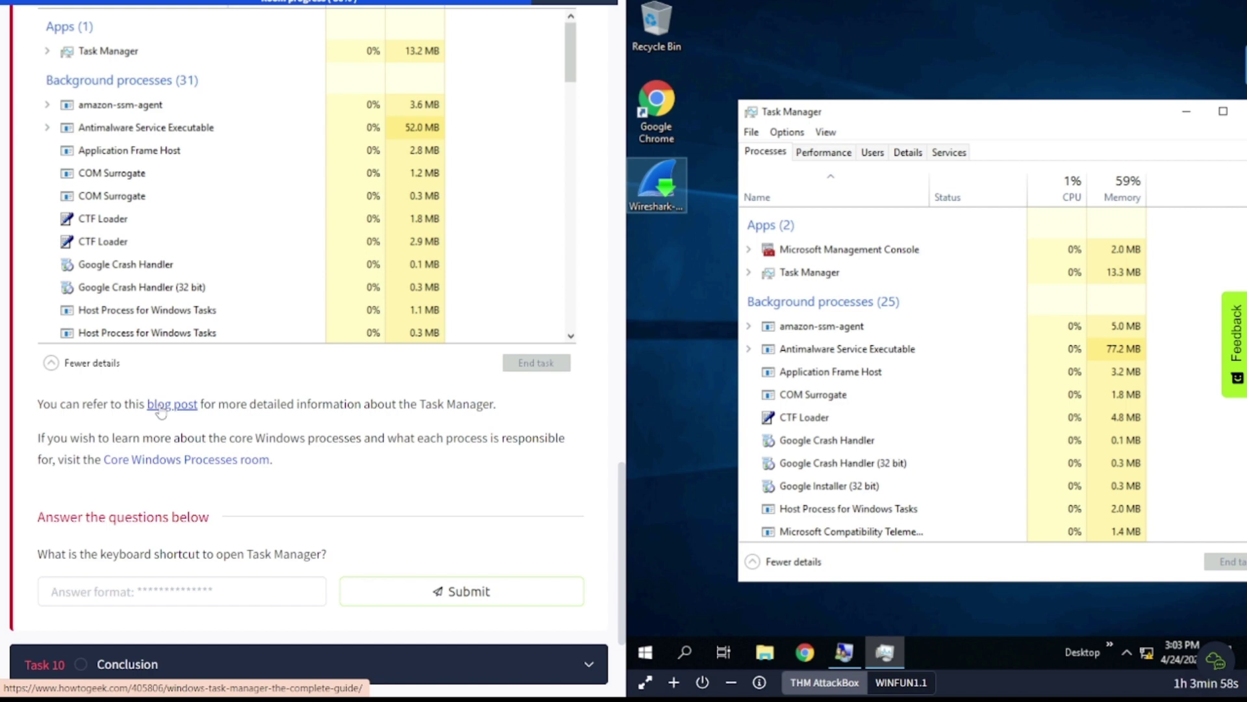
pyautogui.click(180, 597)
pyautogui.write('ctrl')
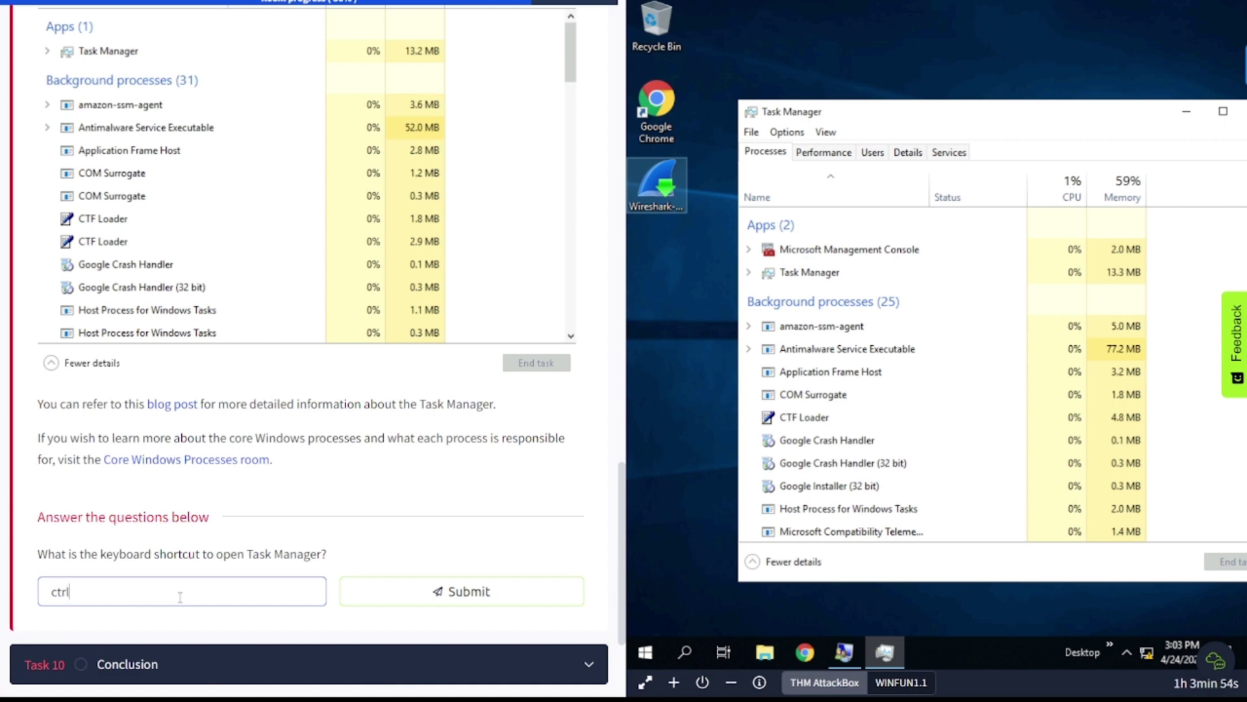
pyautogui.write('+shift+esc')
pyautogui.press('Return')
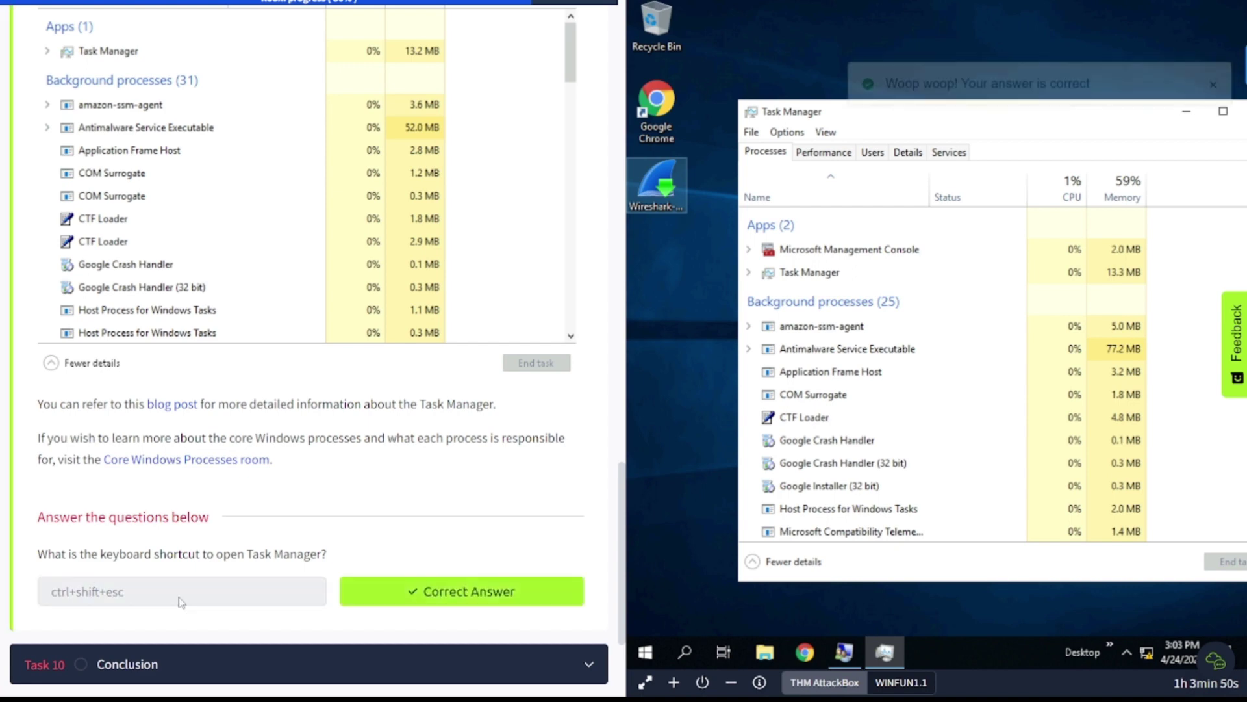
pyautogui.scroll(-3, 181, 601)
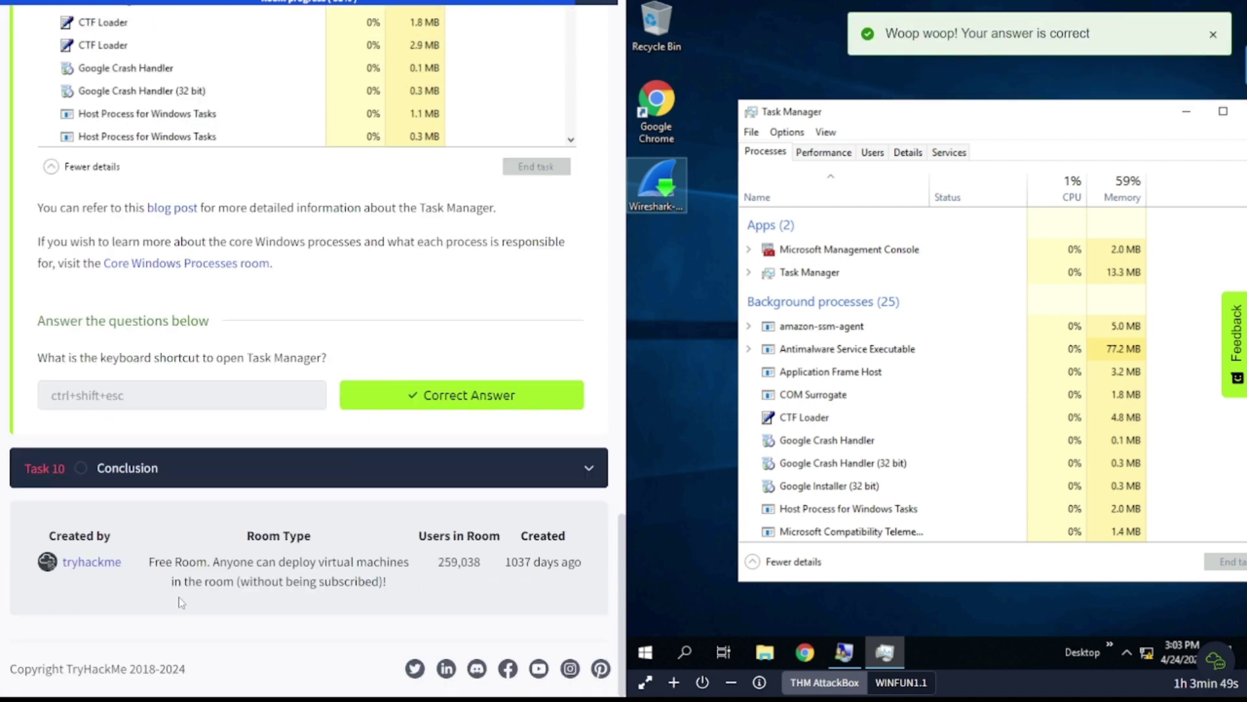
# Expand the Task 10 Conclusion section to view its Windows overview summary.
pyautogui.click(103, 478)
pyautogui.scroll(1, 339, 475)
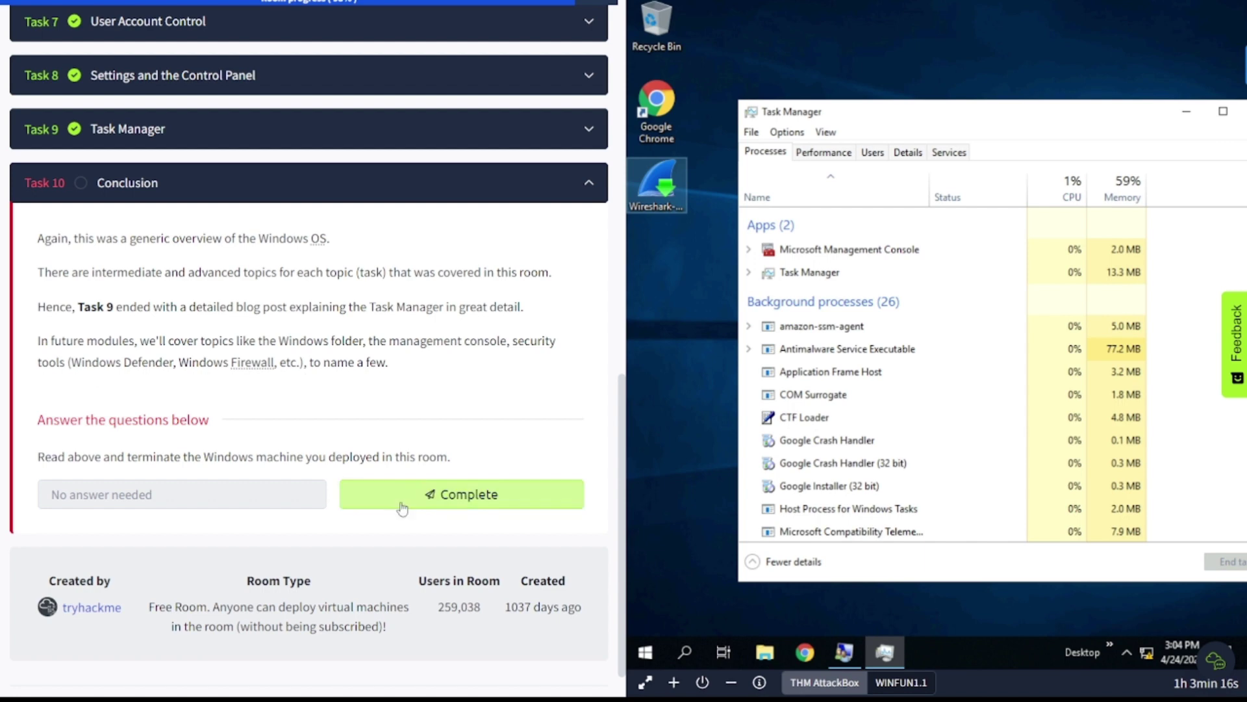
pyautogui.click(428, 499)
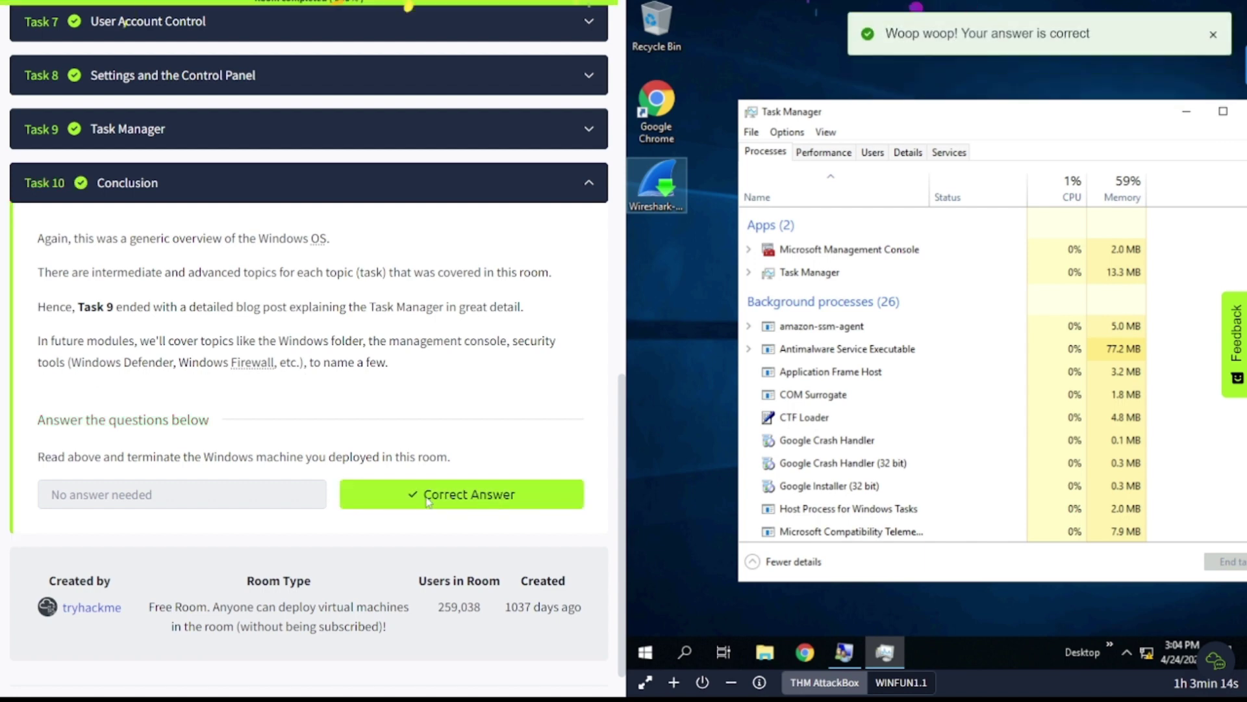